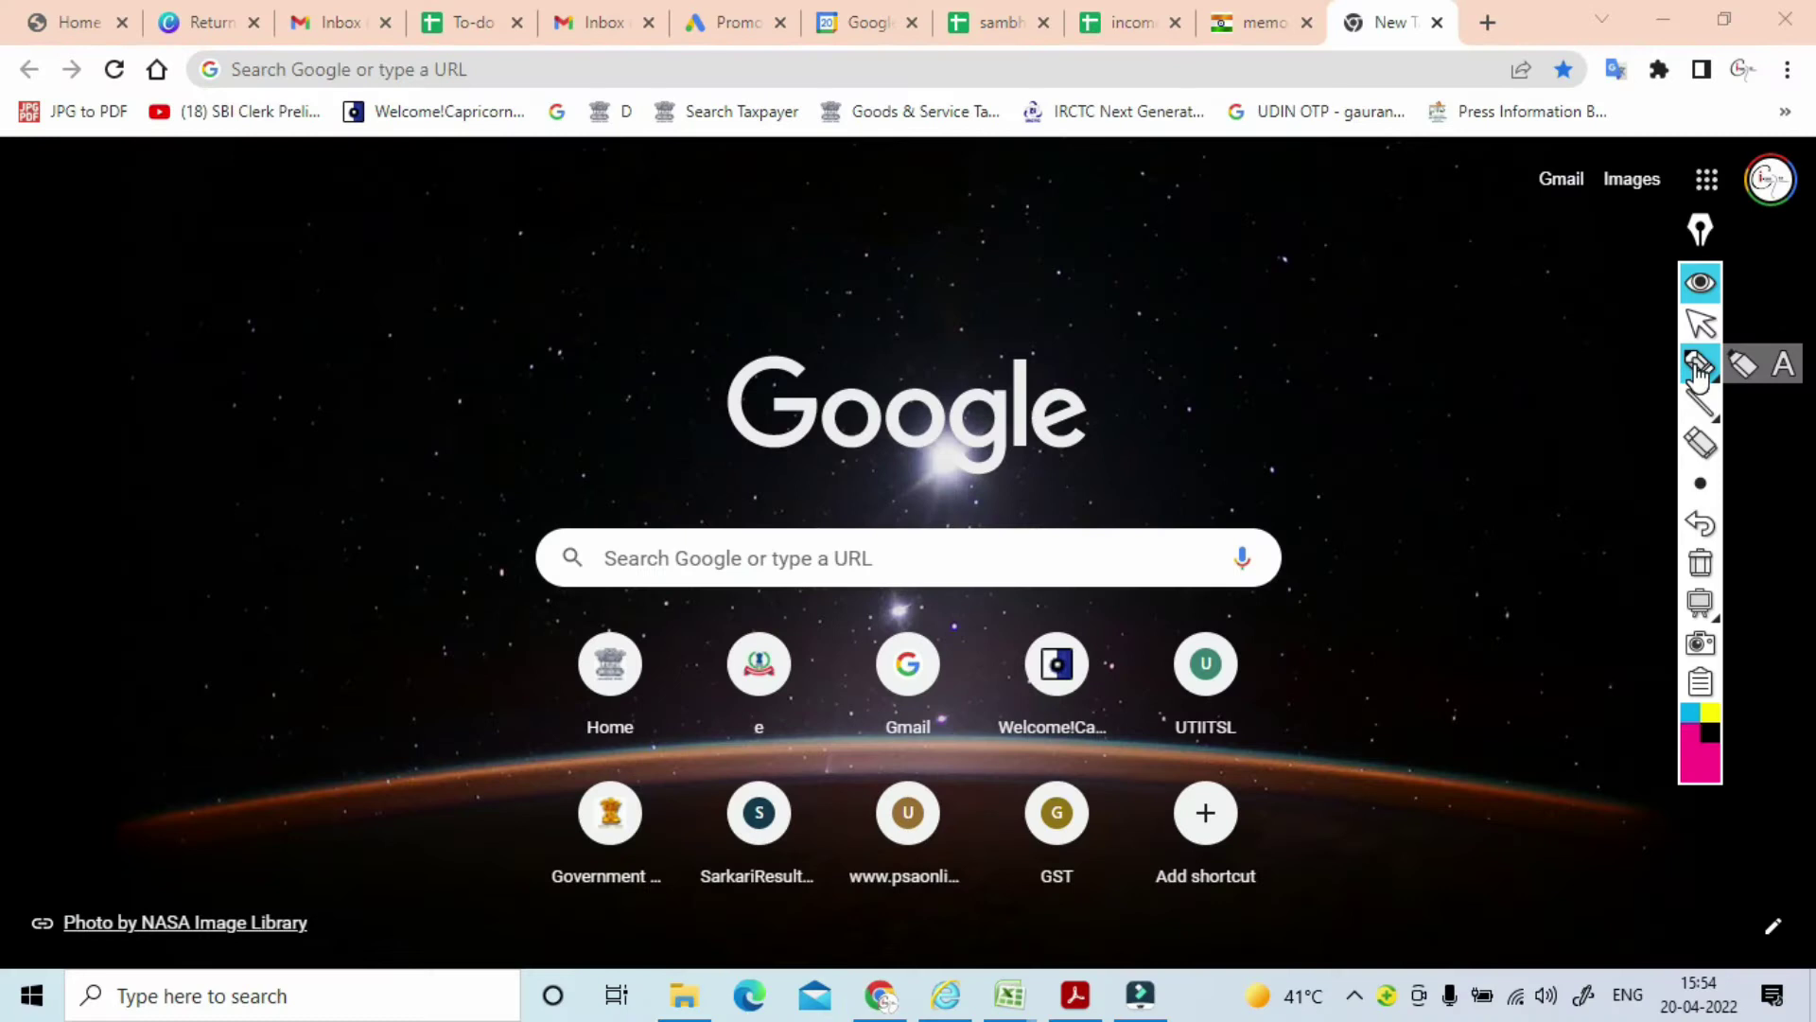
Handwrite notes in magenta ink beside the Google logo and circle the Government shortcut.
left_click(1698, 373)
mouse_move(393, 402)
left_mouse_down()
mouse_move(389, 433)
mouse_move(409, 383)
left_mouse_up()
mouse_move(506, 304)
left_mouse_down()
mouse_move(515, 330)
mouse_move(594, 290)
left_mouse_up()
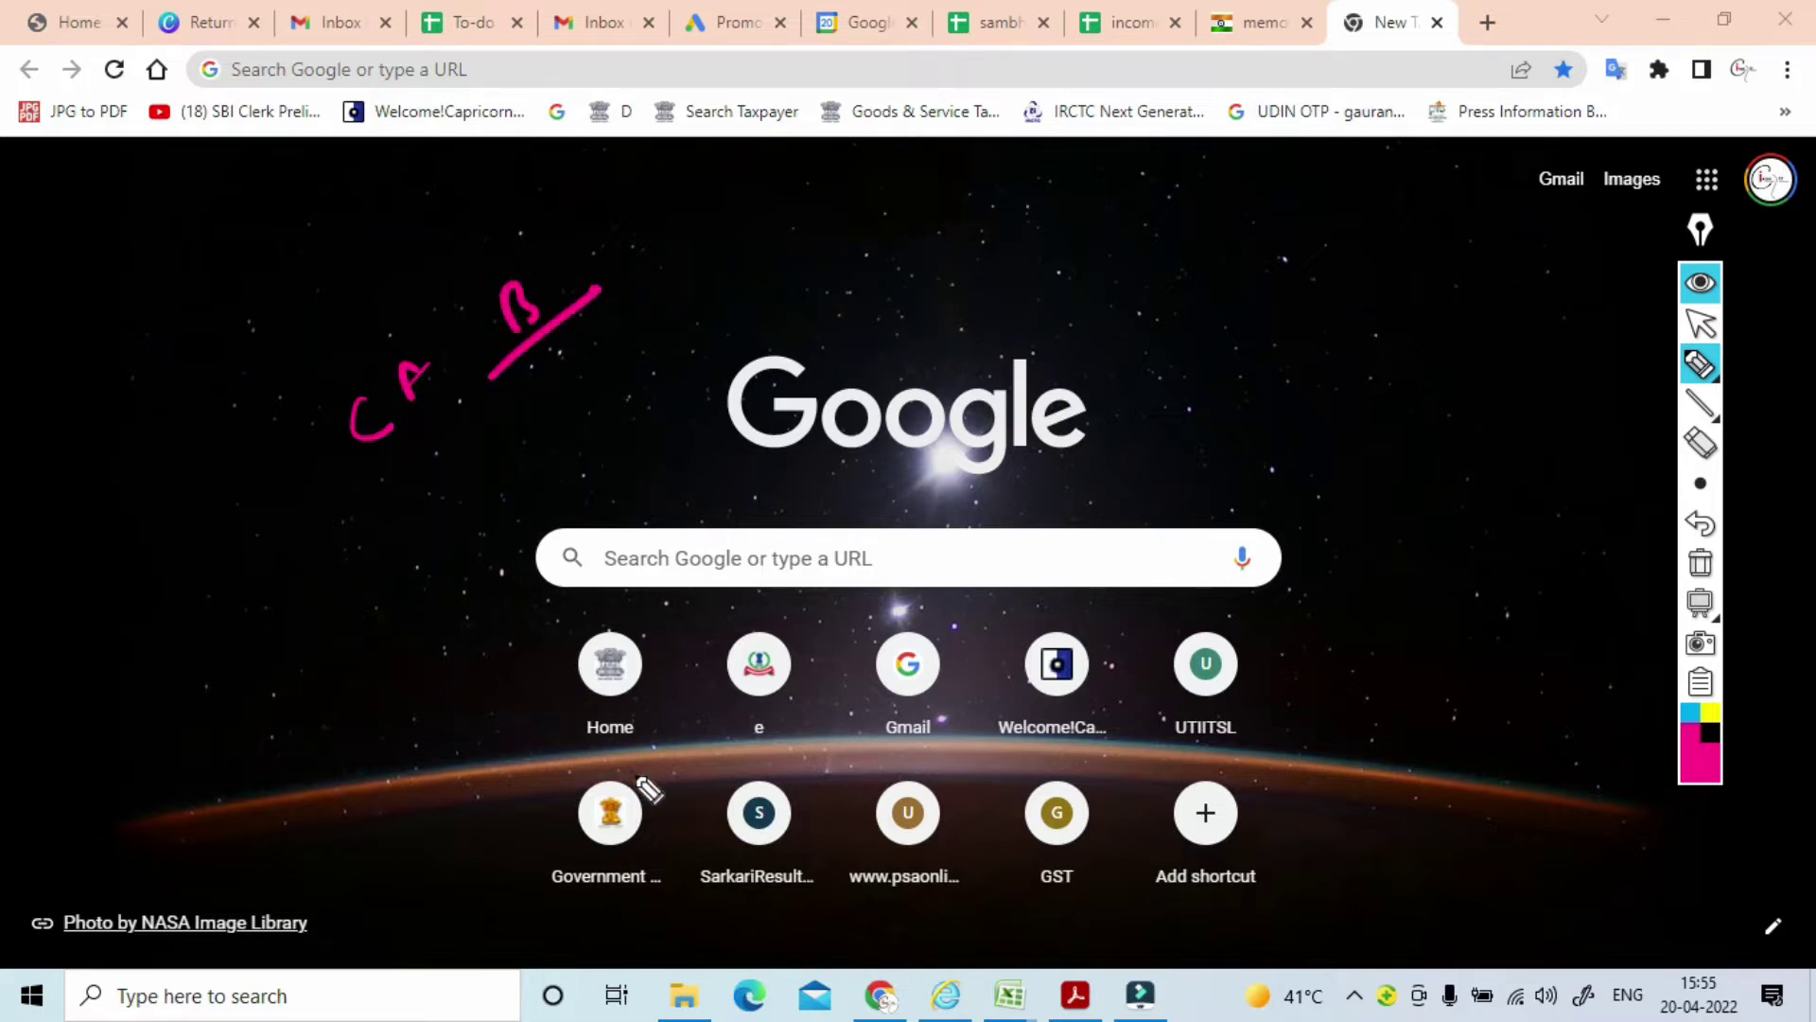
mouse_move(620, 755)
left_mouse_down()
mouse_move(593, 925)
mouse_move(625, 771)
left_mouse_up()
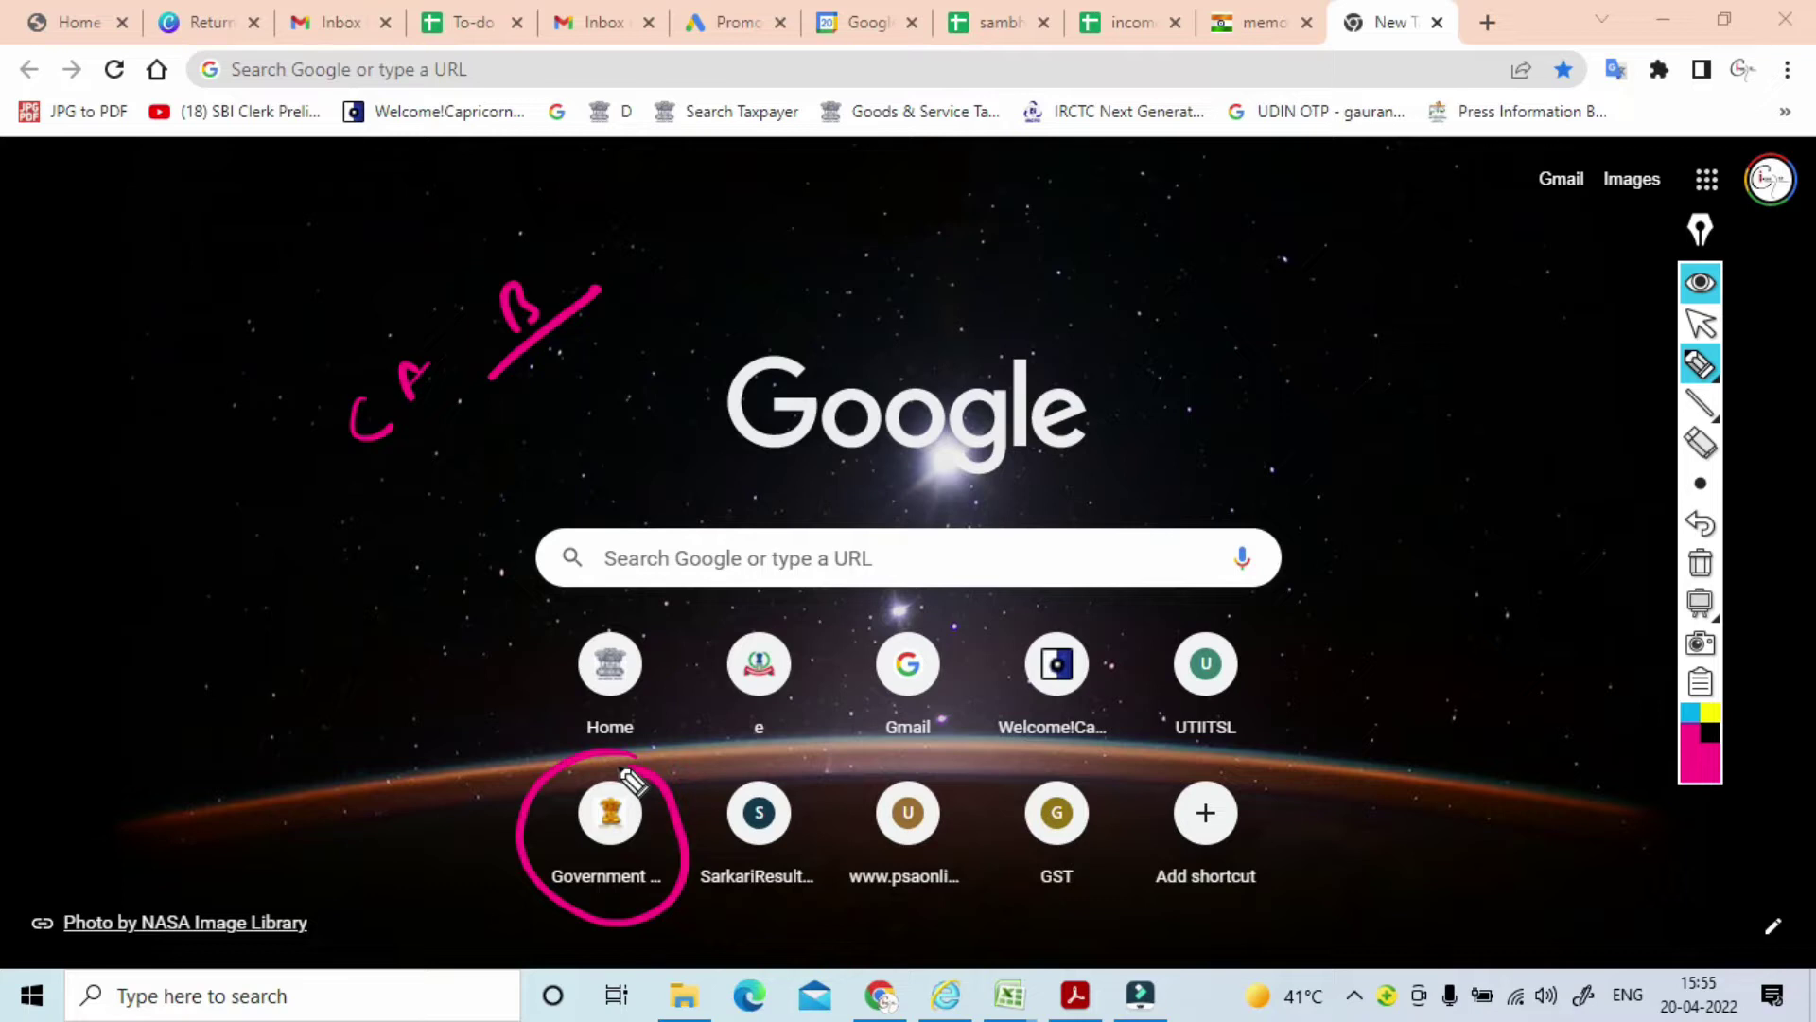
Draw two branches from the circled Government shortcut and add two boxed handwritten labels above, one reading LLP.
left_click_drag(566, 757, 574, 604)
mouse_move(598, 511)
left_mouse_down()
mouse_move(592, 460)
mouse_move(653, 433)
mouse_move(588, 500)
left_mouse_up()
left_click_drag(730, 625, 650, 736)
left_click_drag(790, 530, 806, 558)
mouse_move(837, 480)
left_mouse_down()
mouse_move(830, 495)
mouse_move(899, 416)
left_mouse_up()
mouse_move(552, 466)
left_mouse_down()
mouse_move(608, 405)
mouse_move(662, 507)
mouse_move(915, 388)
mouse_move(804, 615)
left_mouse_up()
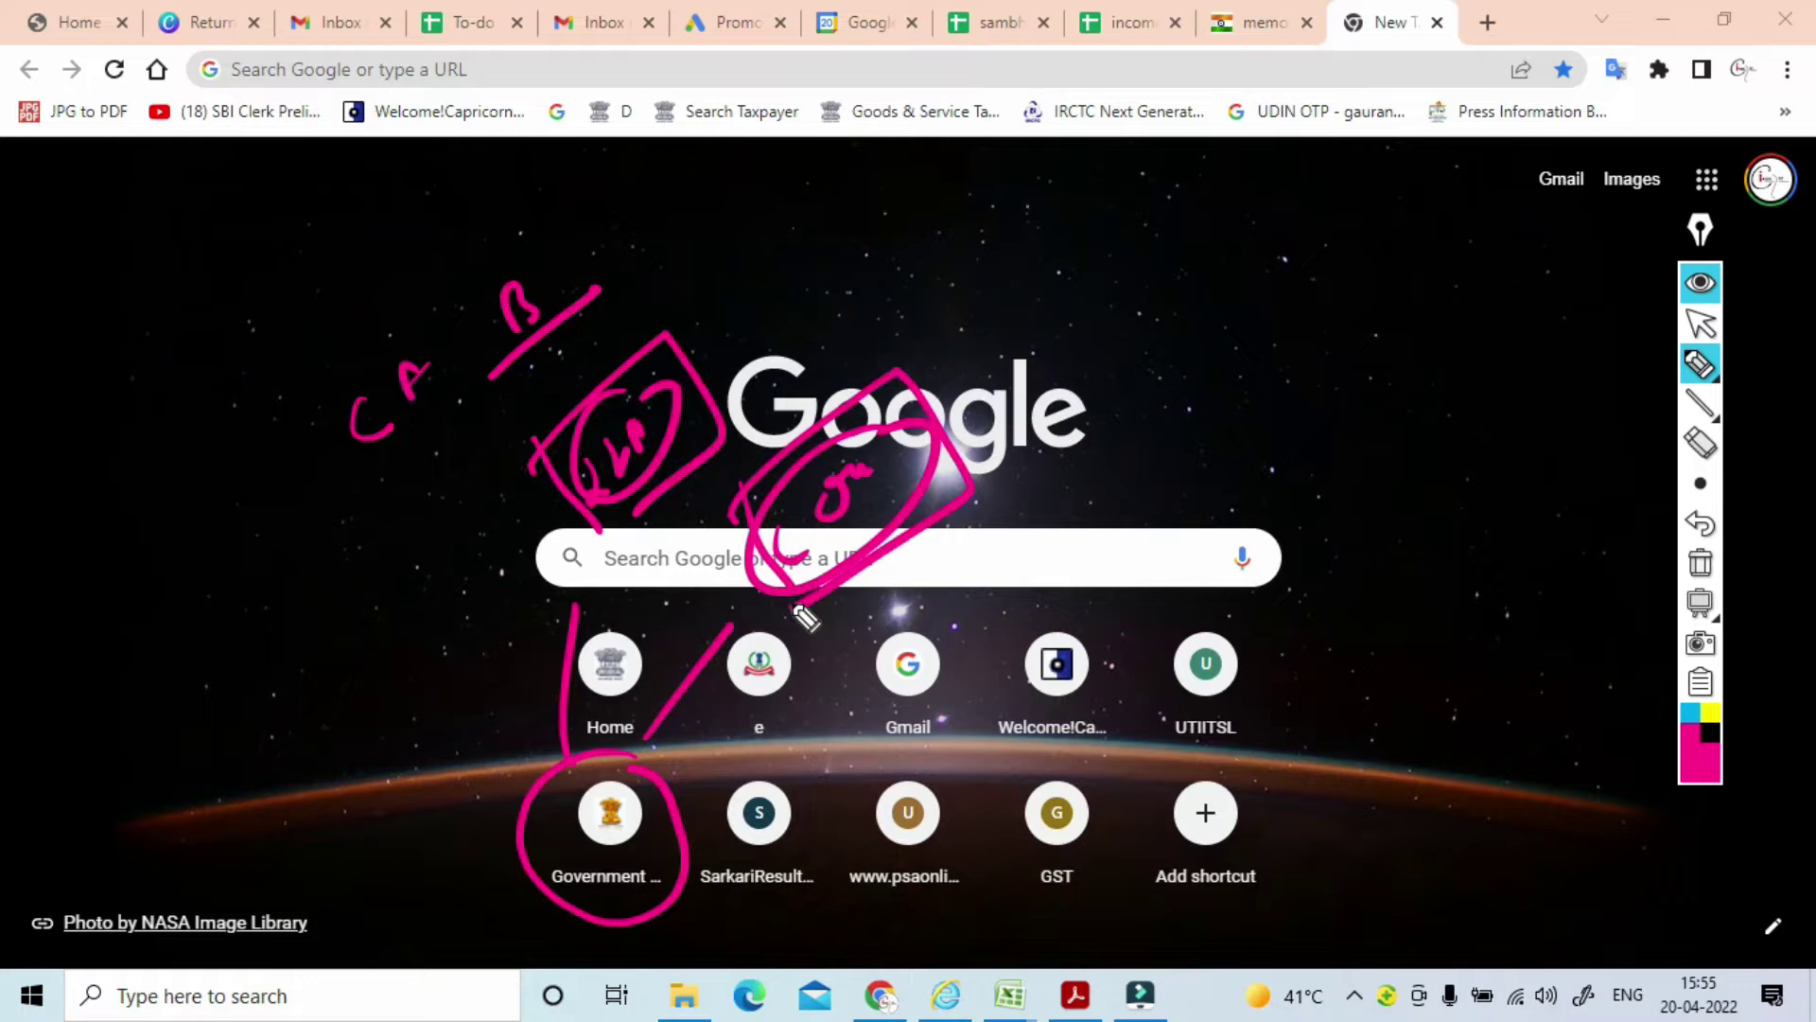
Tick both boxed labels in ink and write a circled note beyond the Google logo.
left_click_drag(759, 369, 863, 278)
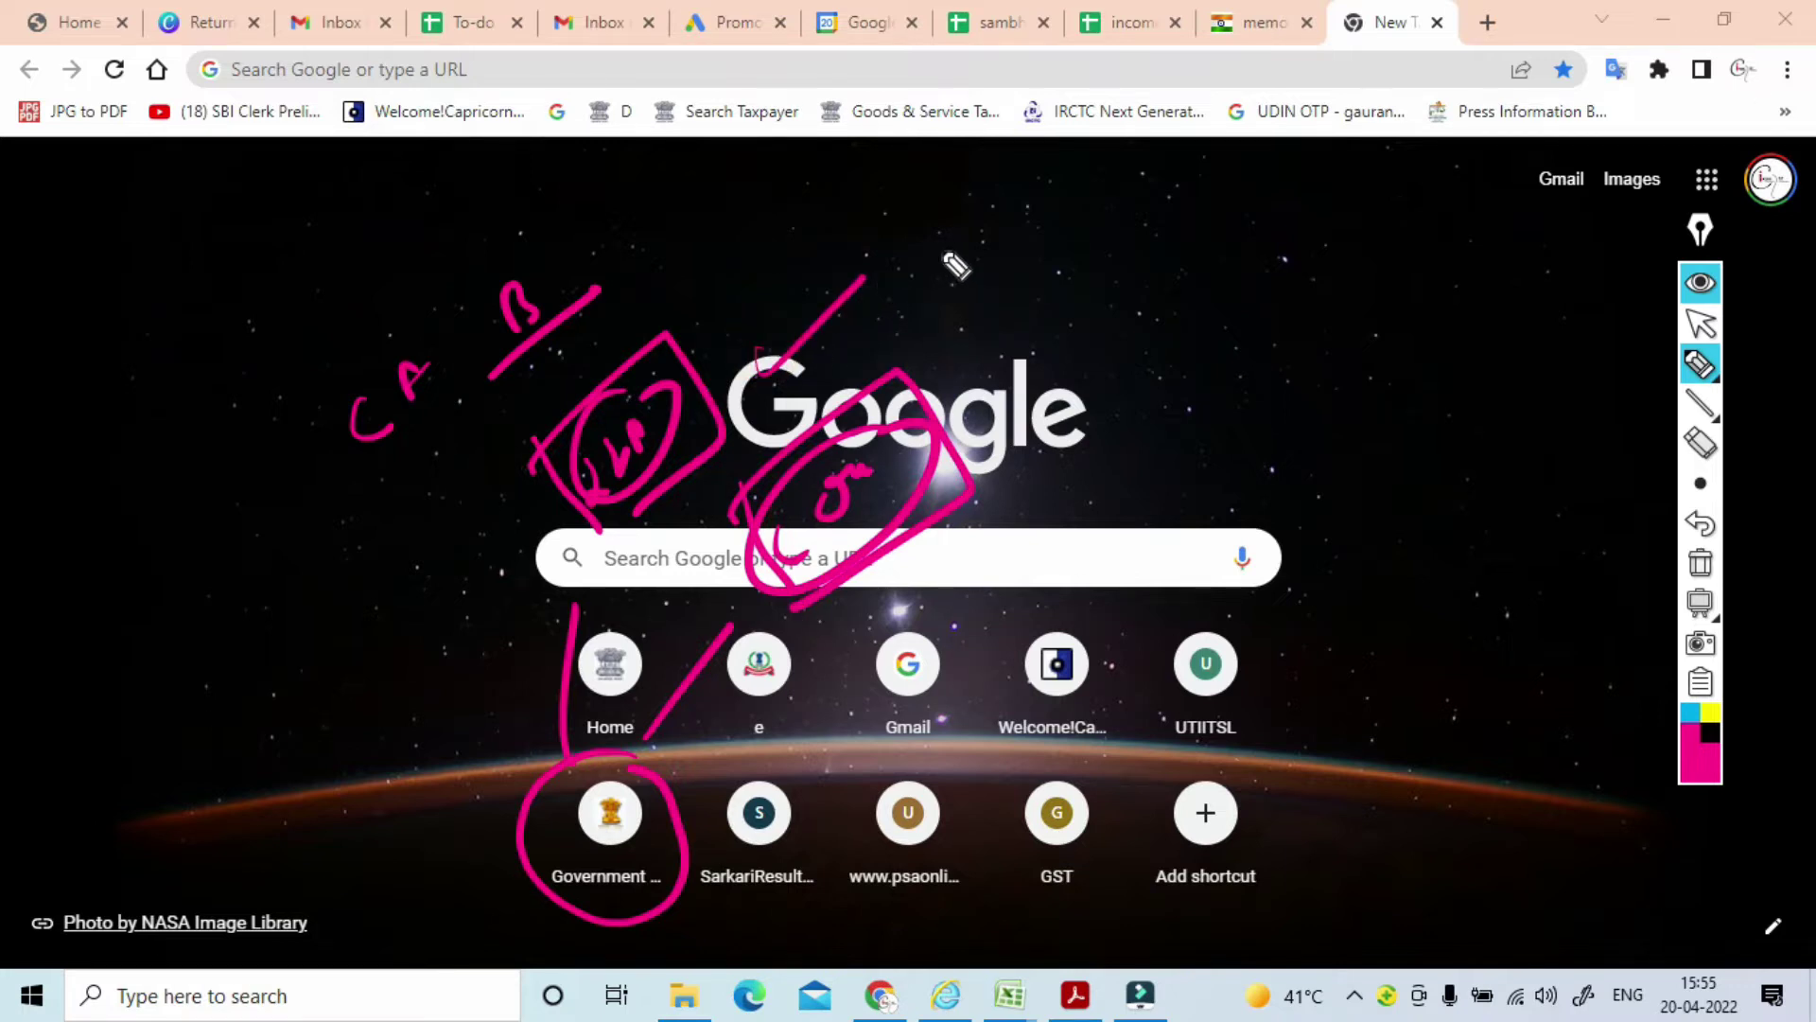
left_click_drag(899, 453, 1027, 333)
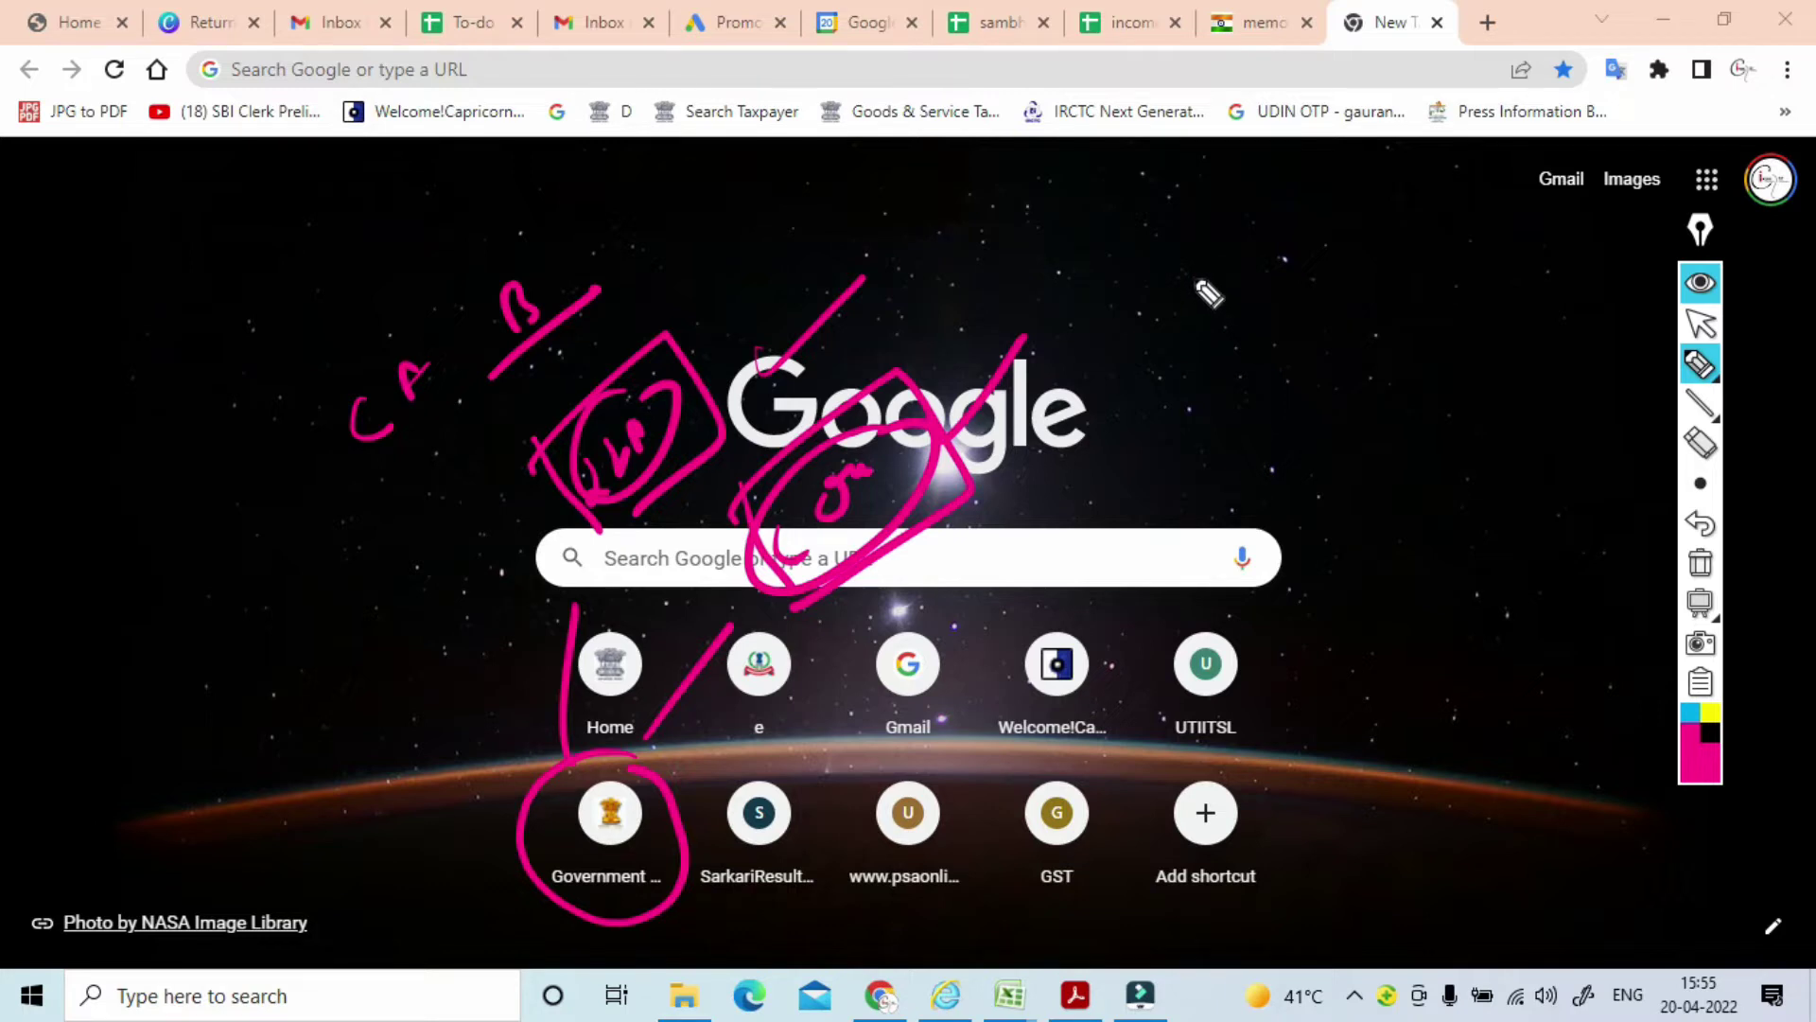
mouse_move(1194, 280)
left_mouse_down()
mouse_move(1230, 300)
mouse_move(1268, 275)
mouse_move(1260, 253)
left_mouse_up()
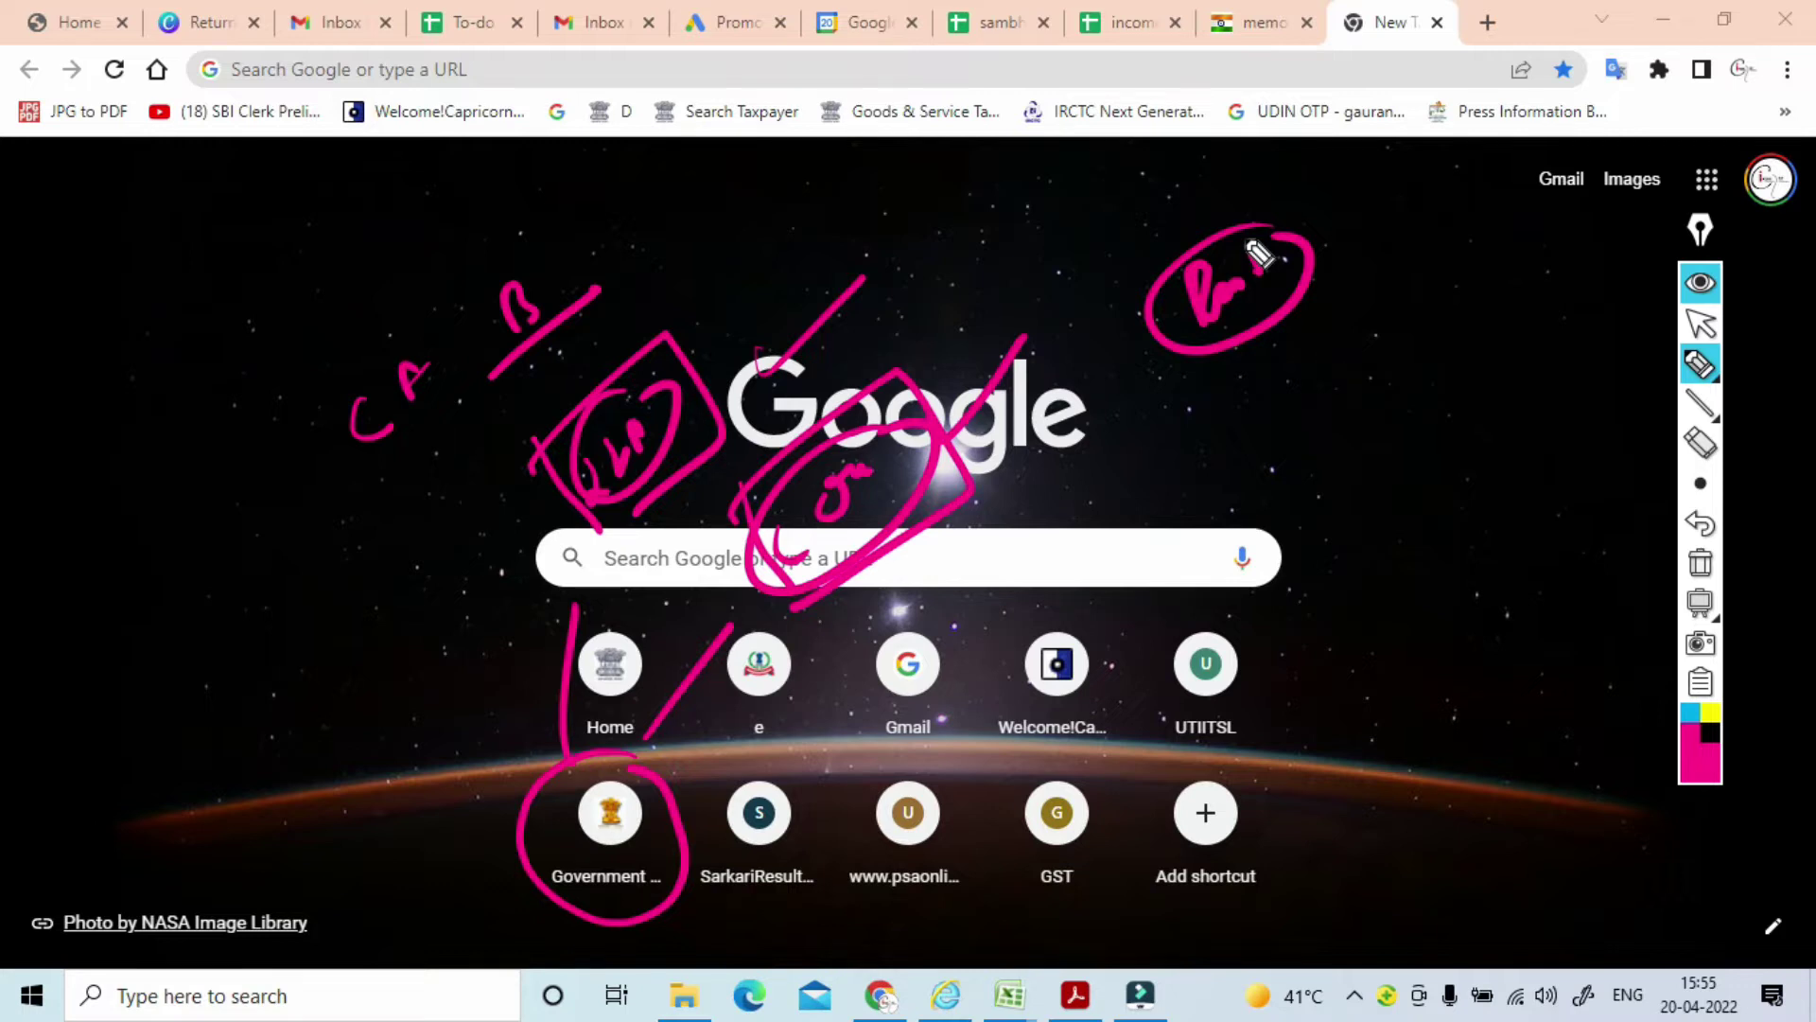
Erase all ink annotations and open the Ministry of Corporate Affairs site from the Government shortcut.
left_click(1700, 562)
left_click(1700, 324)
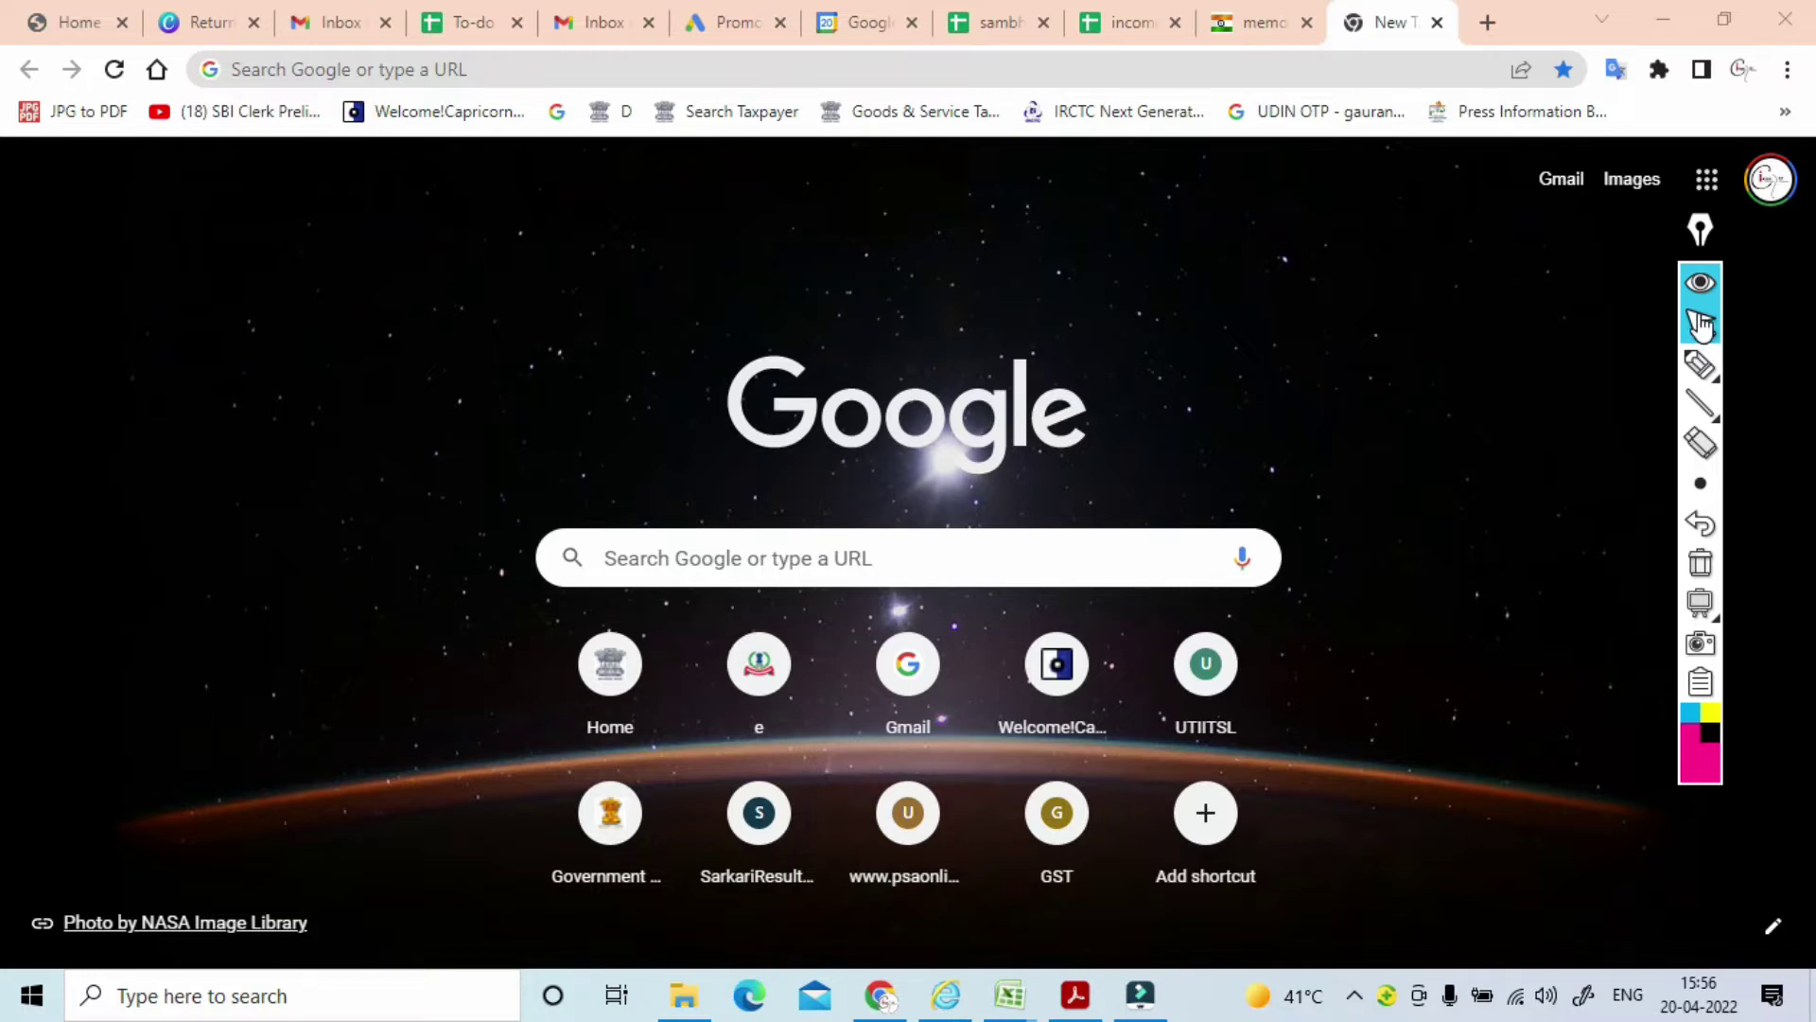
left_click(1697, 362)
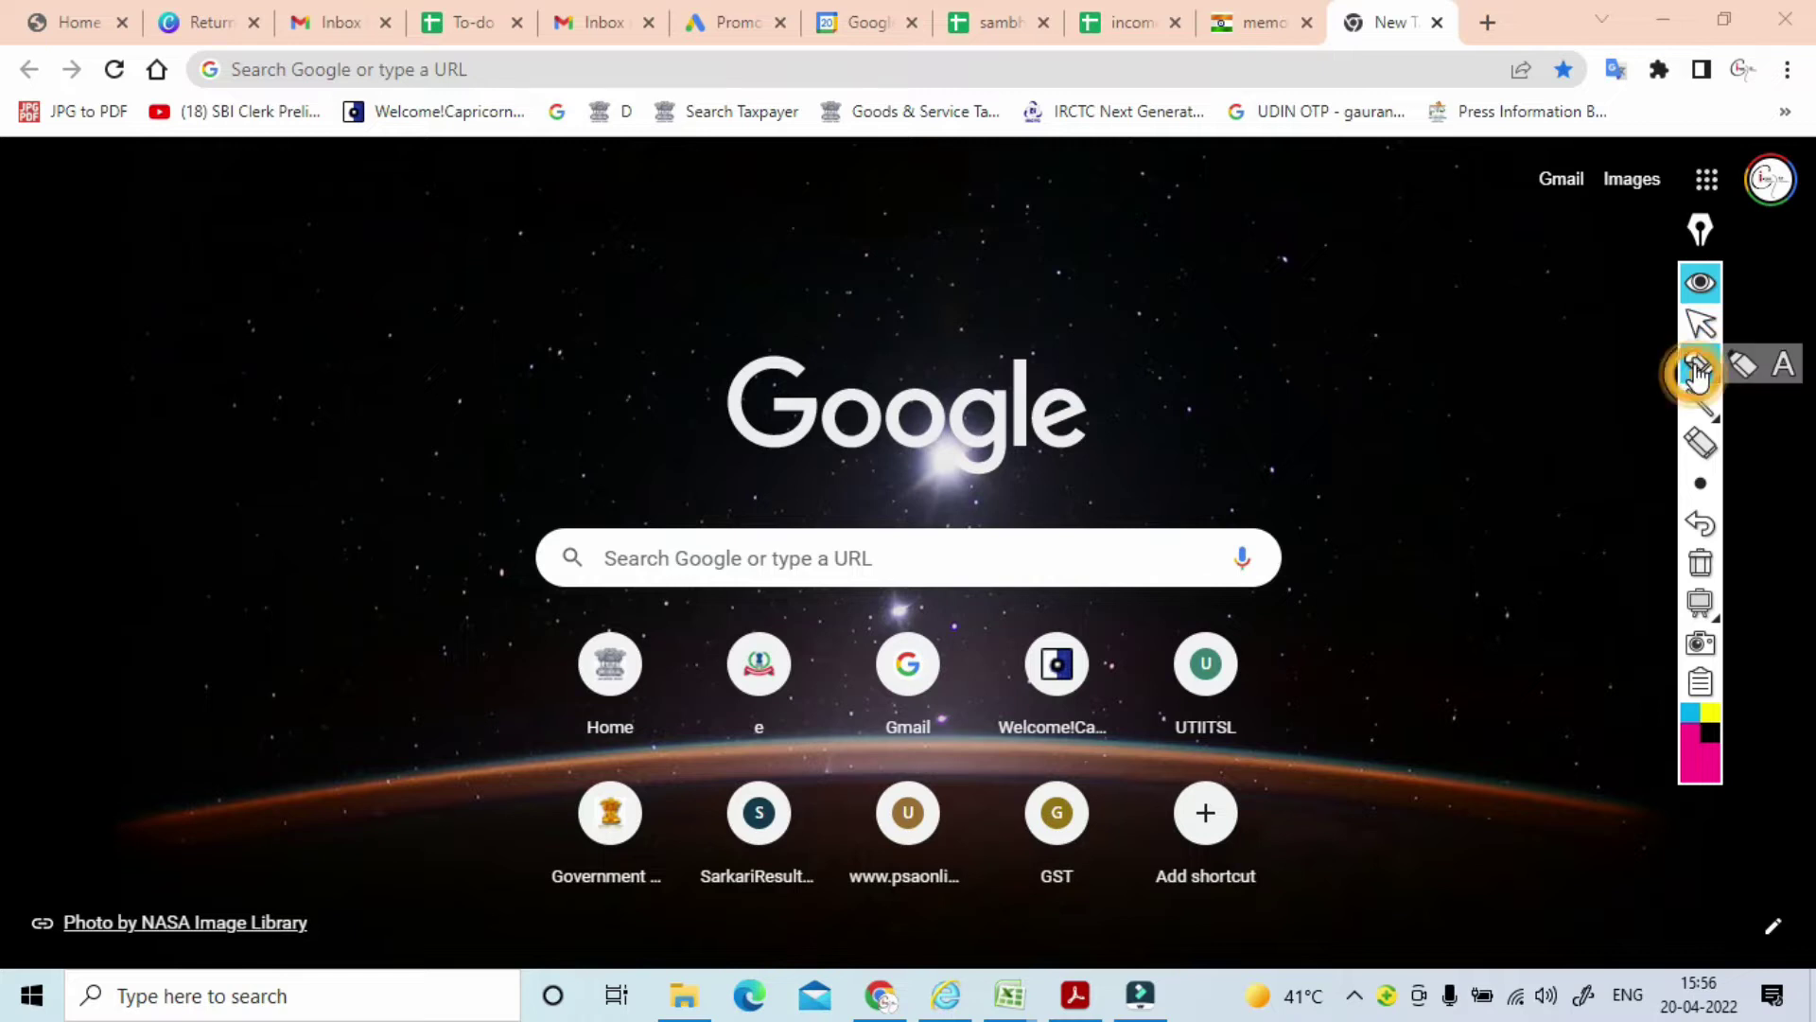
left_click(1701, 327)
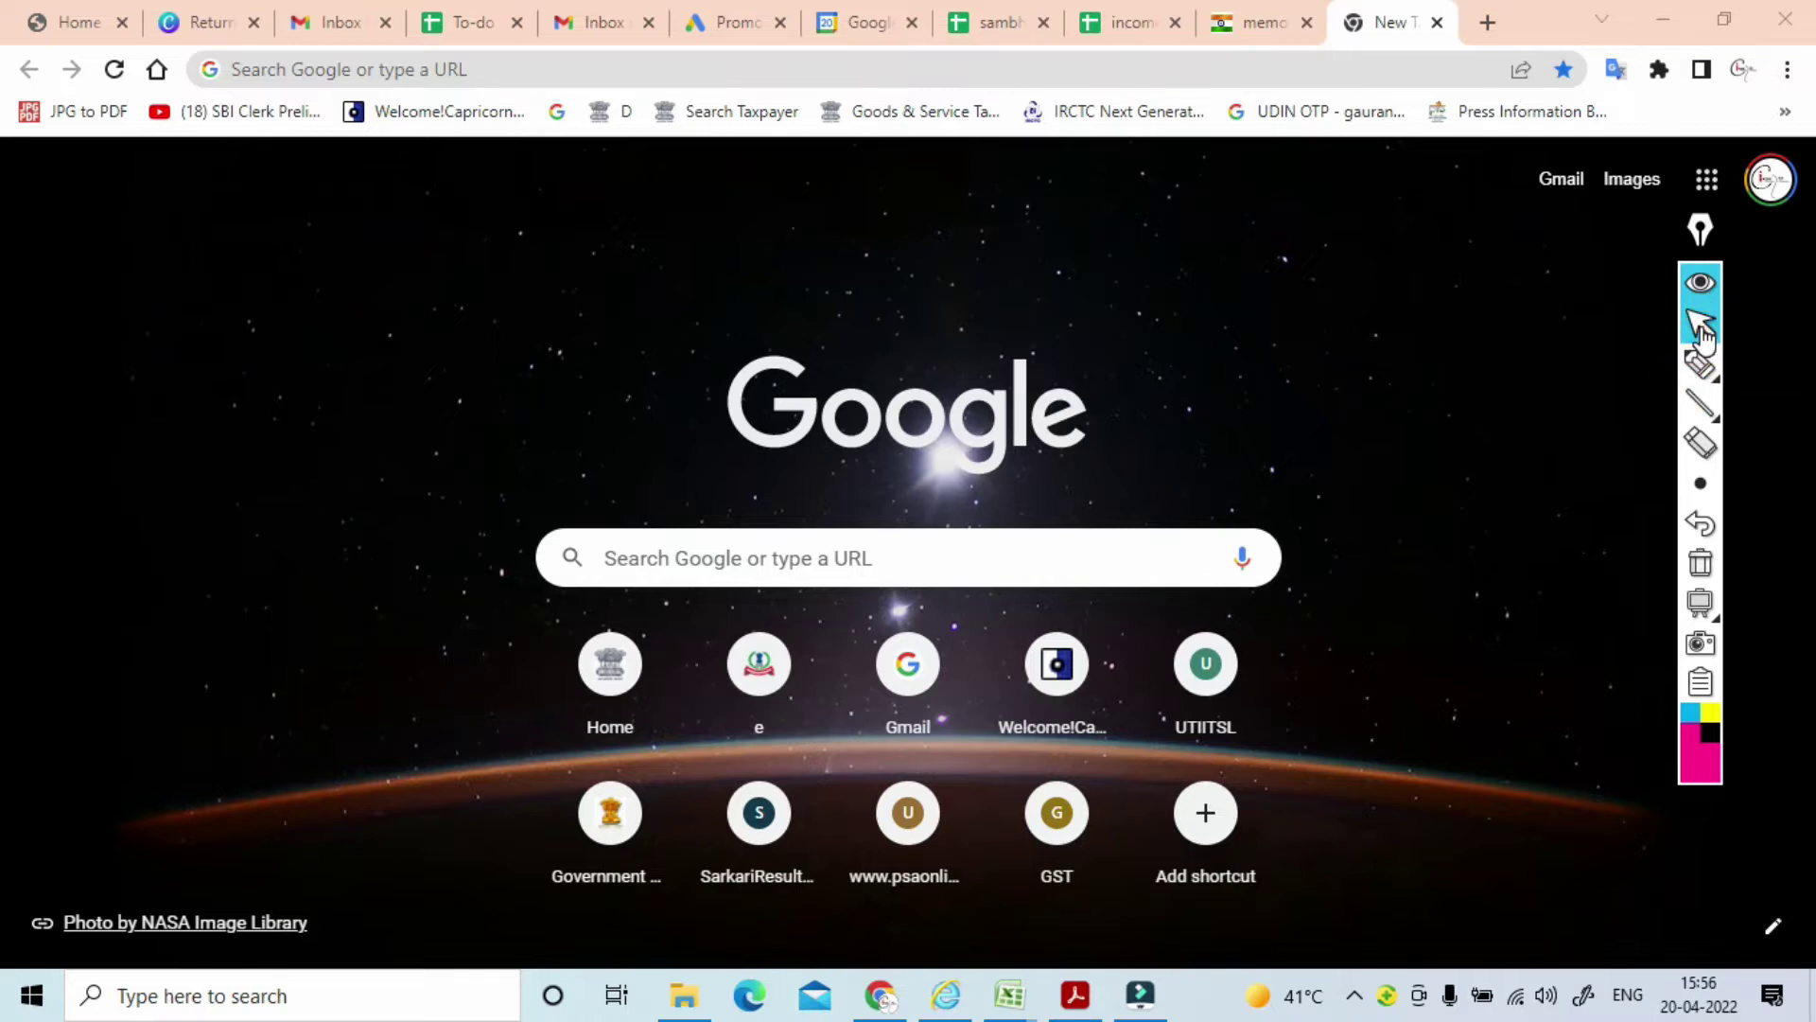
left_click(611, 813)
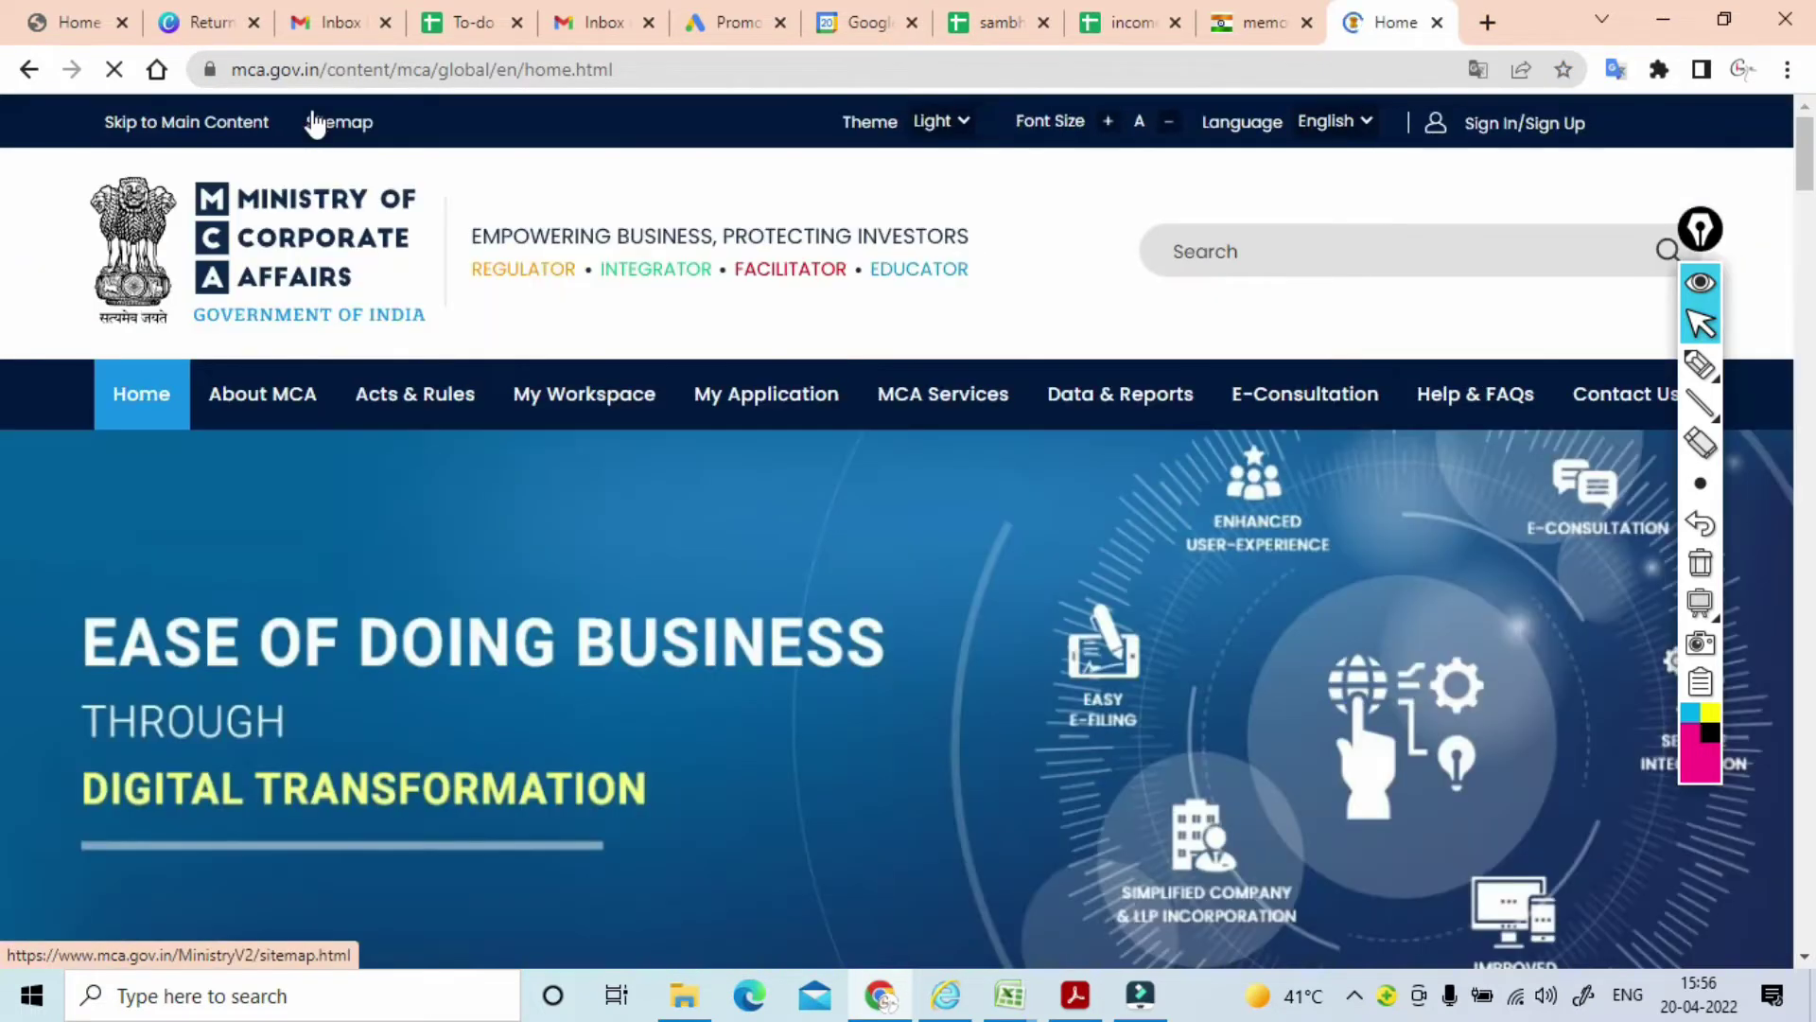
Circle the site's navigation bar with the pen and clear the drawing.
left_click(1700, 367)
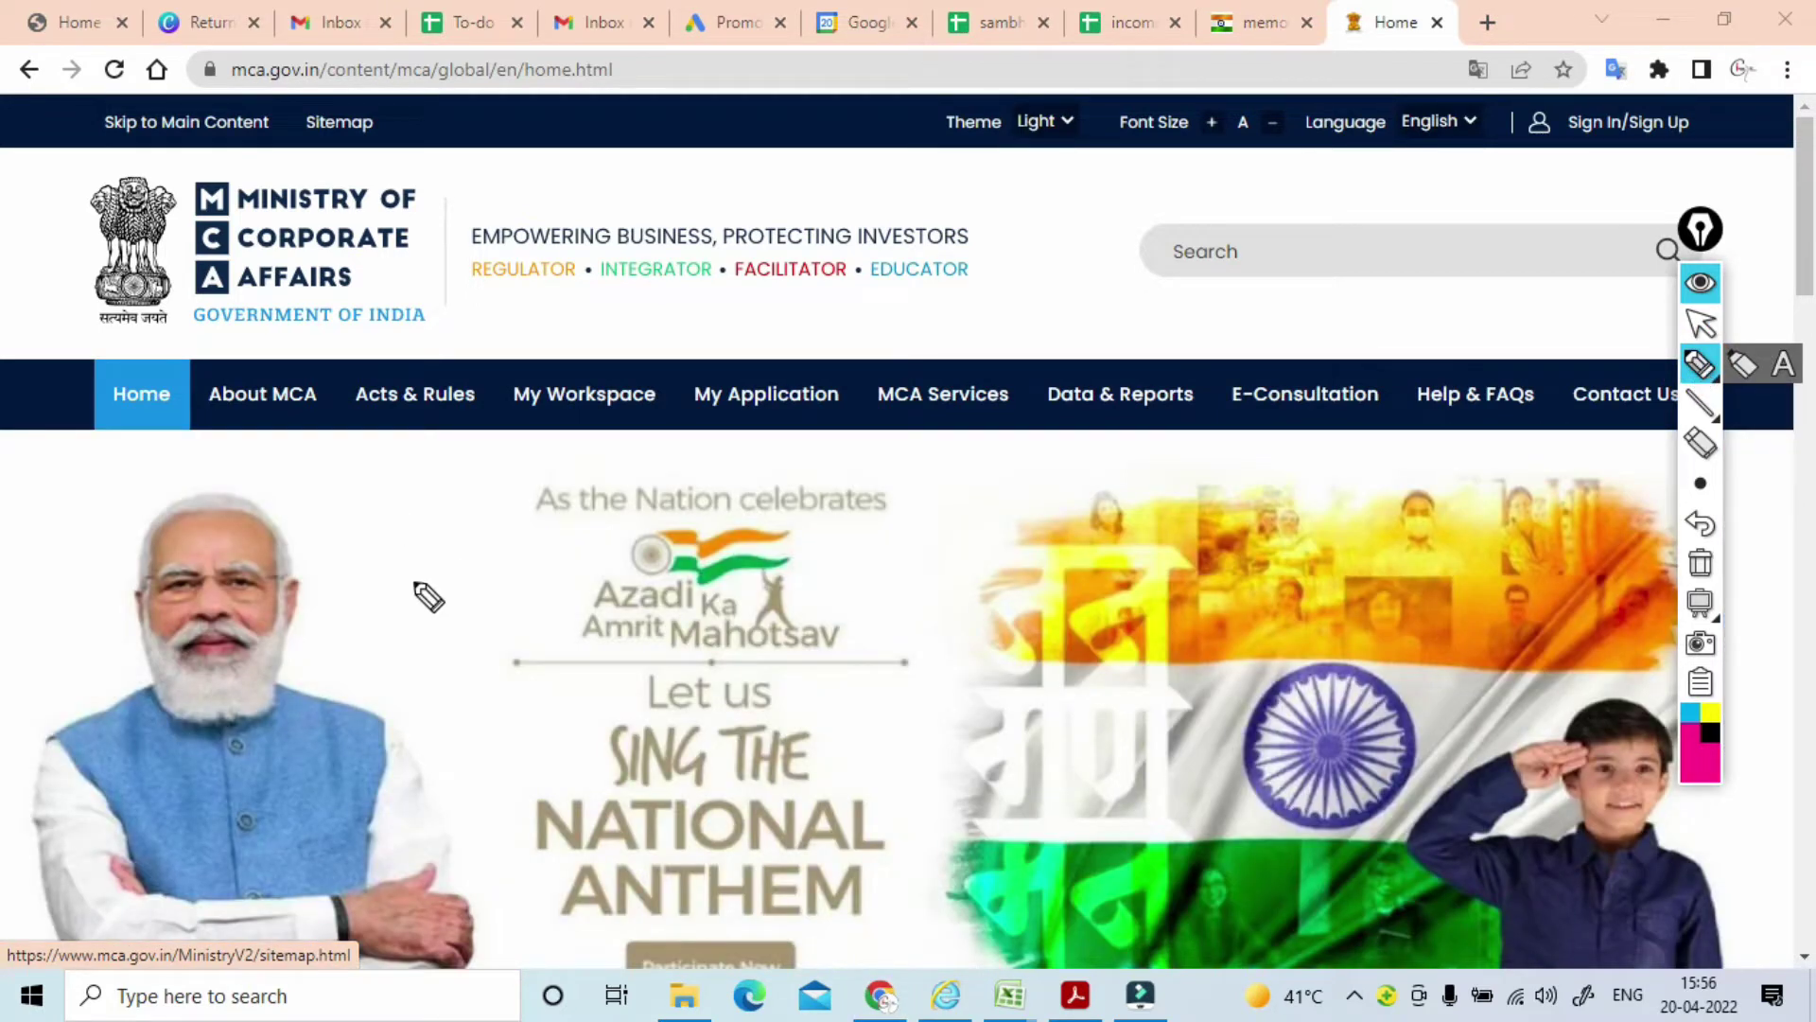
mouse_move(412, 582)
left_mouse_down()
mouse_move(1041, 647)
mouse_move(1398, 316)
mouse_move(425, 463)
left_mouse_up()
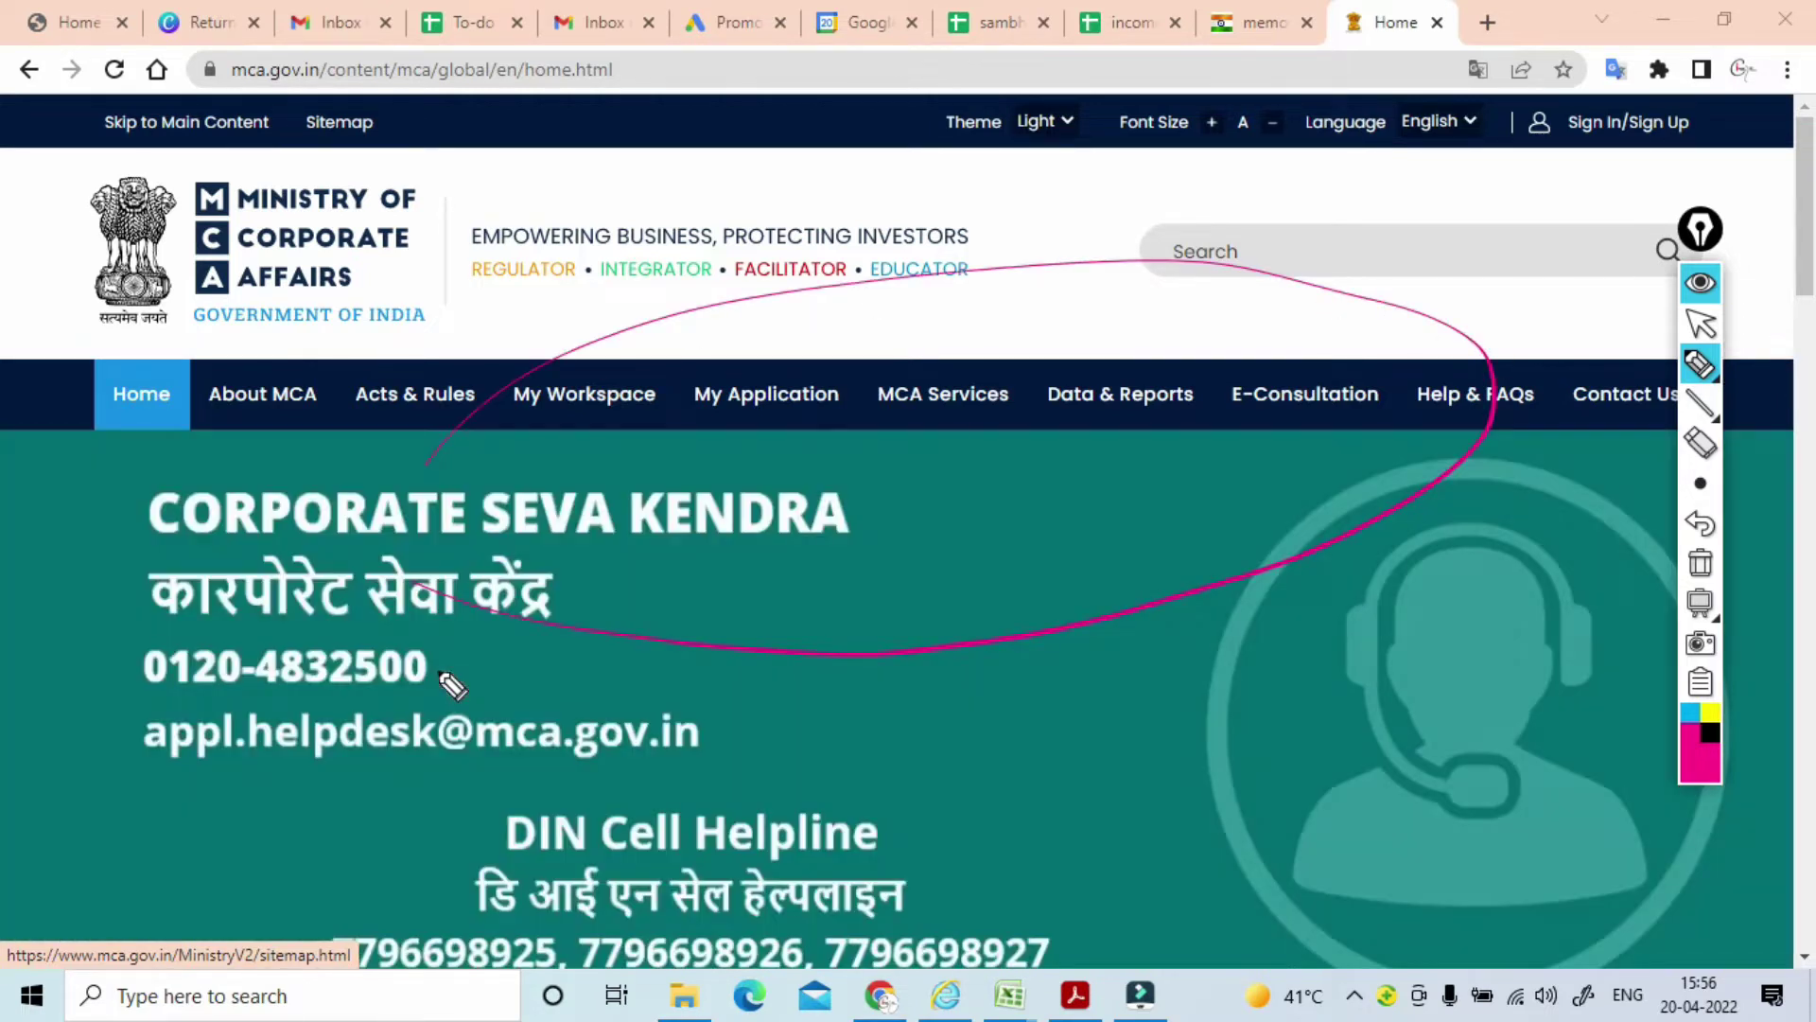
left_click(1700, 563)
left_click(1700, 323)
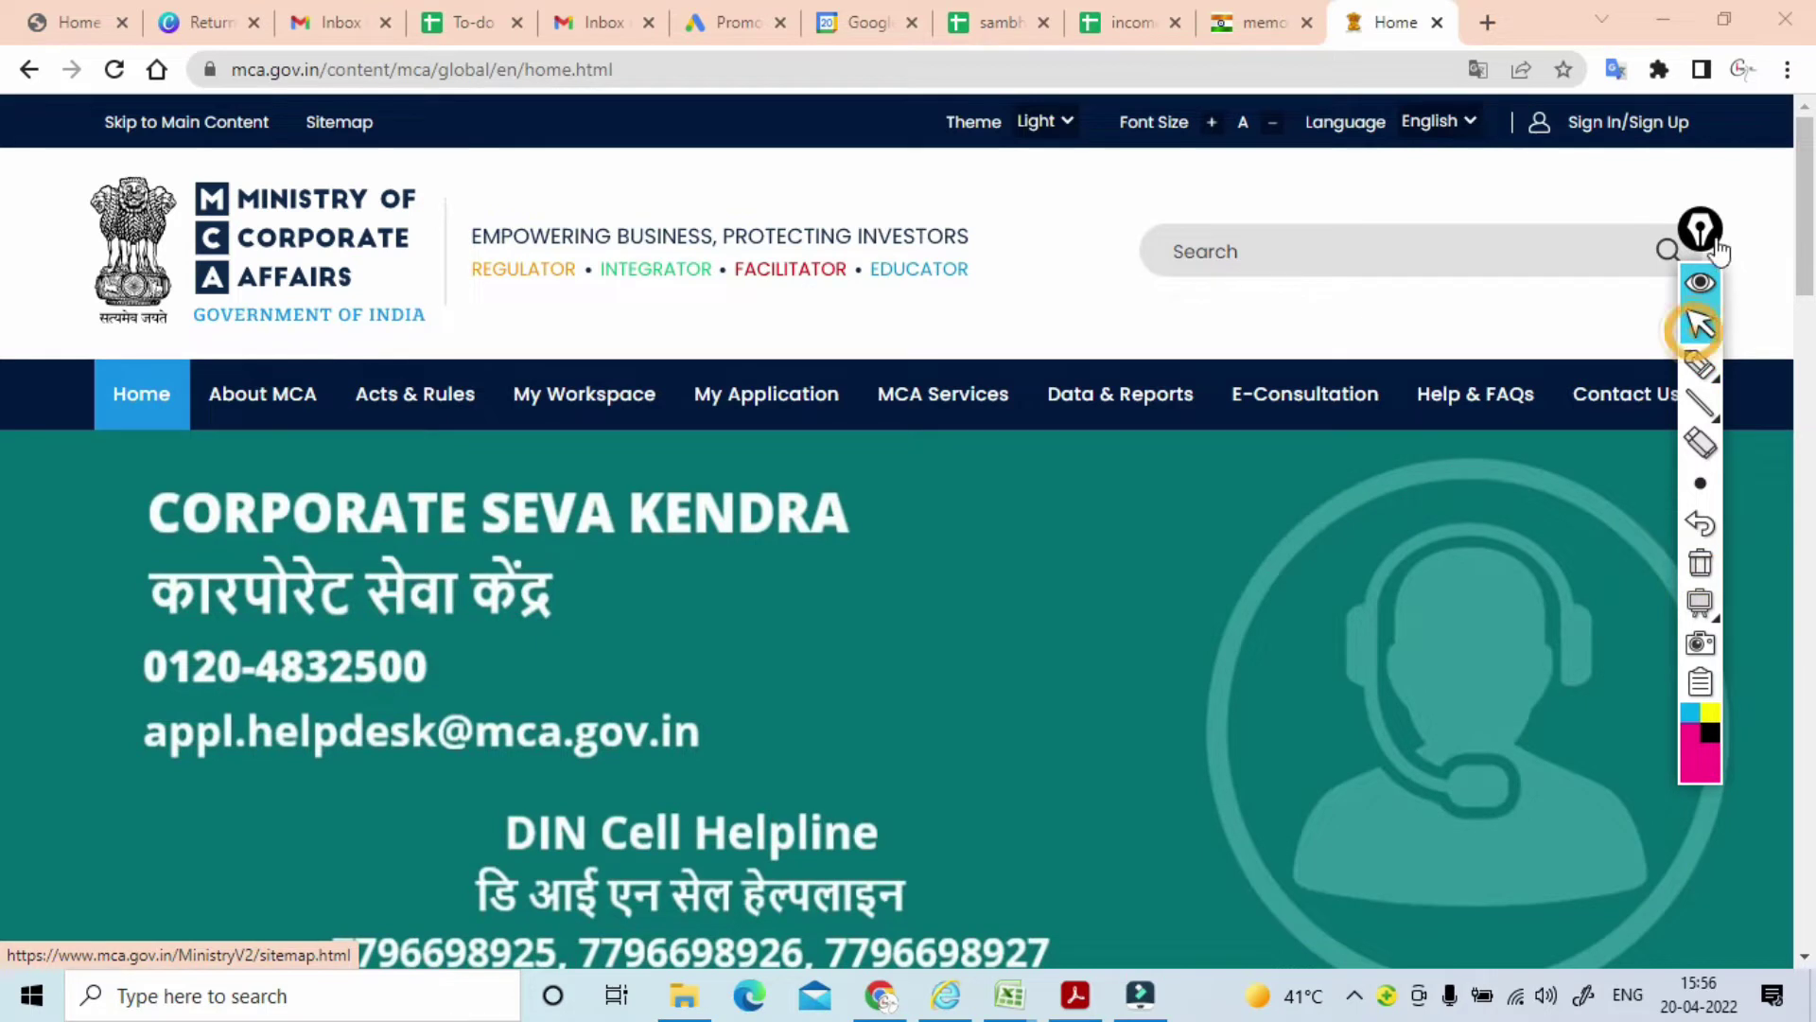
Tick the navigation headings from About MCA through Help & FAQs in ink, and clear the marks.
left_click_drag(1732, 268, 1809, 454)
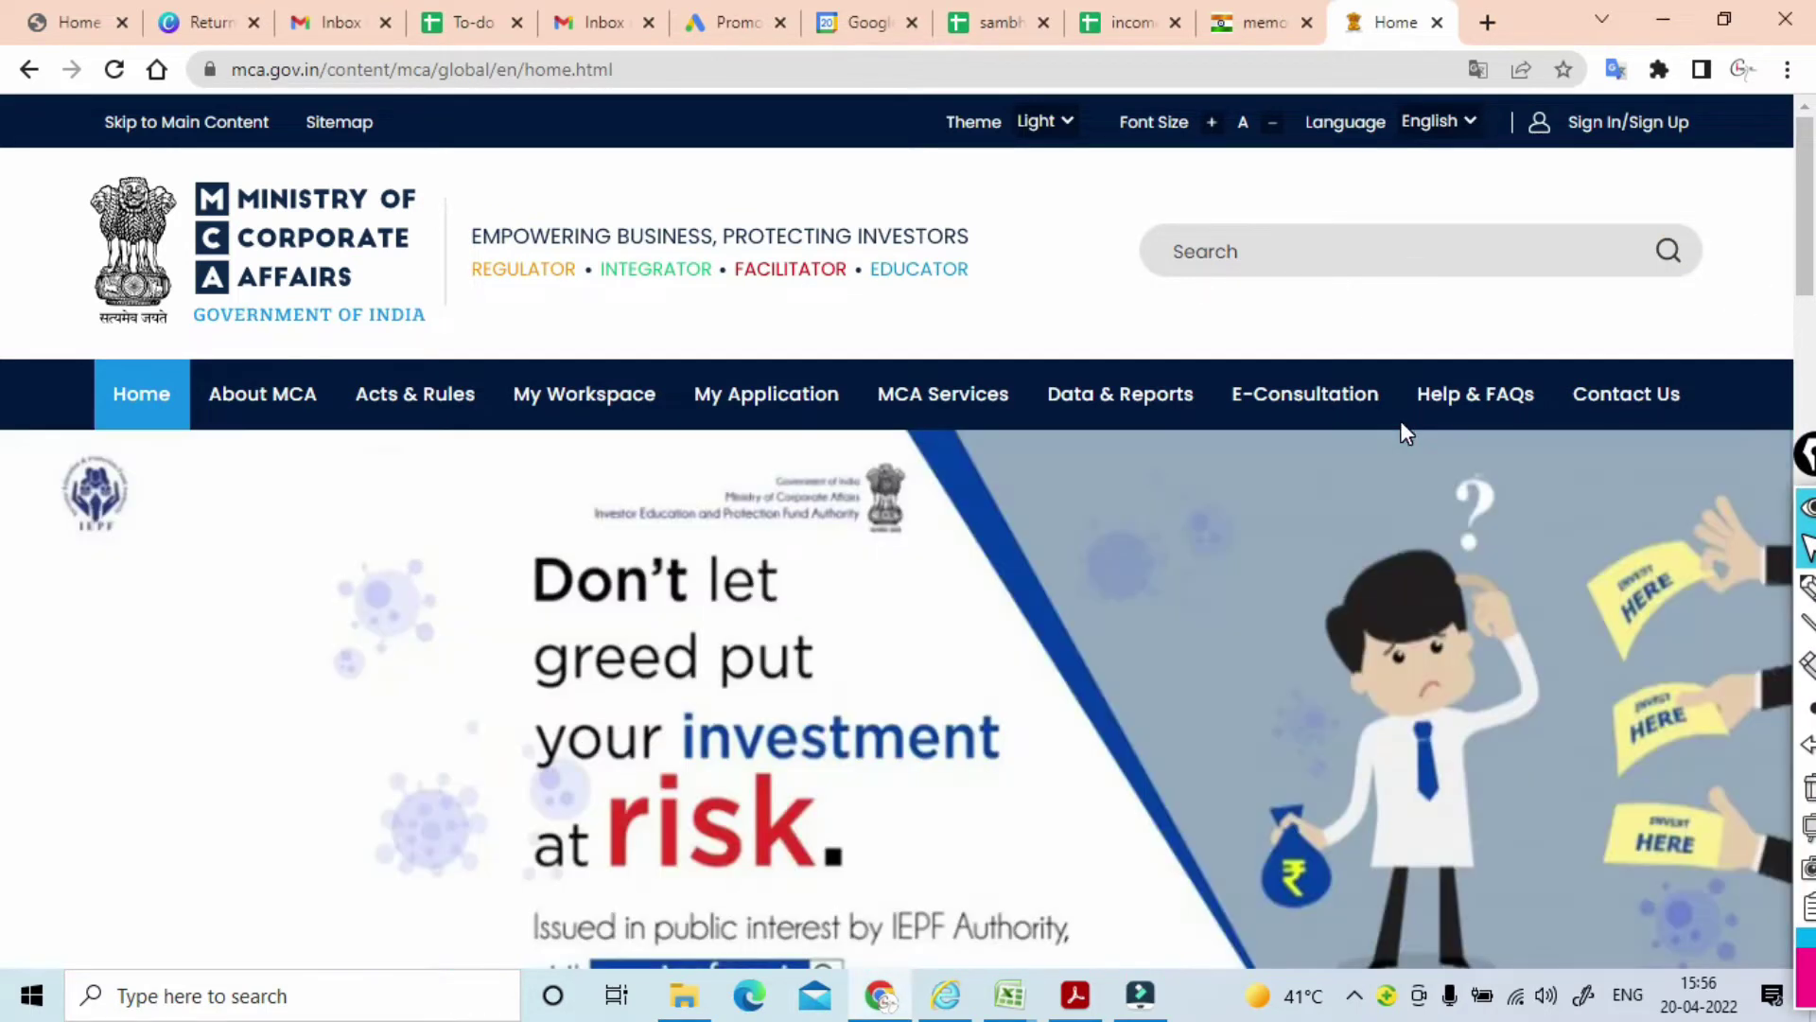
left_click(1656, 481)
left_click(1703, 480)
left_click_drag(255, 369, 295, 317)
left_click_drag(420, 353, 469, 291)
left_click_drag(593, 357, 652, 294)
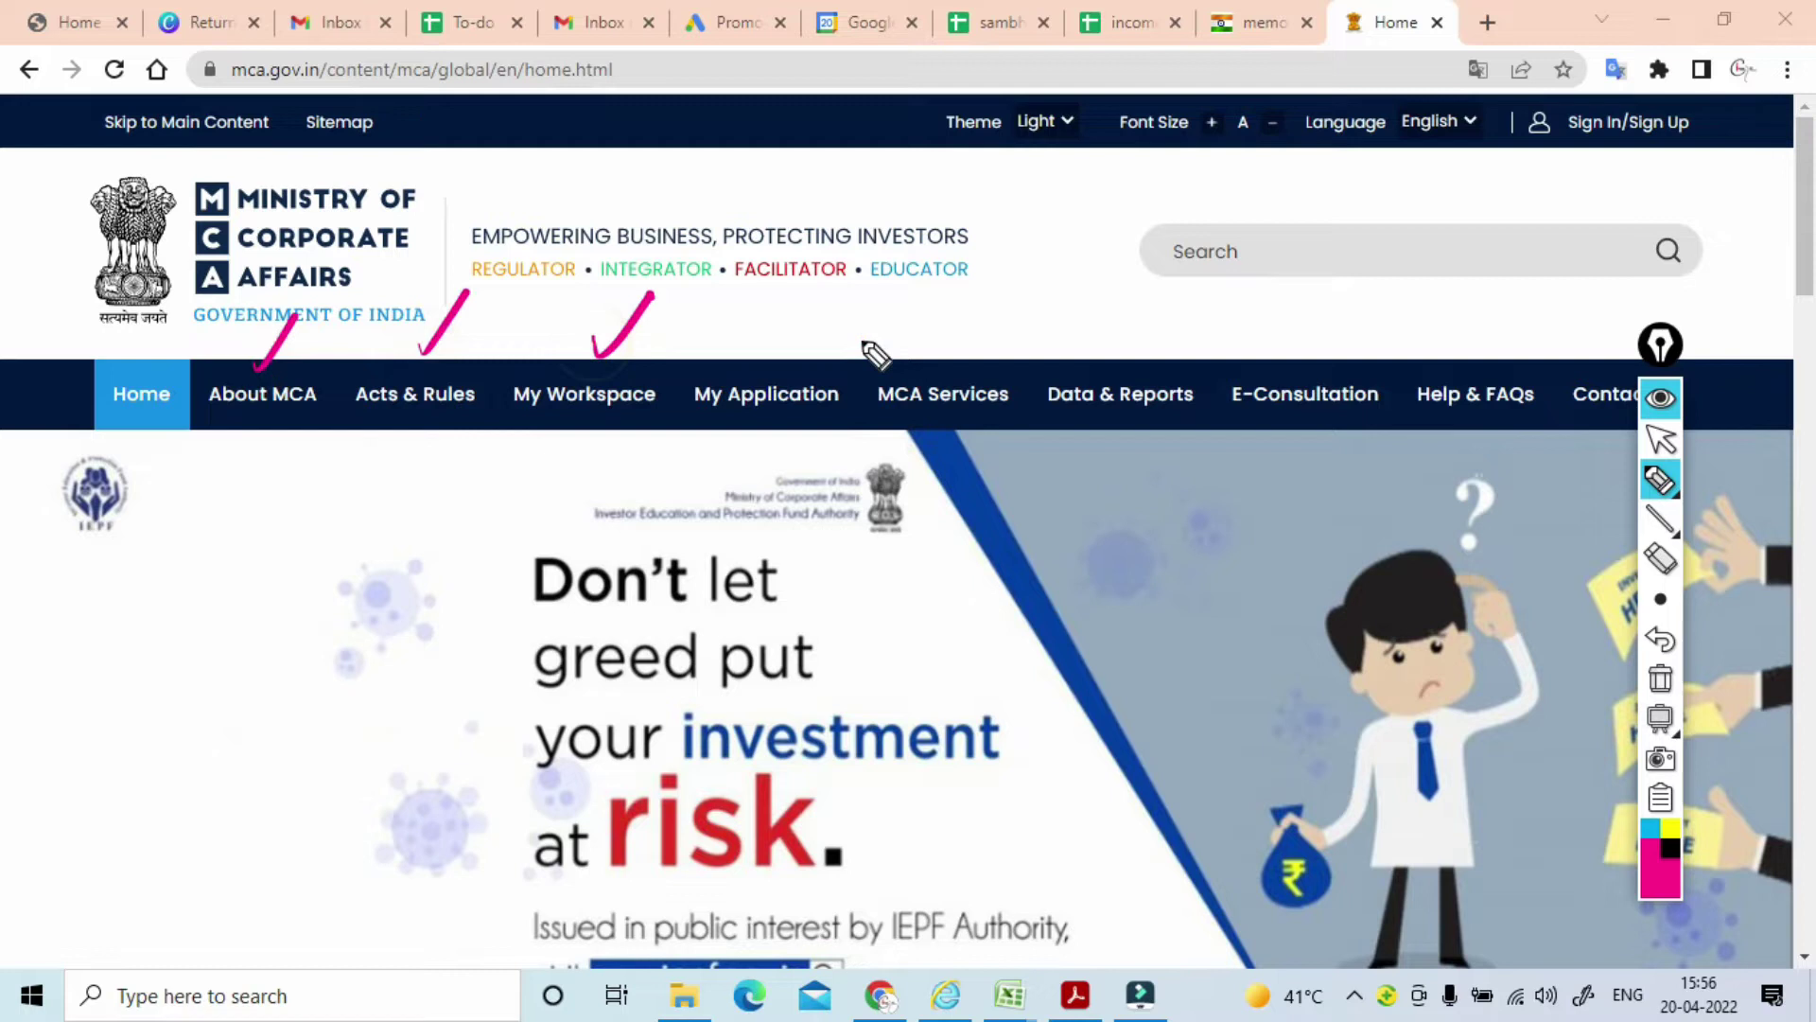
left_click_drag(783, 357, 835, 312)
left_click_drag(937, 358, 1027, 287)
left_click_drag(1114, 360, 1211, 284)
left_click_drag(1296, 371, 1386, 305)
left_click_drag(1475, 362, 1572, 312)
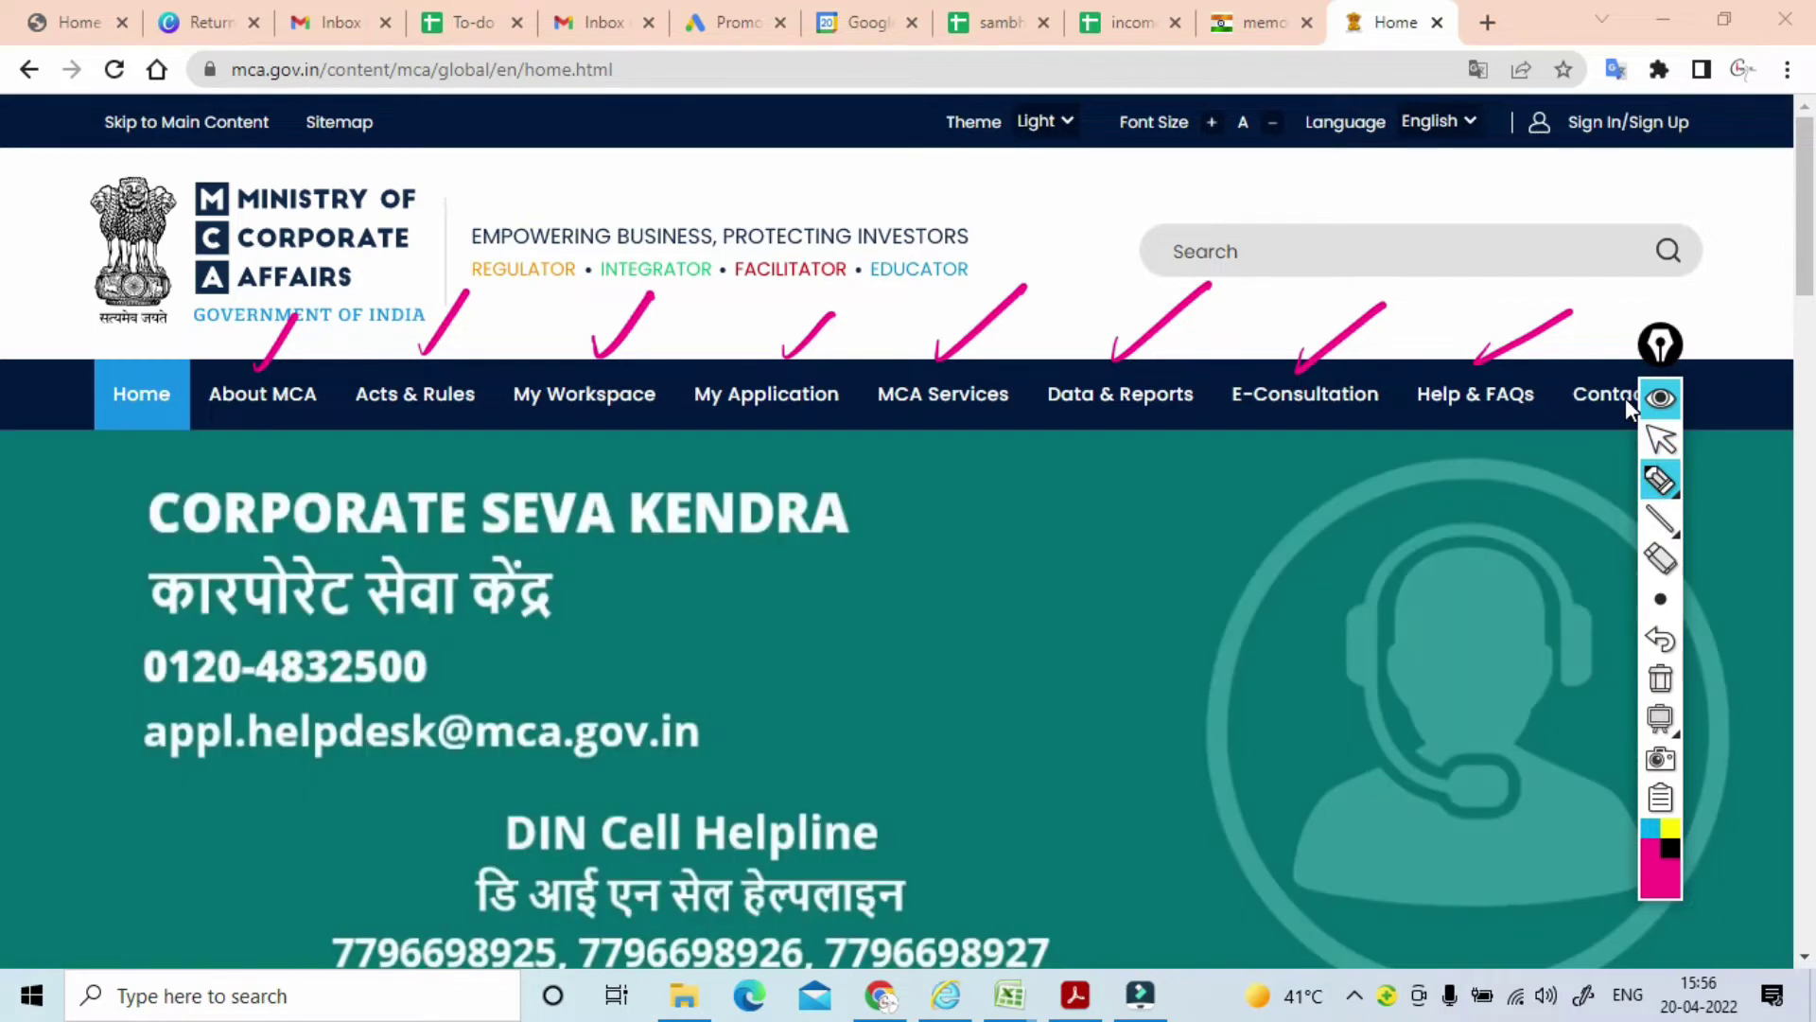
left_click(1660, 678)
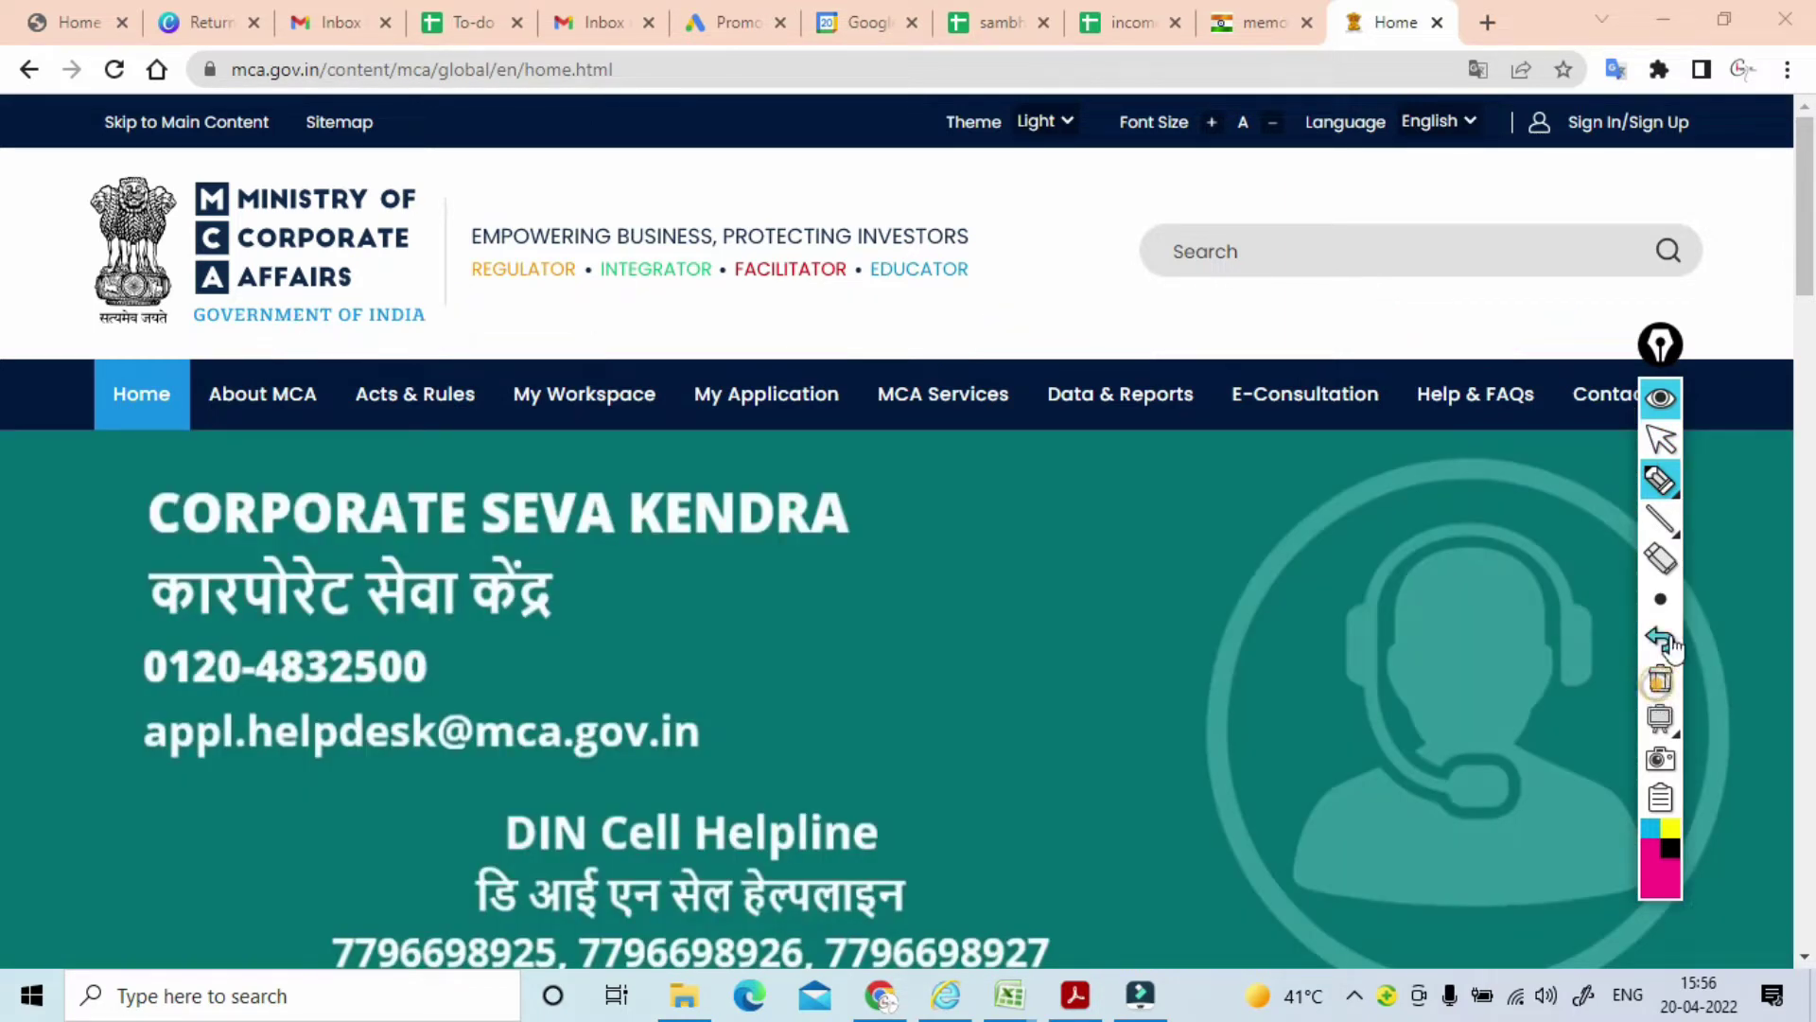
left_click(1661, 437)
Open the MCA Services section and look through its services list, including Fee and Payment Services.
mouse_move(944, 429)
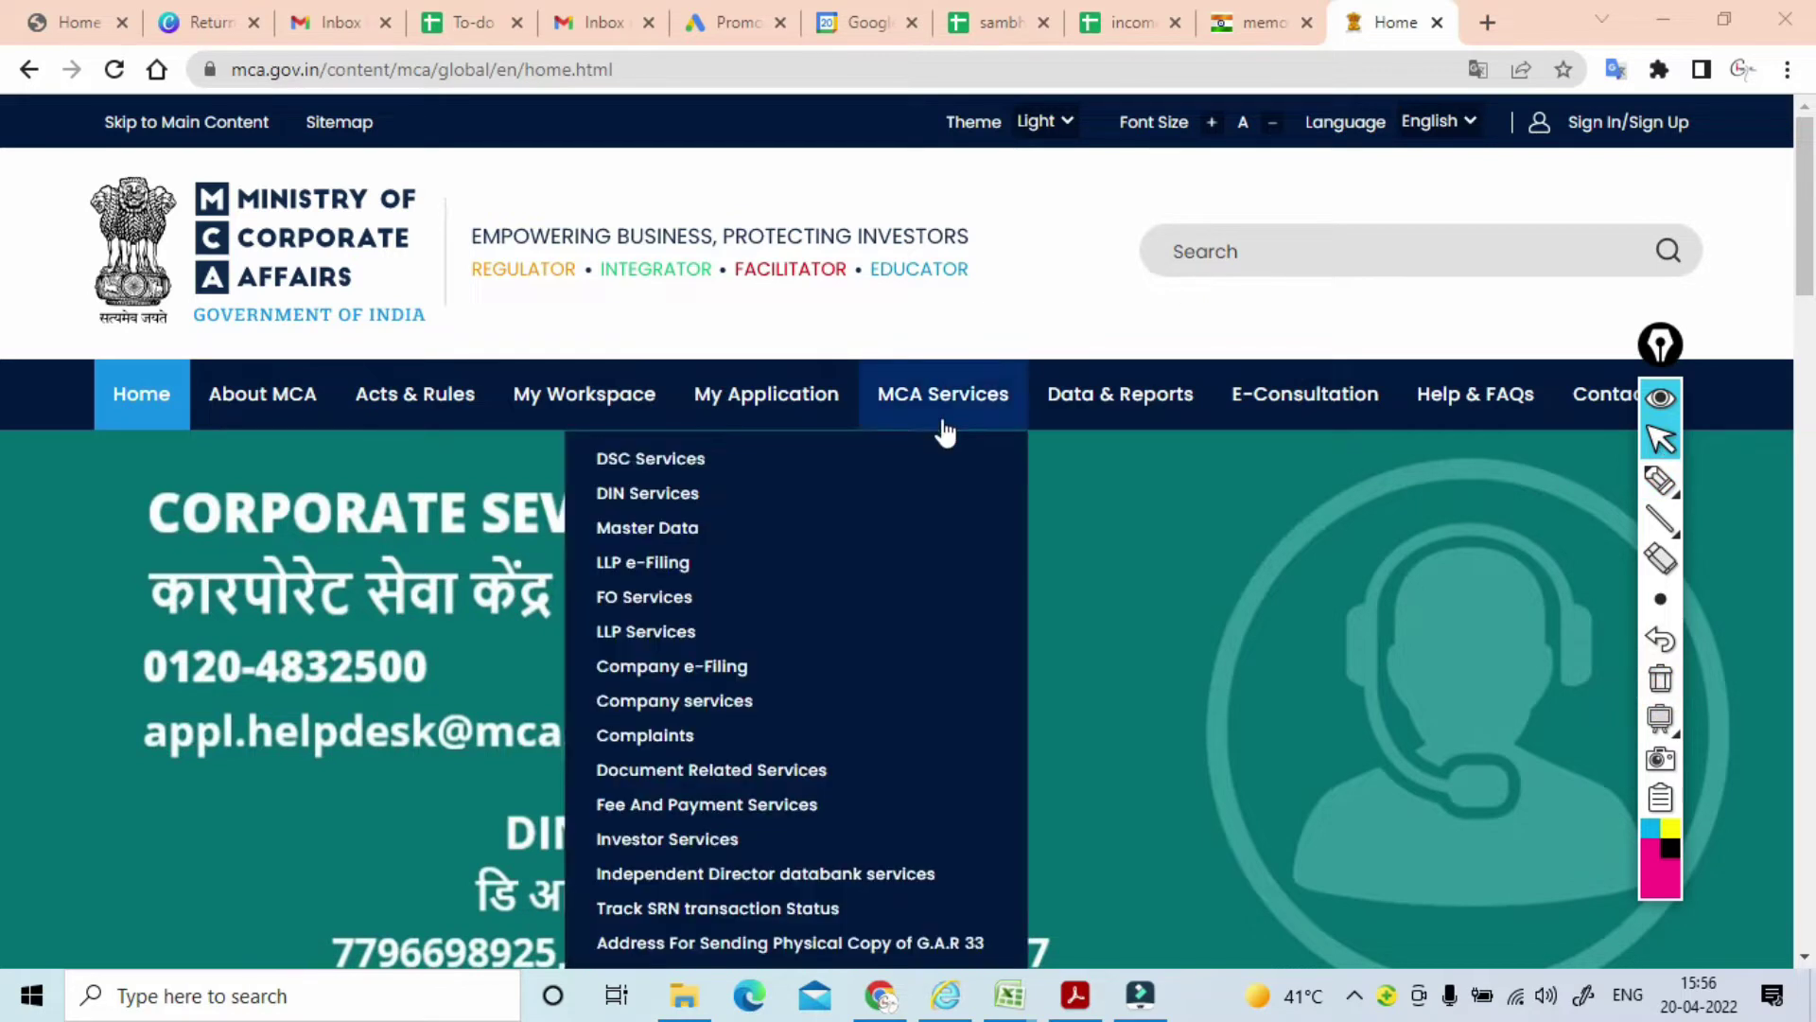
left_click(950, 400)
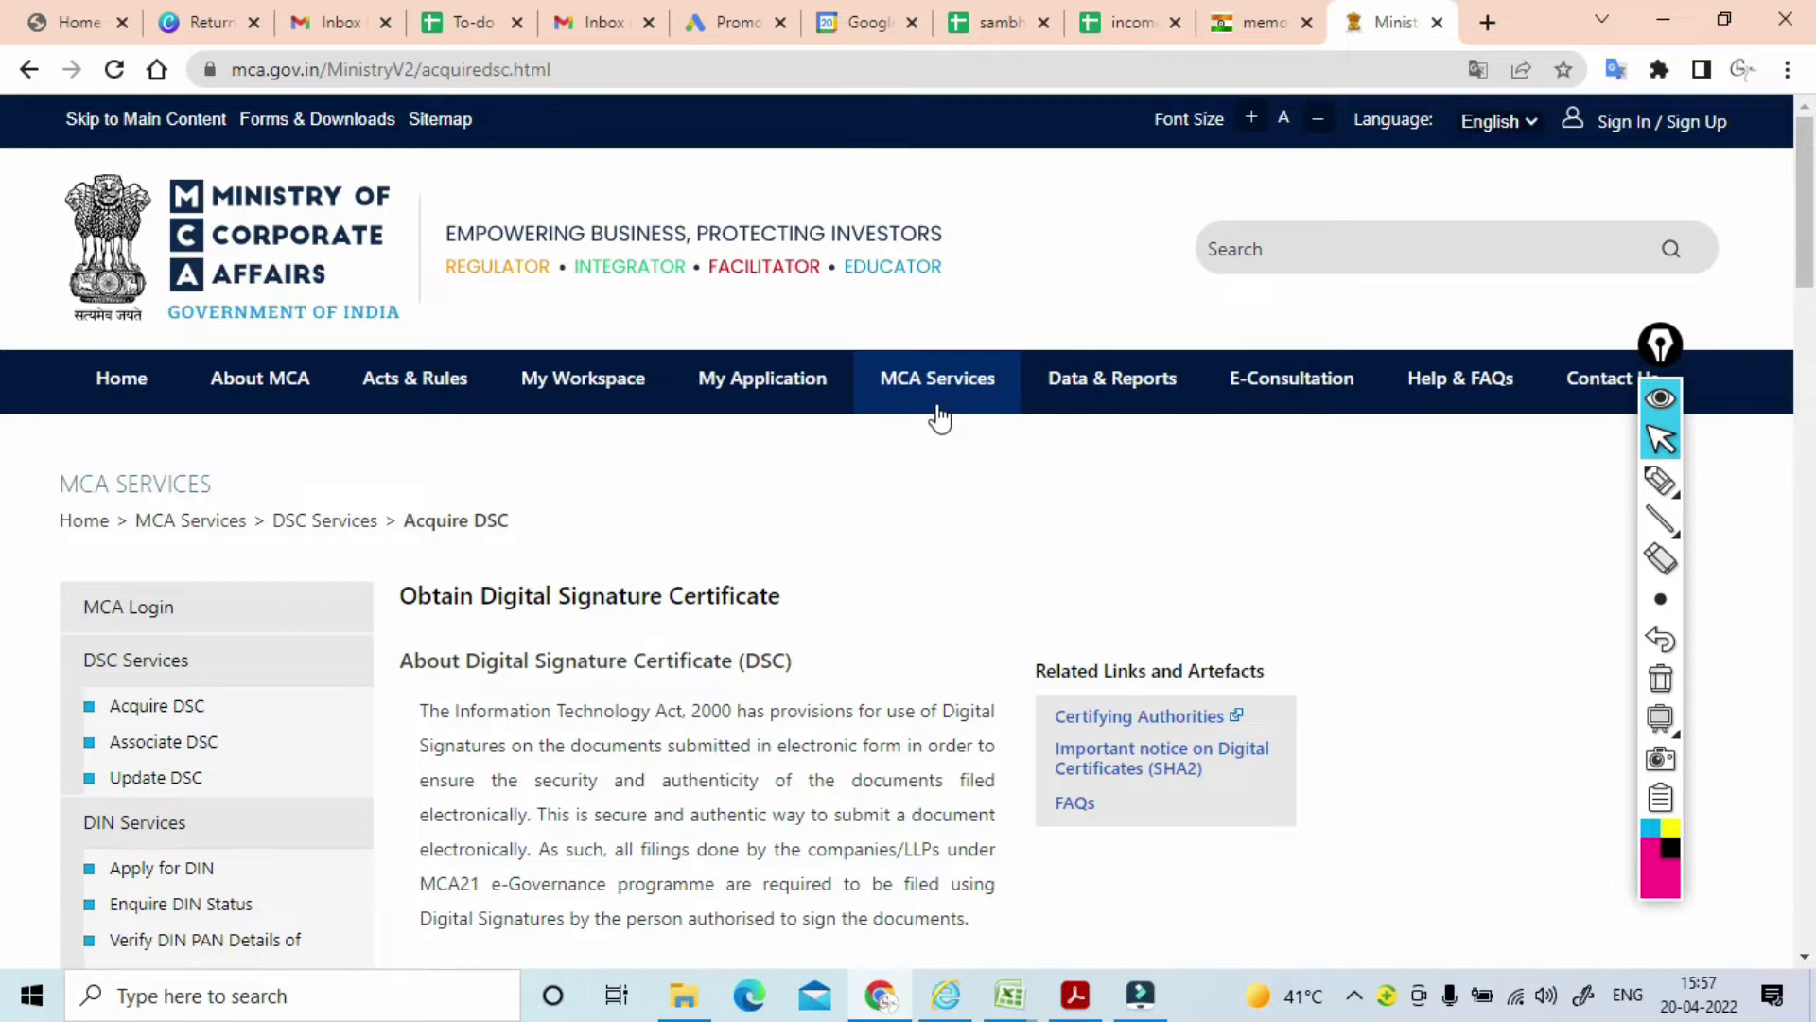
left_click(951, 396)
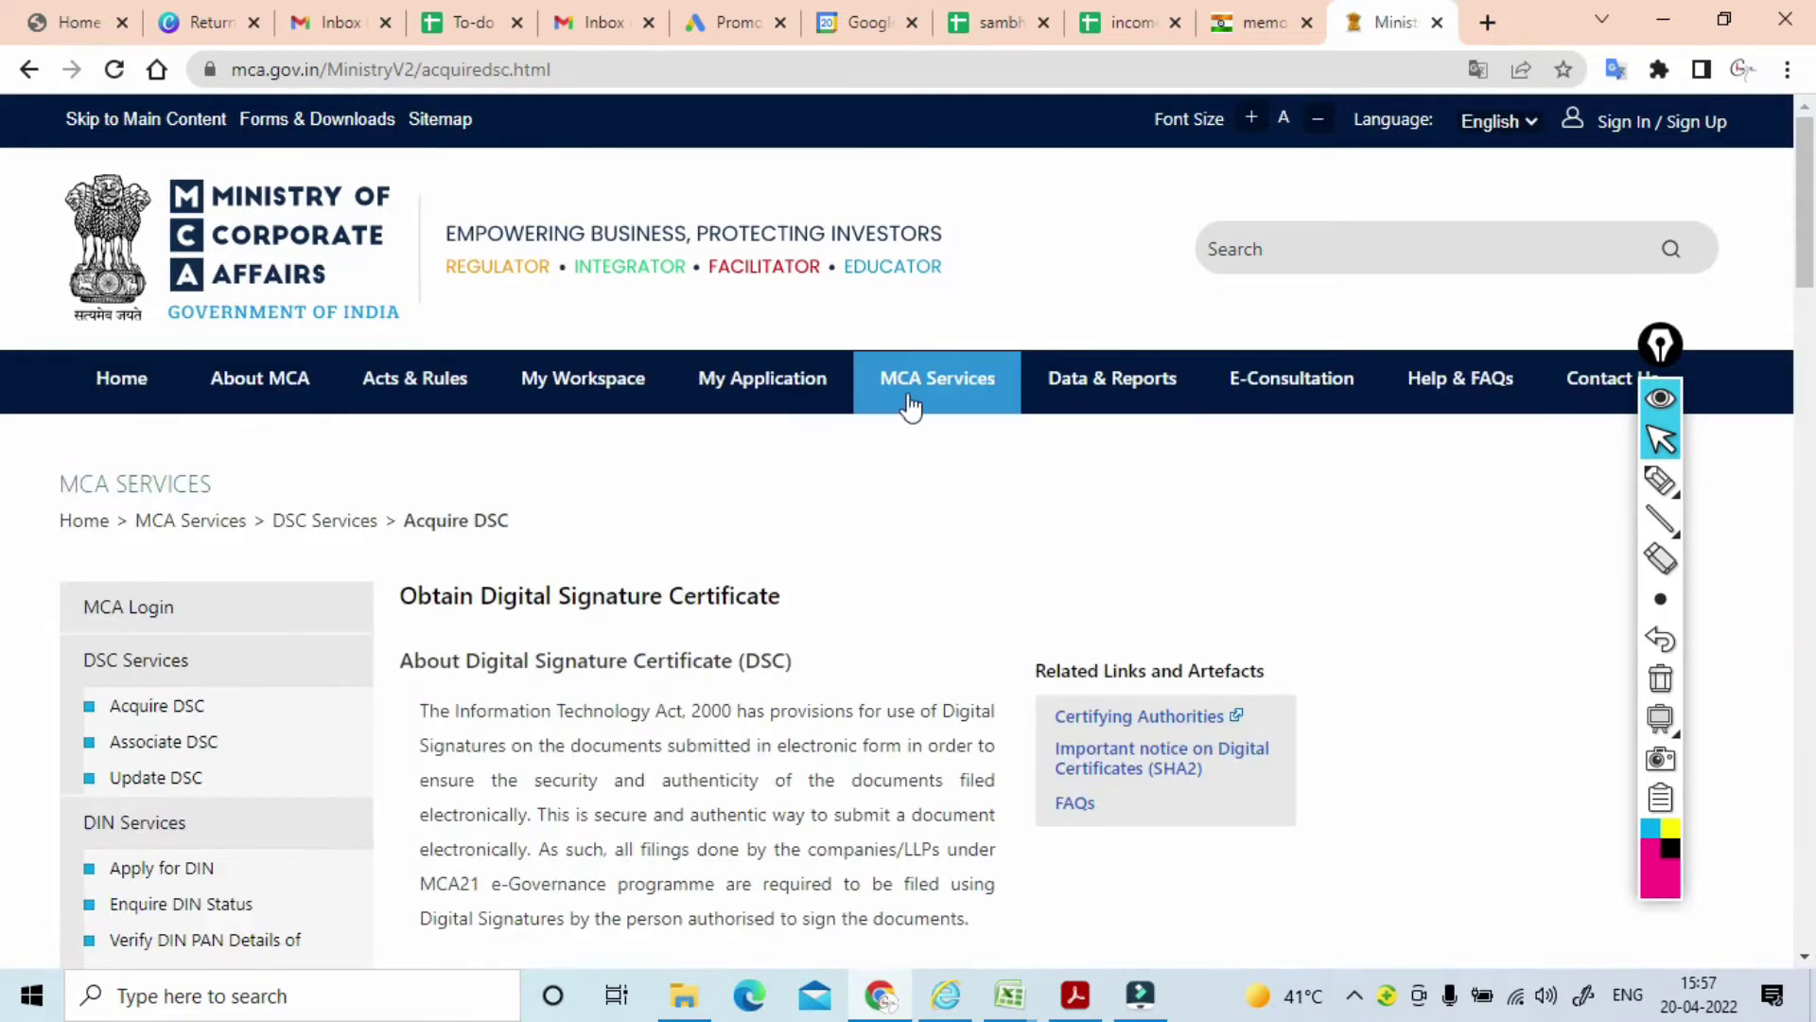
mouse_move(910, 407)
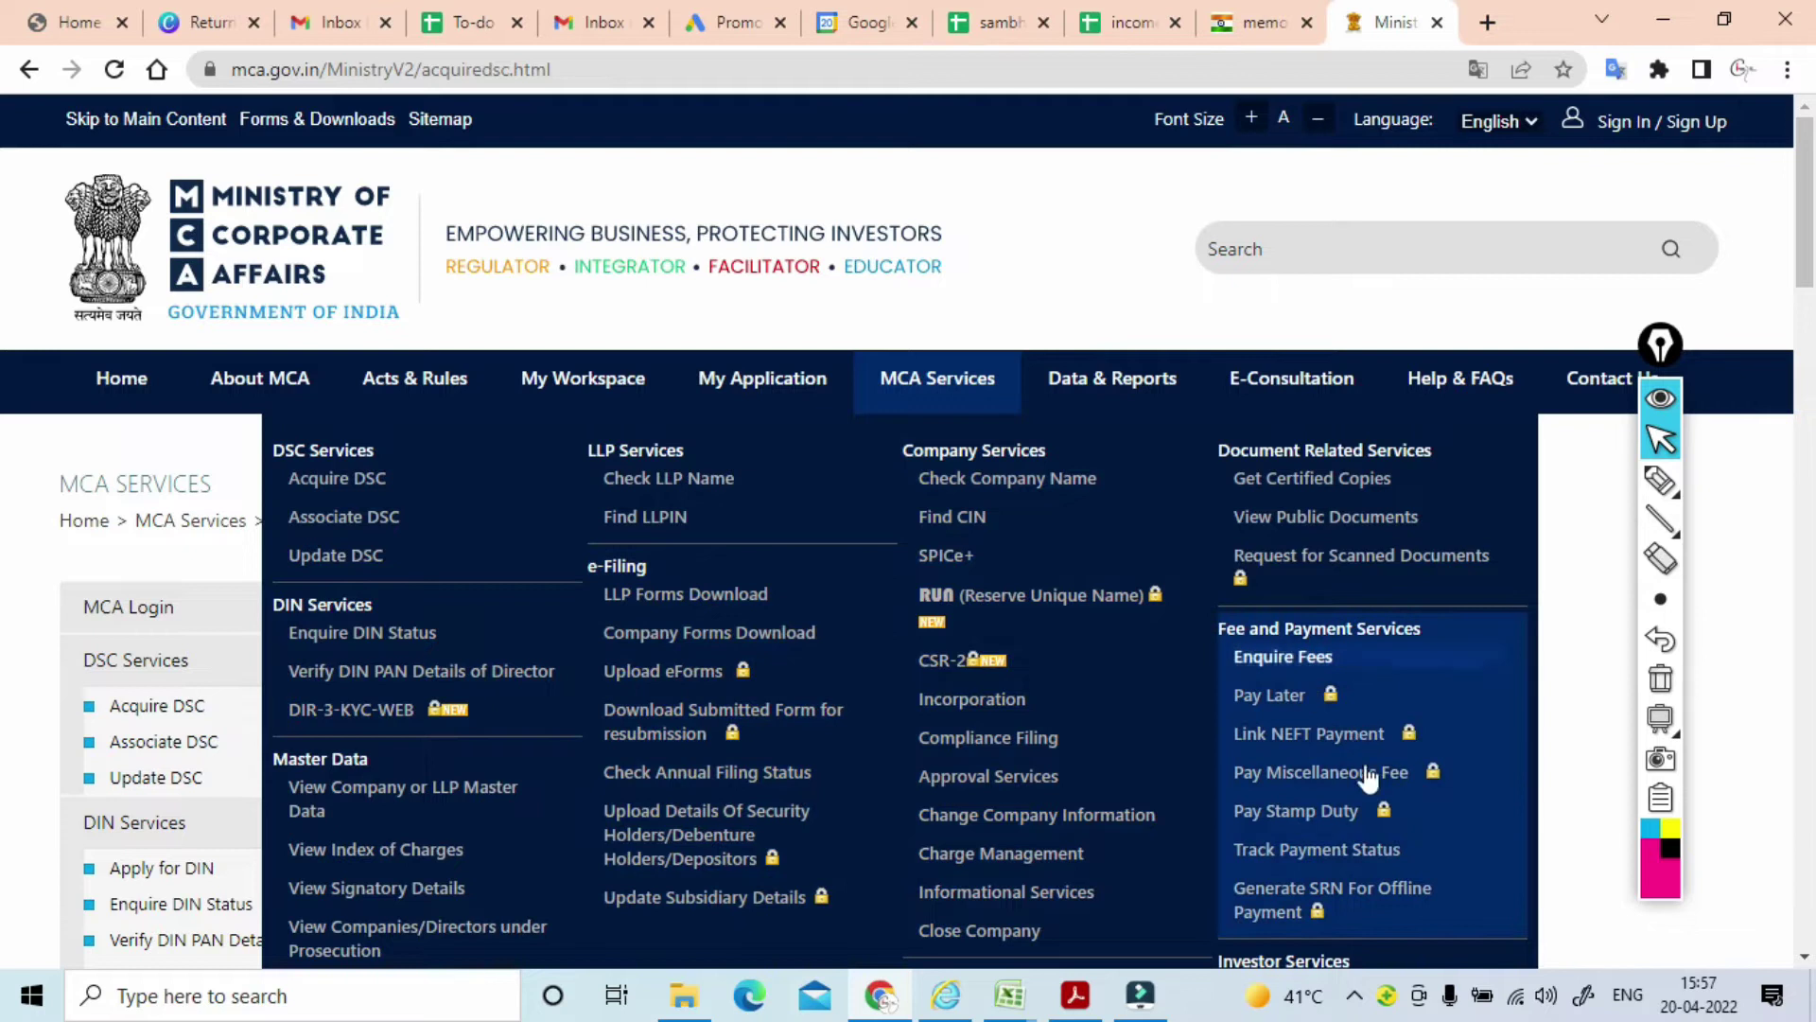
left_click(1303, 697)
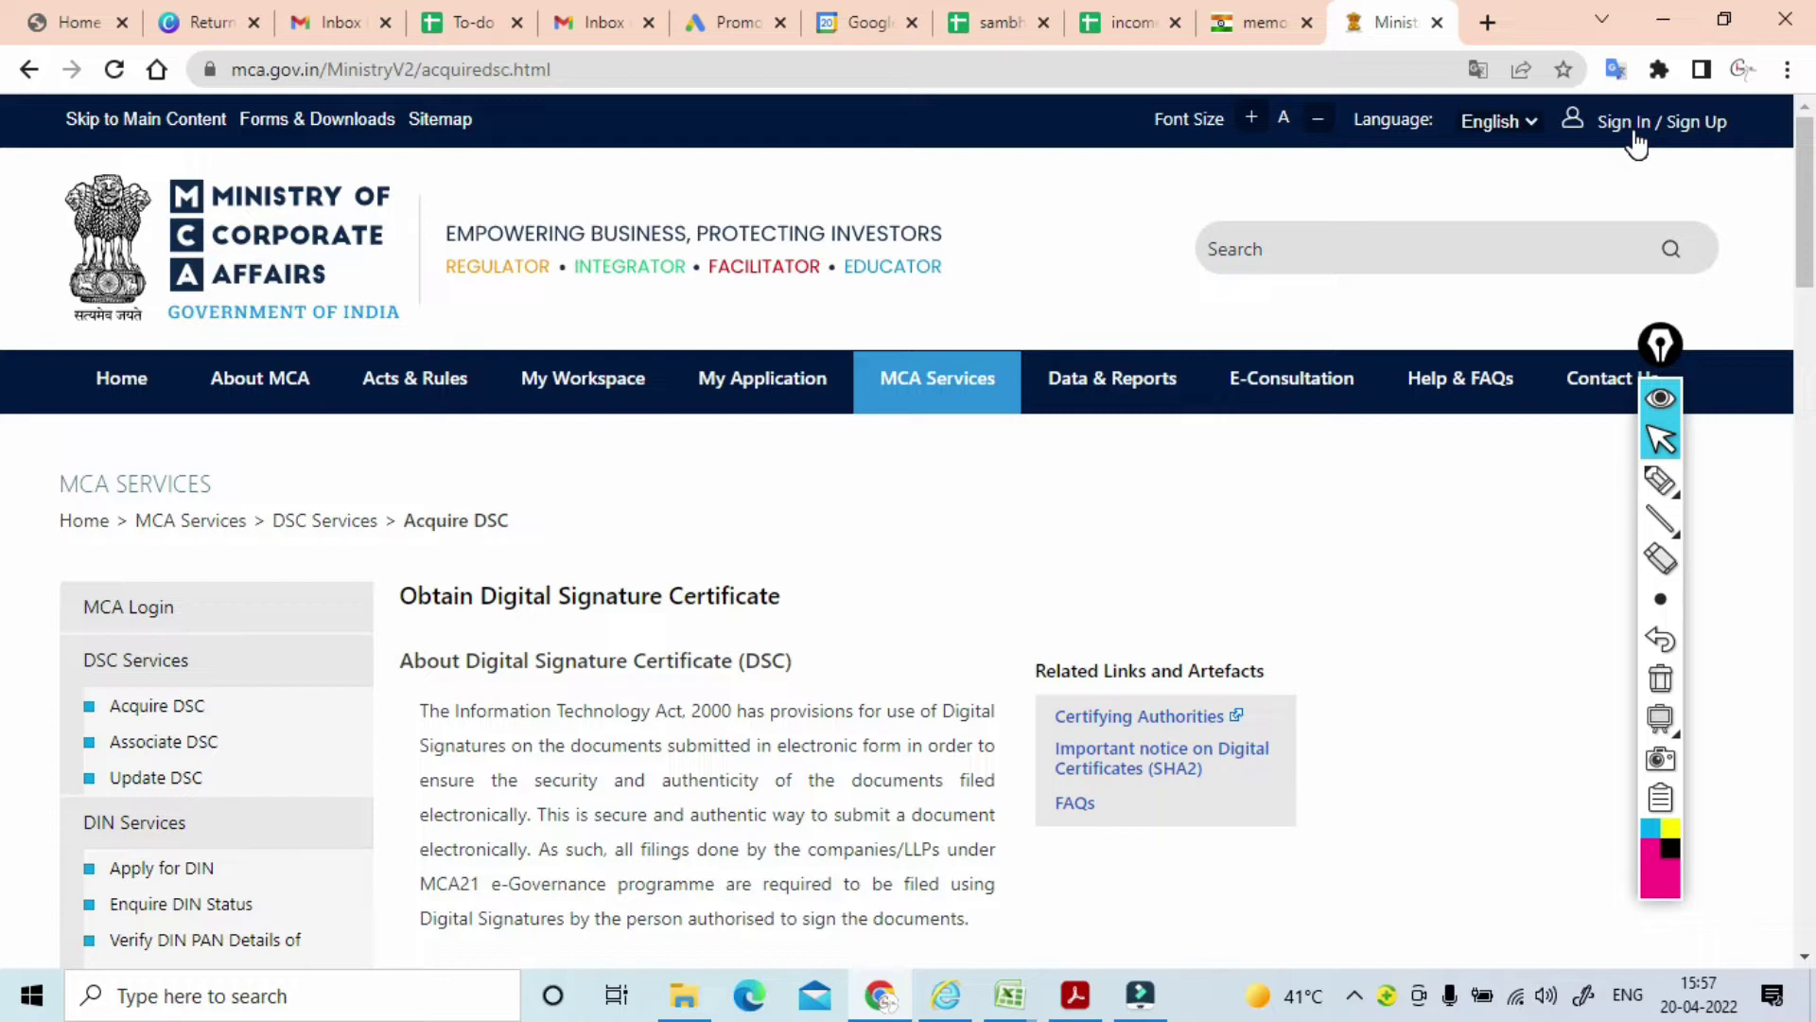
Circle About MCA, Acts & Rules and My Workspace in ink, tick MCA Services, and clear the annotations.
left_click(1660, 480)
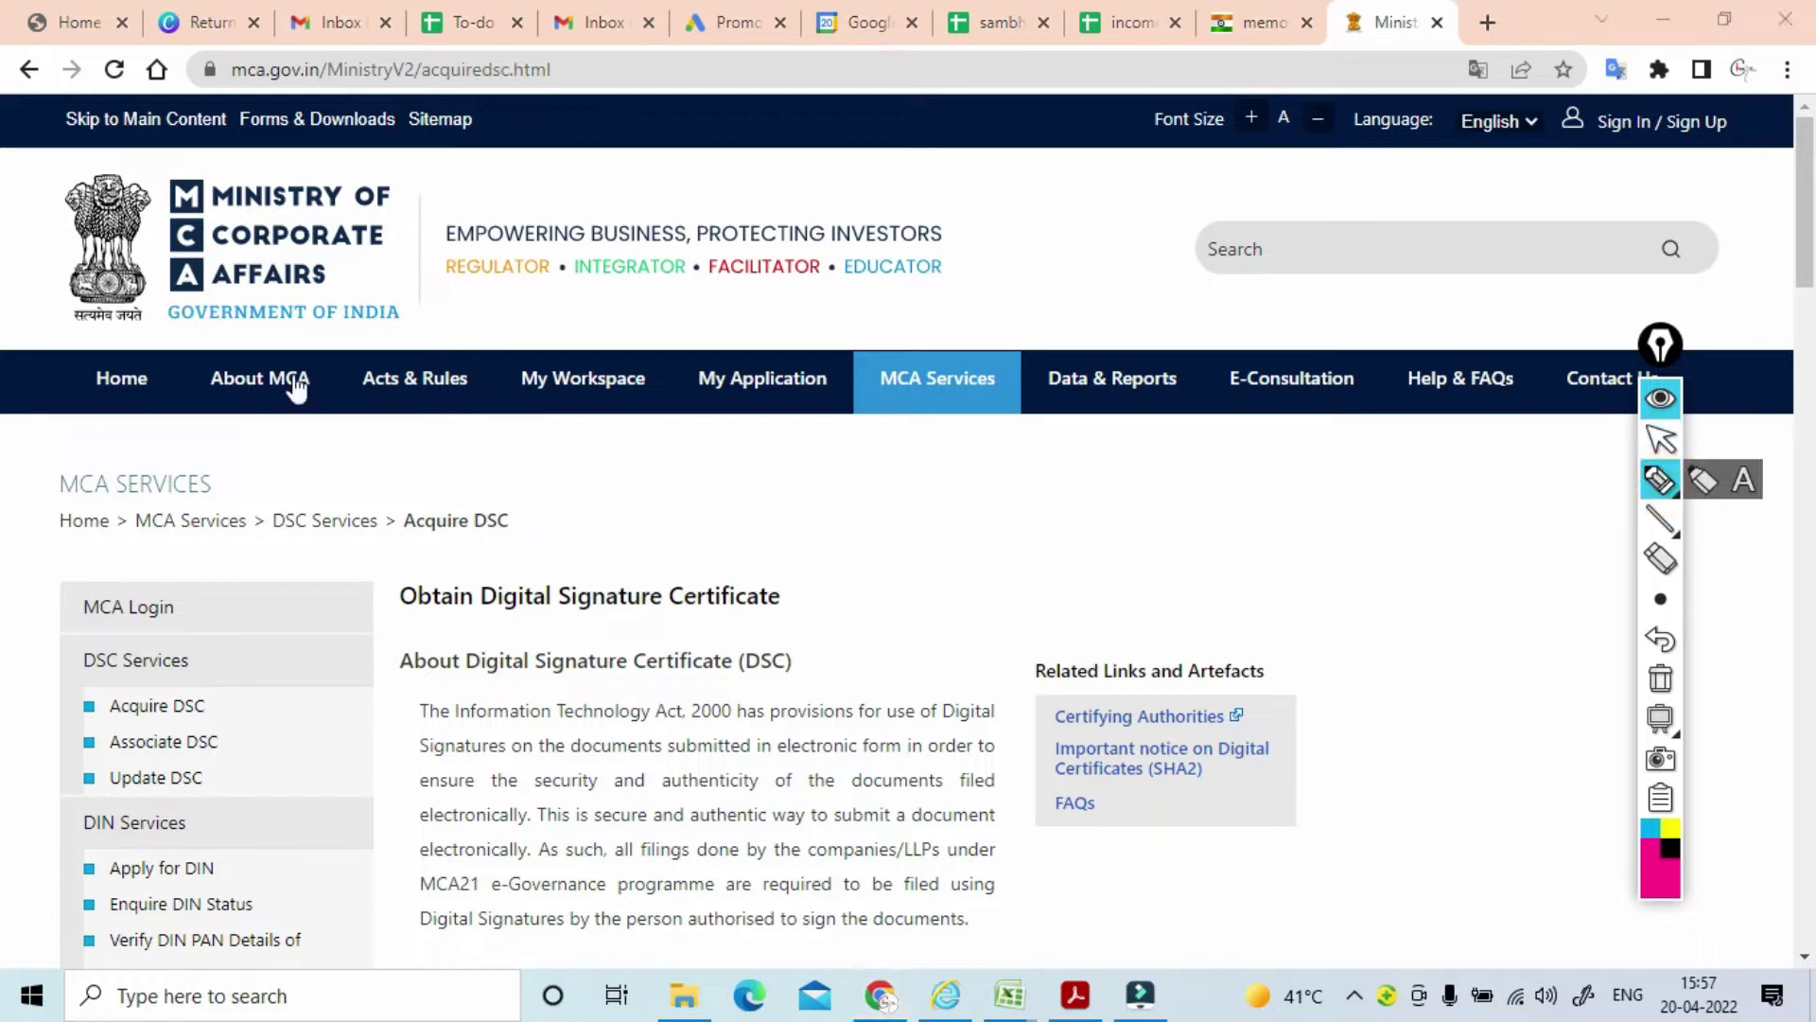
mouse_move(282, 329)
left_mouse_down()
mouse_move(318, 445)
mouse_move(254, 352)
left_mouse_up()
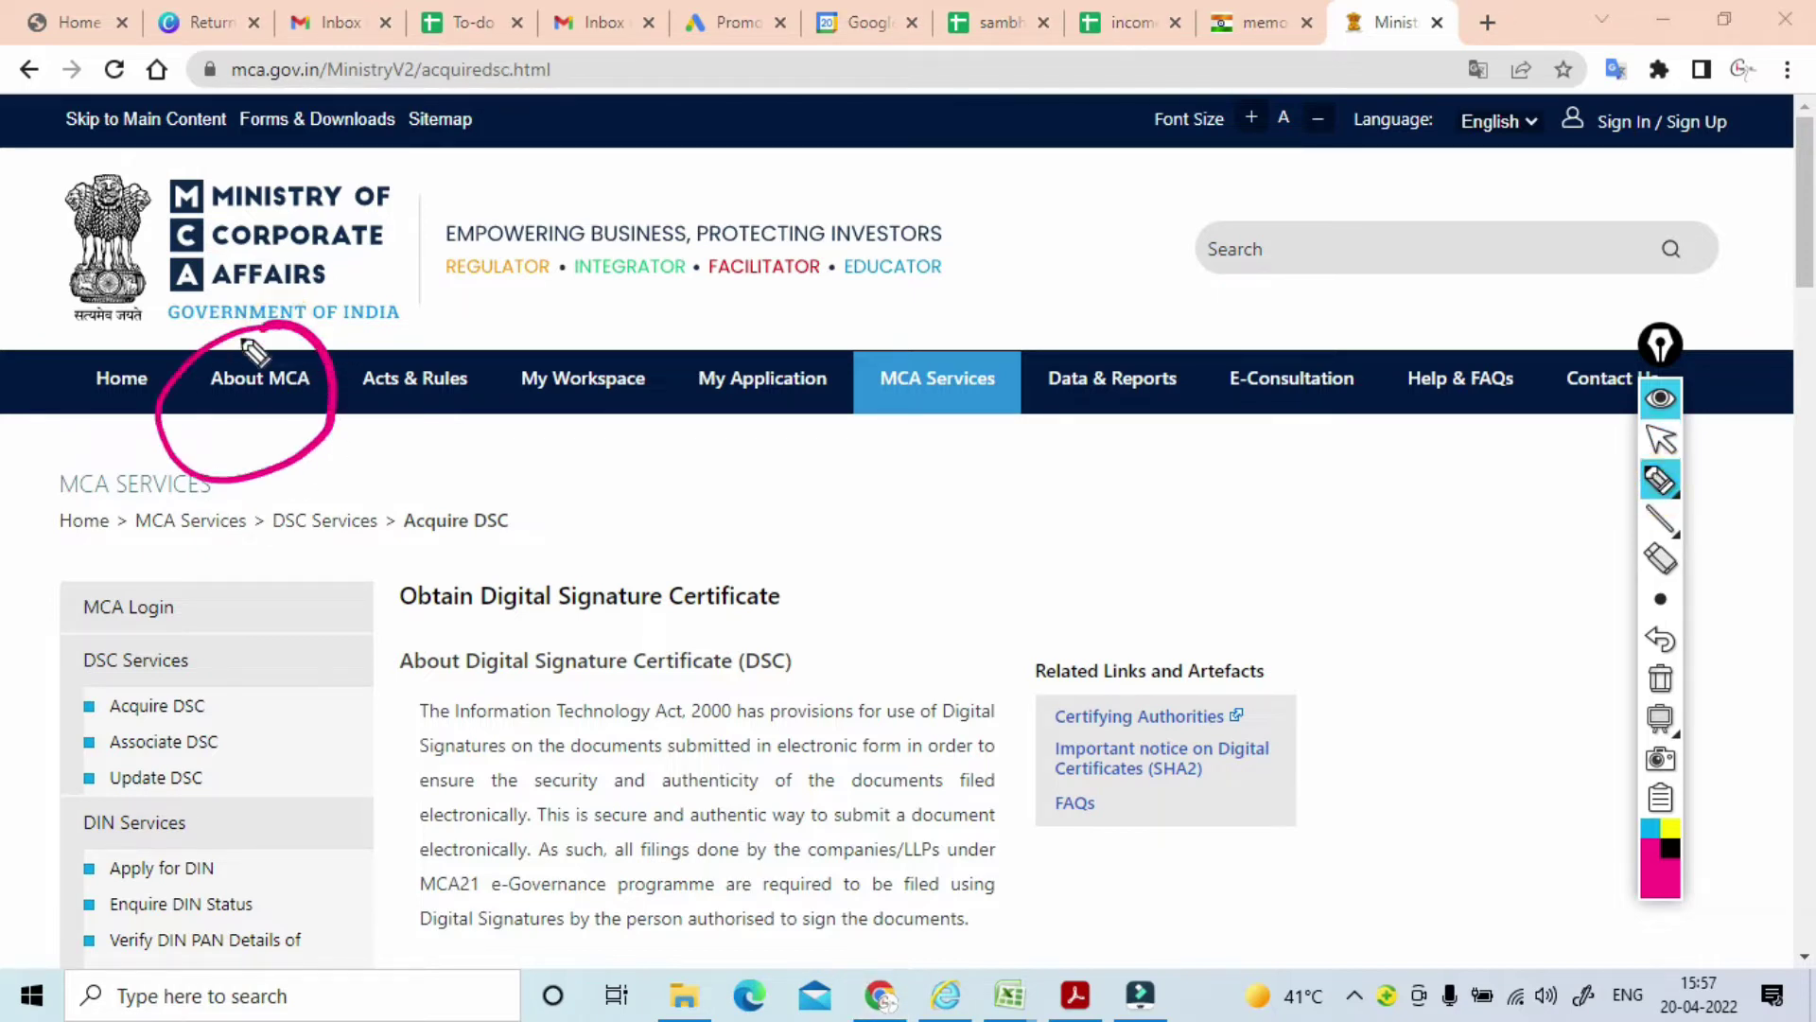
mouse_move(401, 444)
left_mouse_down()
mouse_move(393, 325)
mouse_move(401, 461)
left_mouse_up()
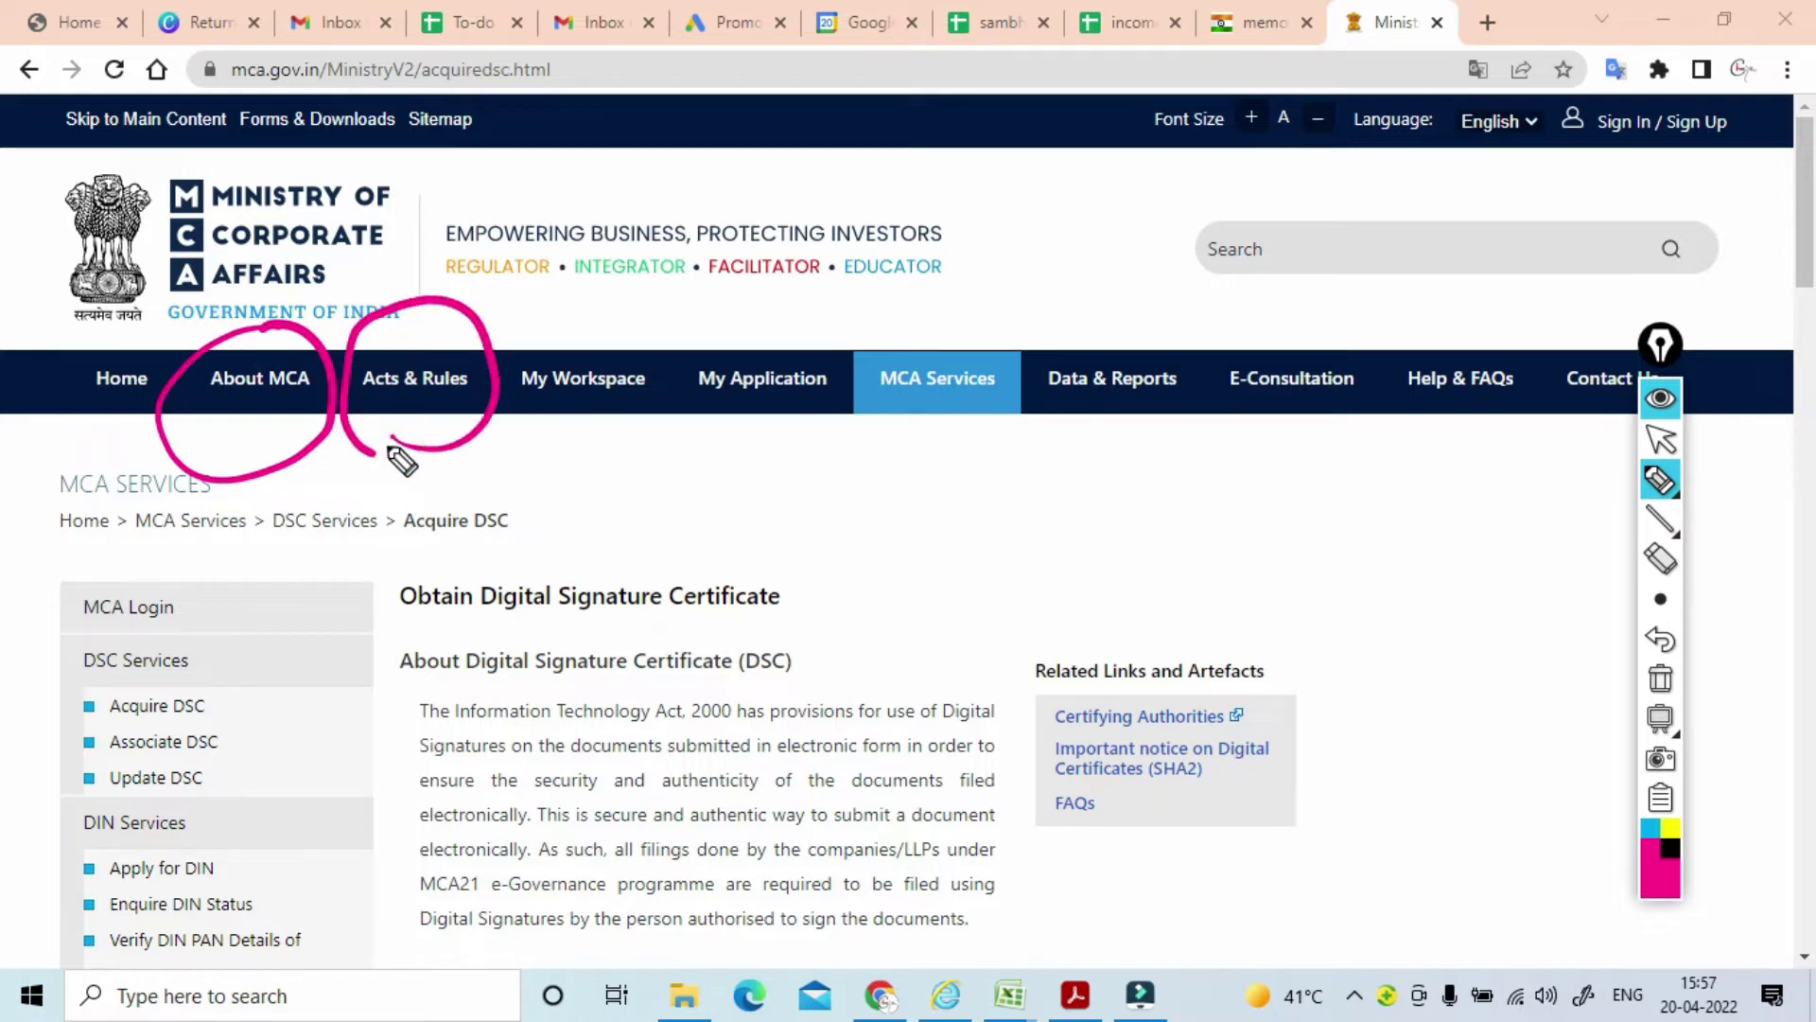
left_click_drag(386, 312, 446, 274)
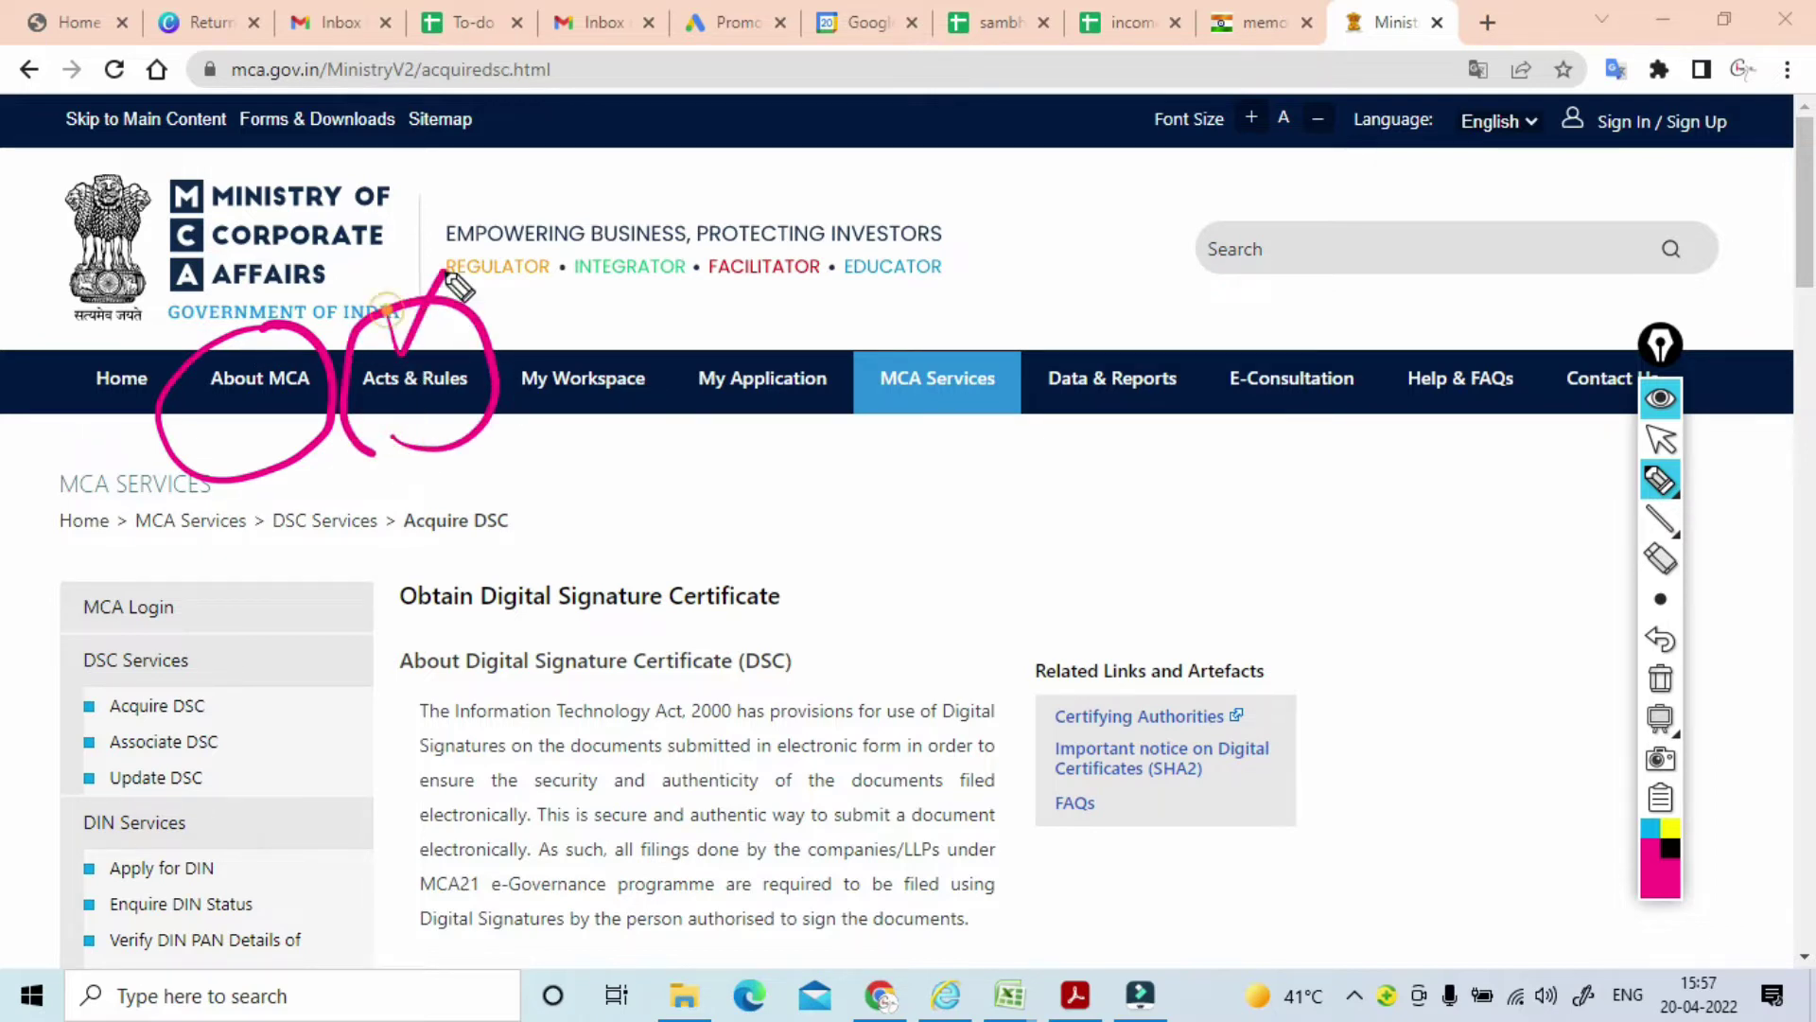
mouse_move(652, 326)
left_mouse_down()
mouse_move(530, 344)
mouse_move(644, 458)
mouse_move(623, 341)
mouse_move(663, 360)
mouse_move(750, 258)
mouse_move(809, 237)
mouse_move(738, 232)
left_mouse_up()
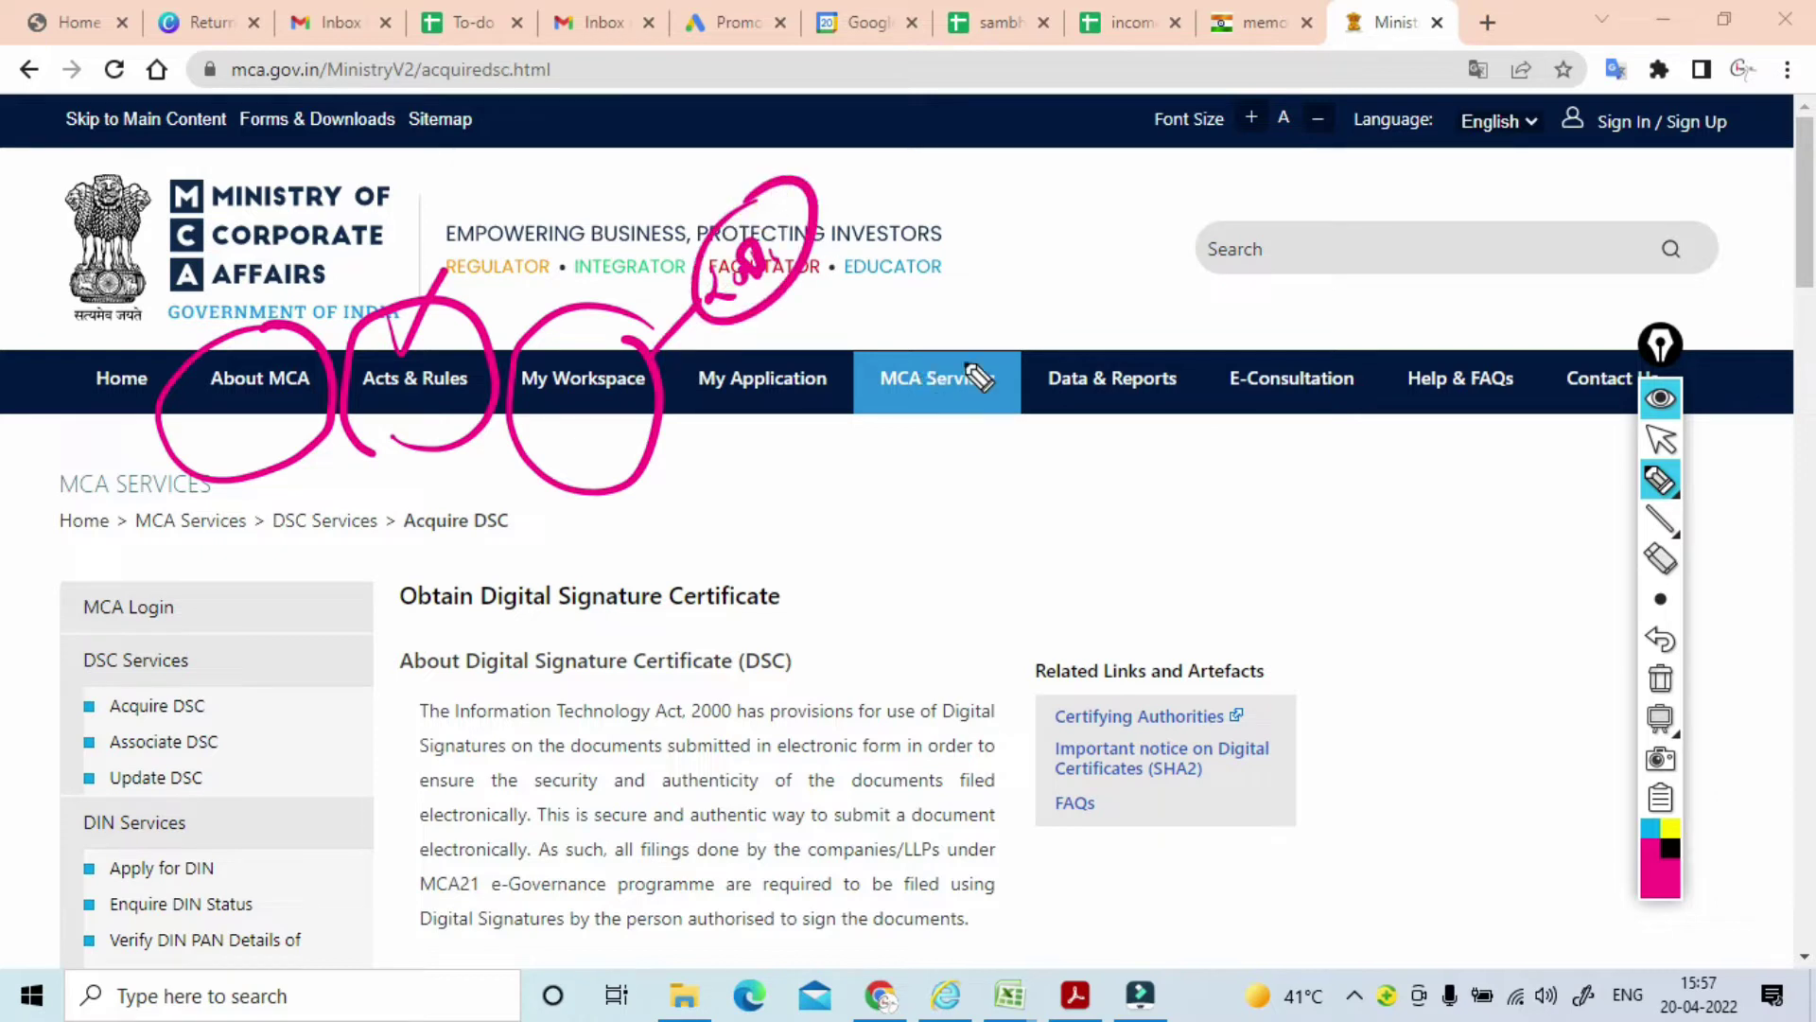
left_click_drag(920, 312, 994, 243)
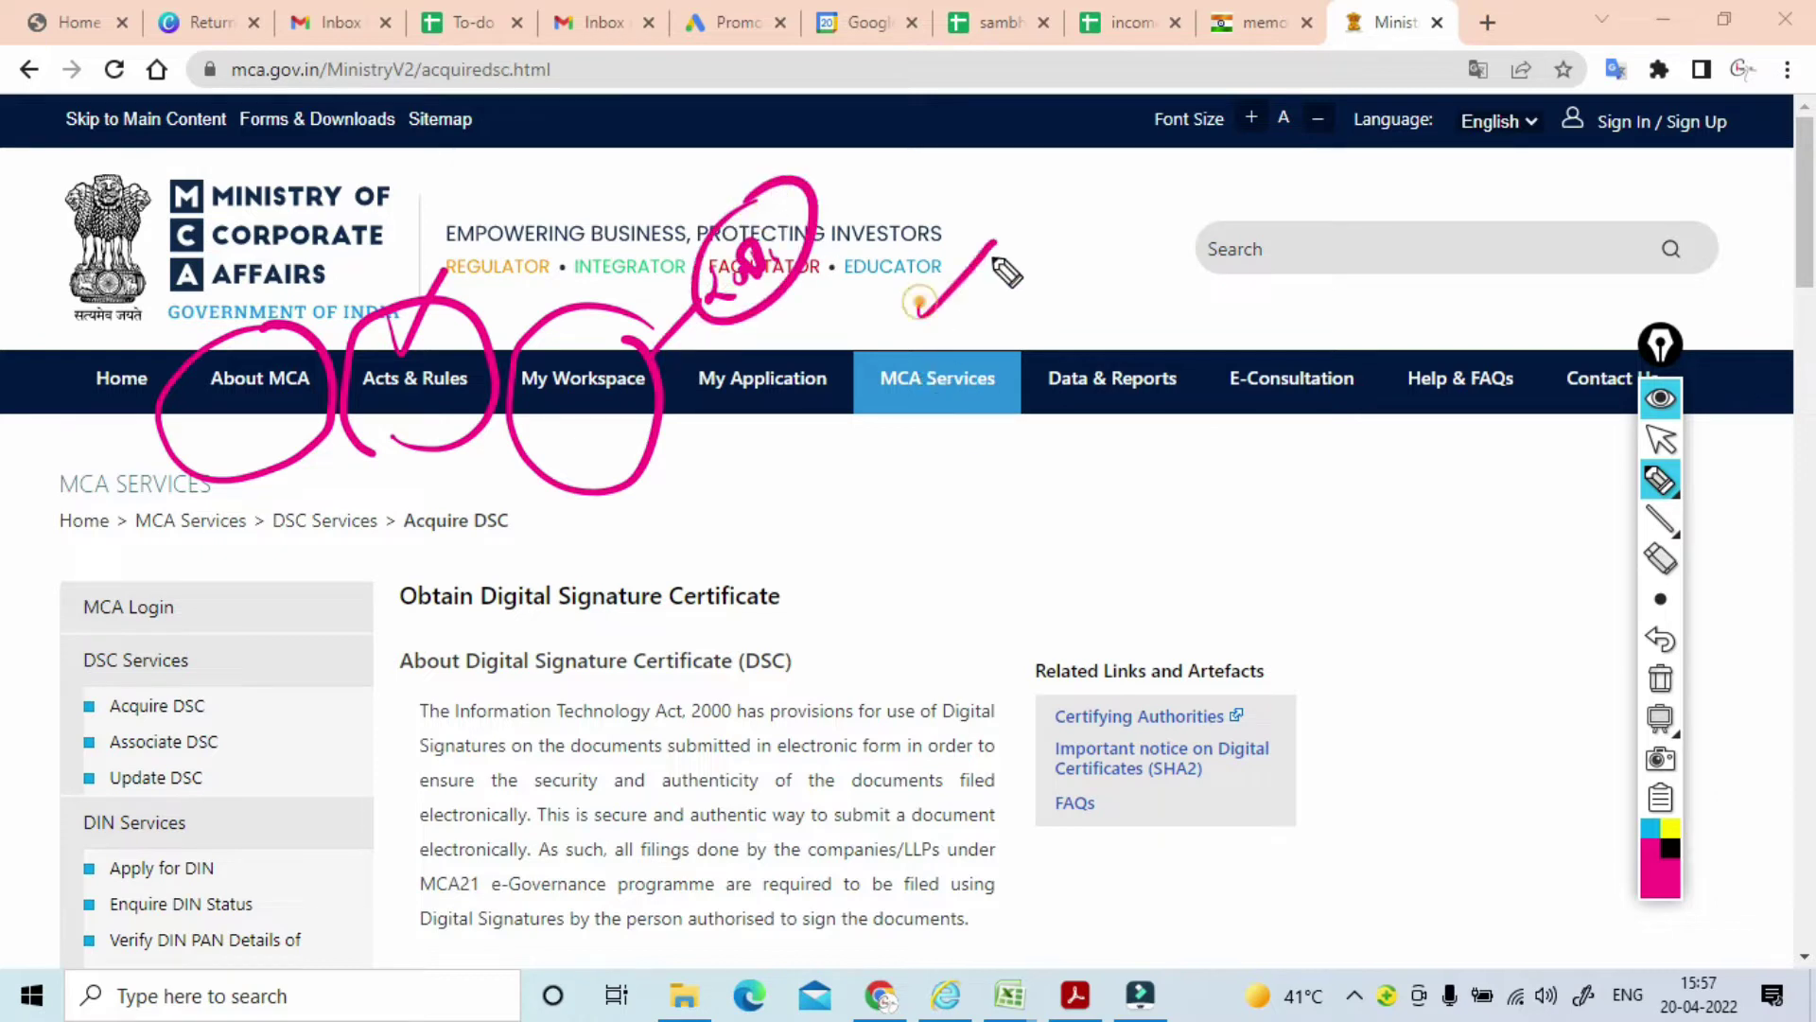
left_click(1660, 678)
left_click(1660, 440)
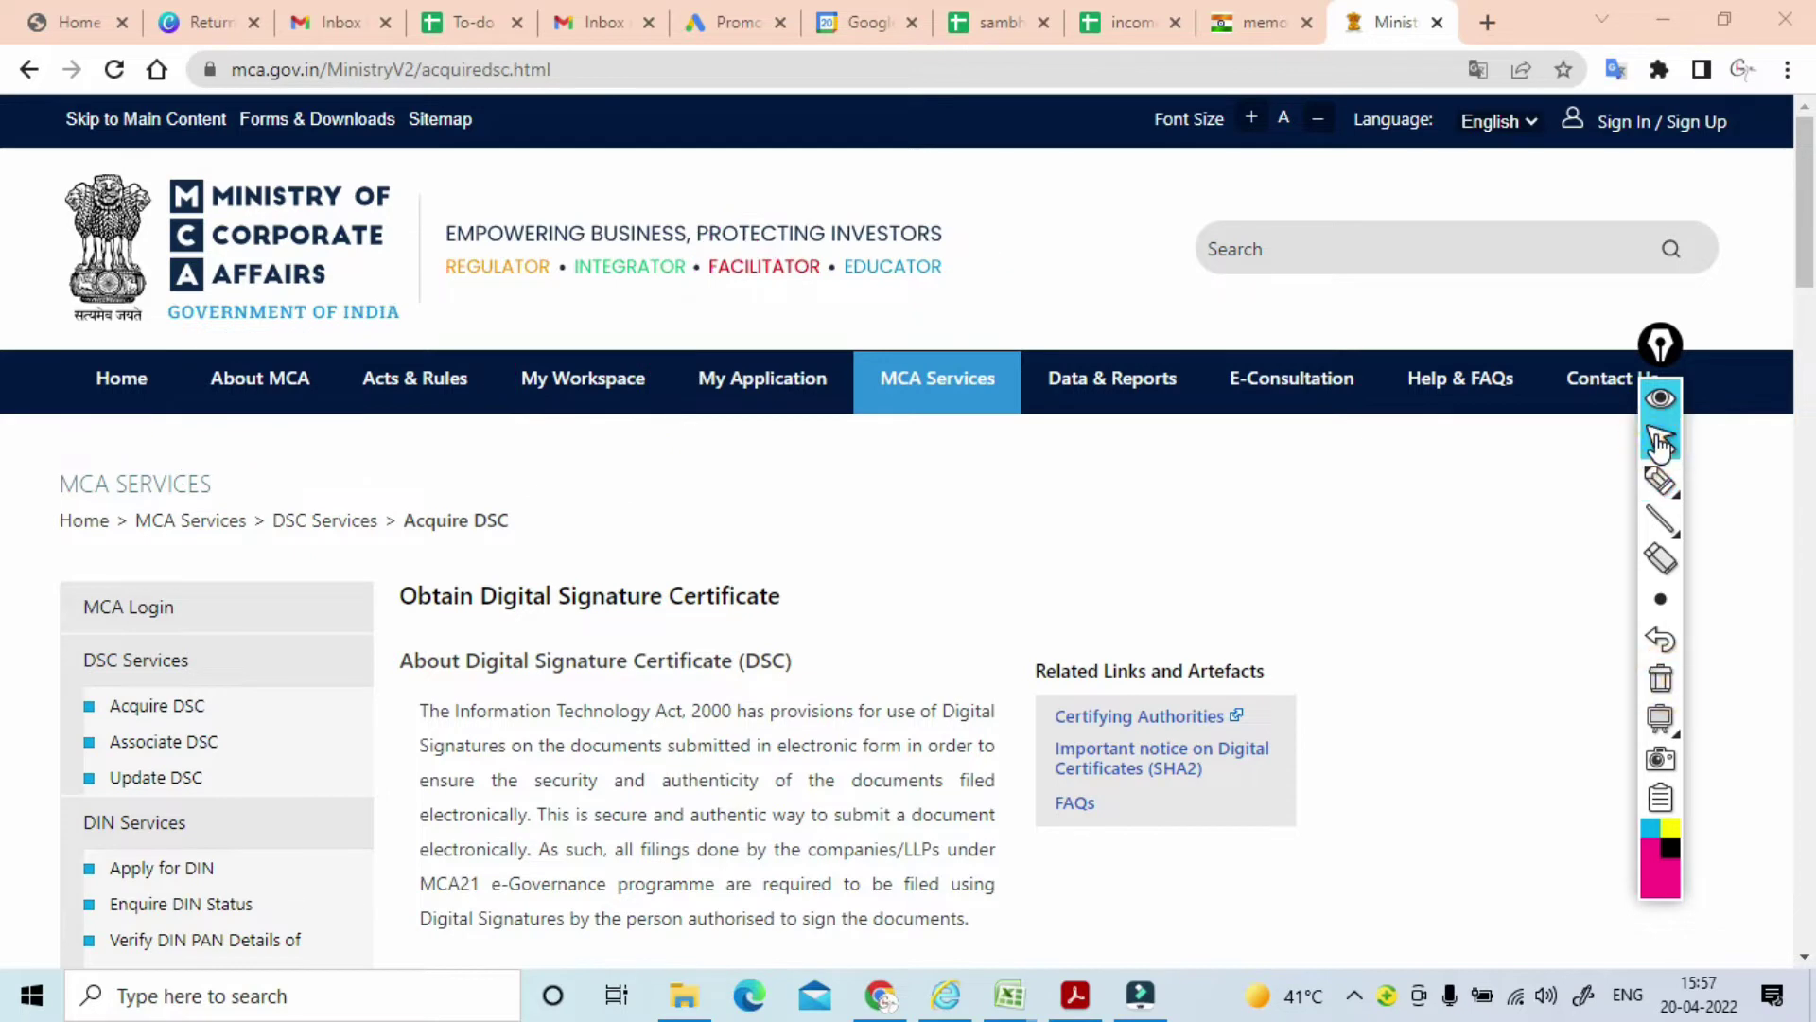
Open the Sign In / Sign Up page and dismiss the business user registration notice.
left_click(1639, 128)
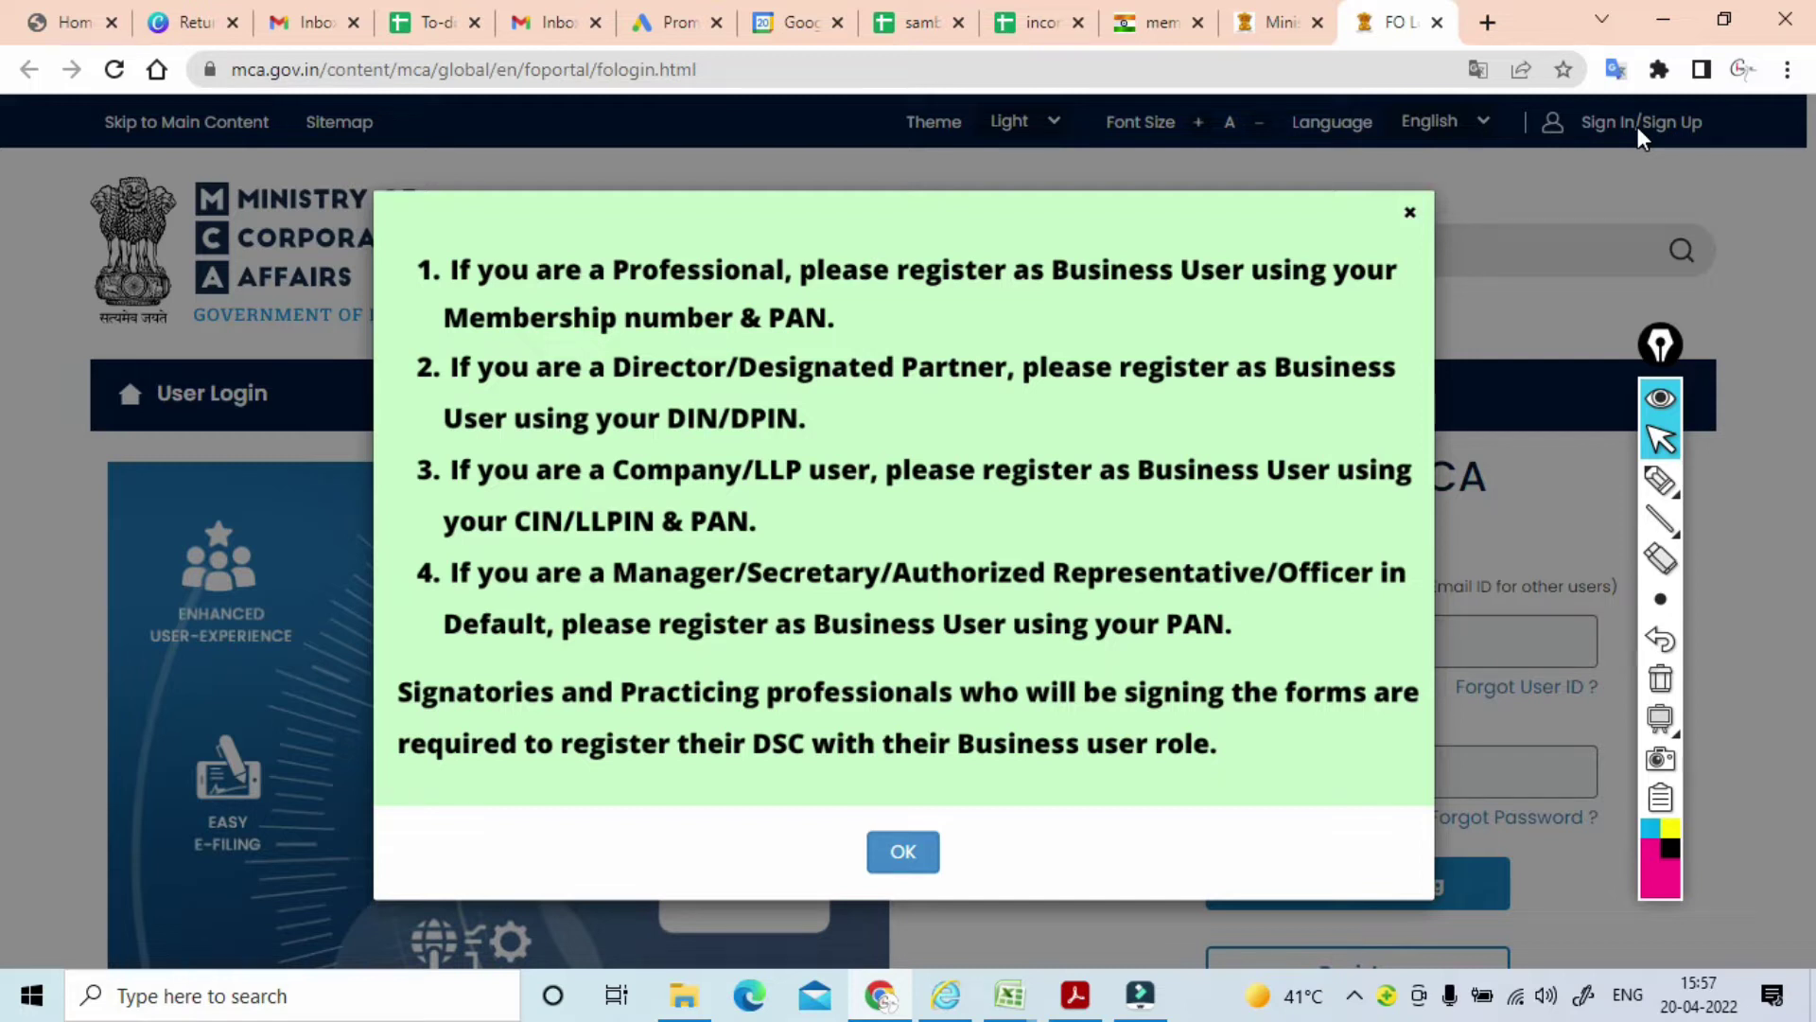
left_click(901, 853)
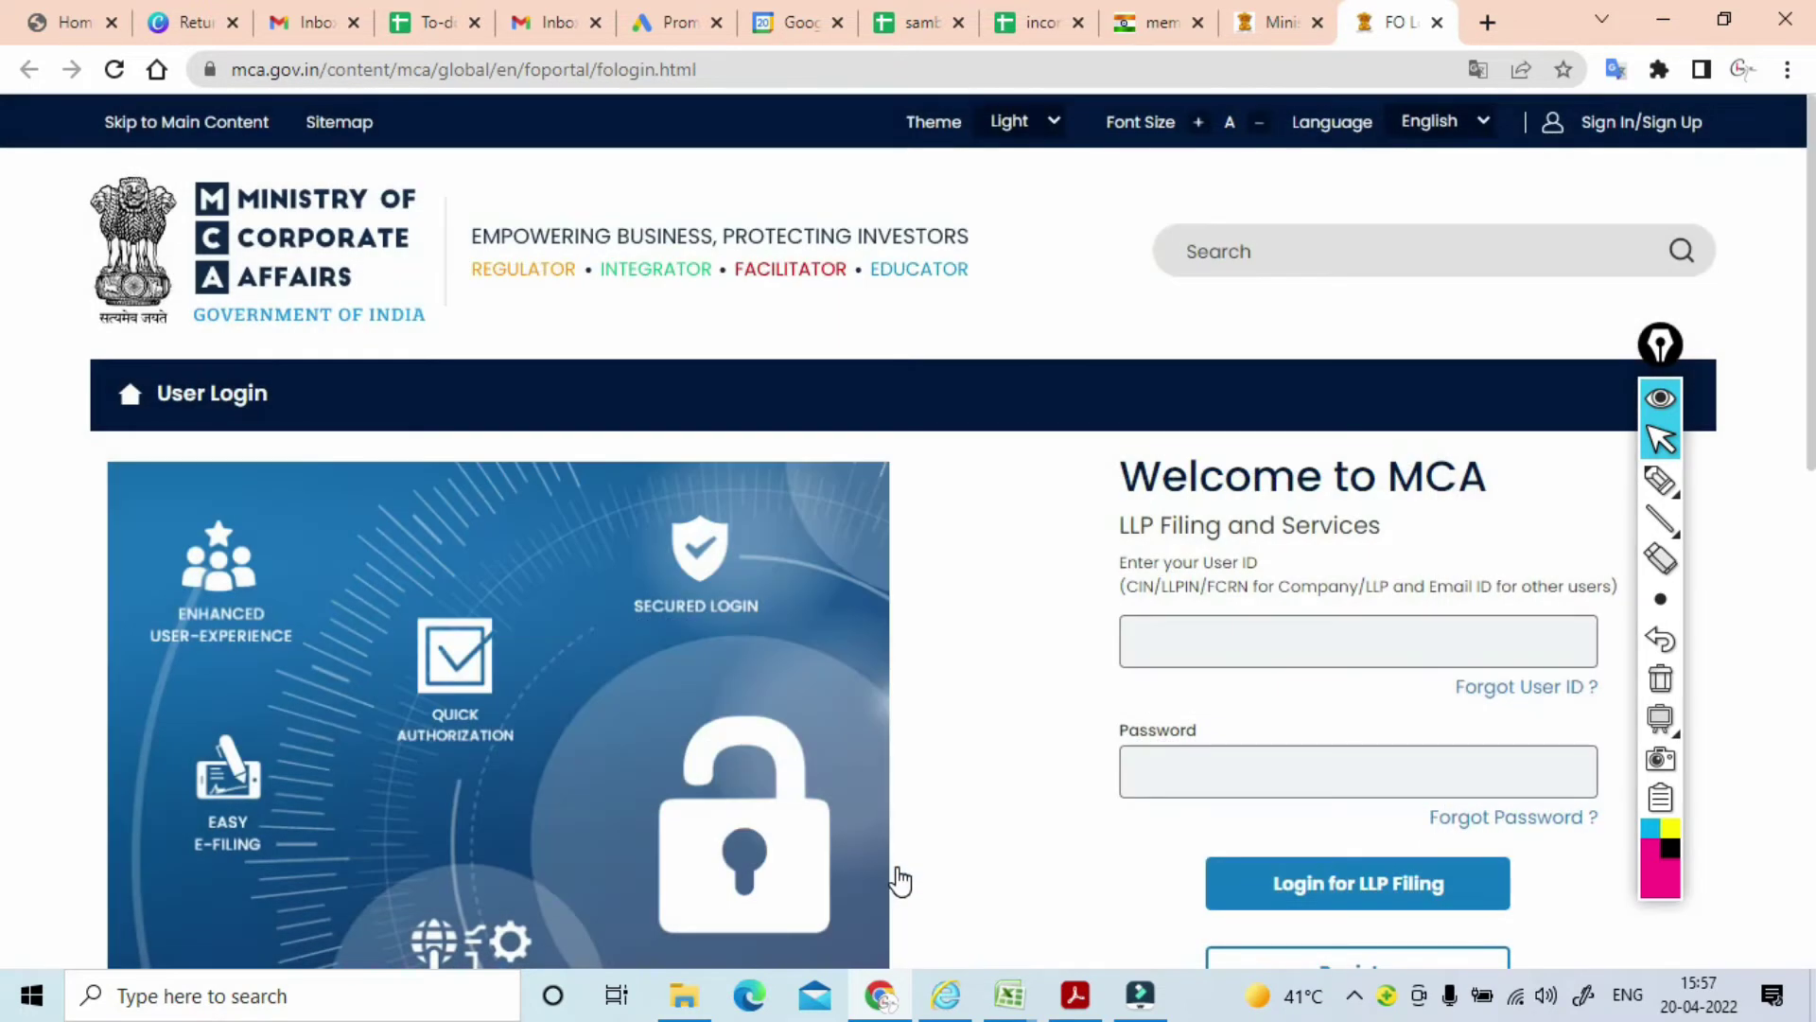
Tick the User ID and Password fields with the pen and mark the Welcome to MCA heading.
left_click(1660, 482)
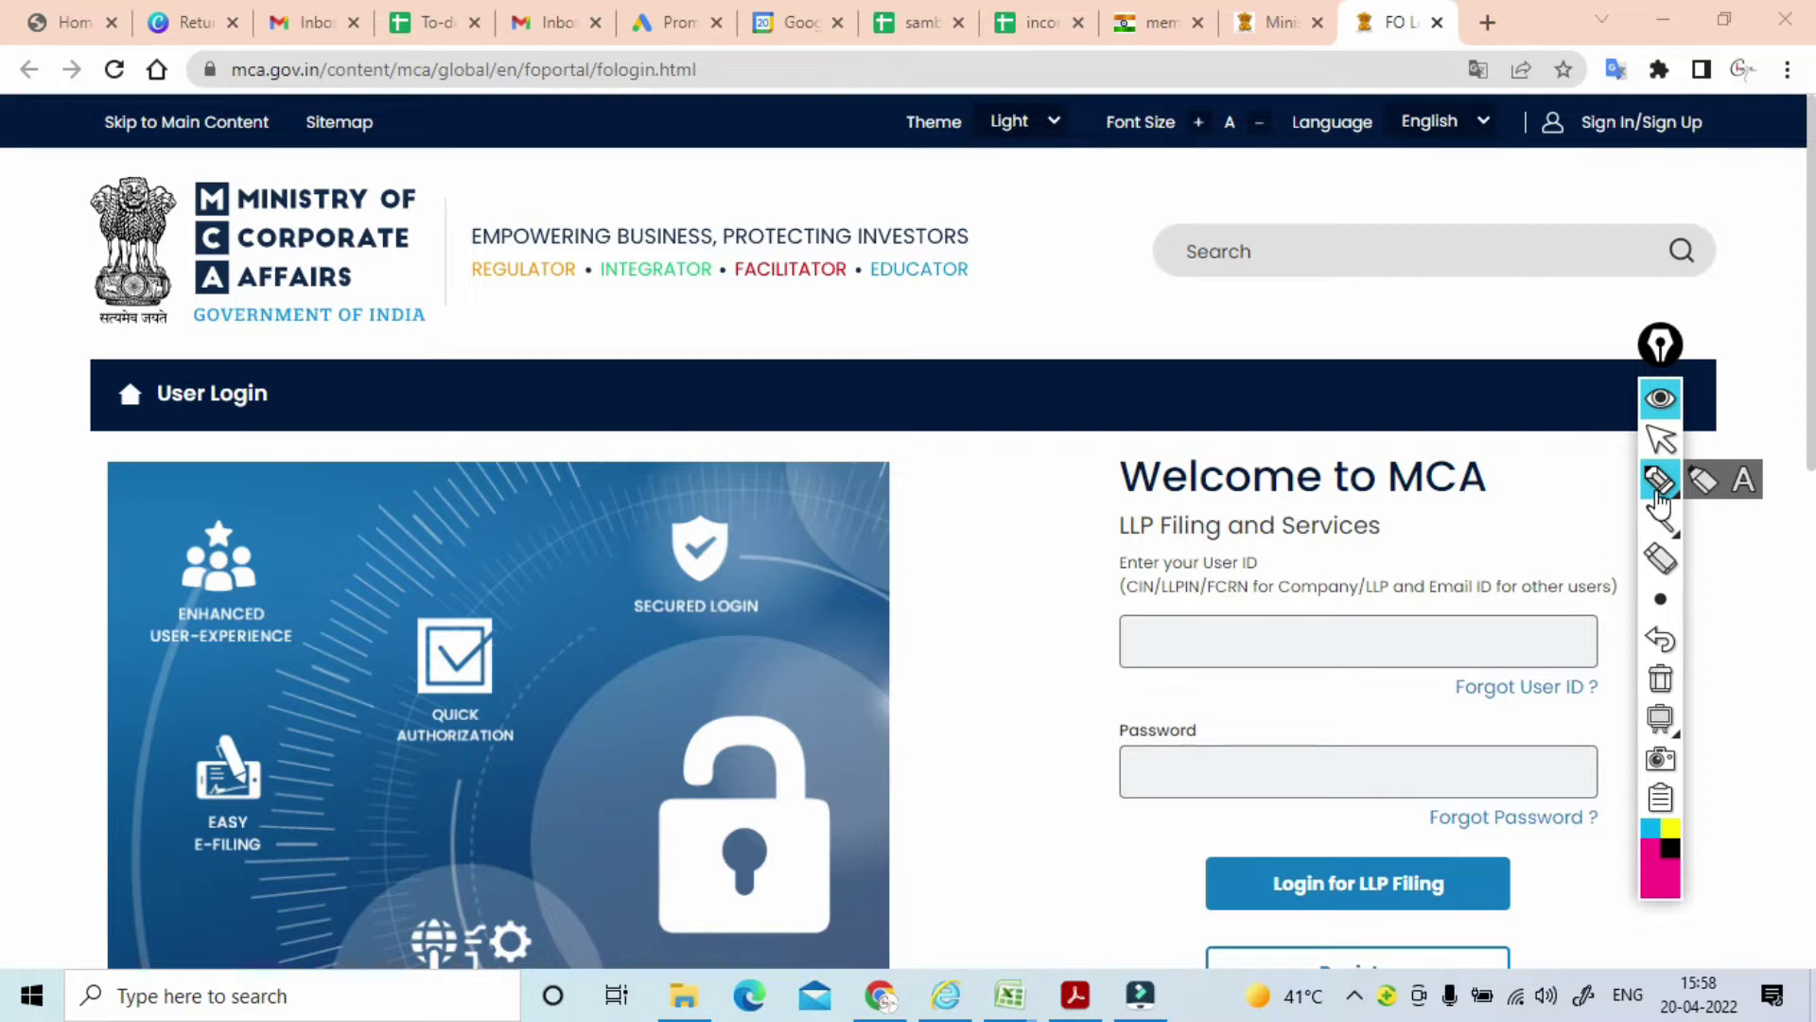
left_click_drag(1048, 617, 1110, 602)
left_click_drag(1065, 722, 1107, 711)
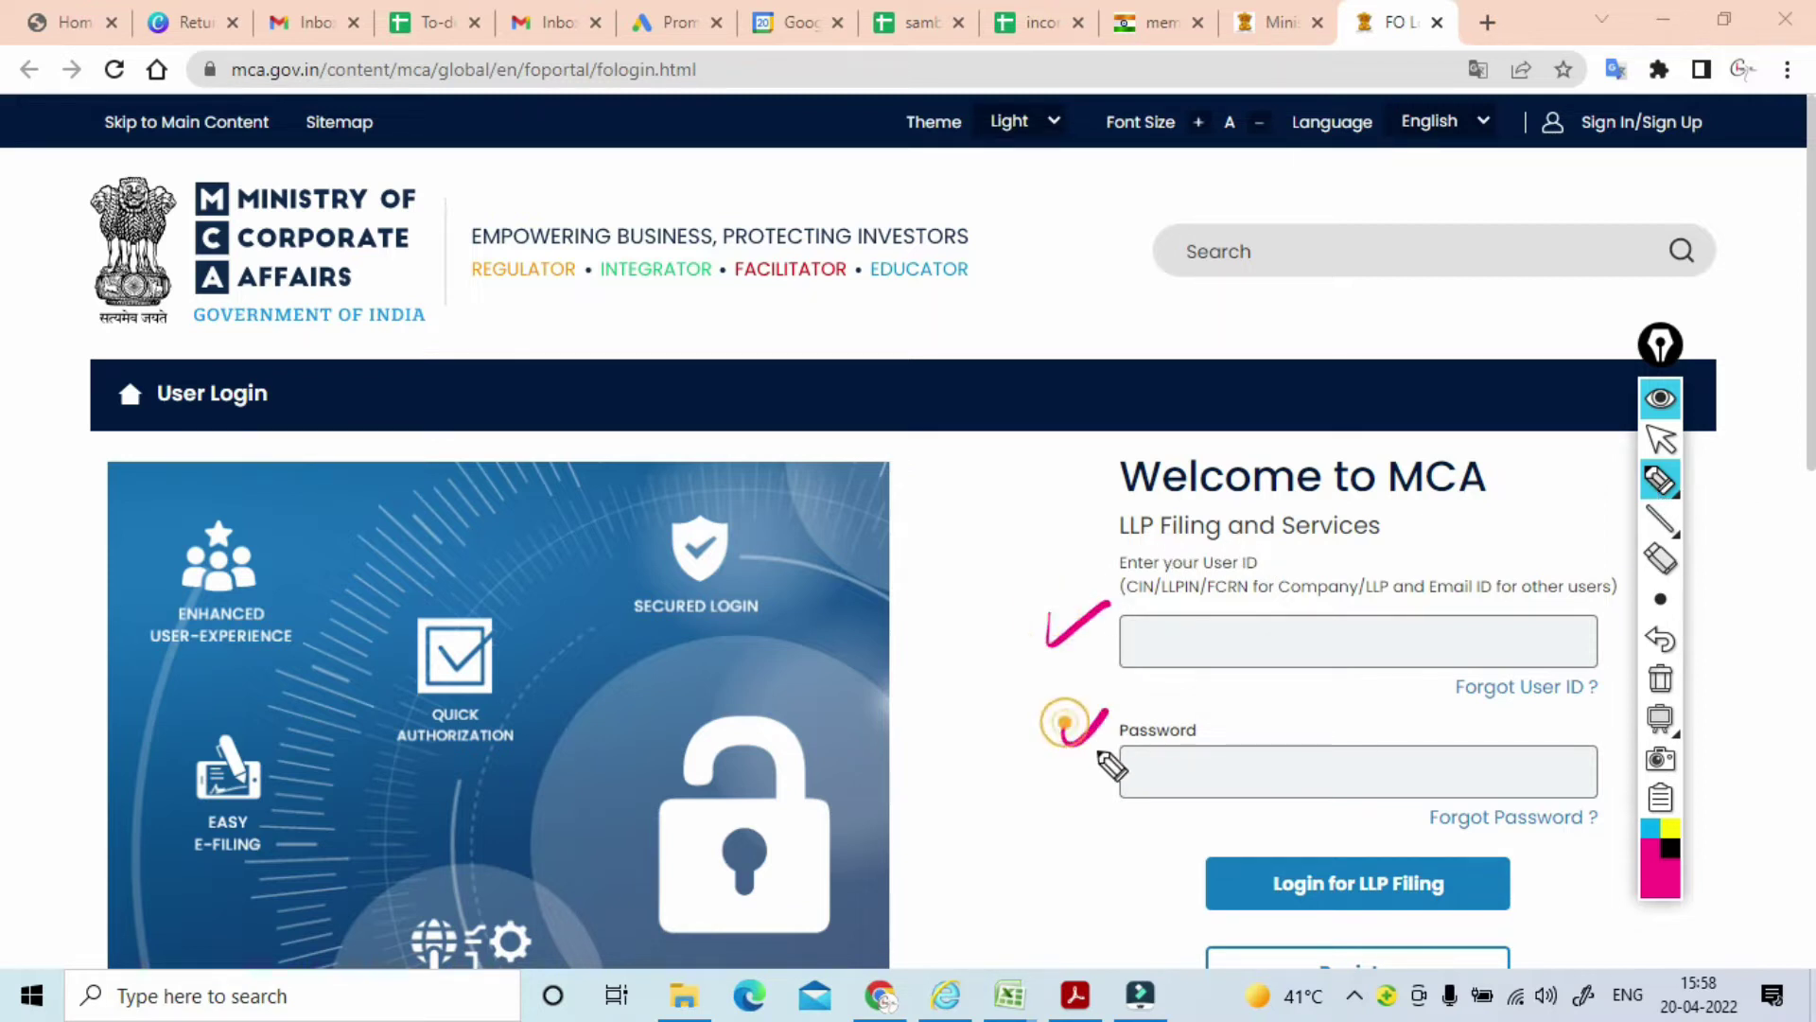
left_click_drag(1038, 619, 1109, 604)
left_click_drag(1055, 721, 1116, 710)
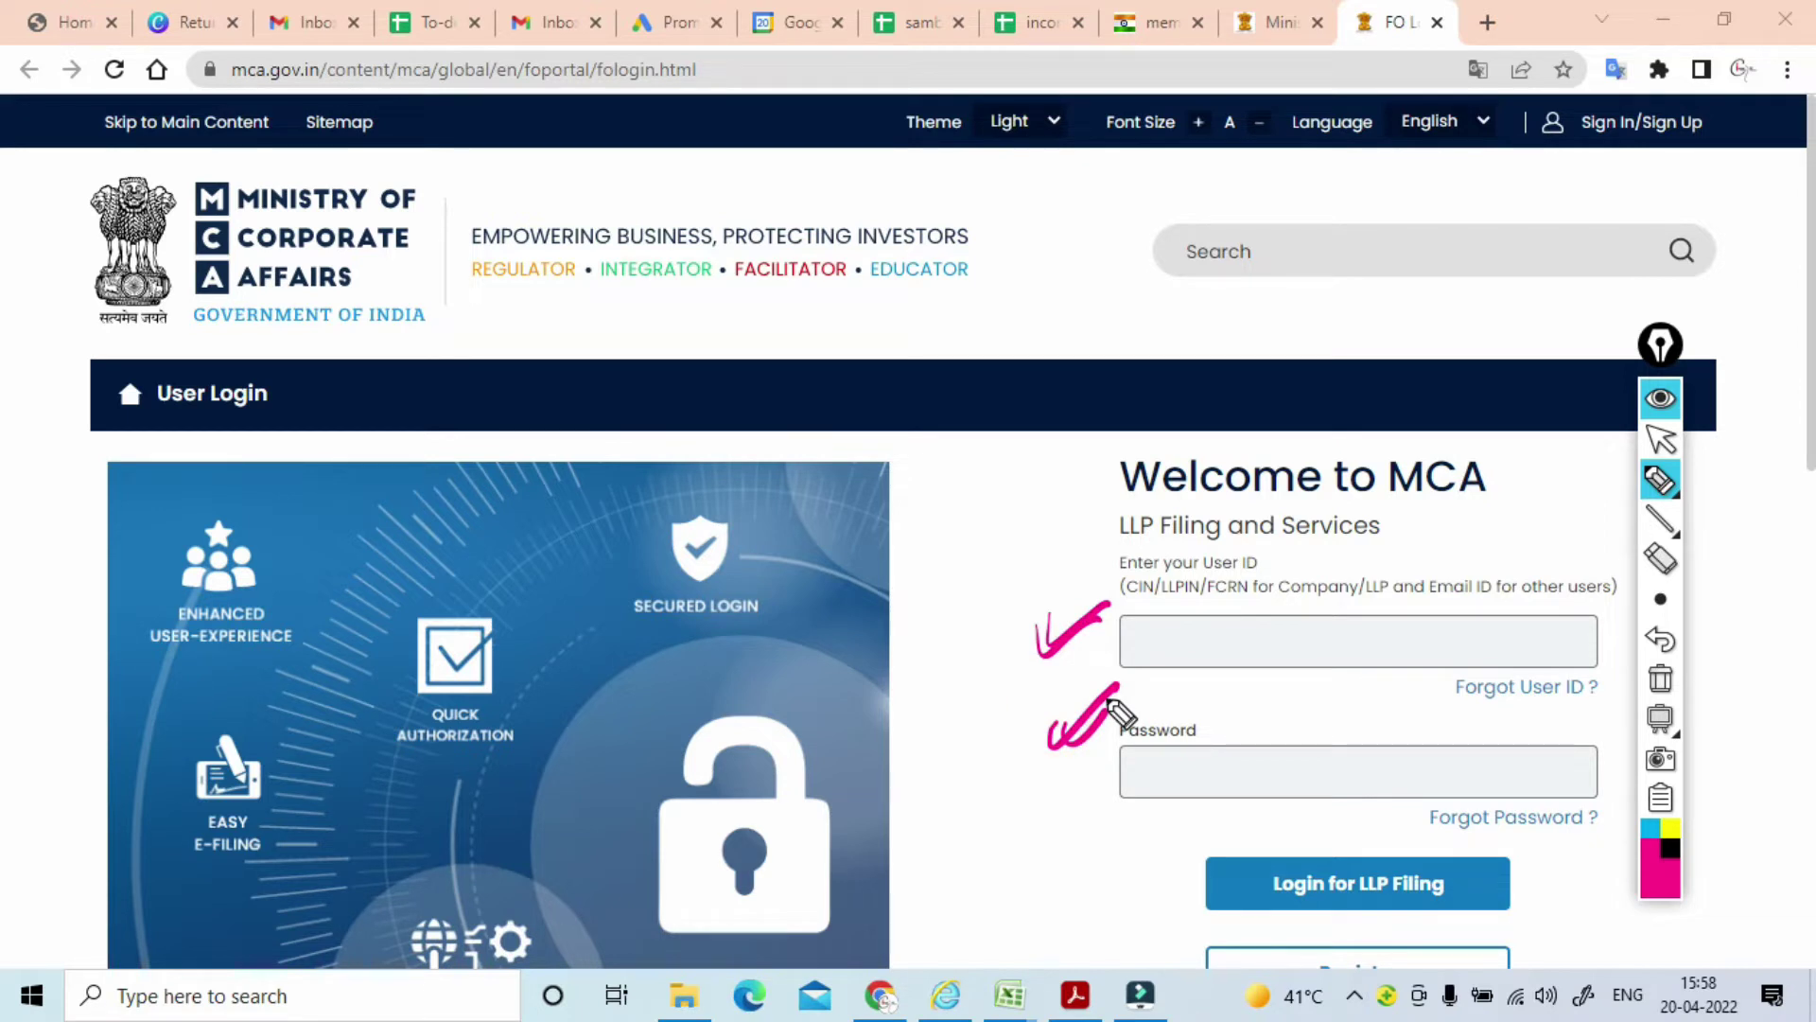
left_click_drag(1125, 484, 1402, 471)
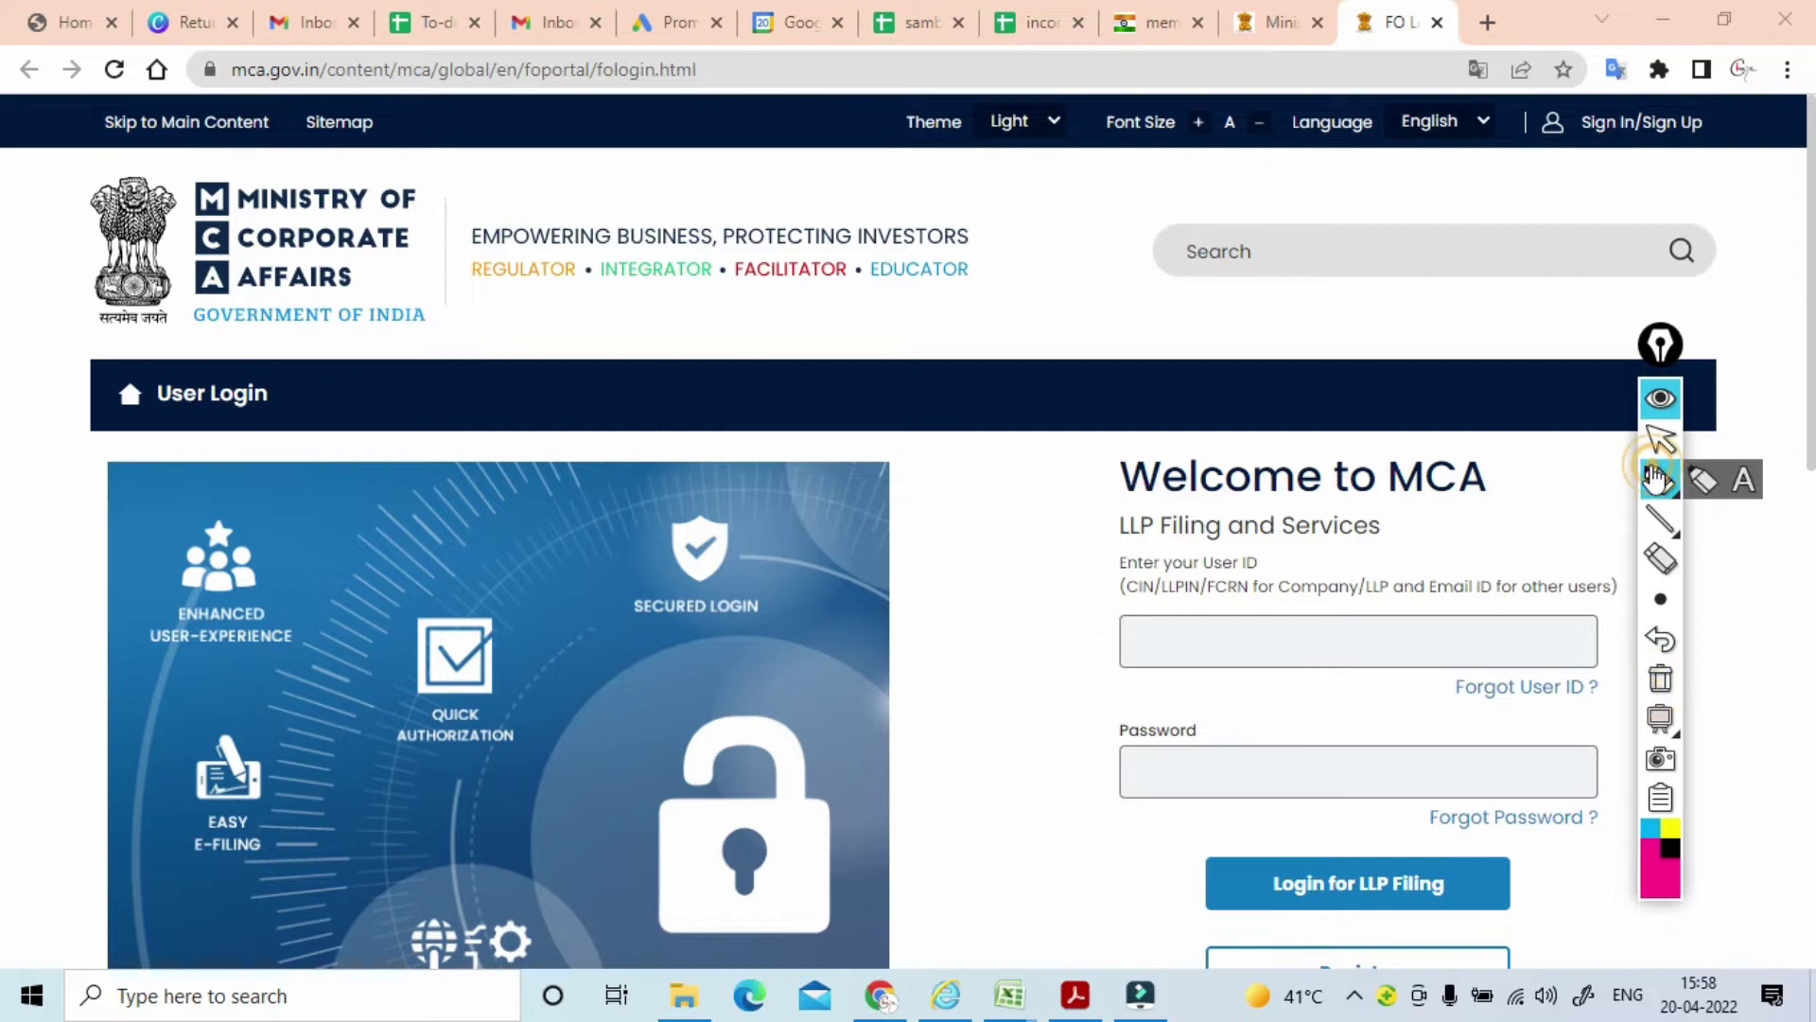
Open the login page for company filing and look over its User Login form, including username, password and captcha fields.
left_click(1660, 441)
scroll(1545, 470, "down", 5)
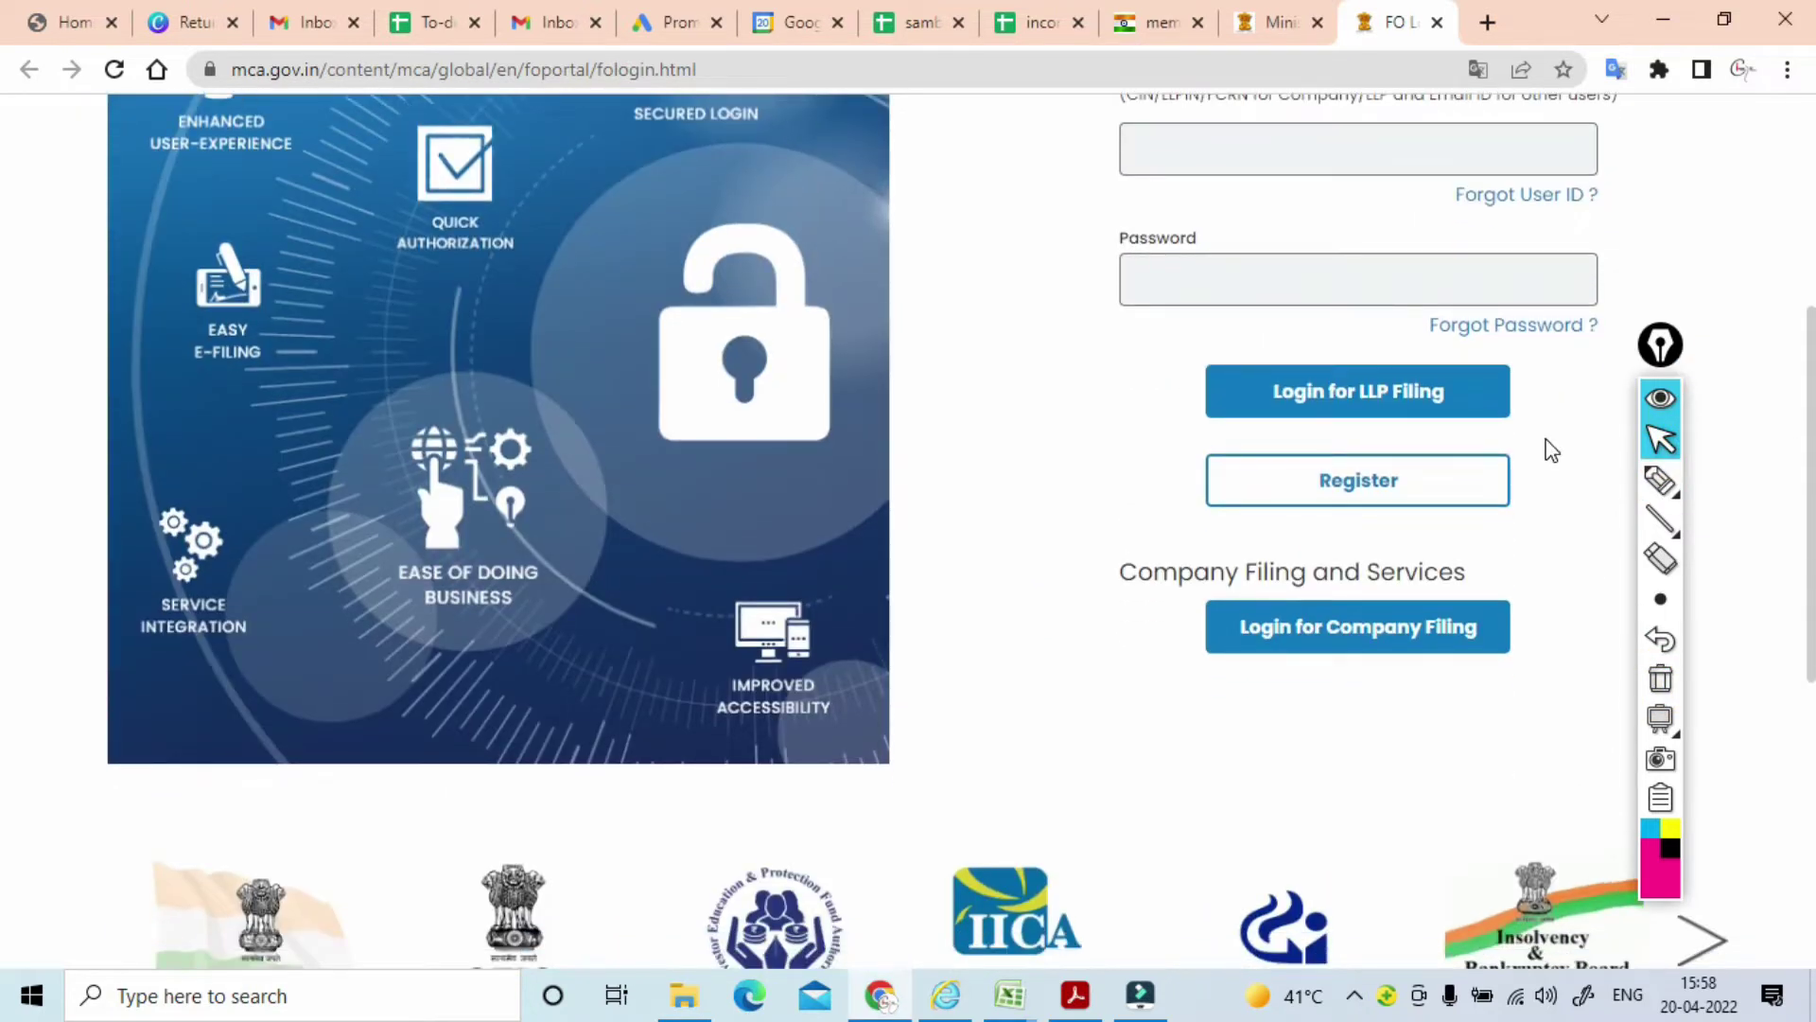
left_click(1329, 663)
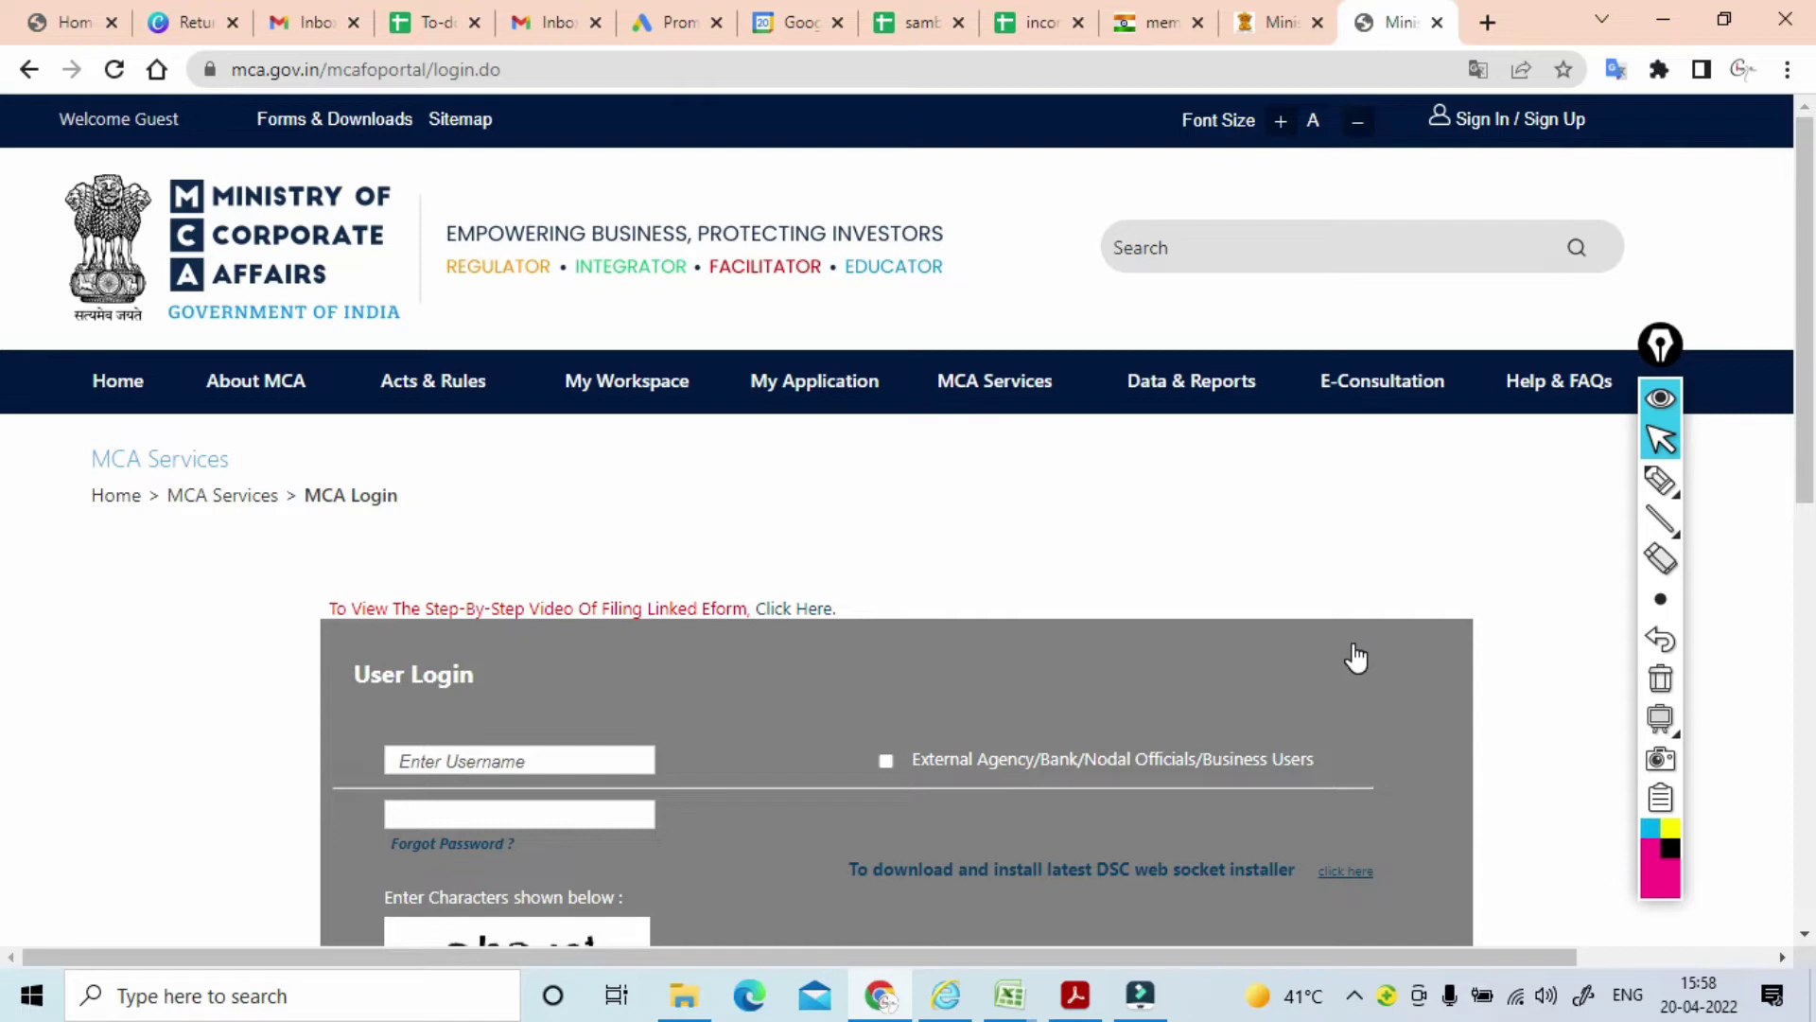
left_click(519, 771)
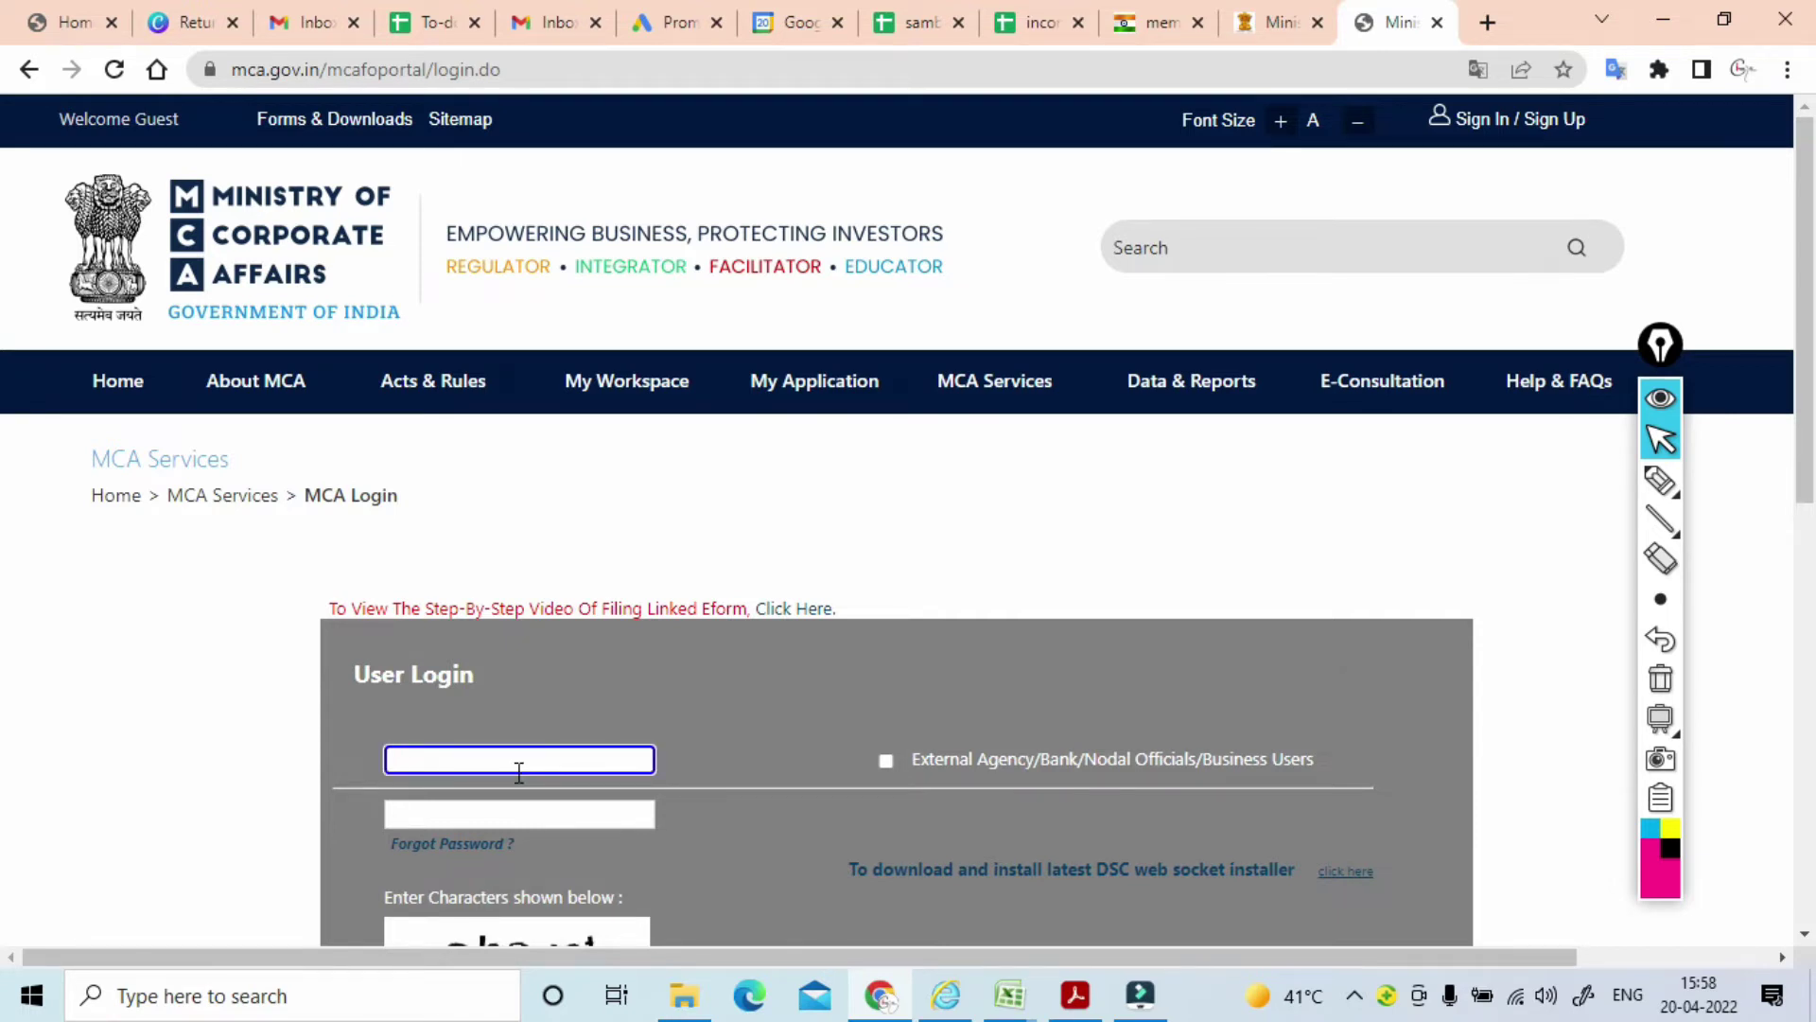
scroll(519, 771, "down", 3)
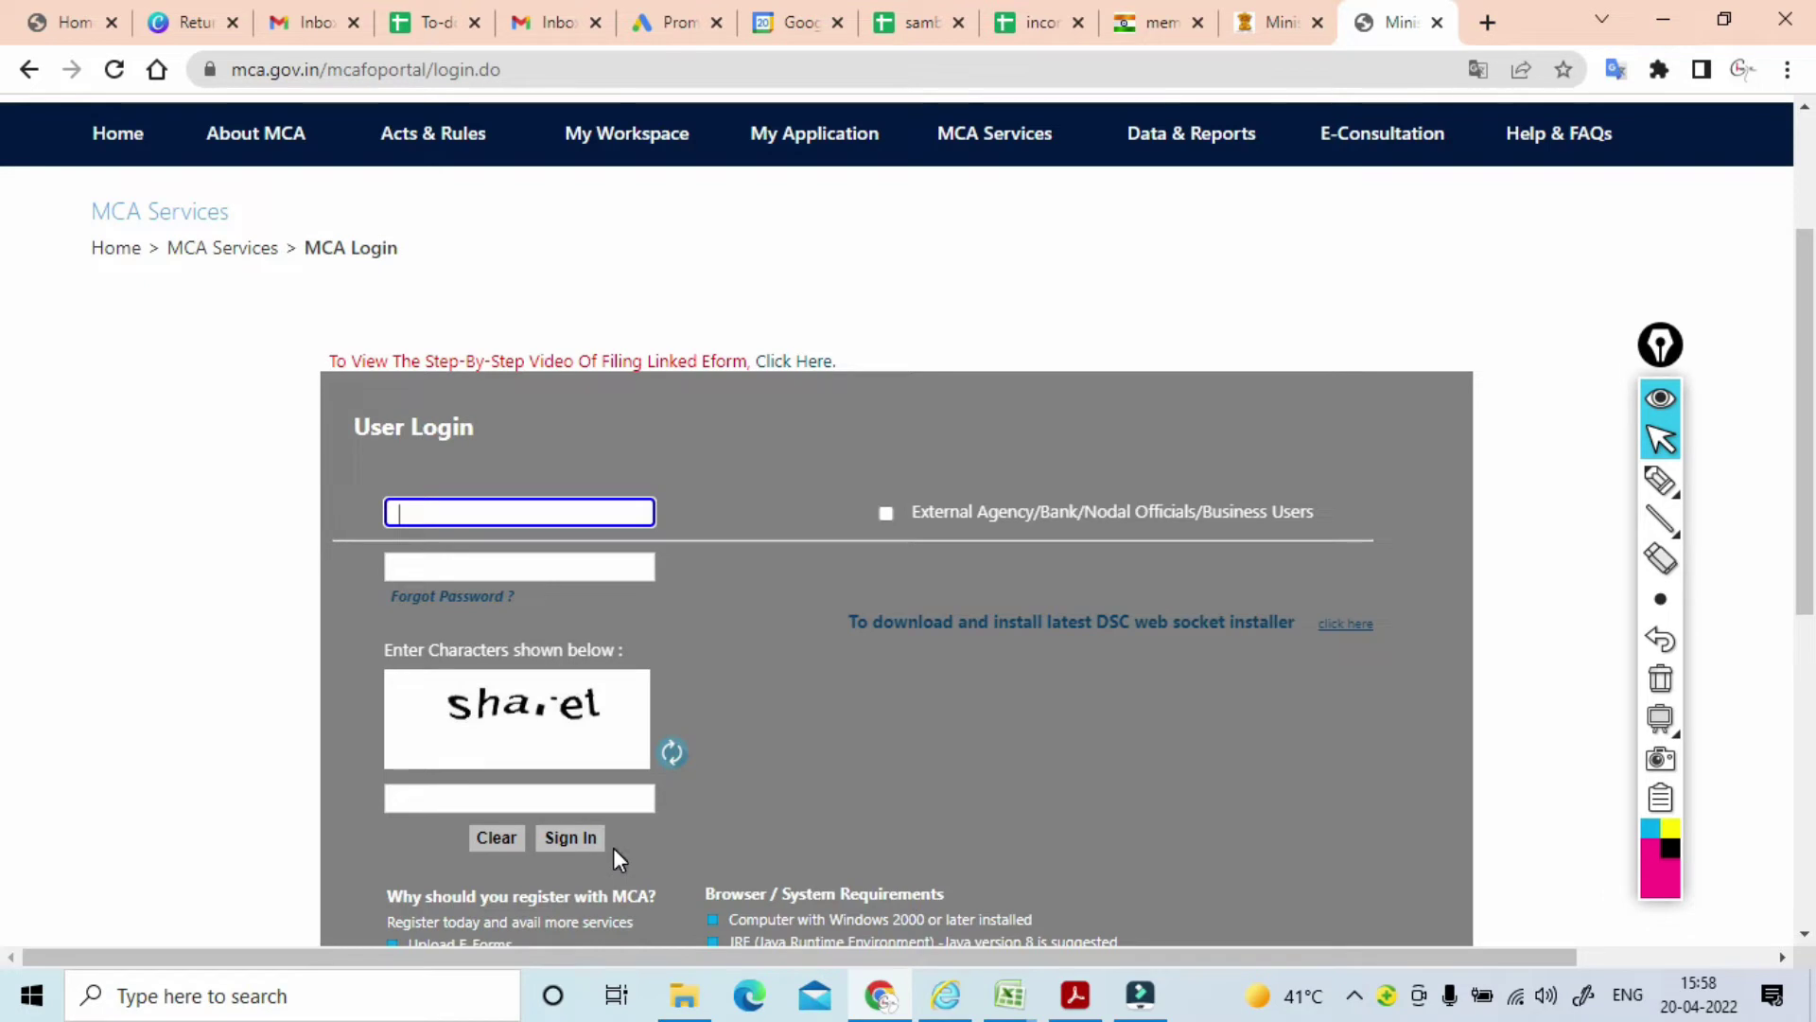
scroll(613, 848, "up", 3)
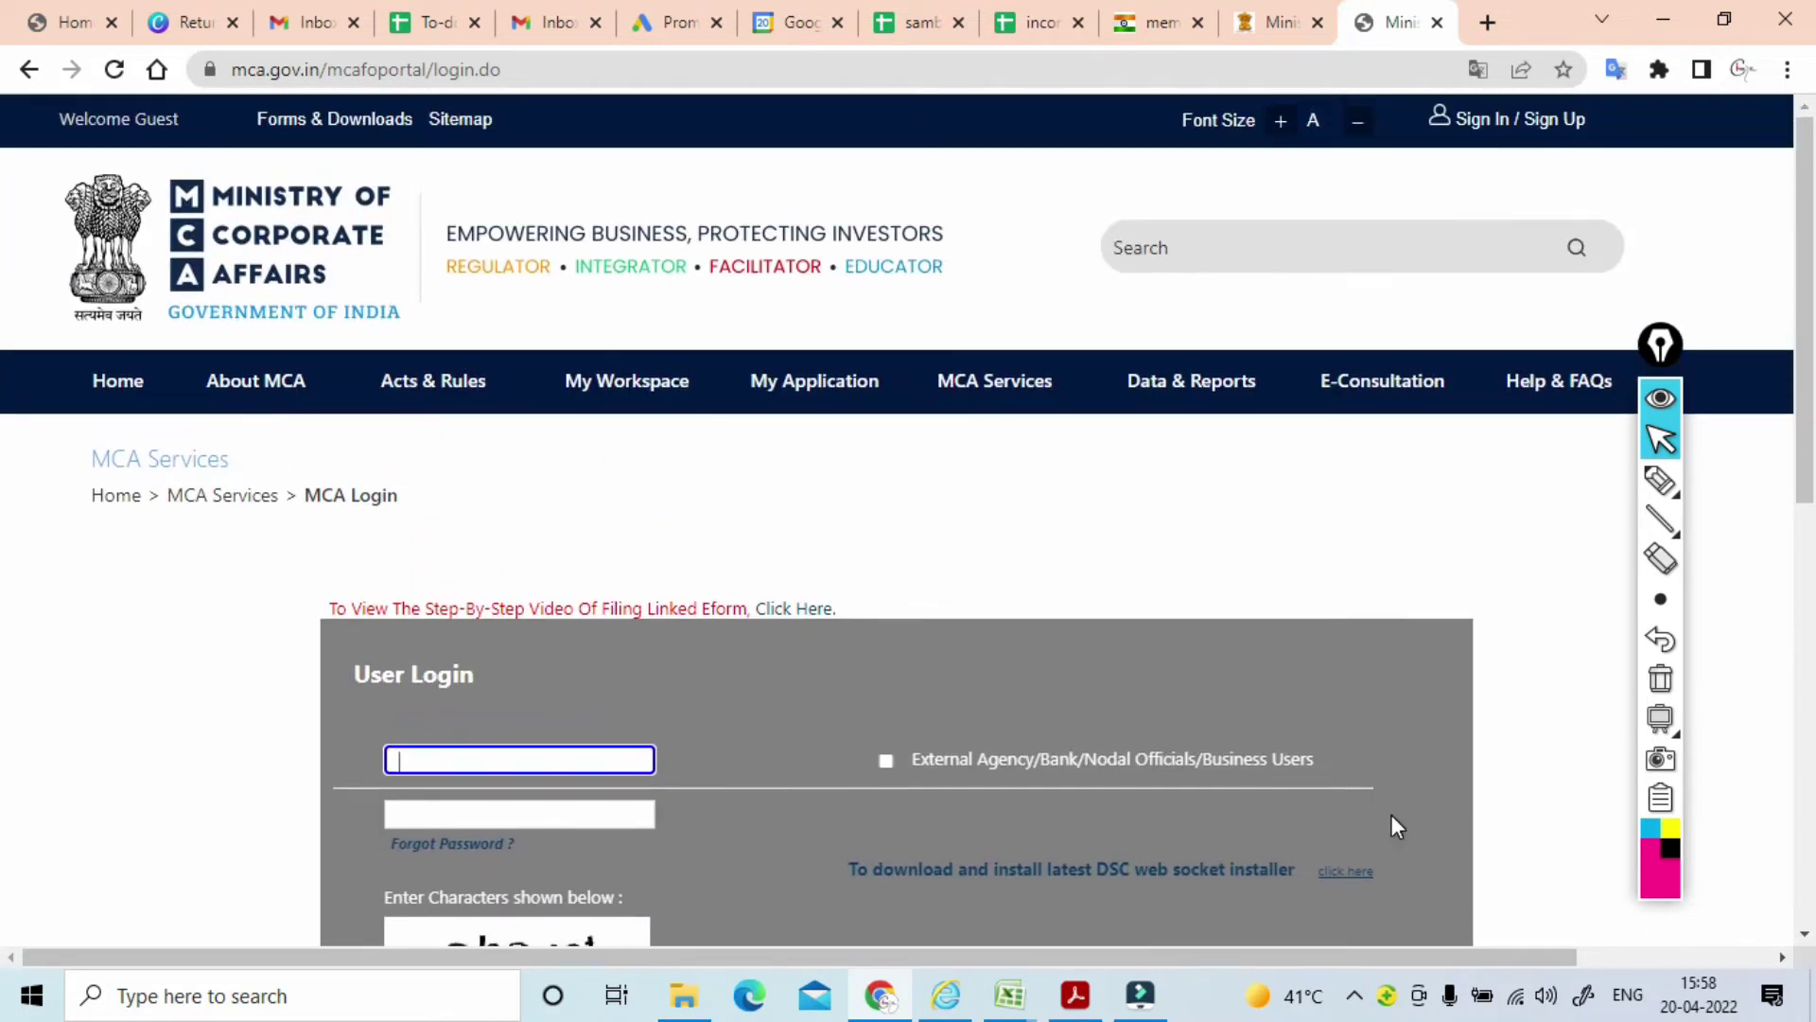
Return to the Sign In / Sign Up page and dismiss the business user registration notice.
left_click(1532, 130)
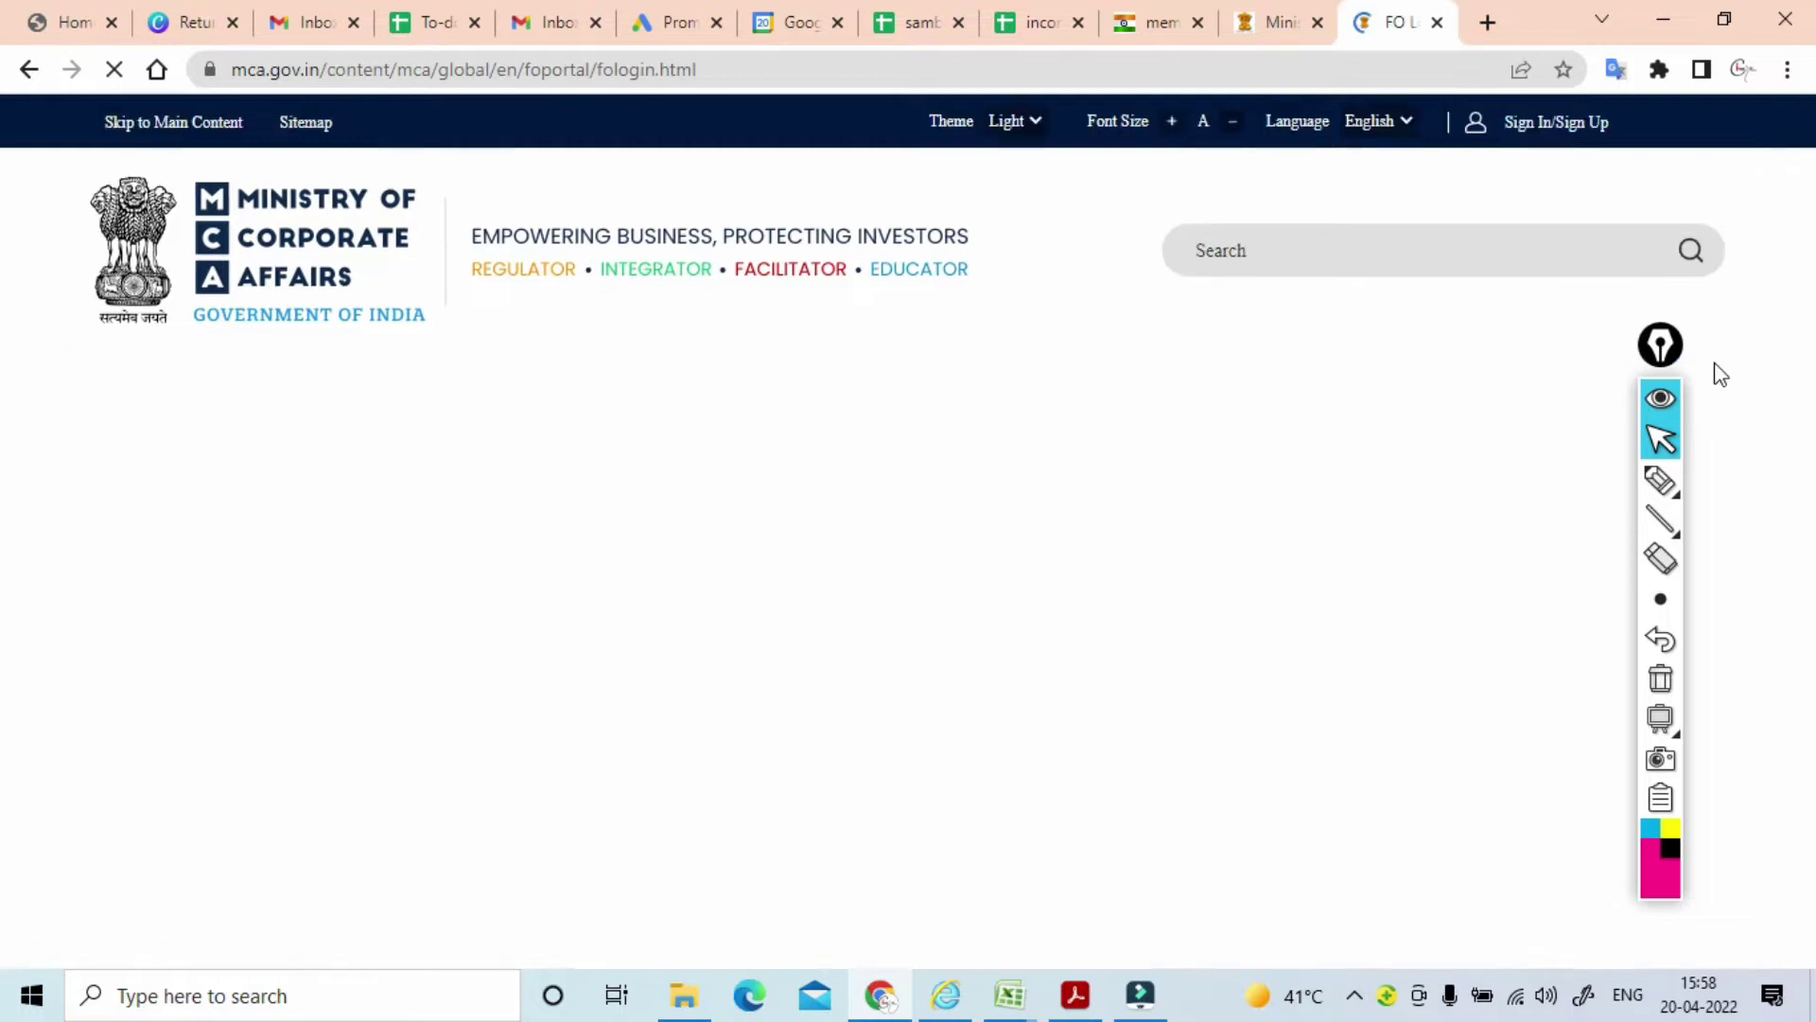
scroll(1720, 374, "down", 1)
scroll(1411, 299, "down", 2)
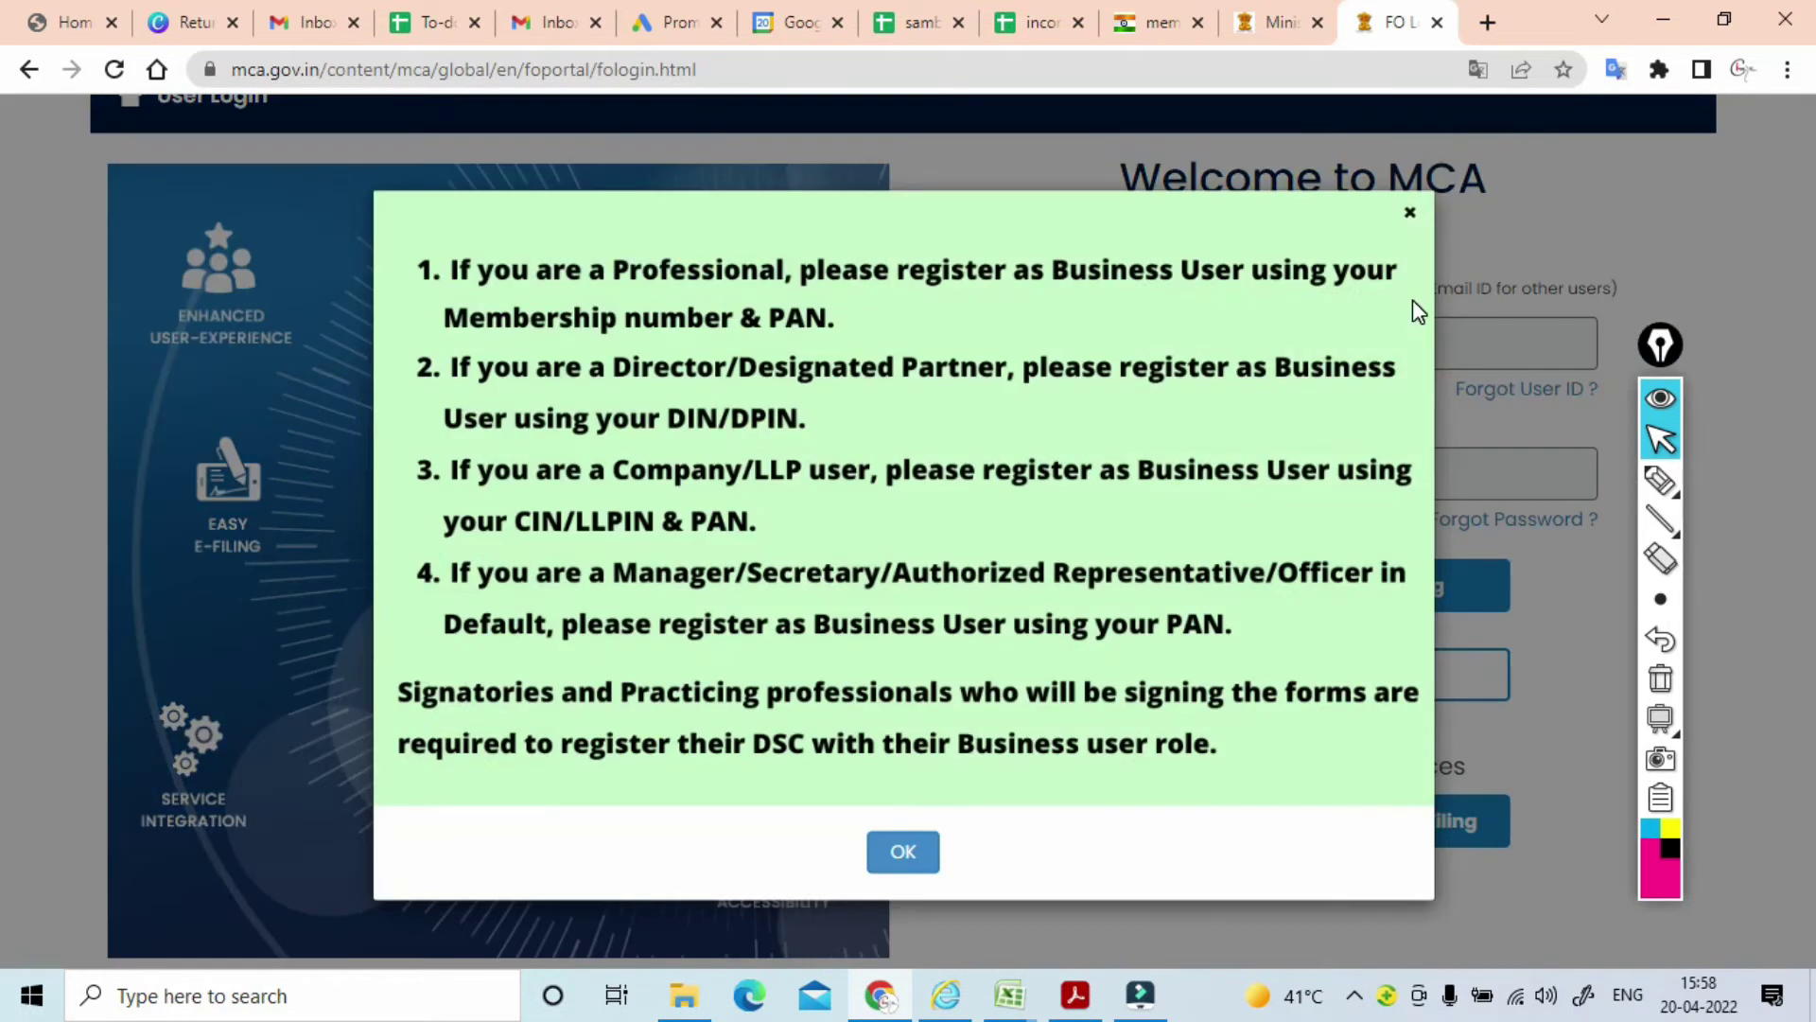
left_click(893, 859)
Circle the Register option with the pen and clear the annotation.
left_click(1662, 482)
mouse_move(1448, 632)
left_mouse_down()
mouse_move(1269, 752)
mouse_move(1311, 660)
left_mouse_up()
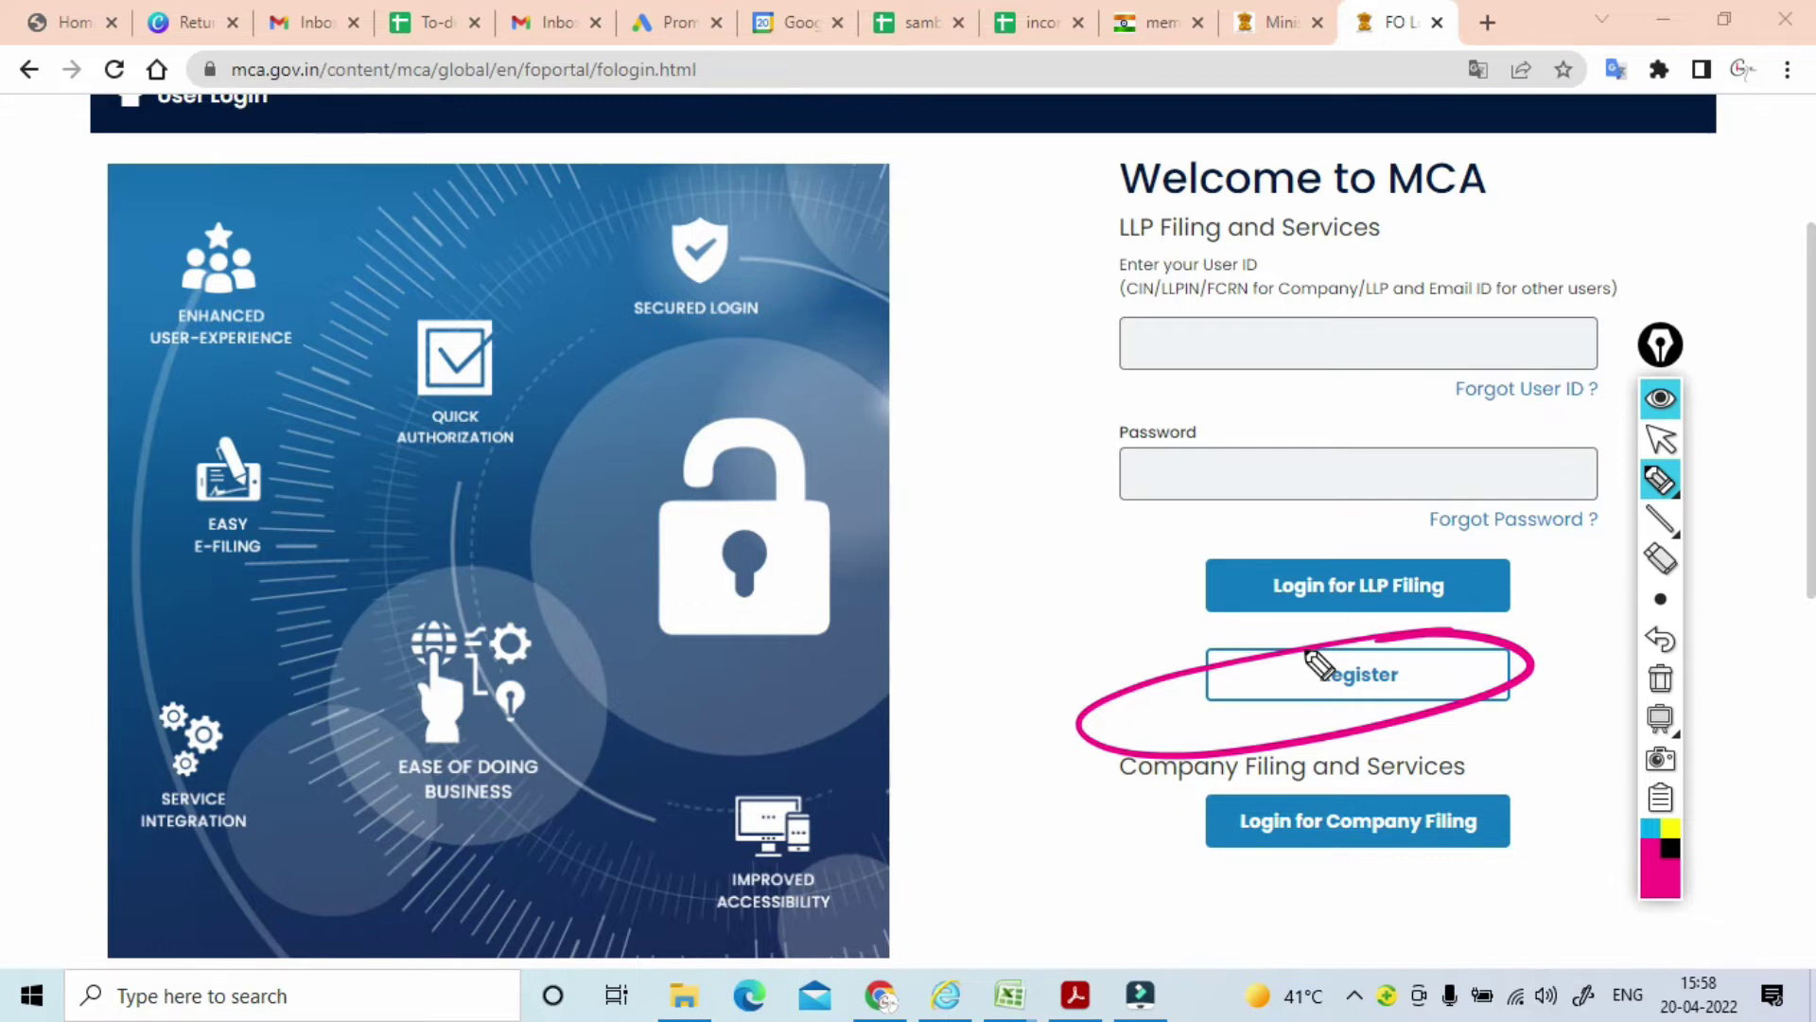
mouse_move(1475, 677)
left_mouse_down()
mouse_move(1325, 643)
mouse_move(1268, 757)
mouse_move(1350, 632)
mouse_move(1391, 727)
left_mouse_up()
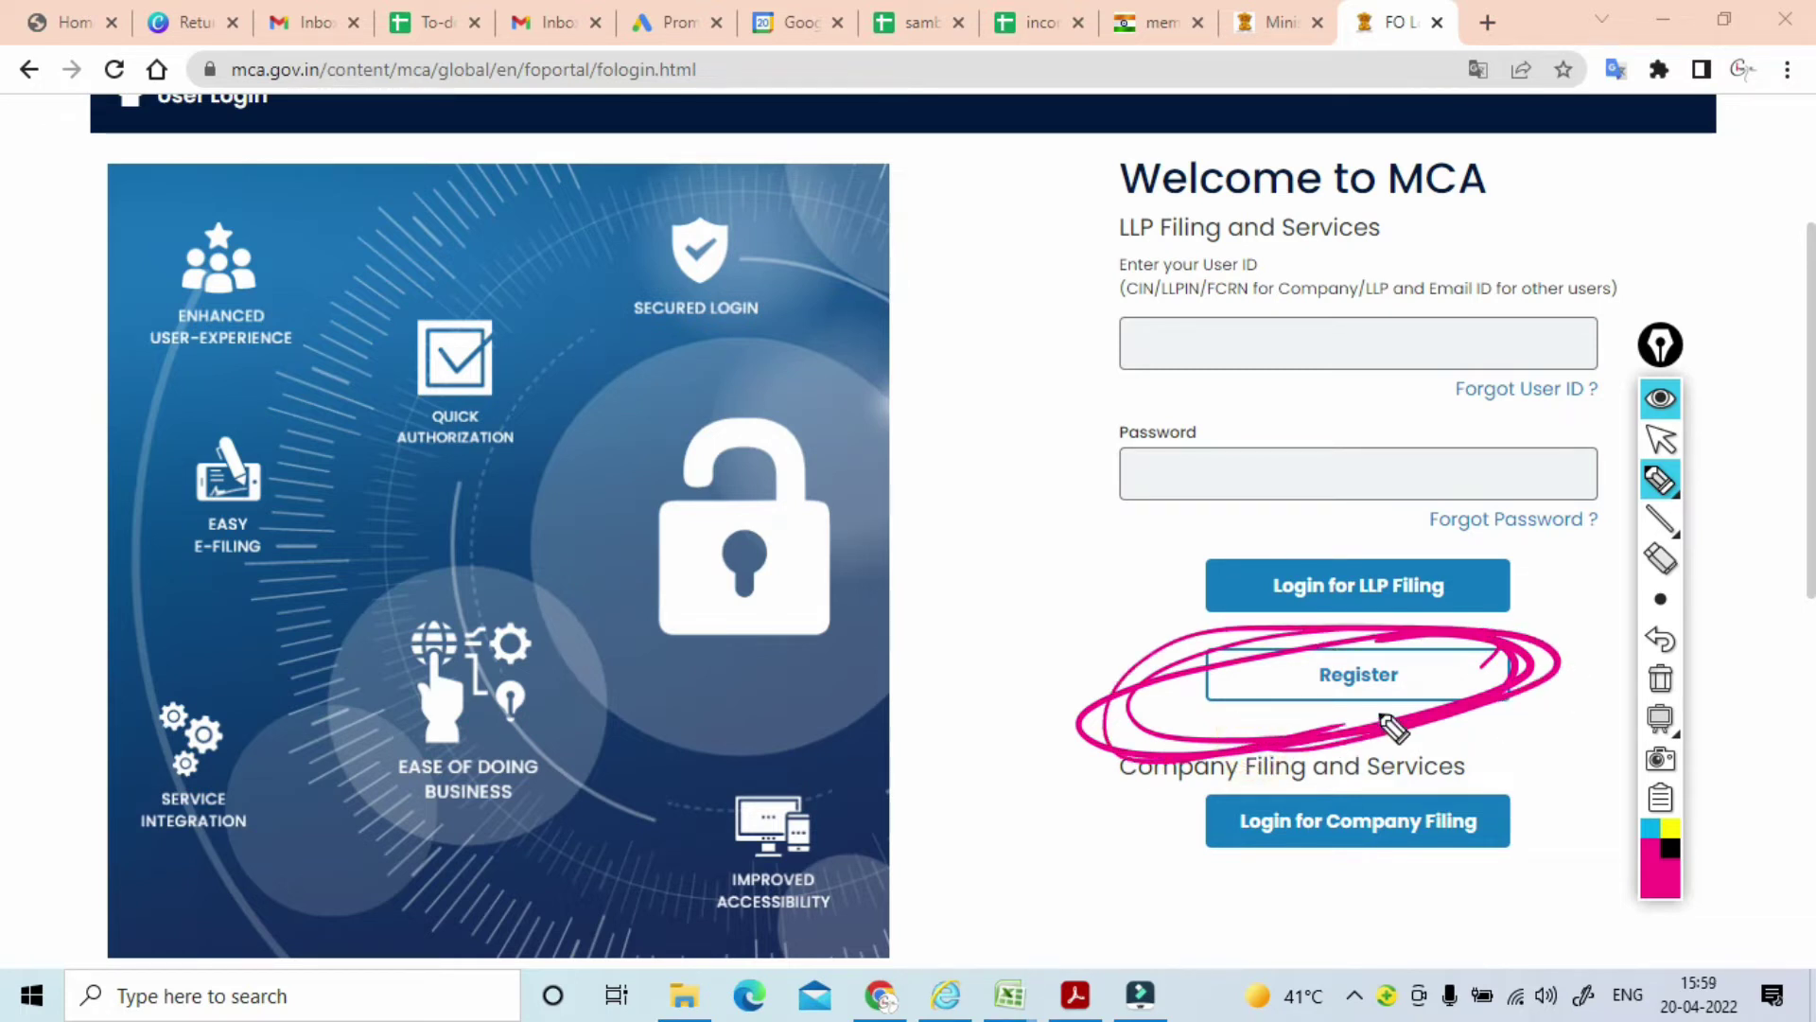
left_click(1660, 678)
left_click(1660, 438)
Open the User Login form for company filing from the Company Filing and Services section.
scroll(1524, 814, "up", 2)
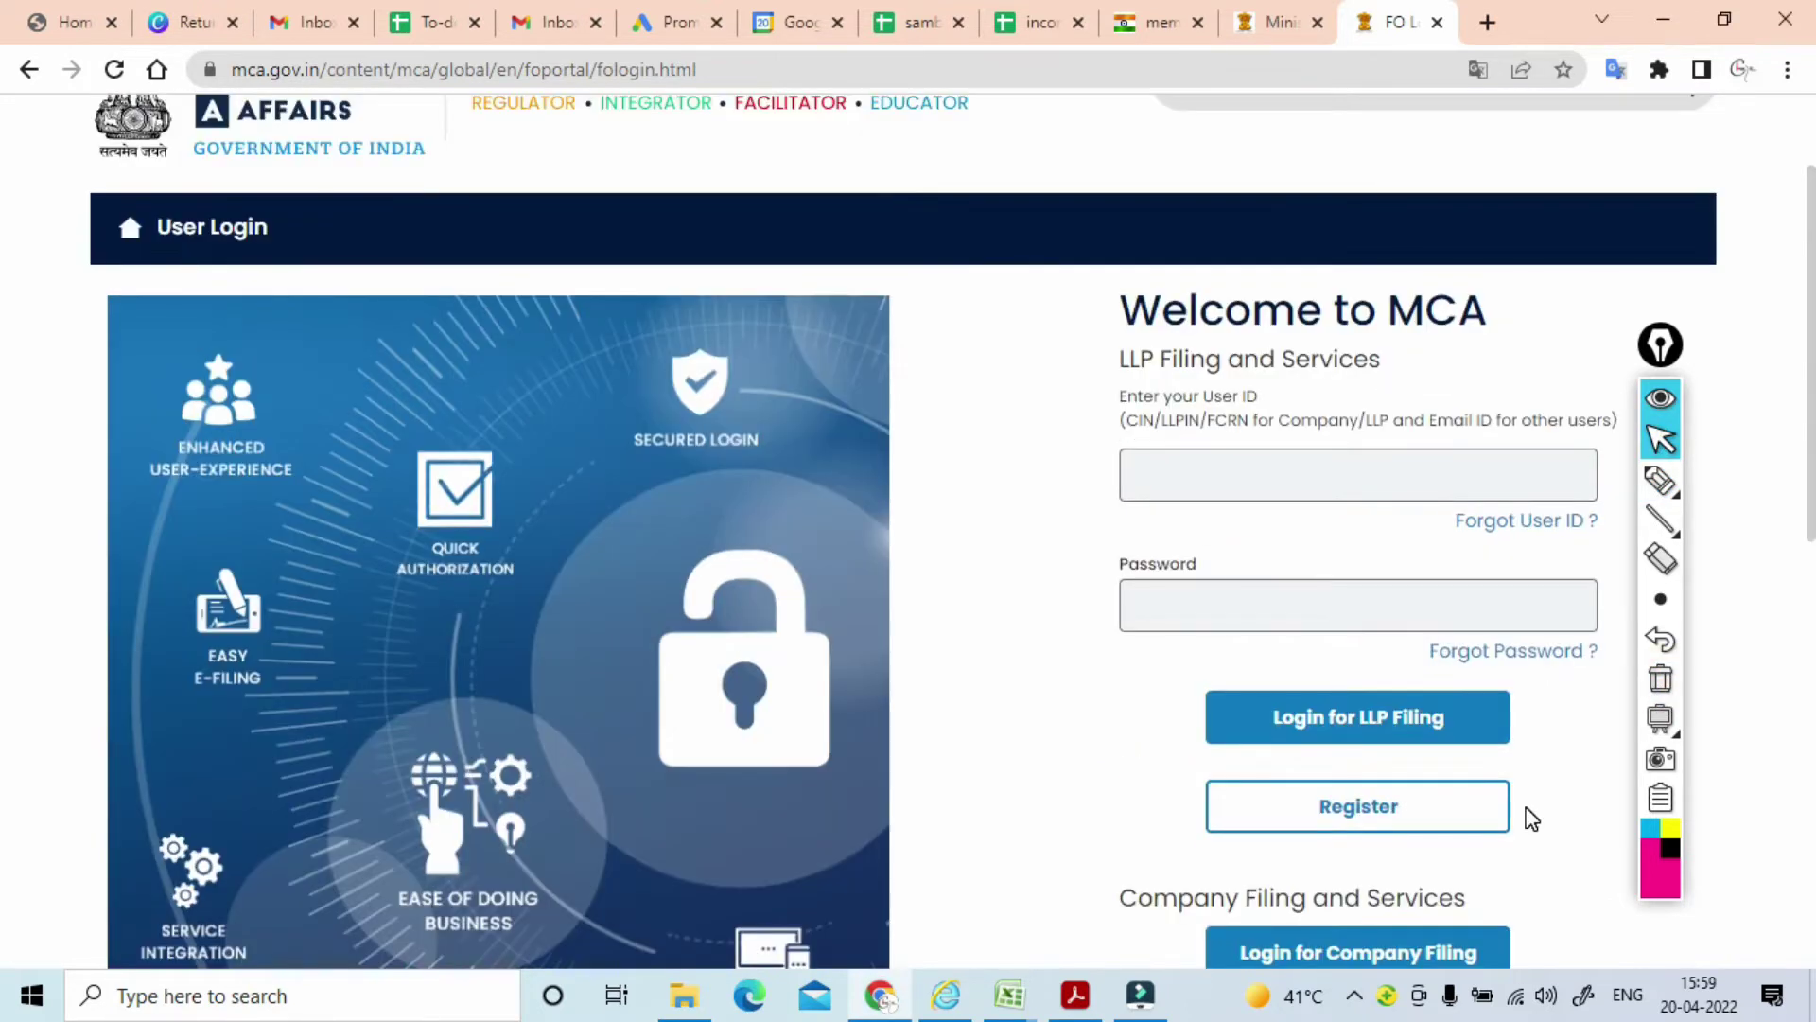
scroll(1524, 815, "down", 3)
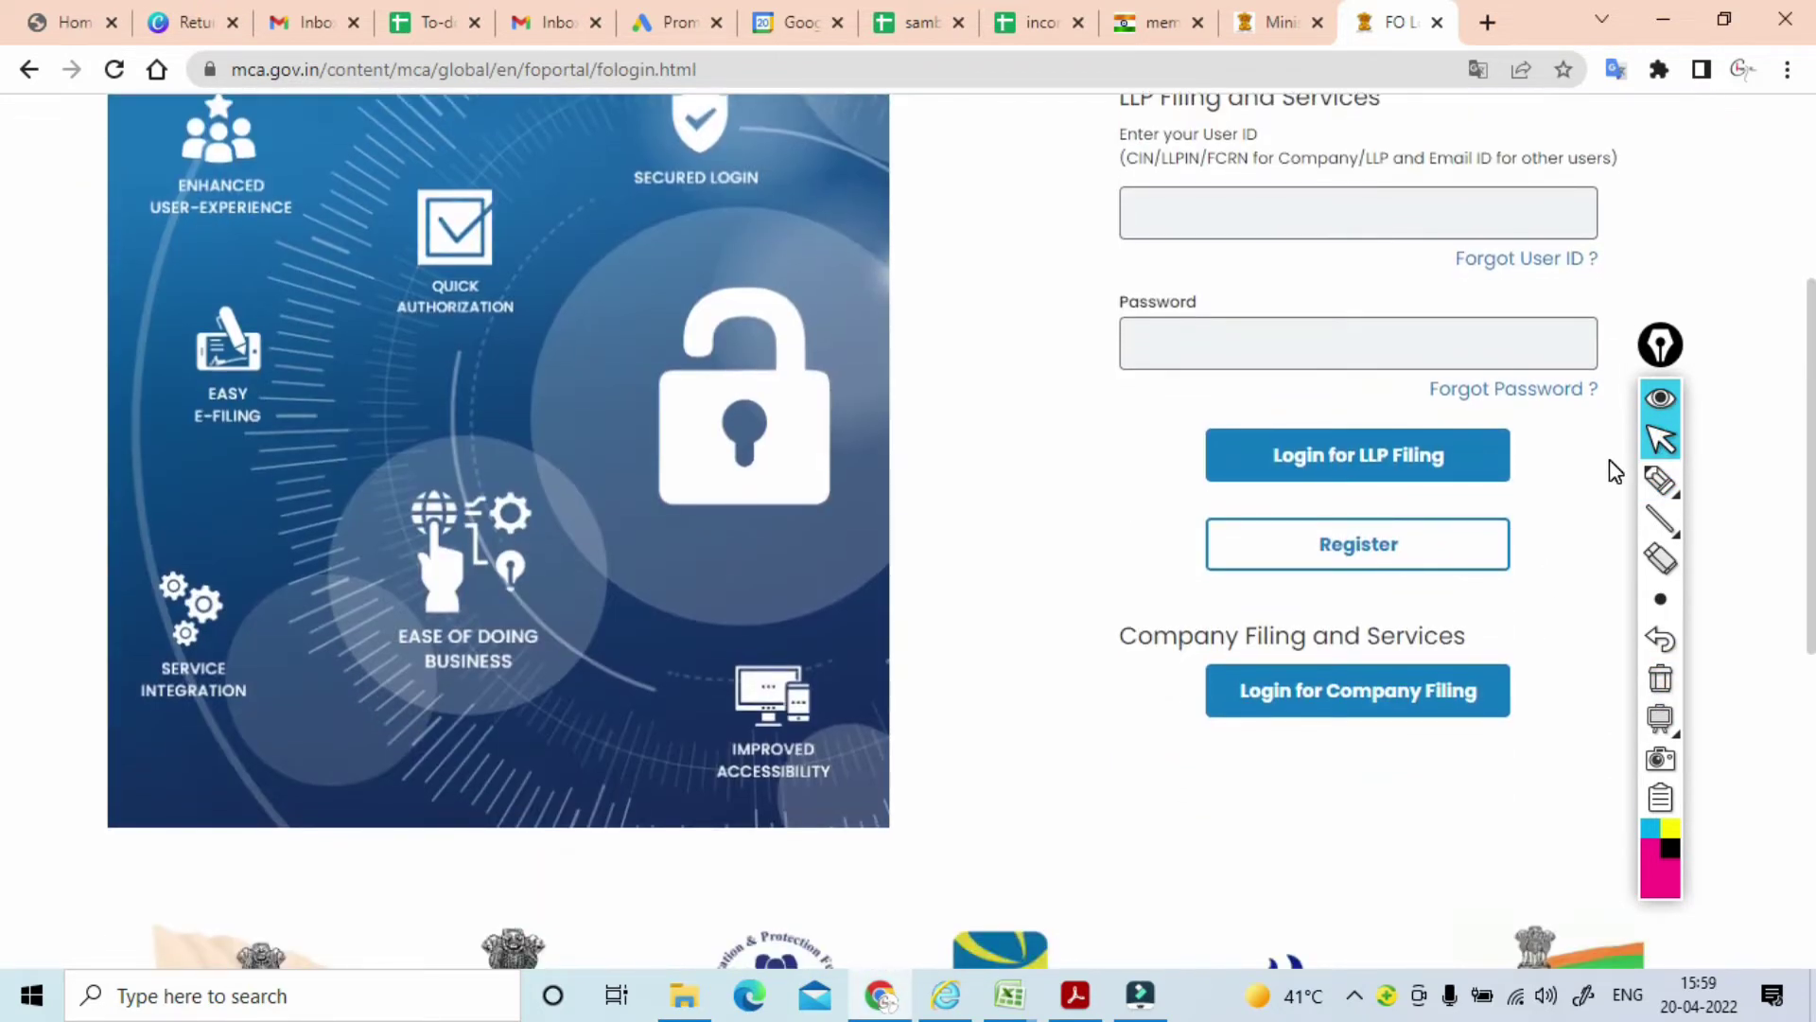
left_click(1339, 721)
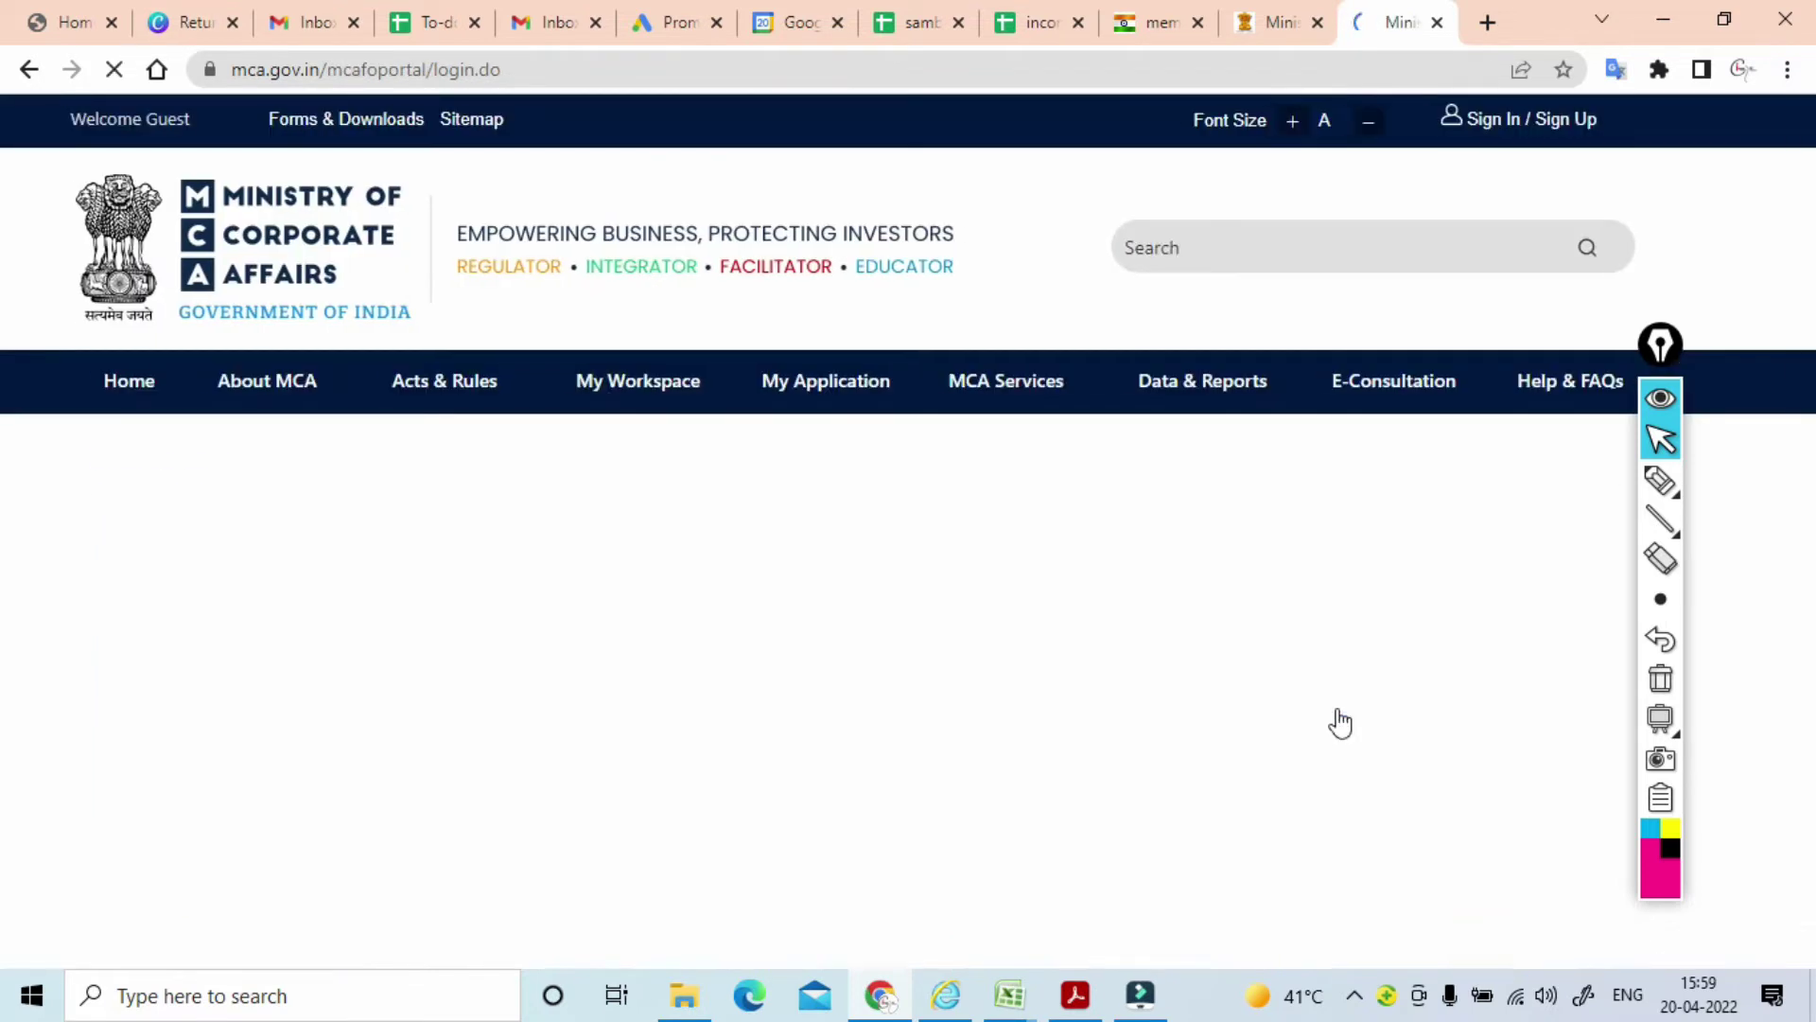
scroll(1031, 662, "down", 3)
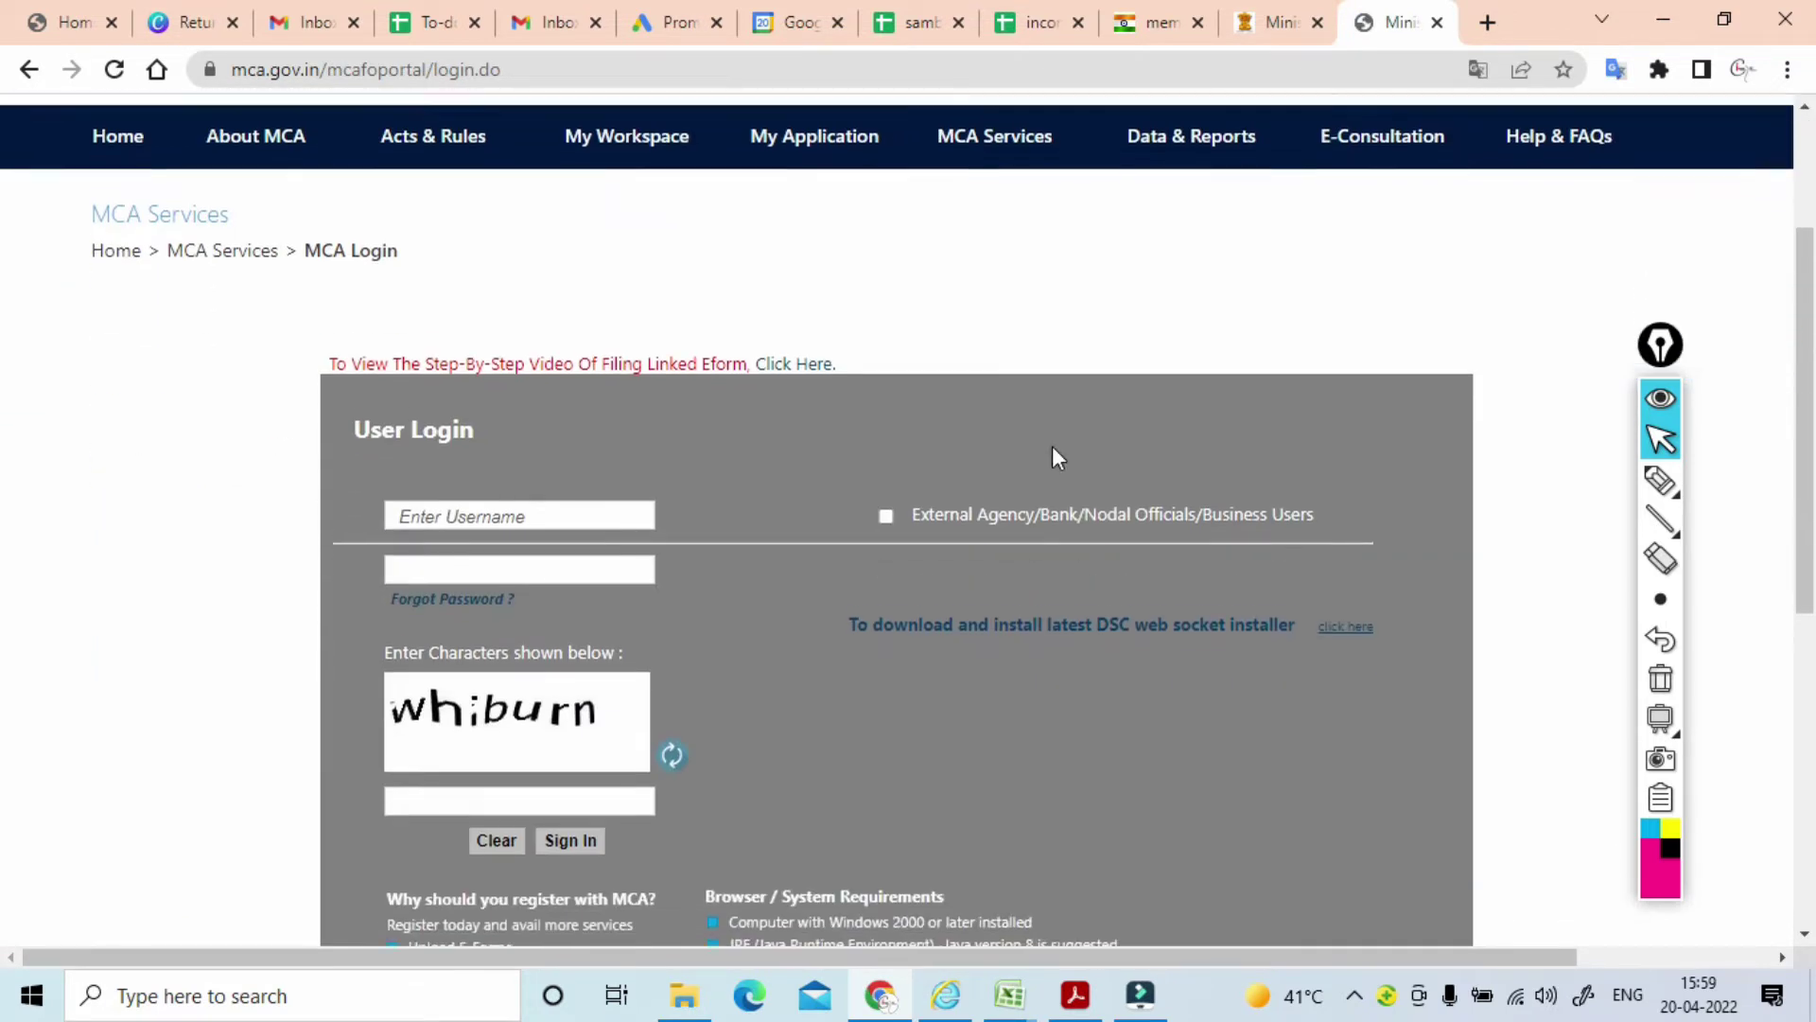
Enter the account username and enable the External Agency/Bank/Nodal Officials/Business Users option.
left_click(536, 504)
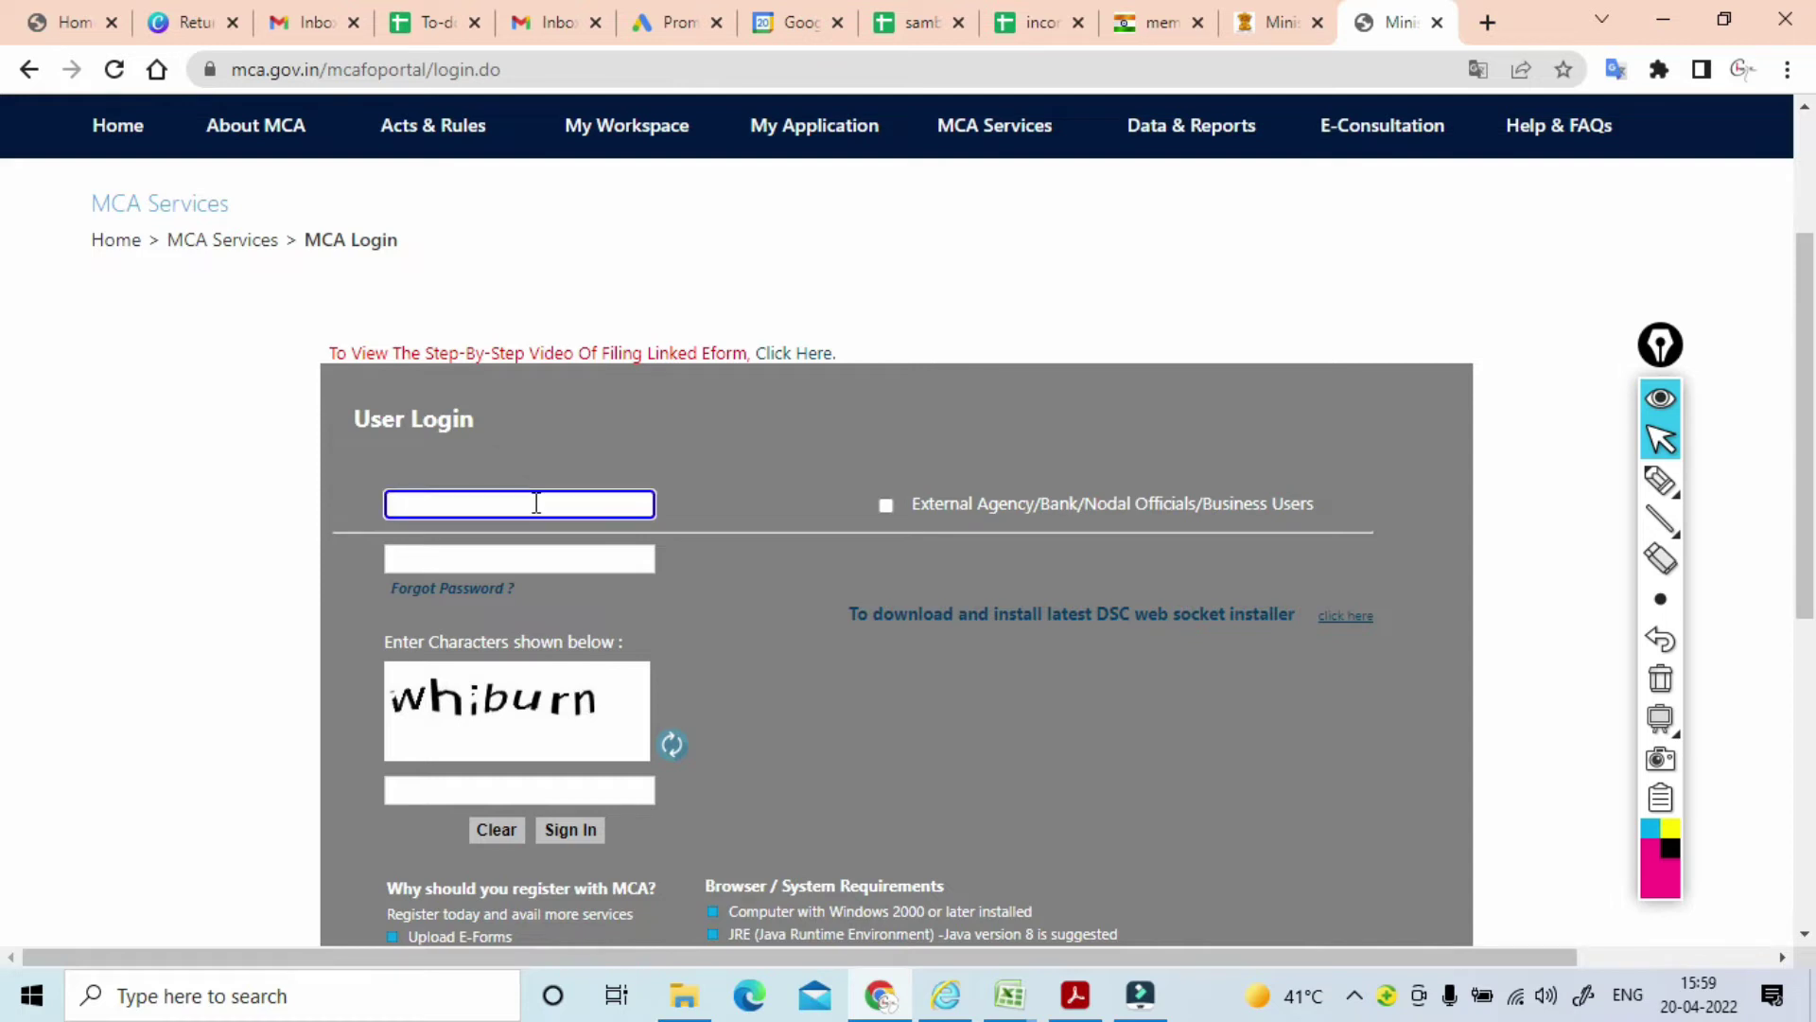
type("GAUR")
type("98.3")
key("BackSpace")
key("BackSpace")
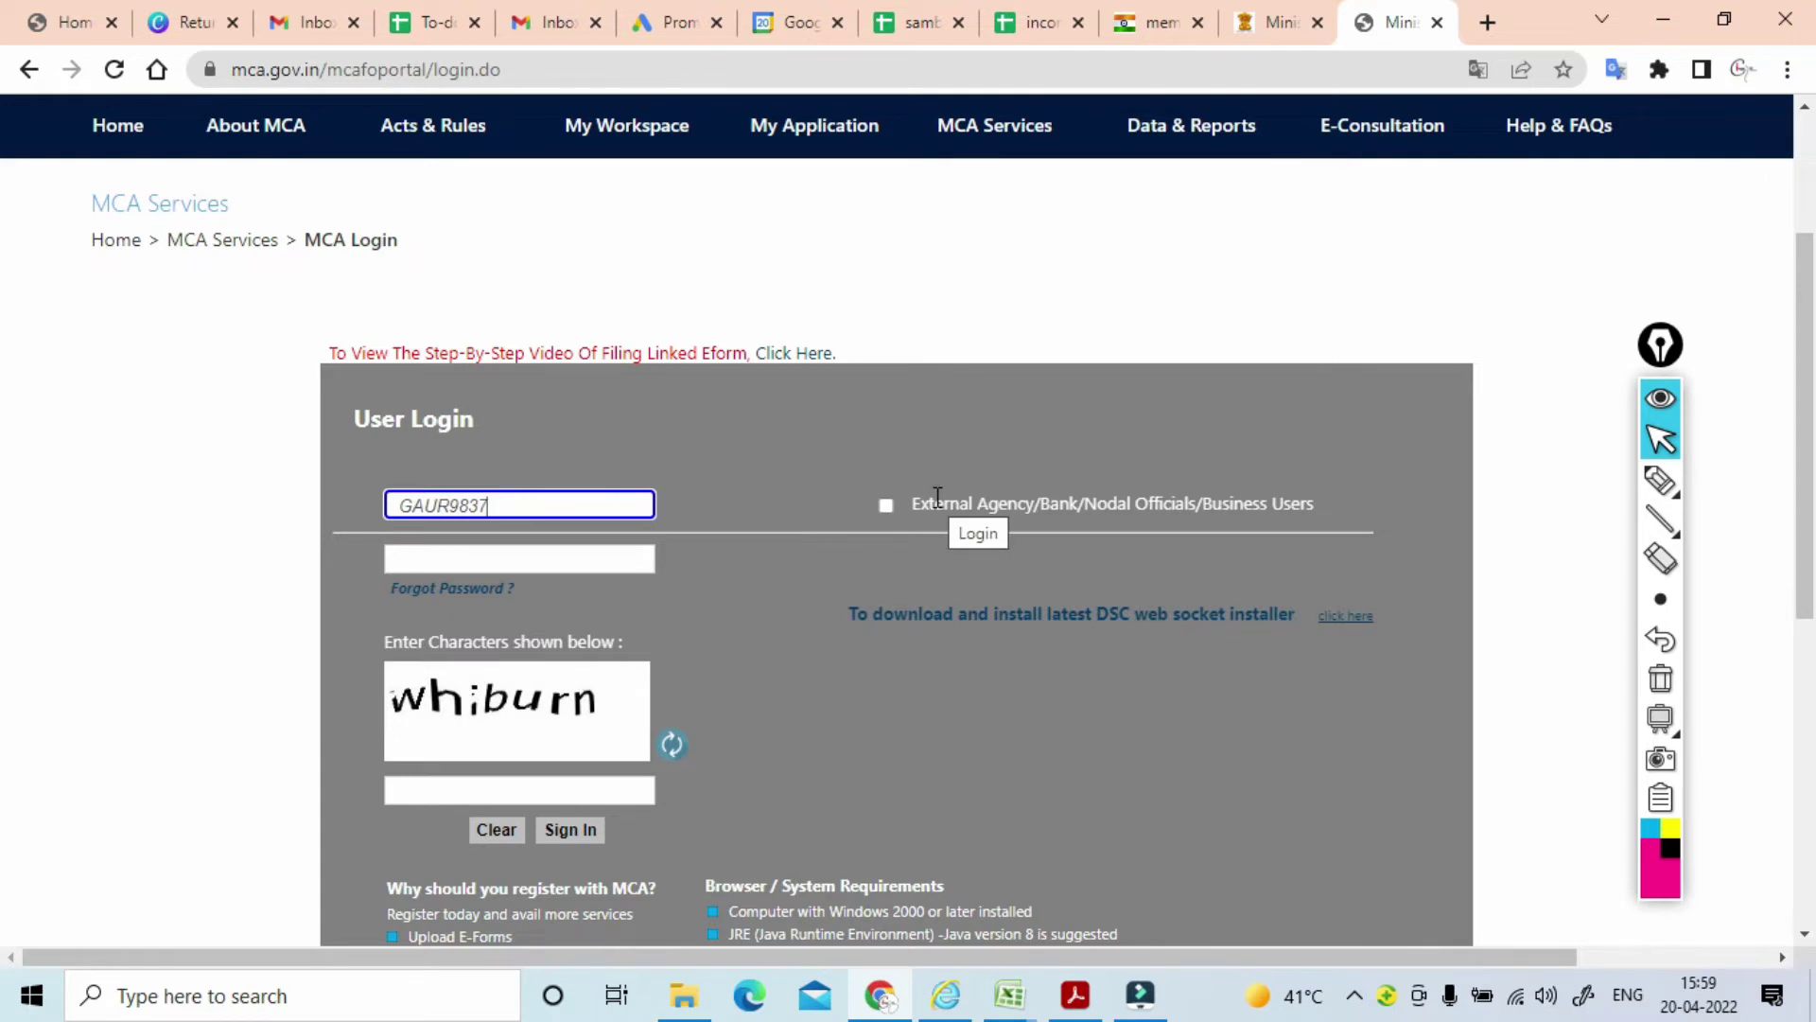
left_click(884, 501)
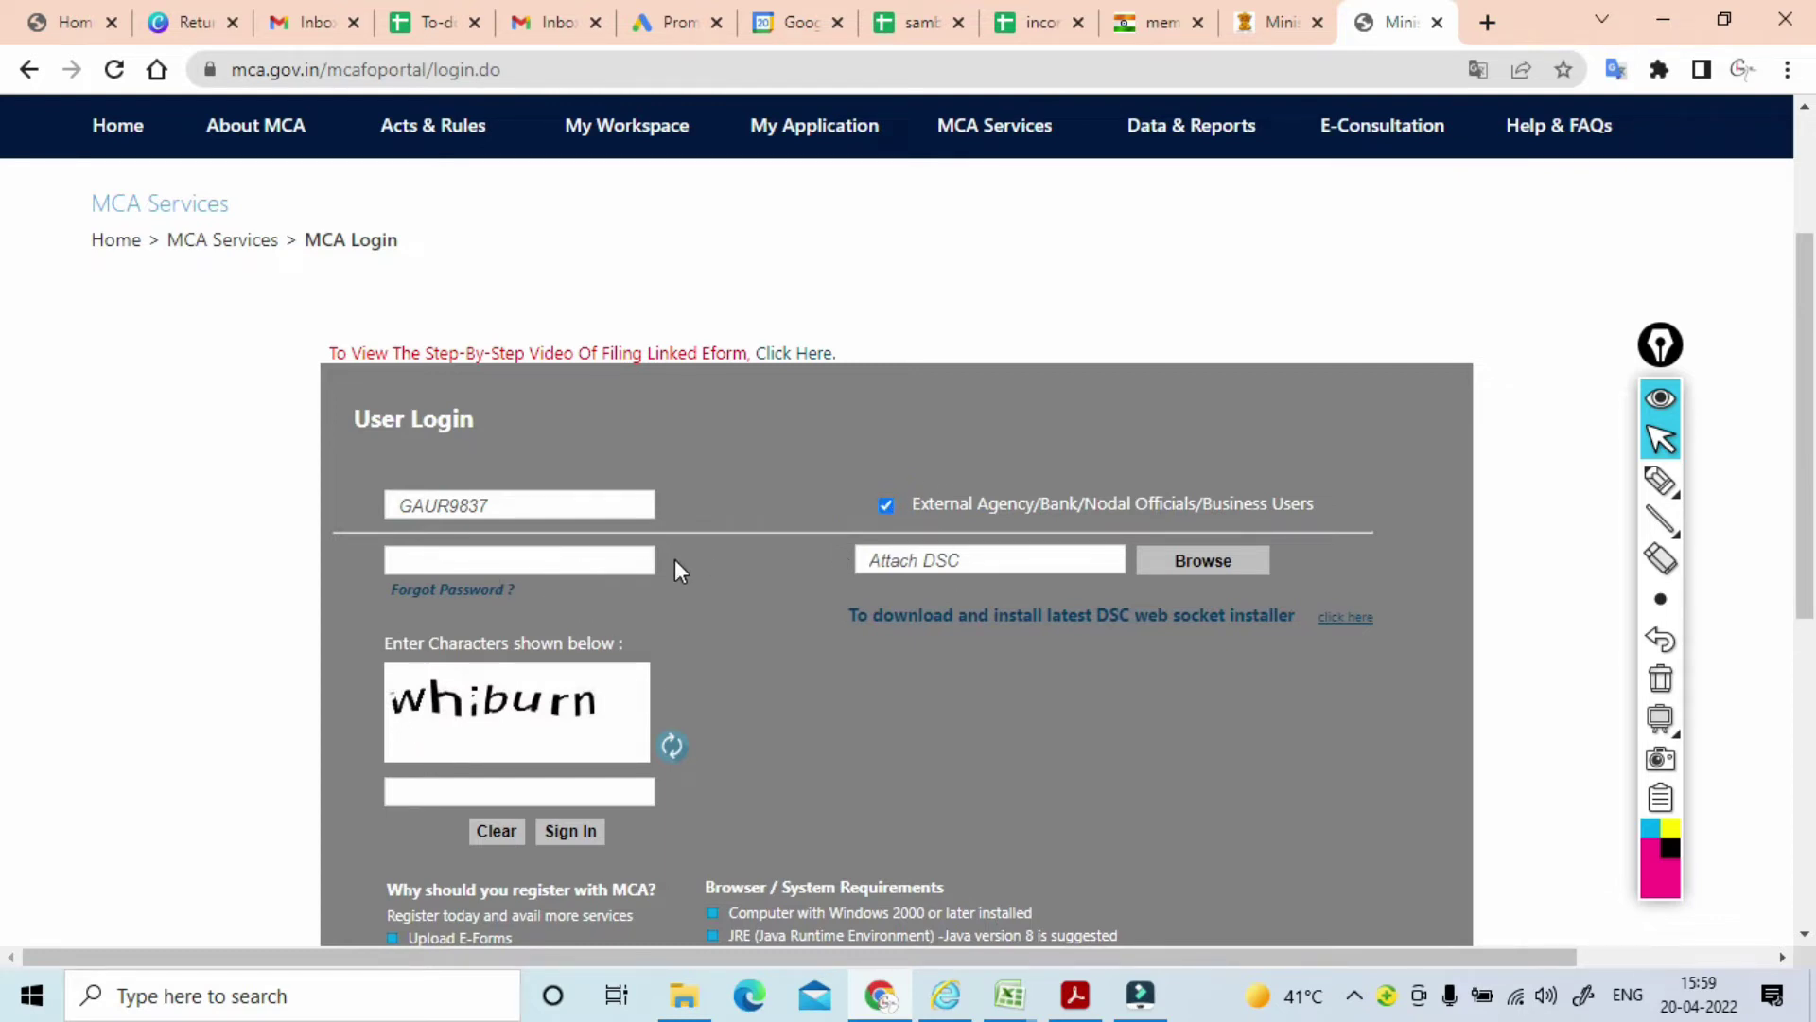
Browse for the digital signature certificate to attach and dismiss the Windows Smart Card prompts.
left_click(1218, 564)
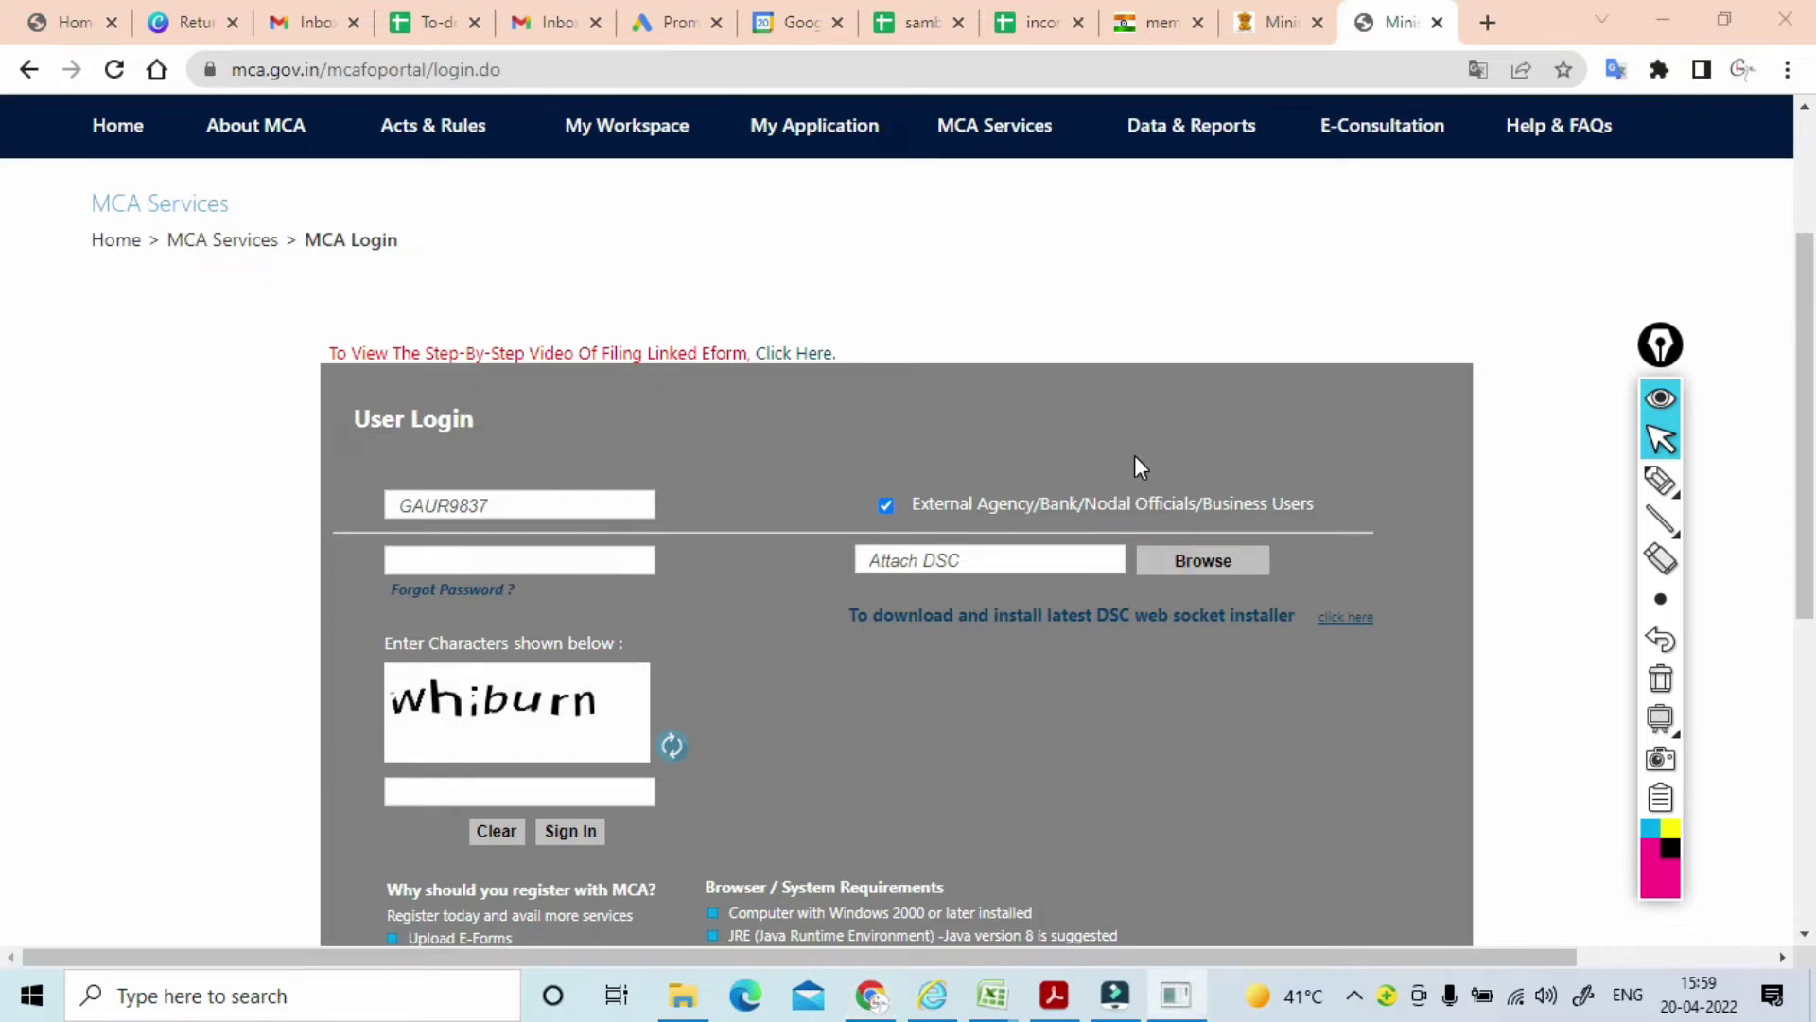
left_click(789, 747)
left_click(734, 806)
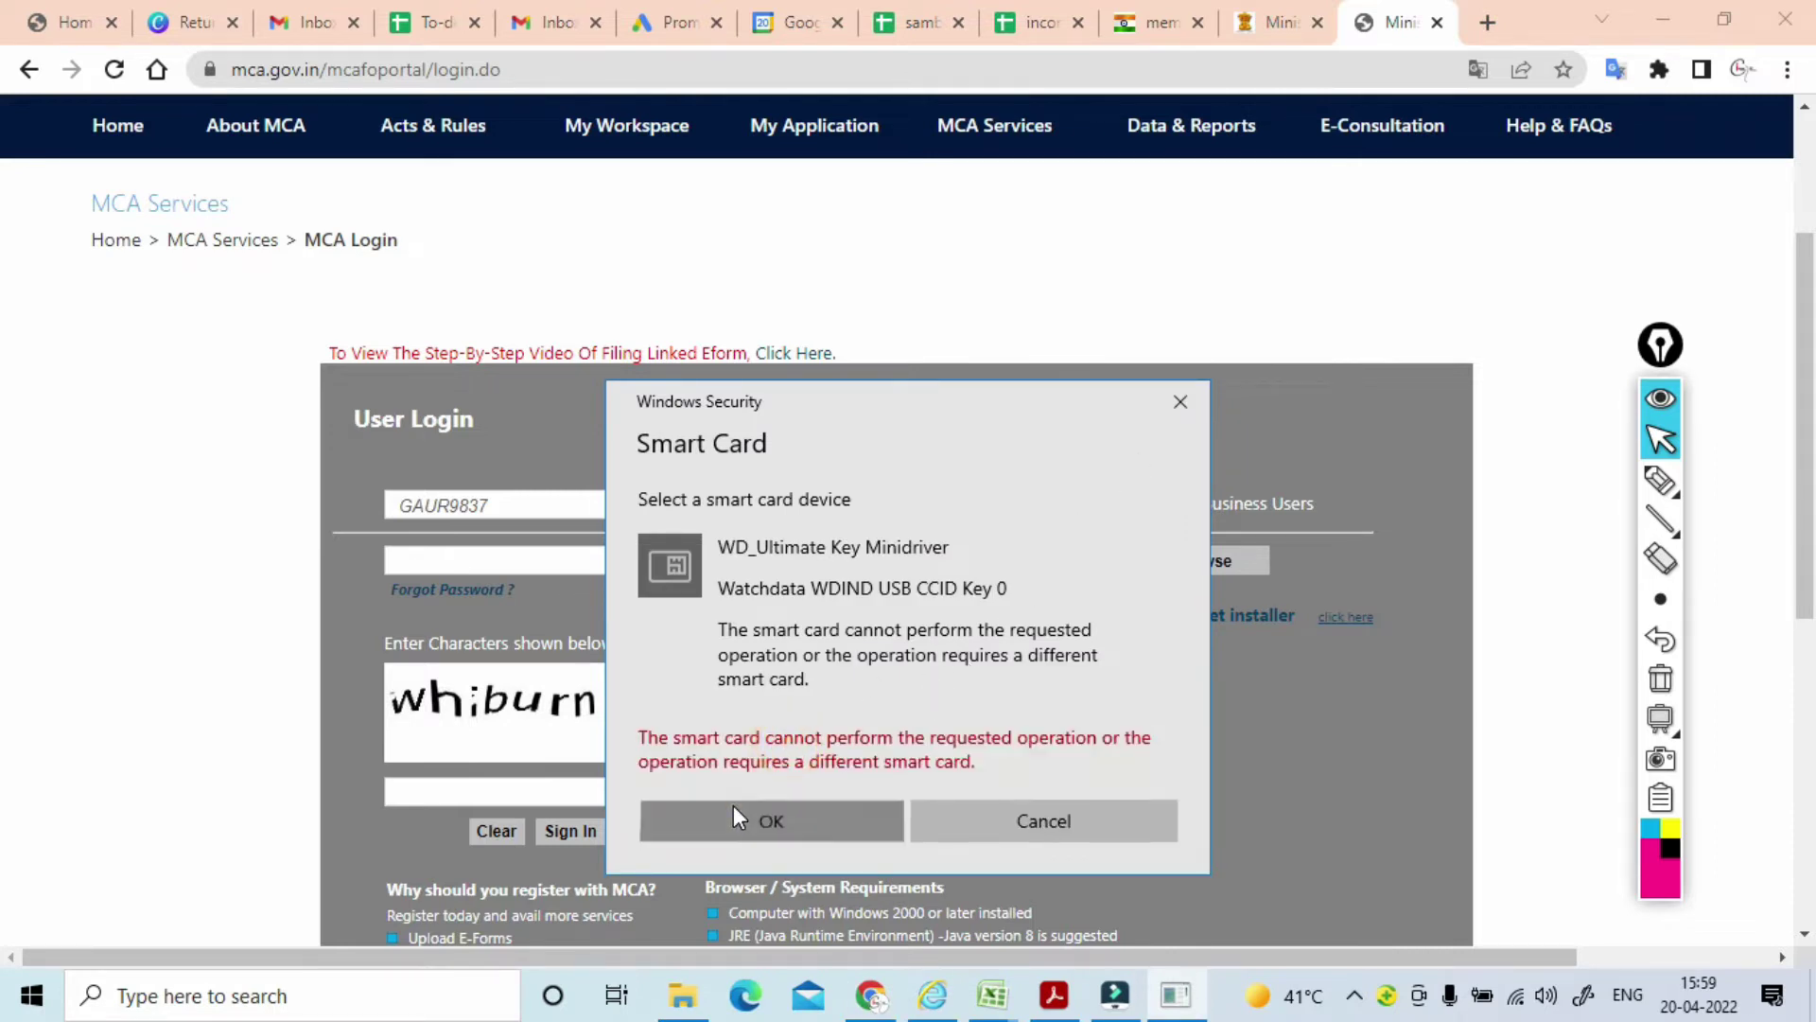
left_click(1180, 403)
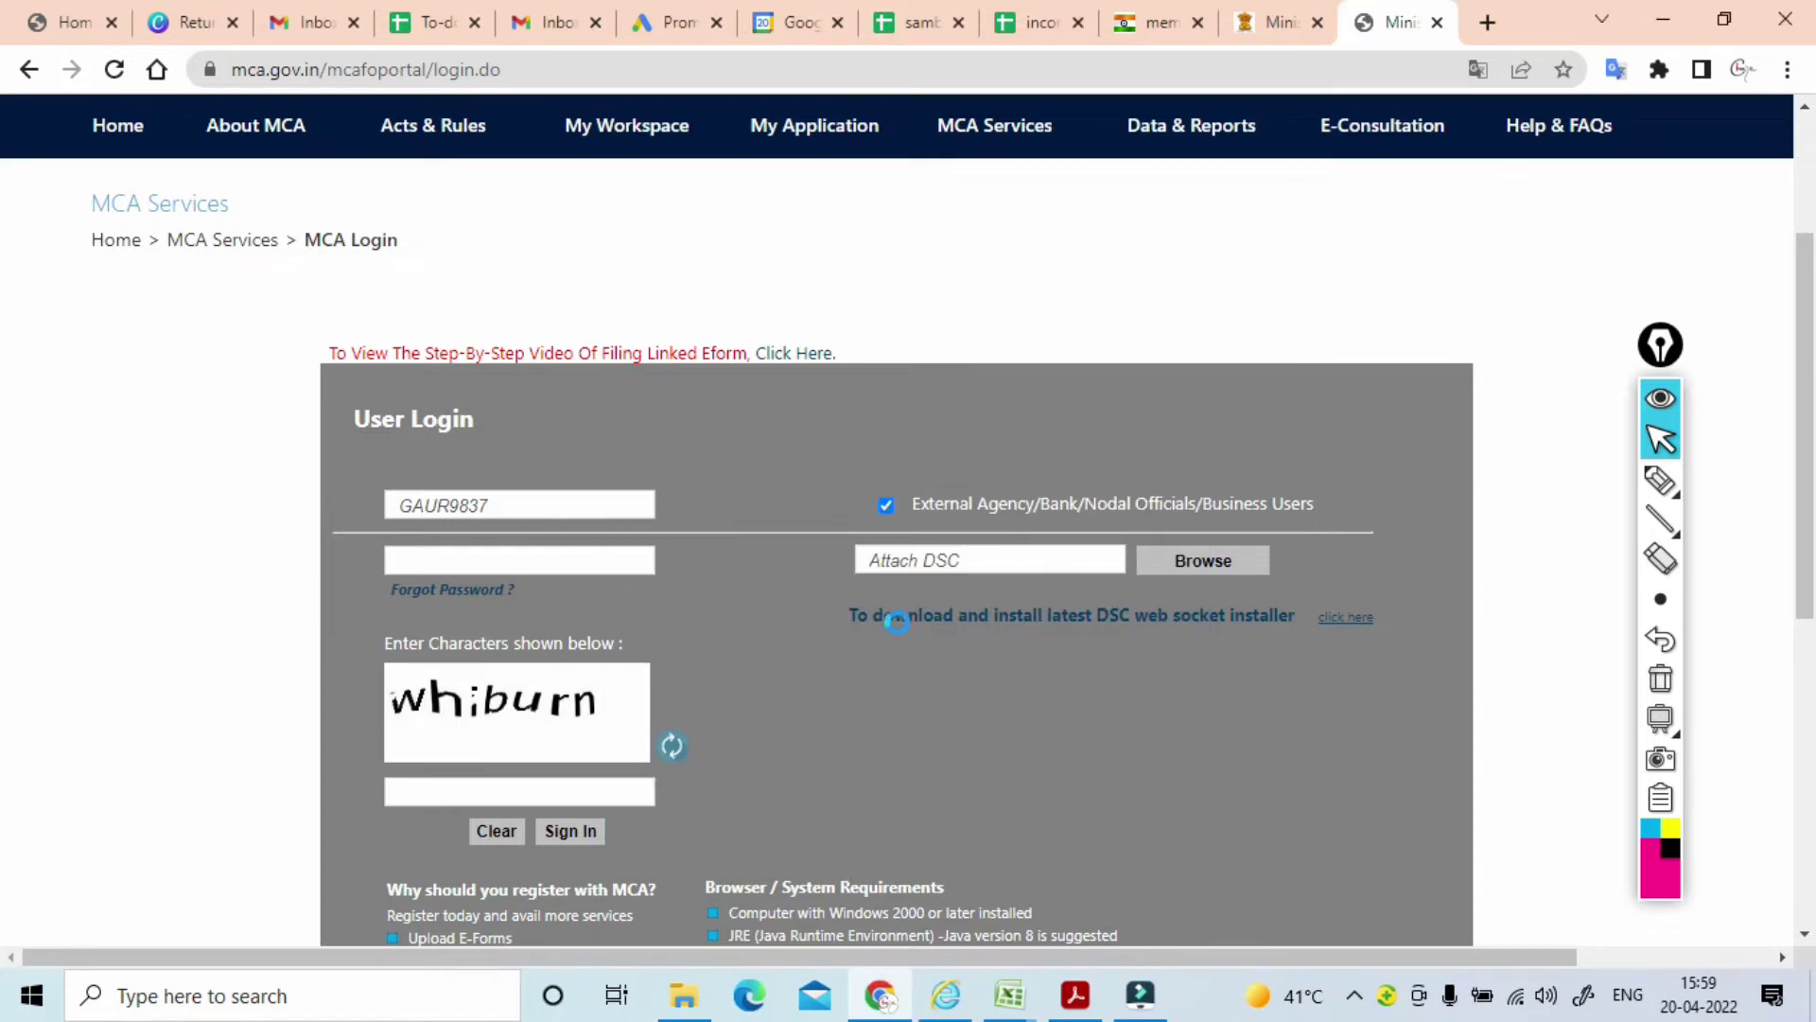
left_click(772, 757)
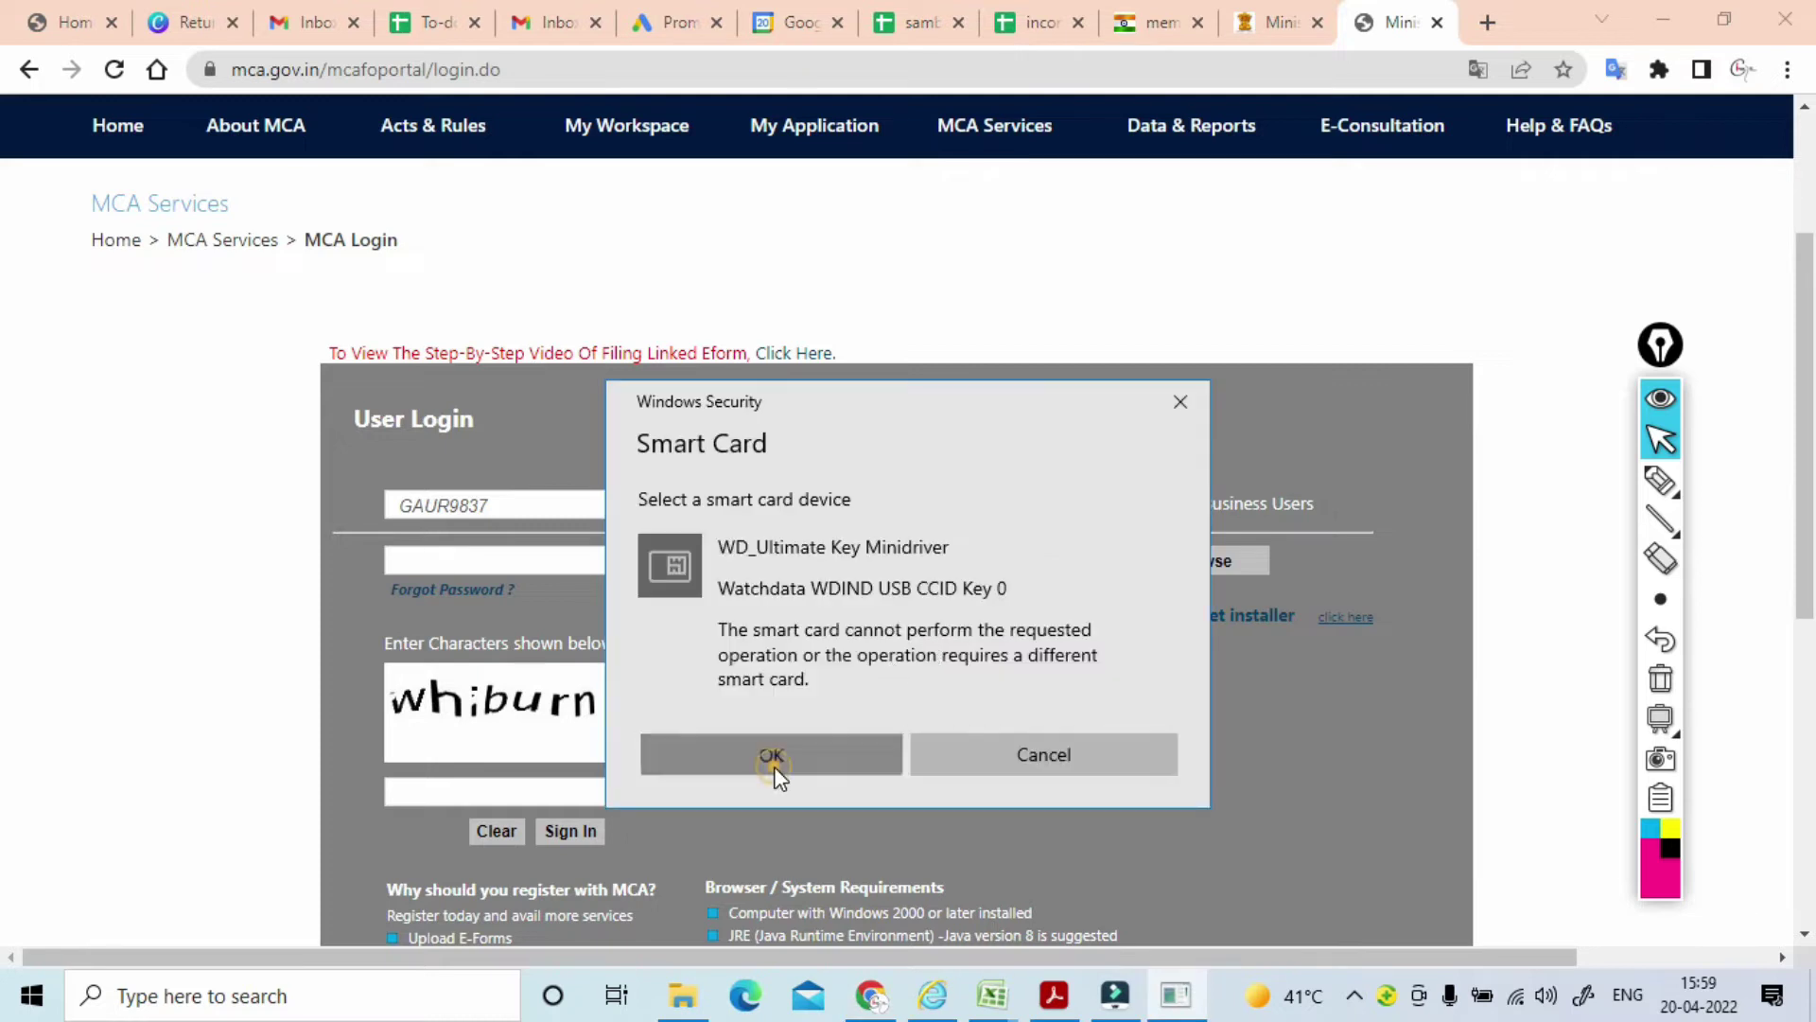
left_click(1179, 405)
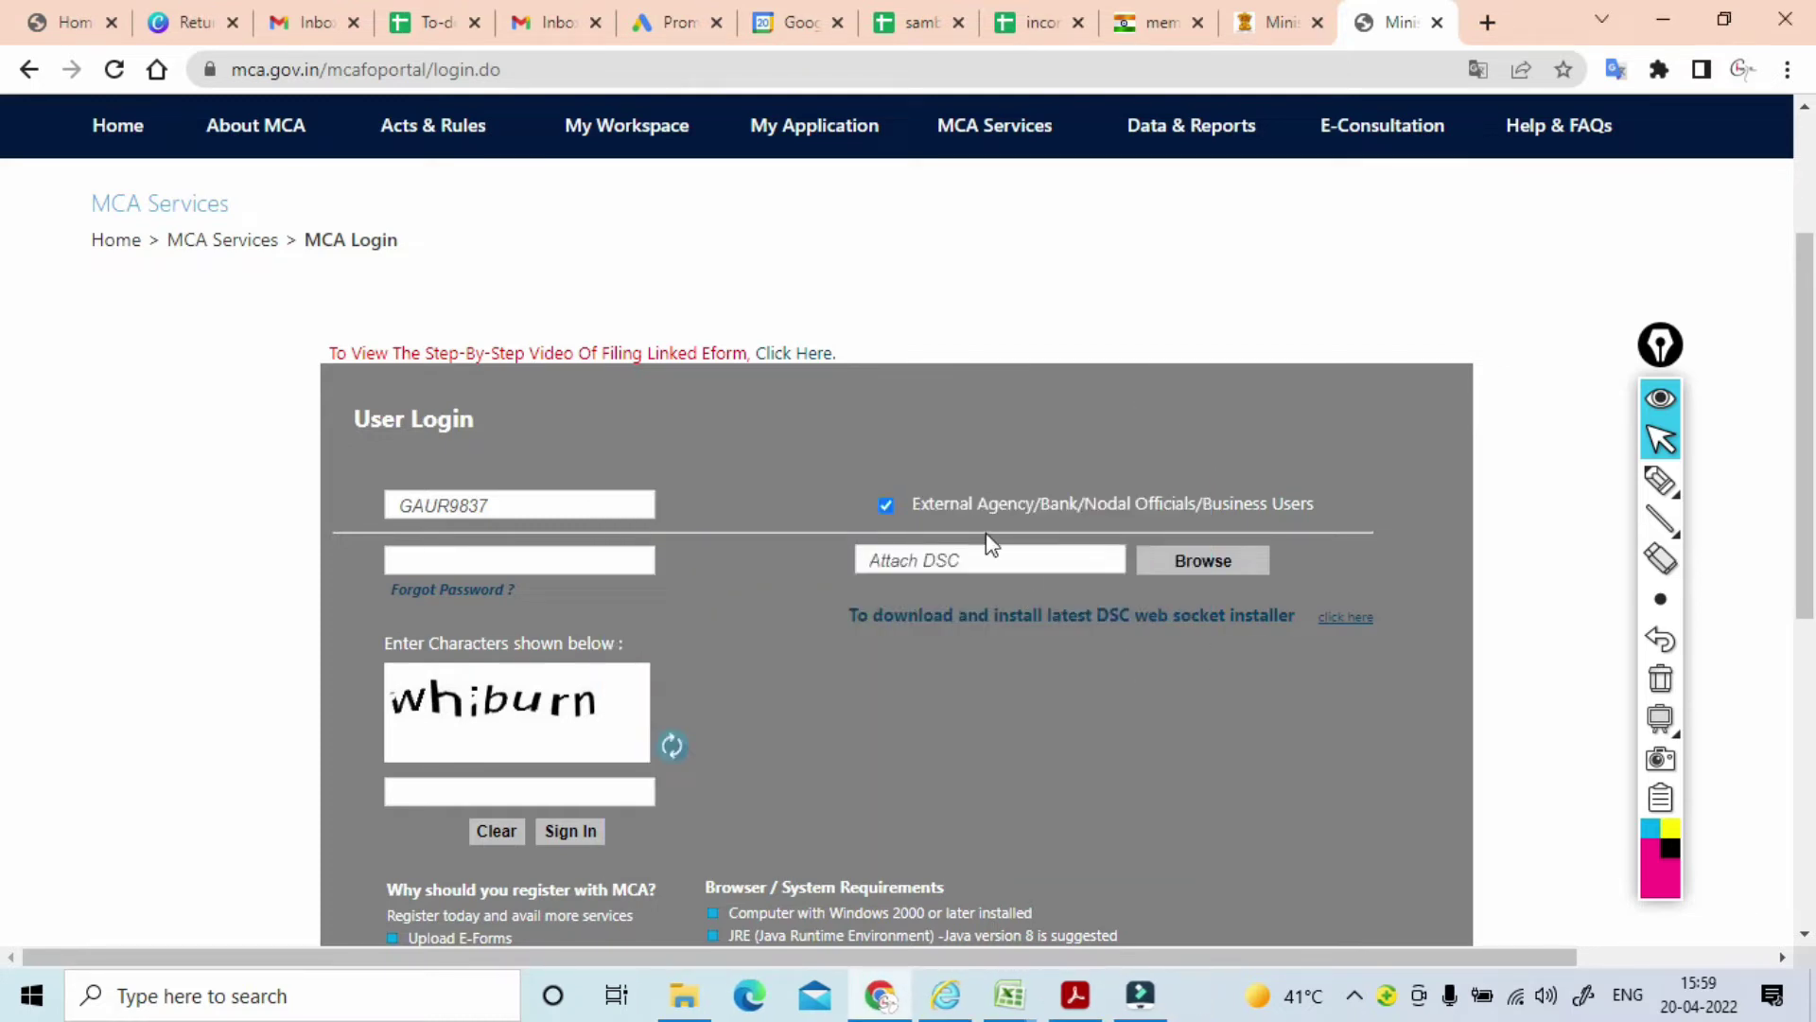
Select the Verasys CA 2014 certificate, sign with it, and enter the token's user PIN to attach the DSC.
left_click(941, 607)
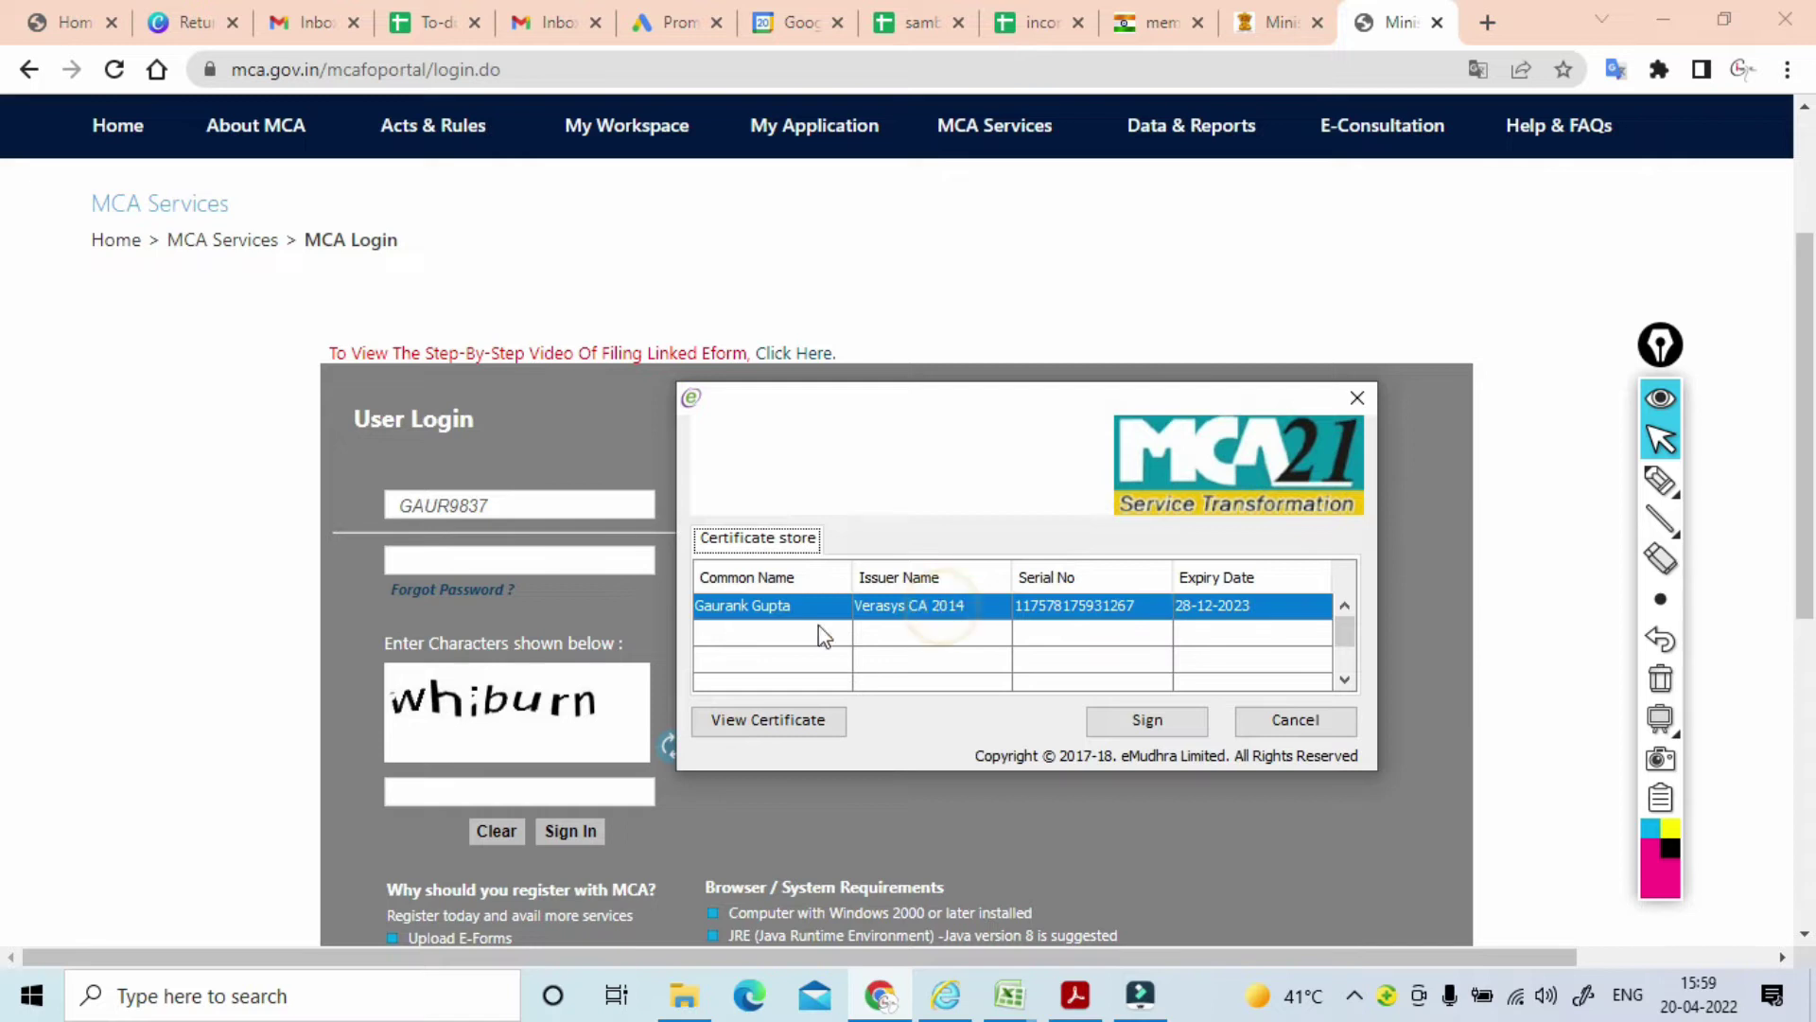
left_click(1142, 724)
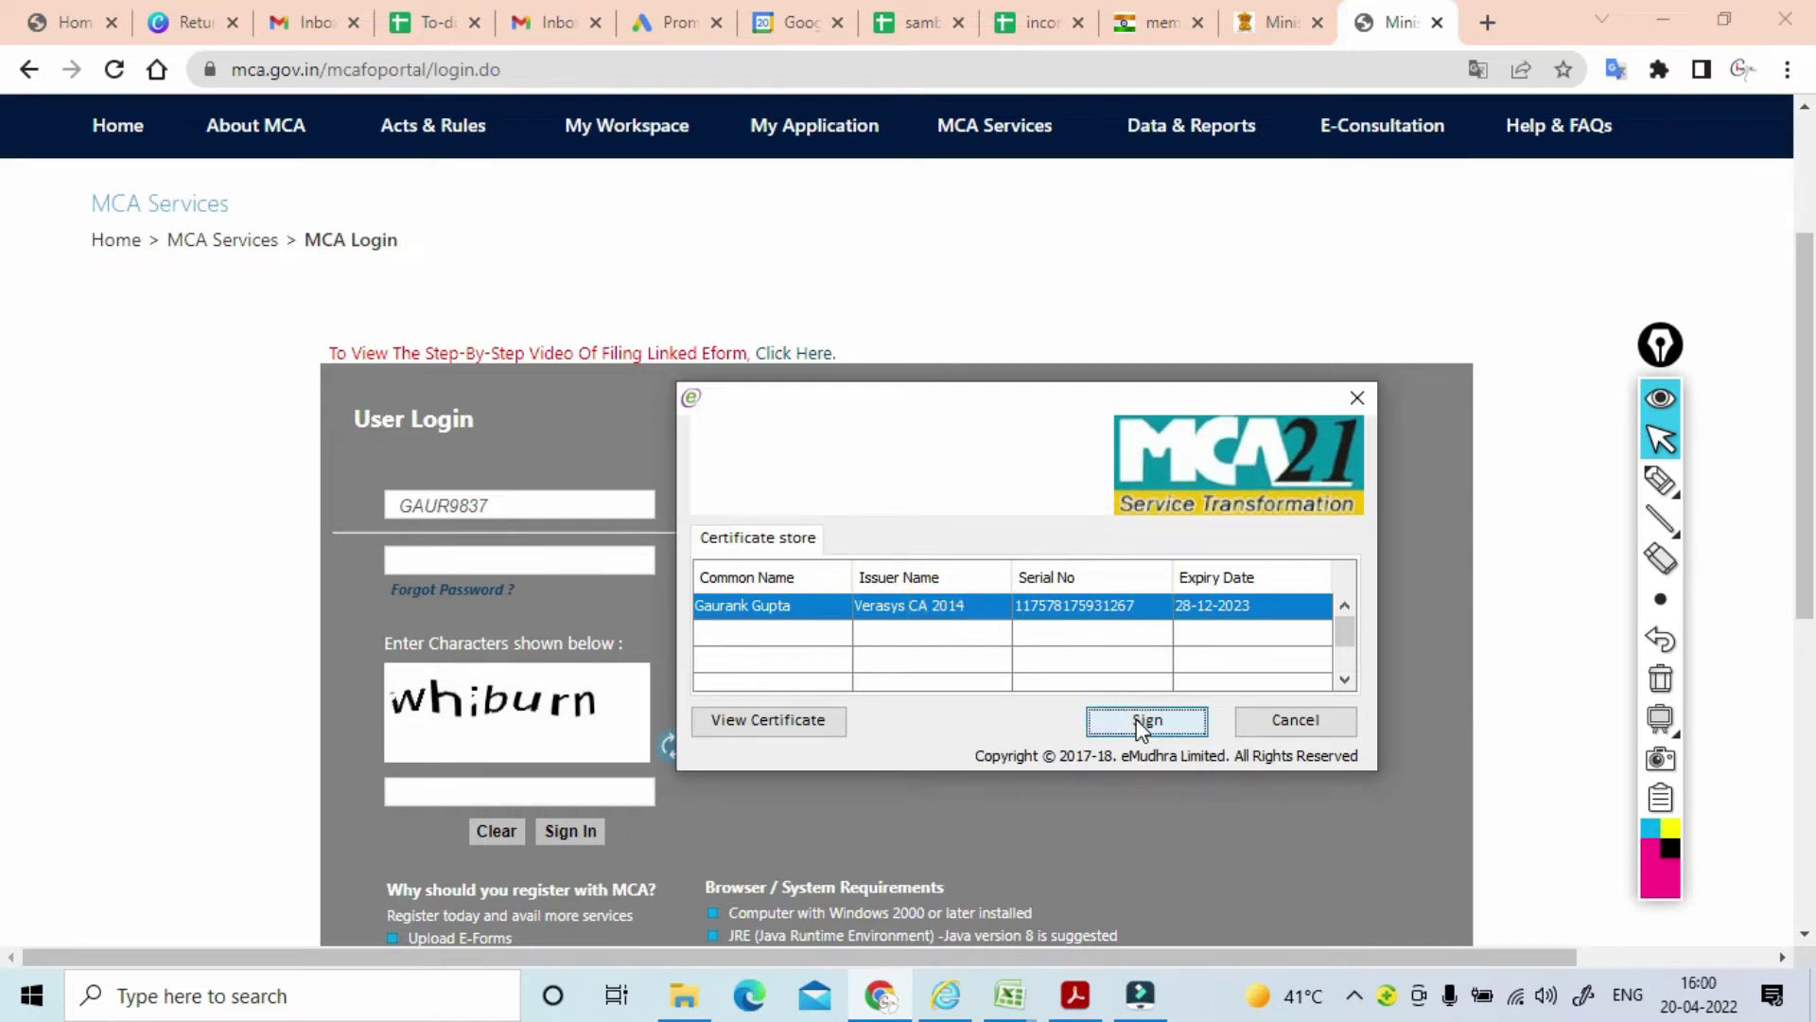
type("•••••••••")
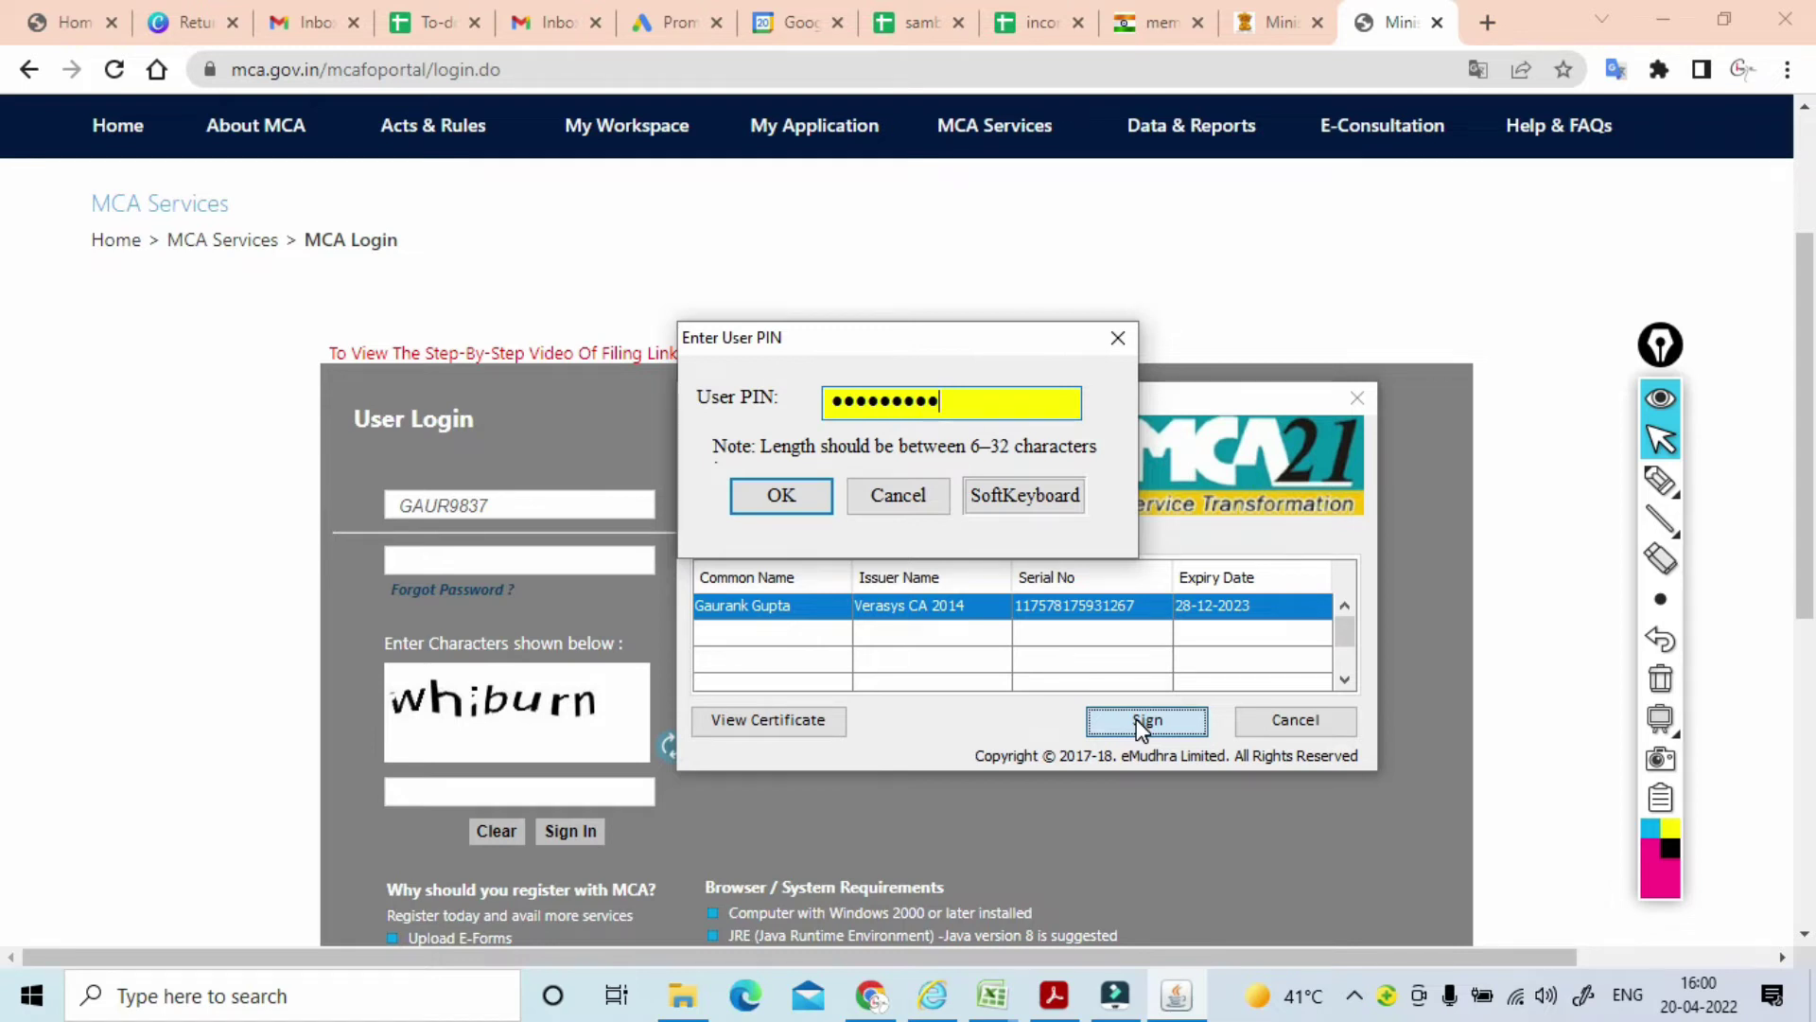
left_click(781, 496)
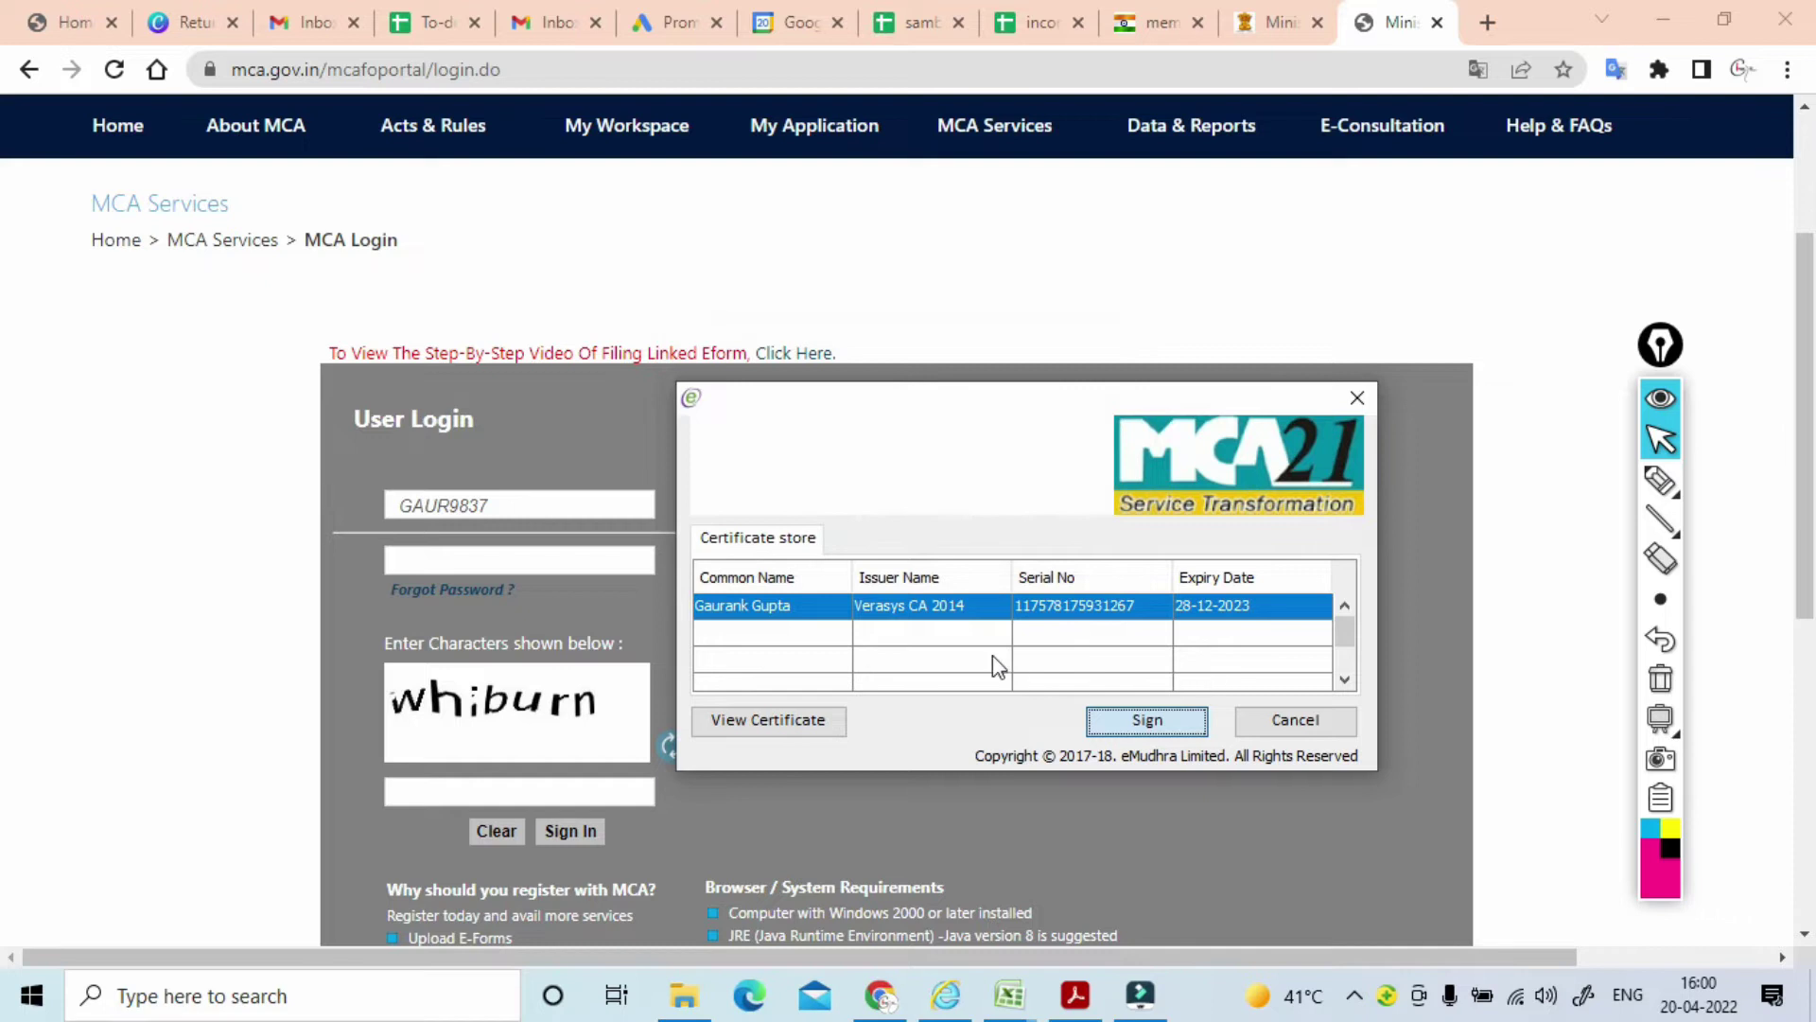
left_click(1147, 719)
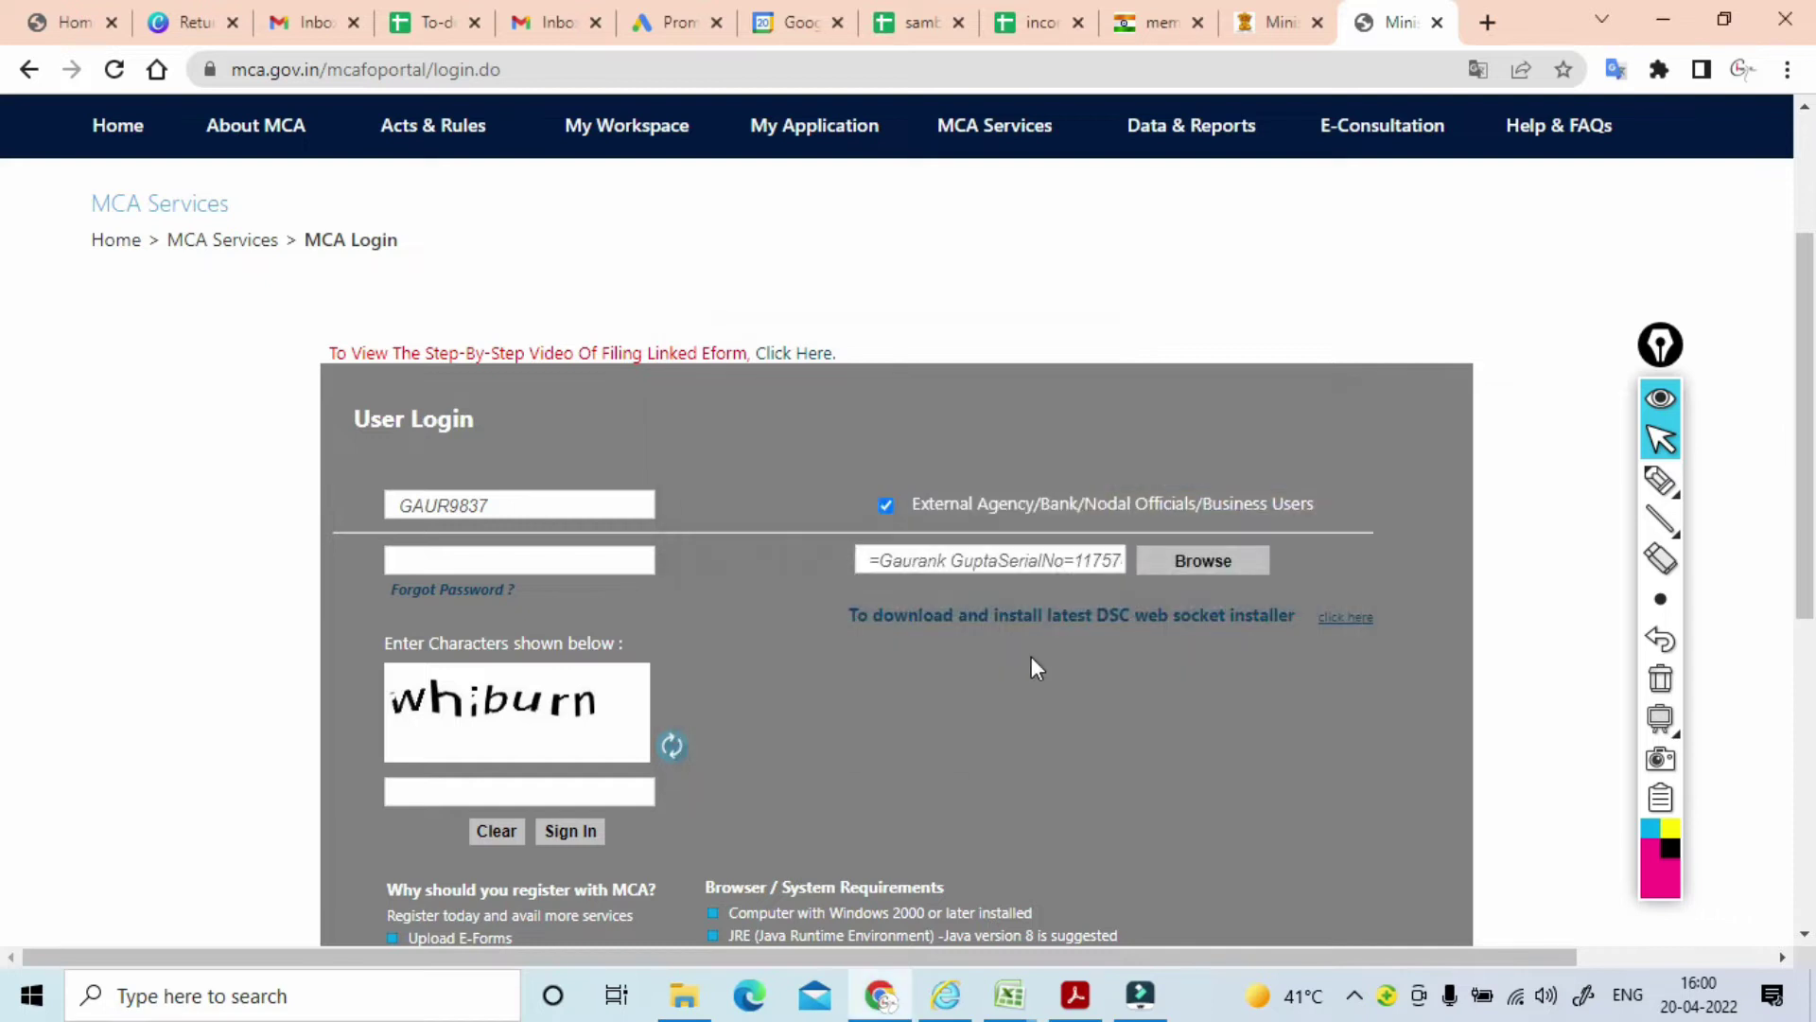
Refresh the captcha until it is readable, enter its characters, and sign in to the account.
left_click(670, 752)
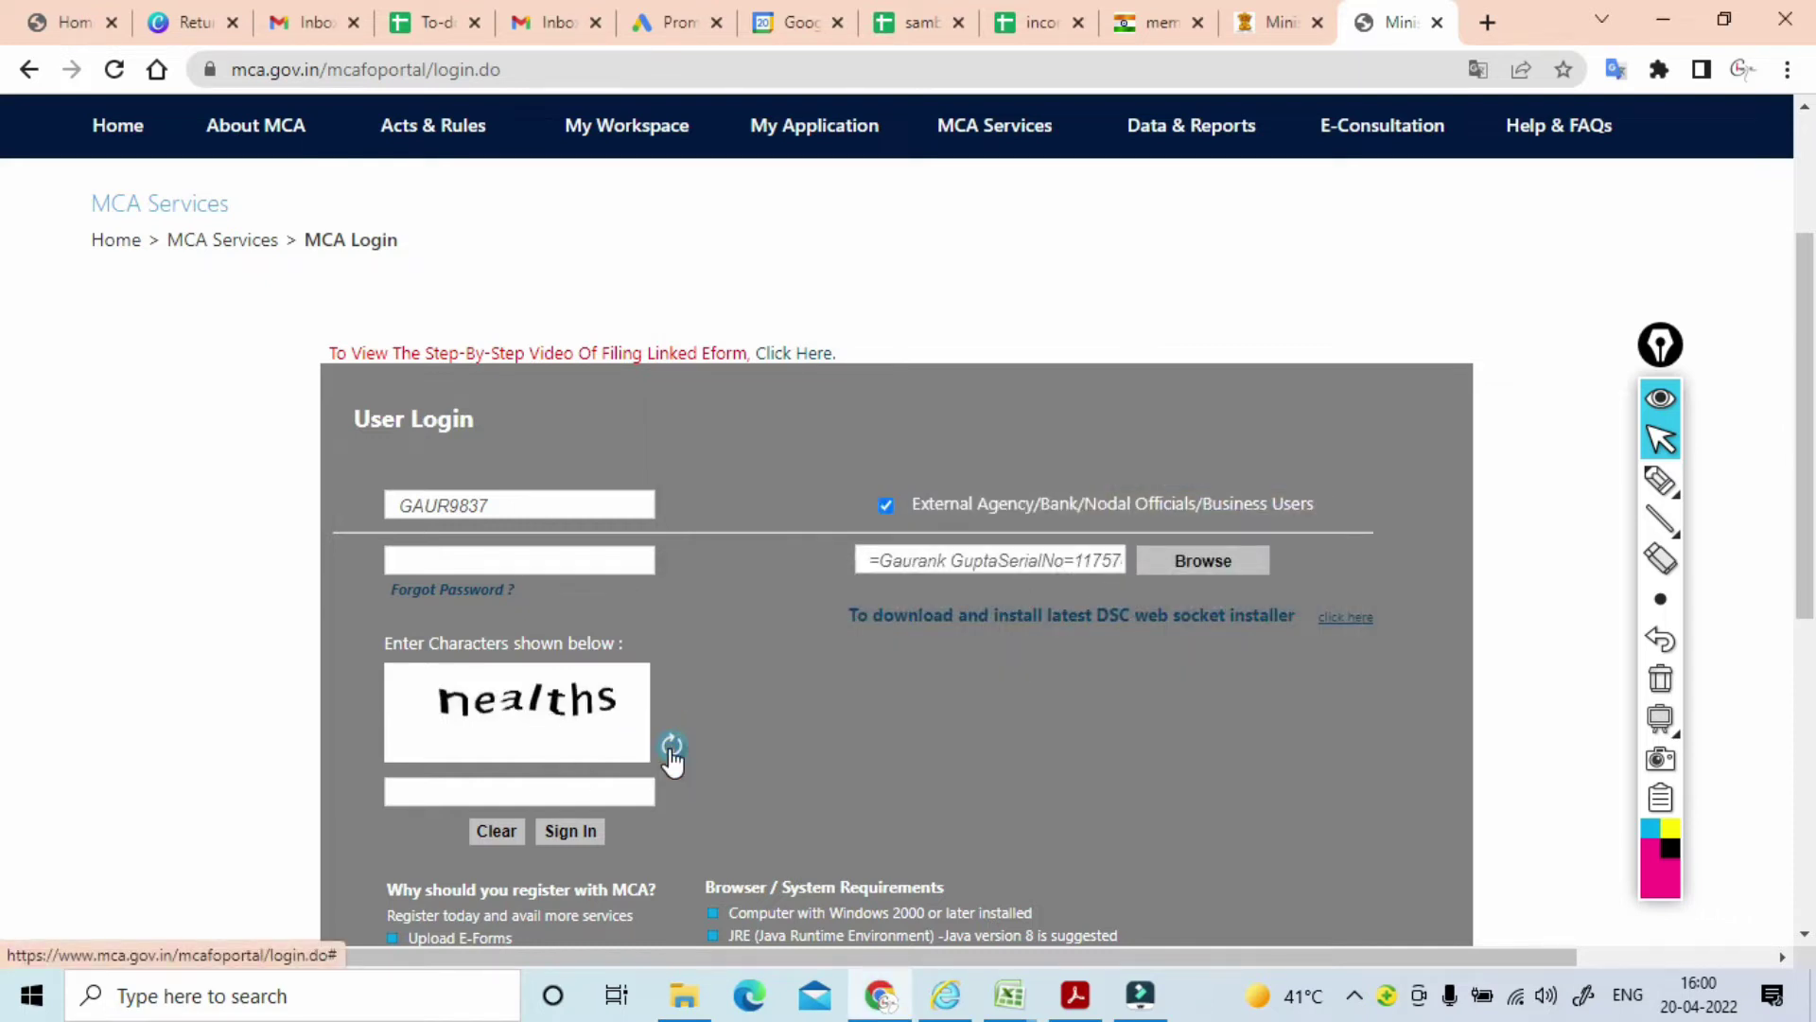
left_click(671, 752)
left_click(671, 753)
left_click(671, 752)
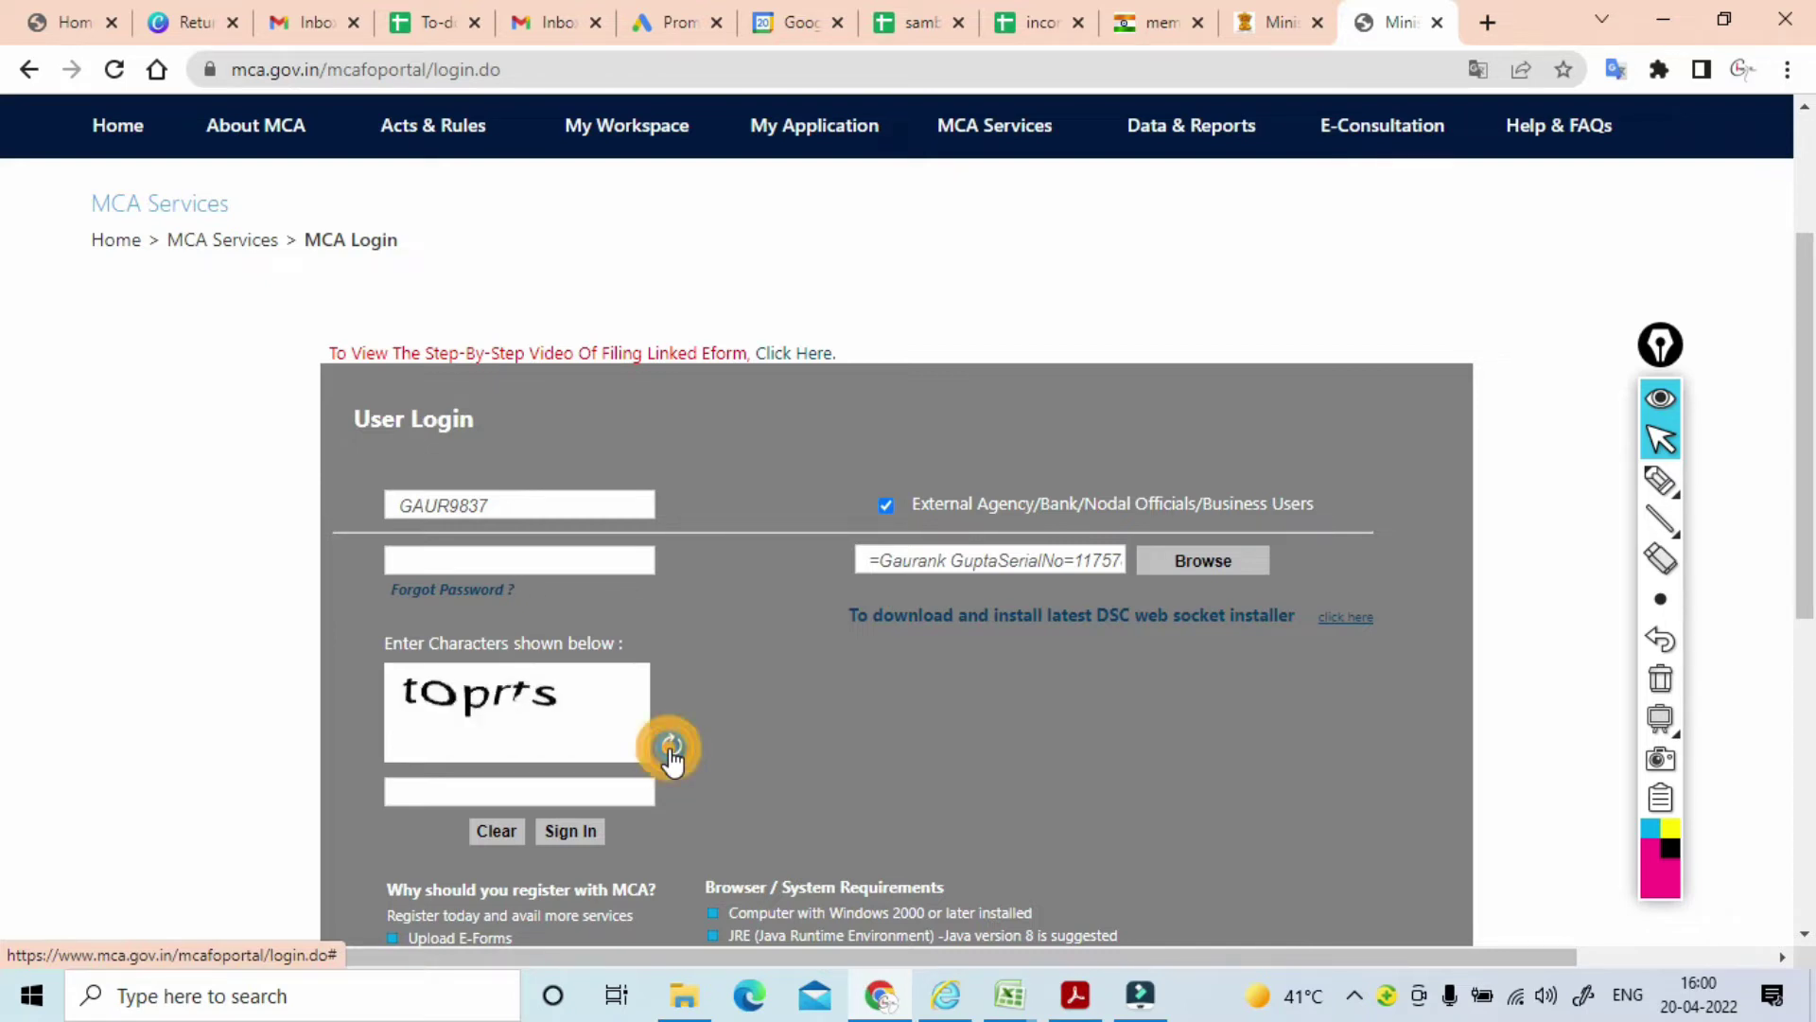
left_click(535, 788)
left_click(536, 785)
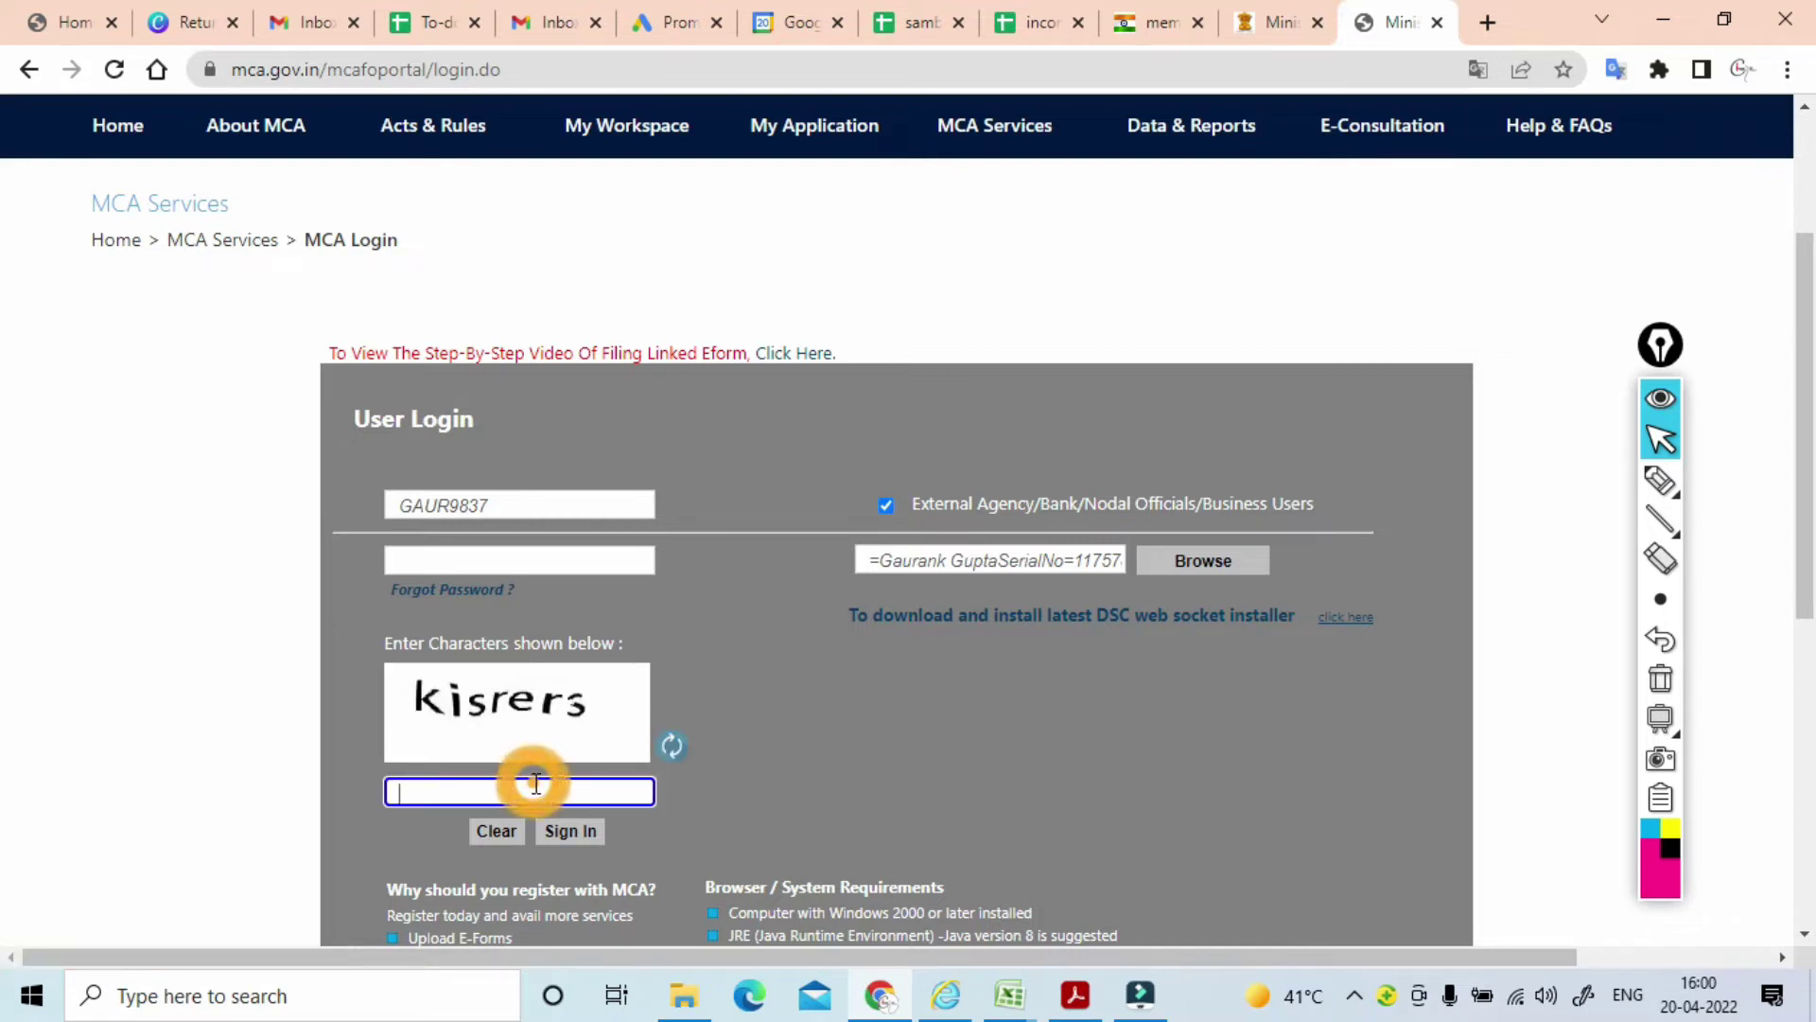
type("kis")
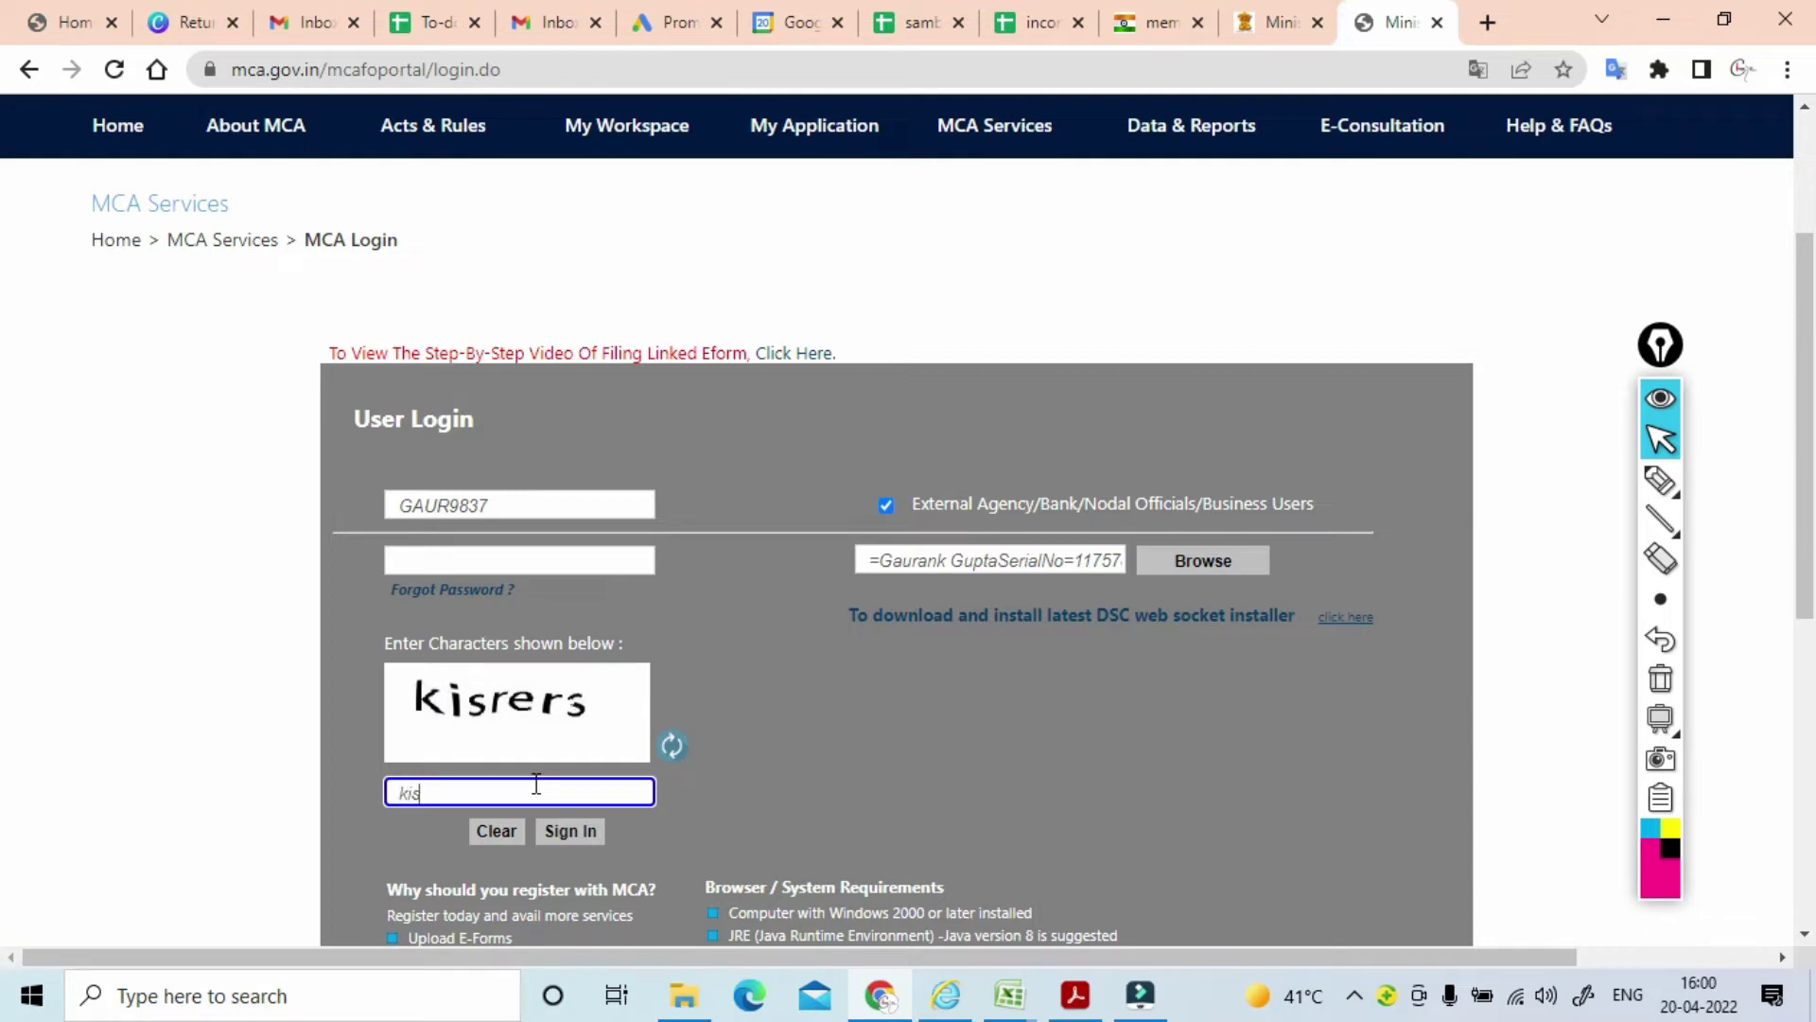
type("rers")
left_click(570, 828)
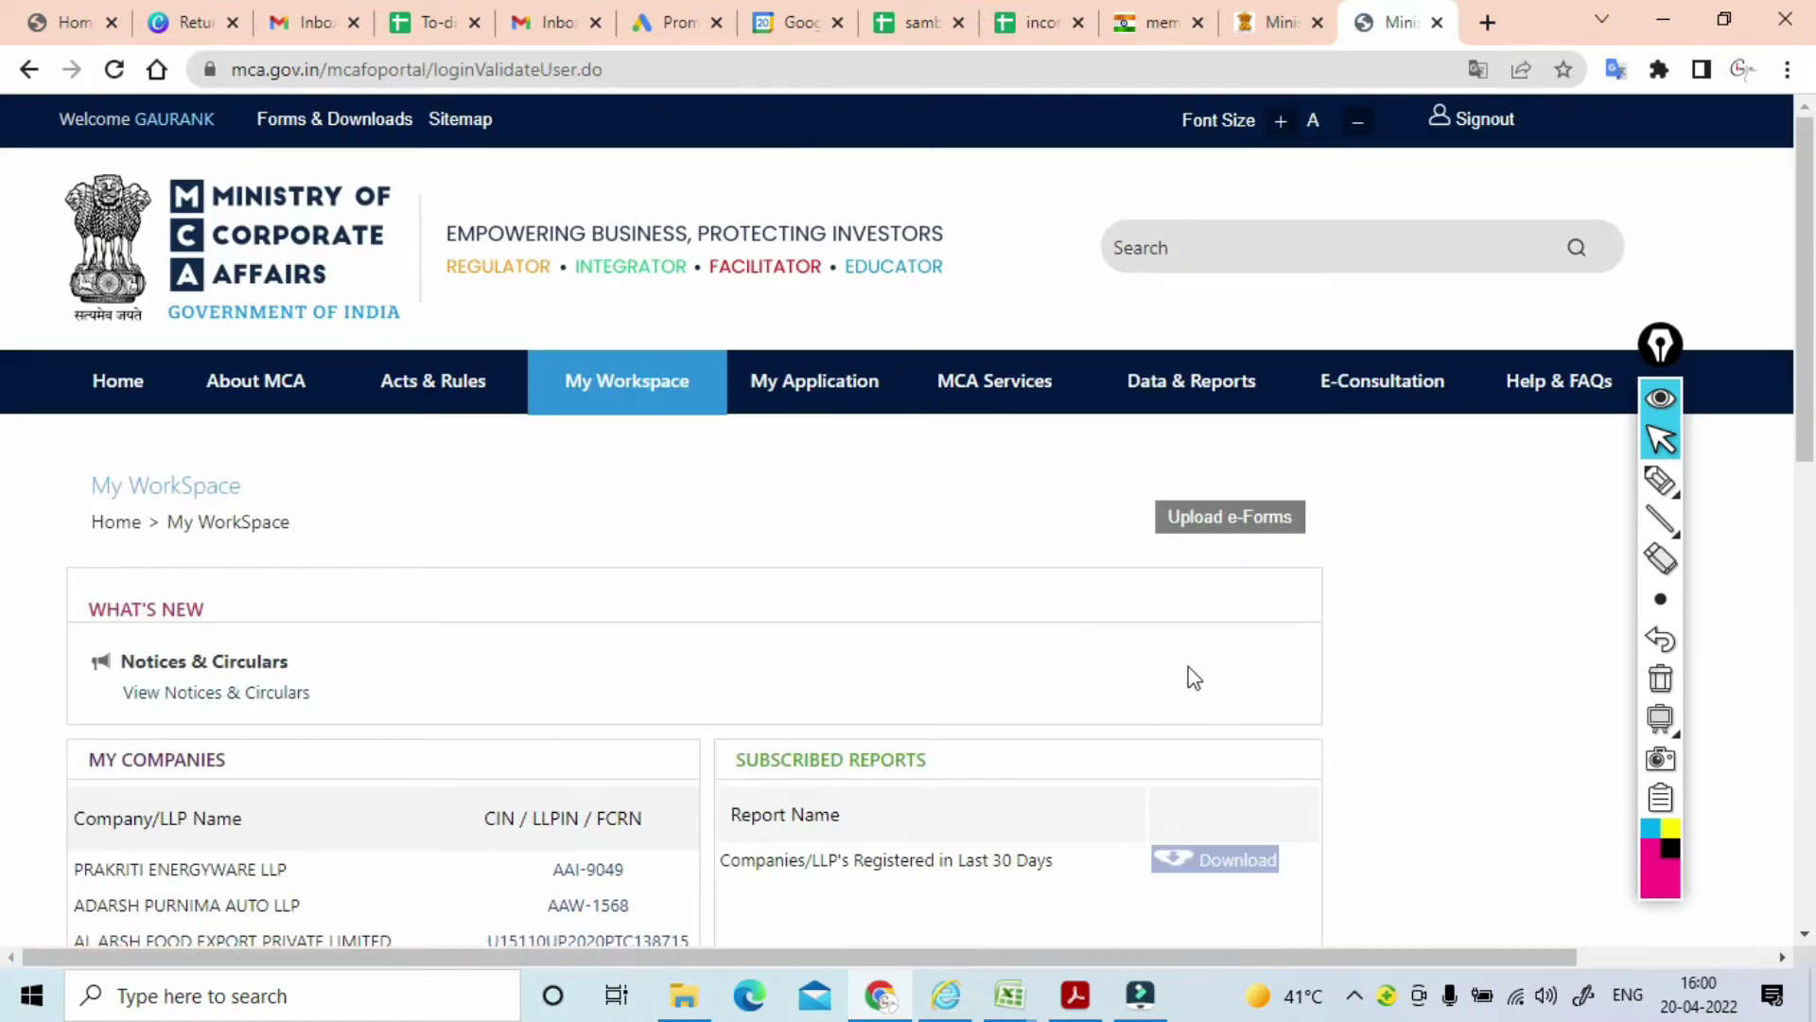
Open My Workspace and show its My Companies list.
left_click(647, 397)
scroll(1784, 410, "down", 4)
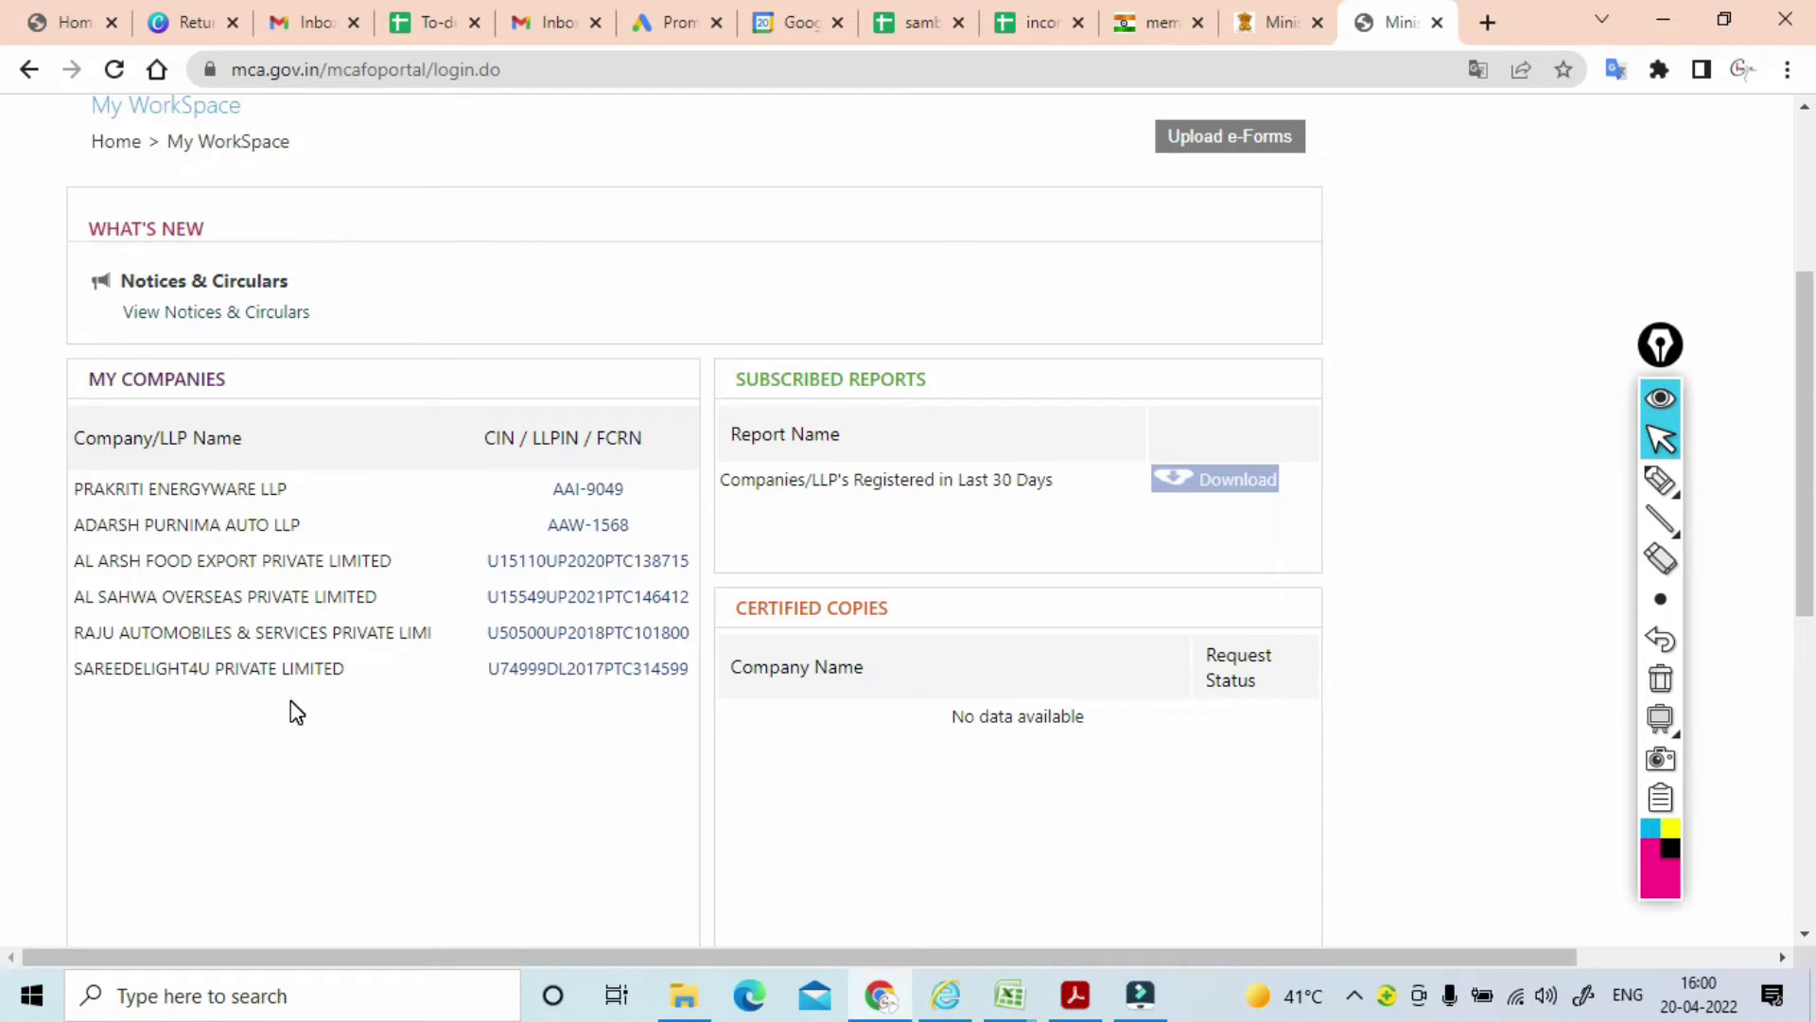
Tick the entries in the My Companies list with the pen and clear the marks.
left_click(1660, 480)
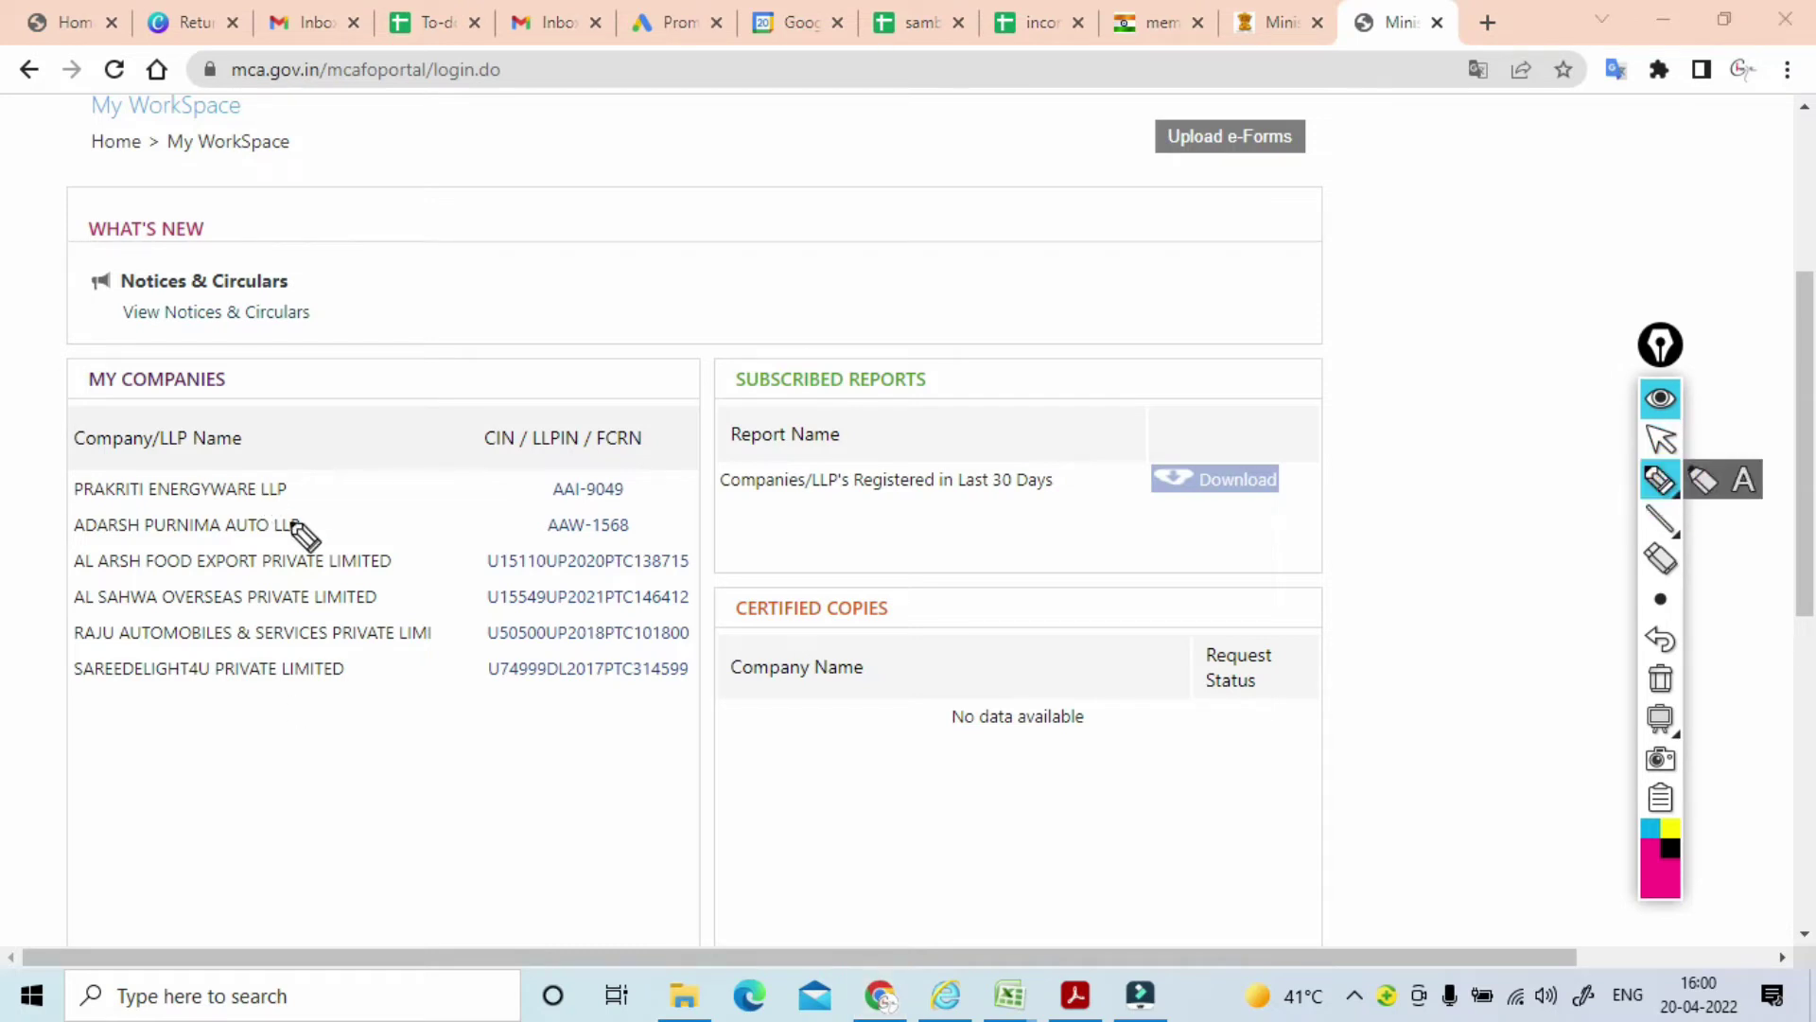
left_click_drag(26, 487, 71, 450)
left_click_drag(40, 544, 78, 490)
left_click_drag(43, 582, 76, 538)
left_click_drag(43, 615, 76, 571)
mouse_move(47, 652)
left_mouse_down()
mouse_move(83, 615)
mouse_move(56, 673)
mouse_move(99, 624)
left_mouse_up()
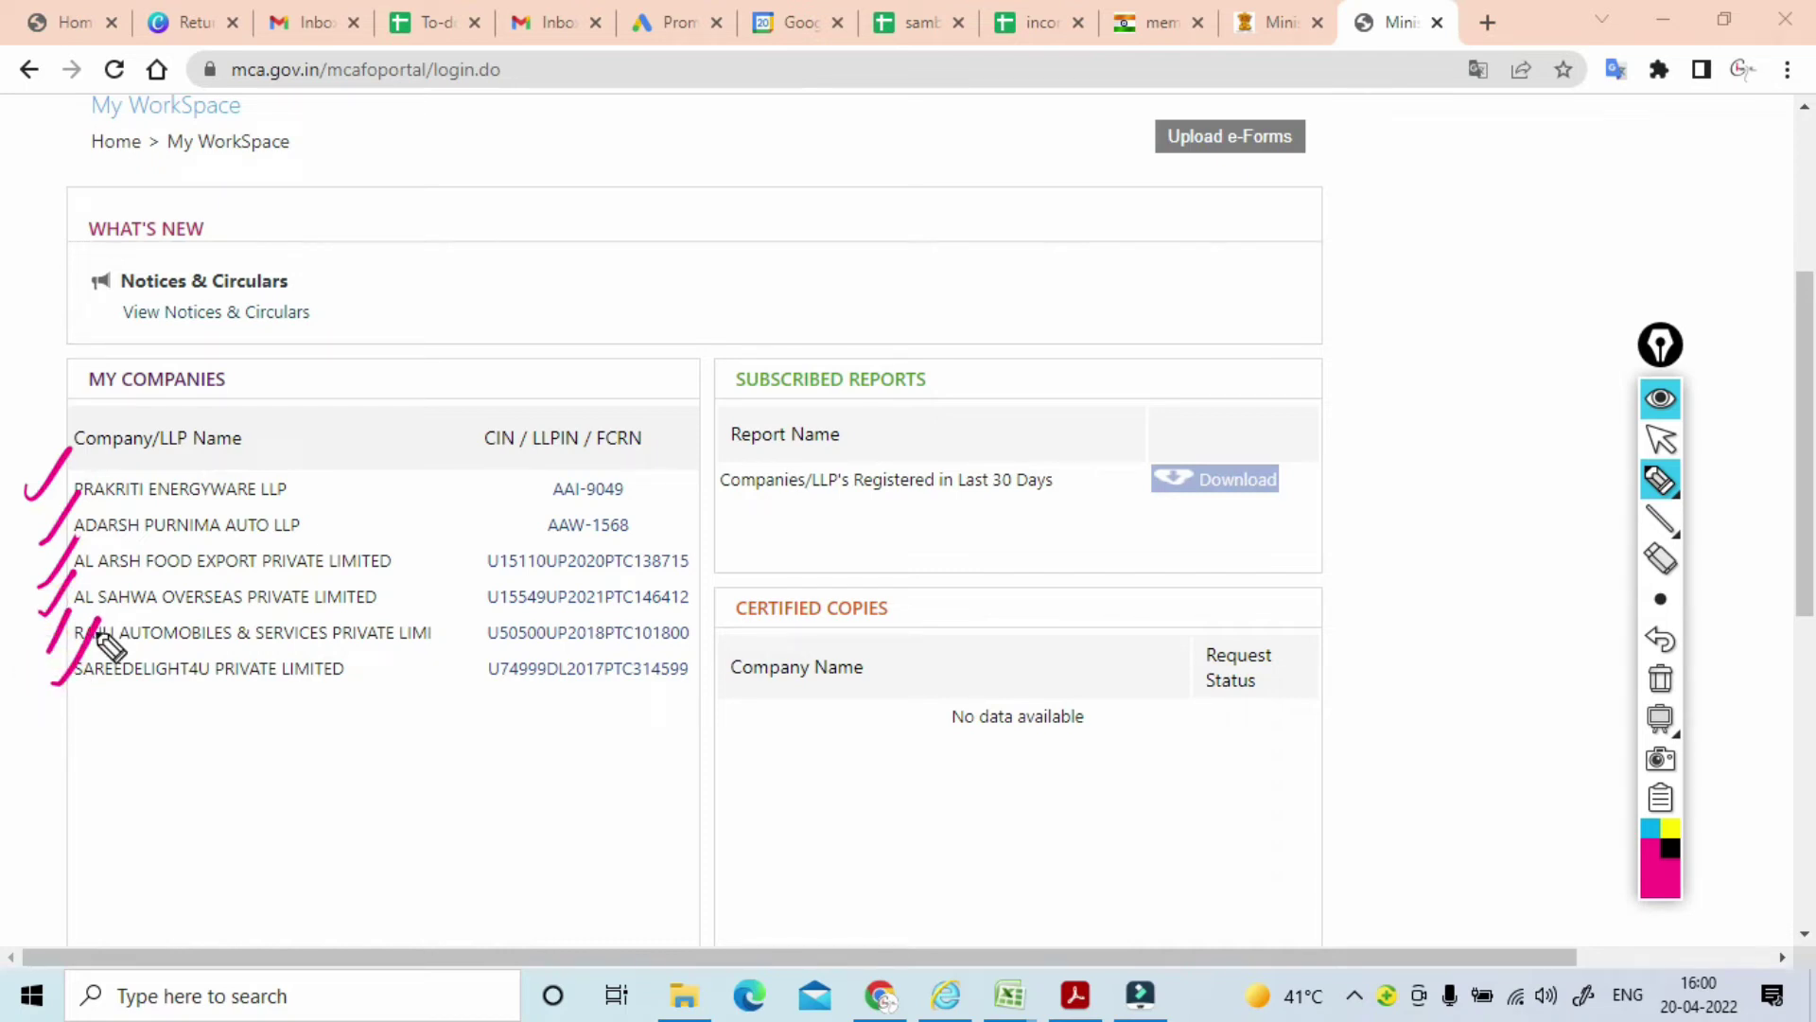
left_click(1660, 678)
left_click(1662, 440)
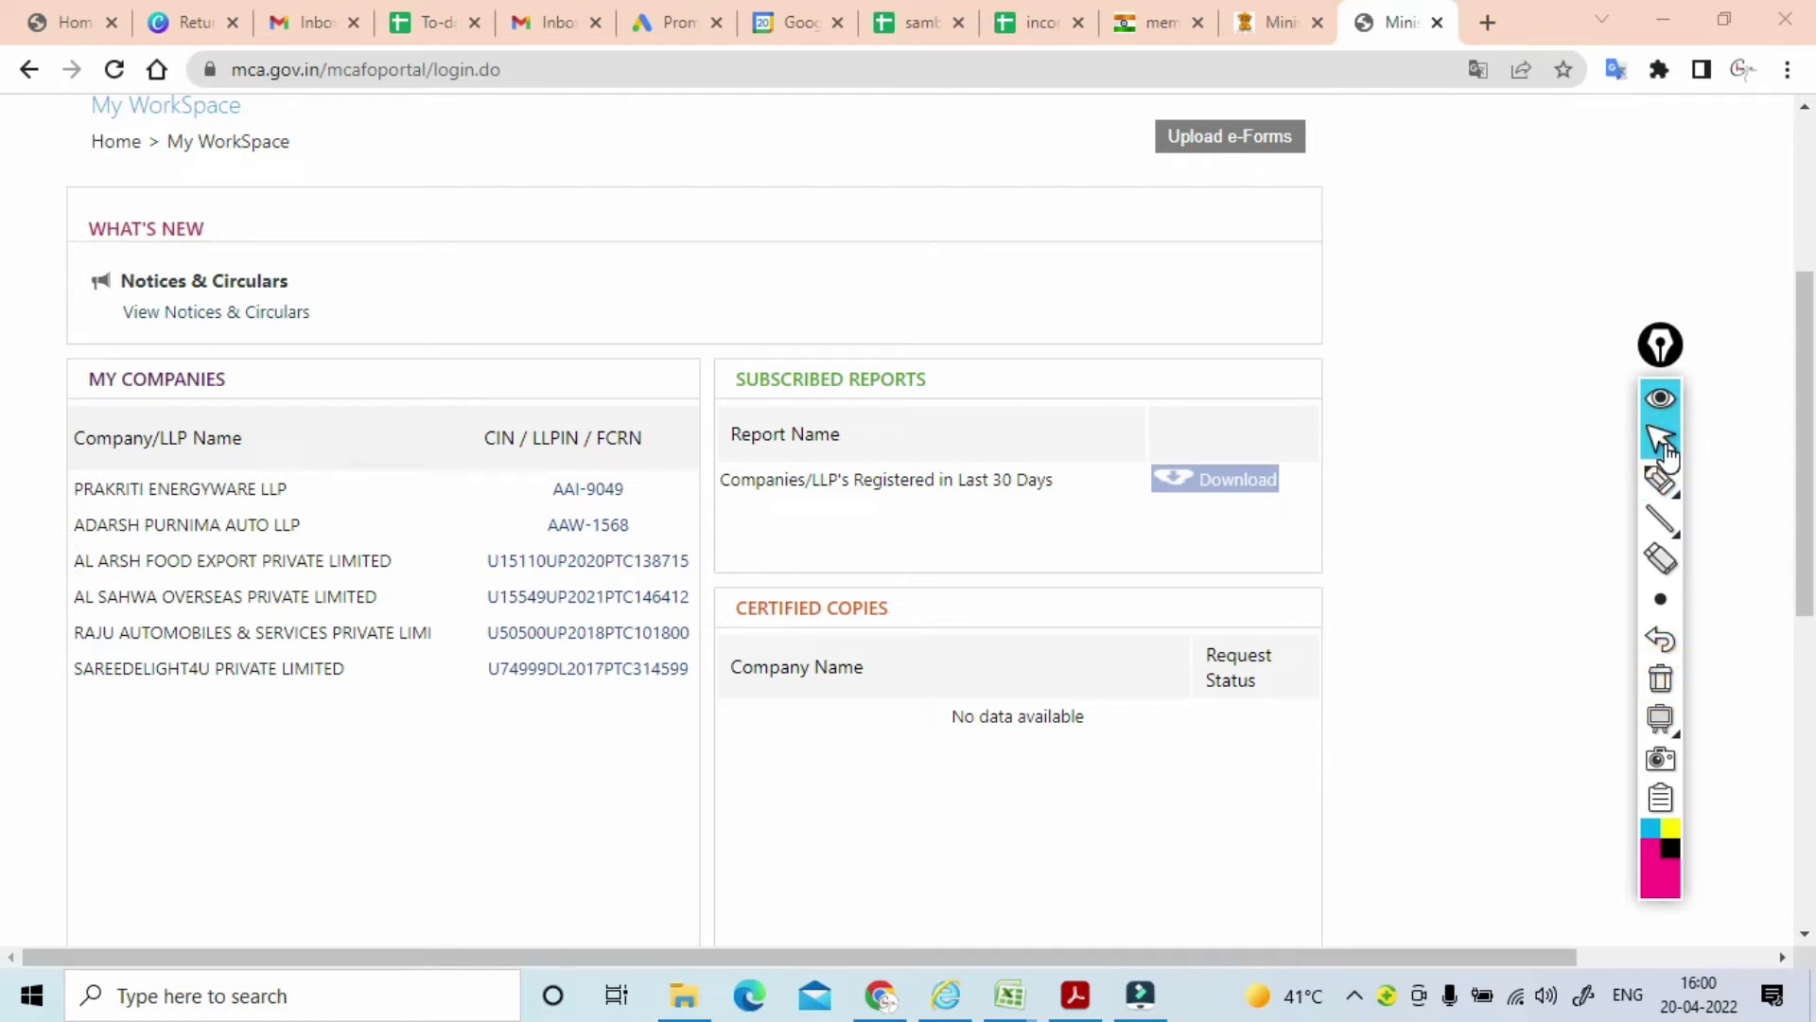
Open the e-form filing status of AL ARSH FOOD EXPORT PRIVATE LIMITED from the My Companies list.
left_click(166, 556)
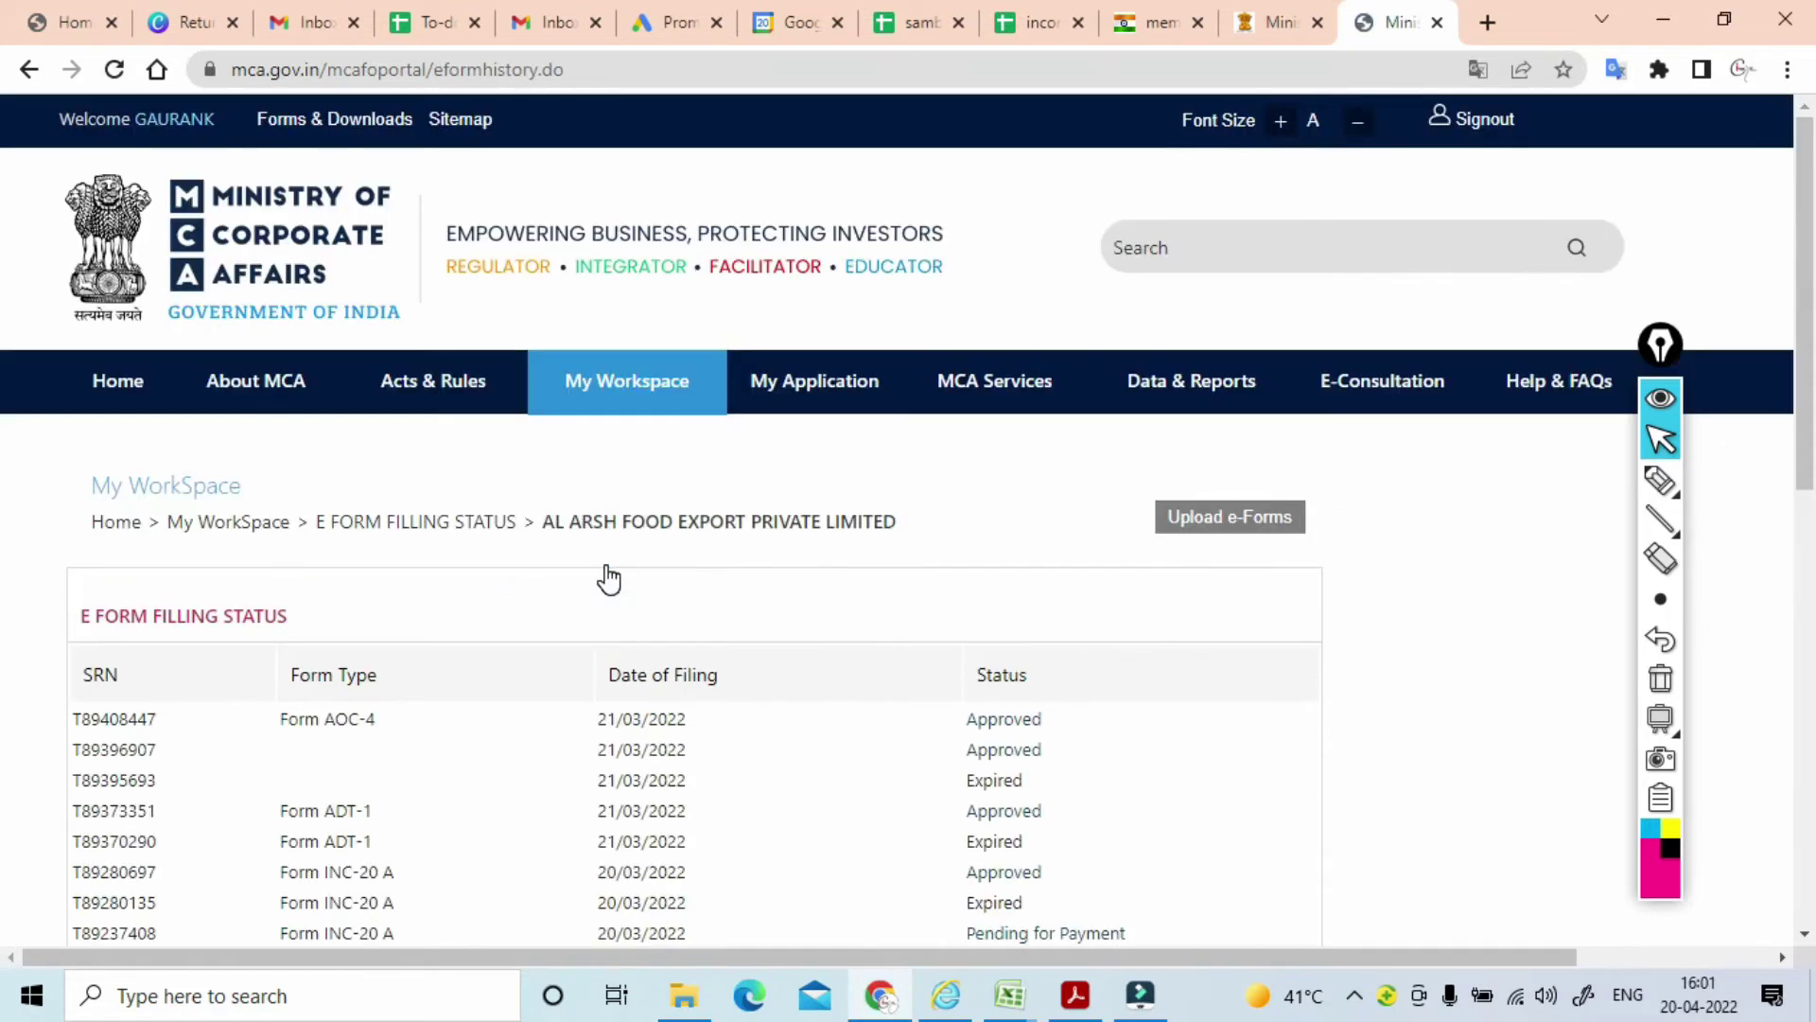
scroll(606, 565, "down", 3)
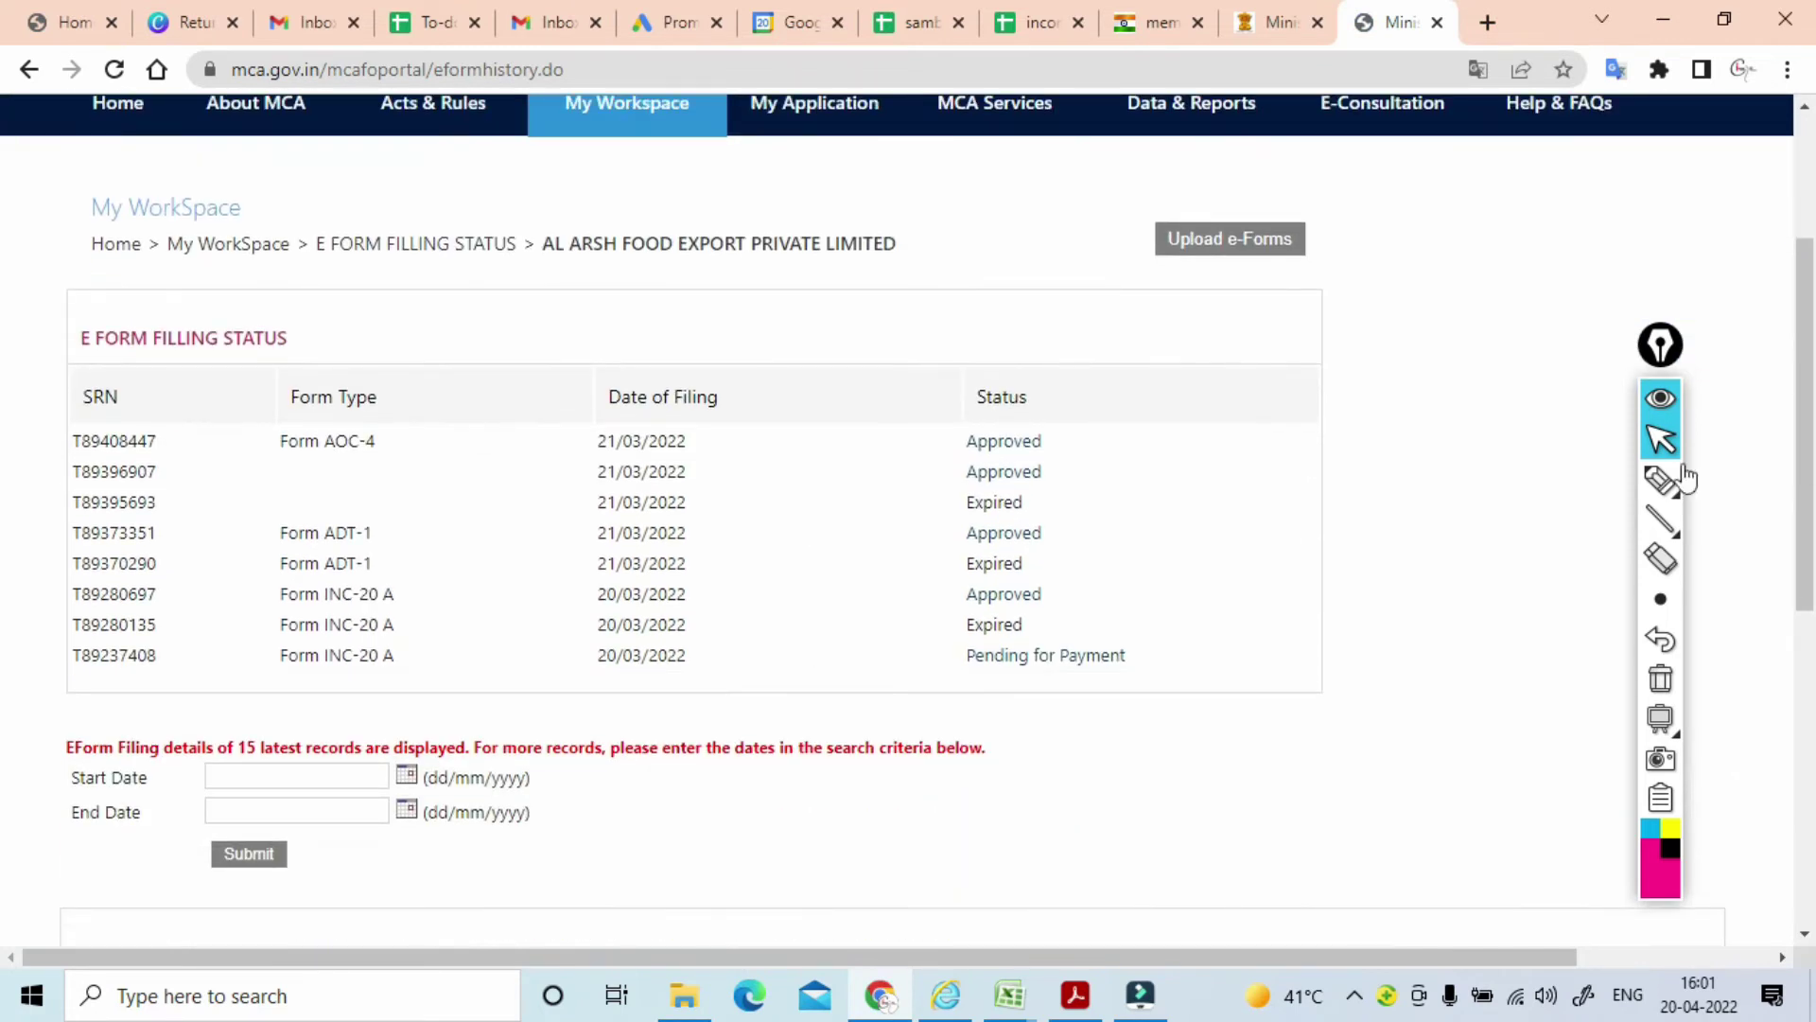
Mark the AOC-4, ADT-1 and INC-20 A entries in the Form Type column with the pen and clear the marks.
left_click(1655, 487)
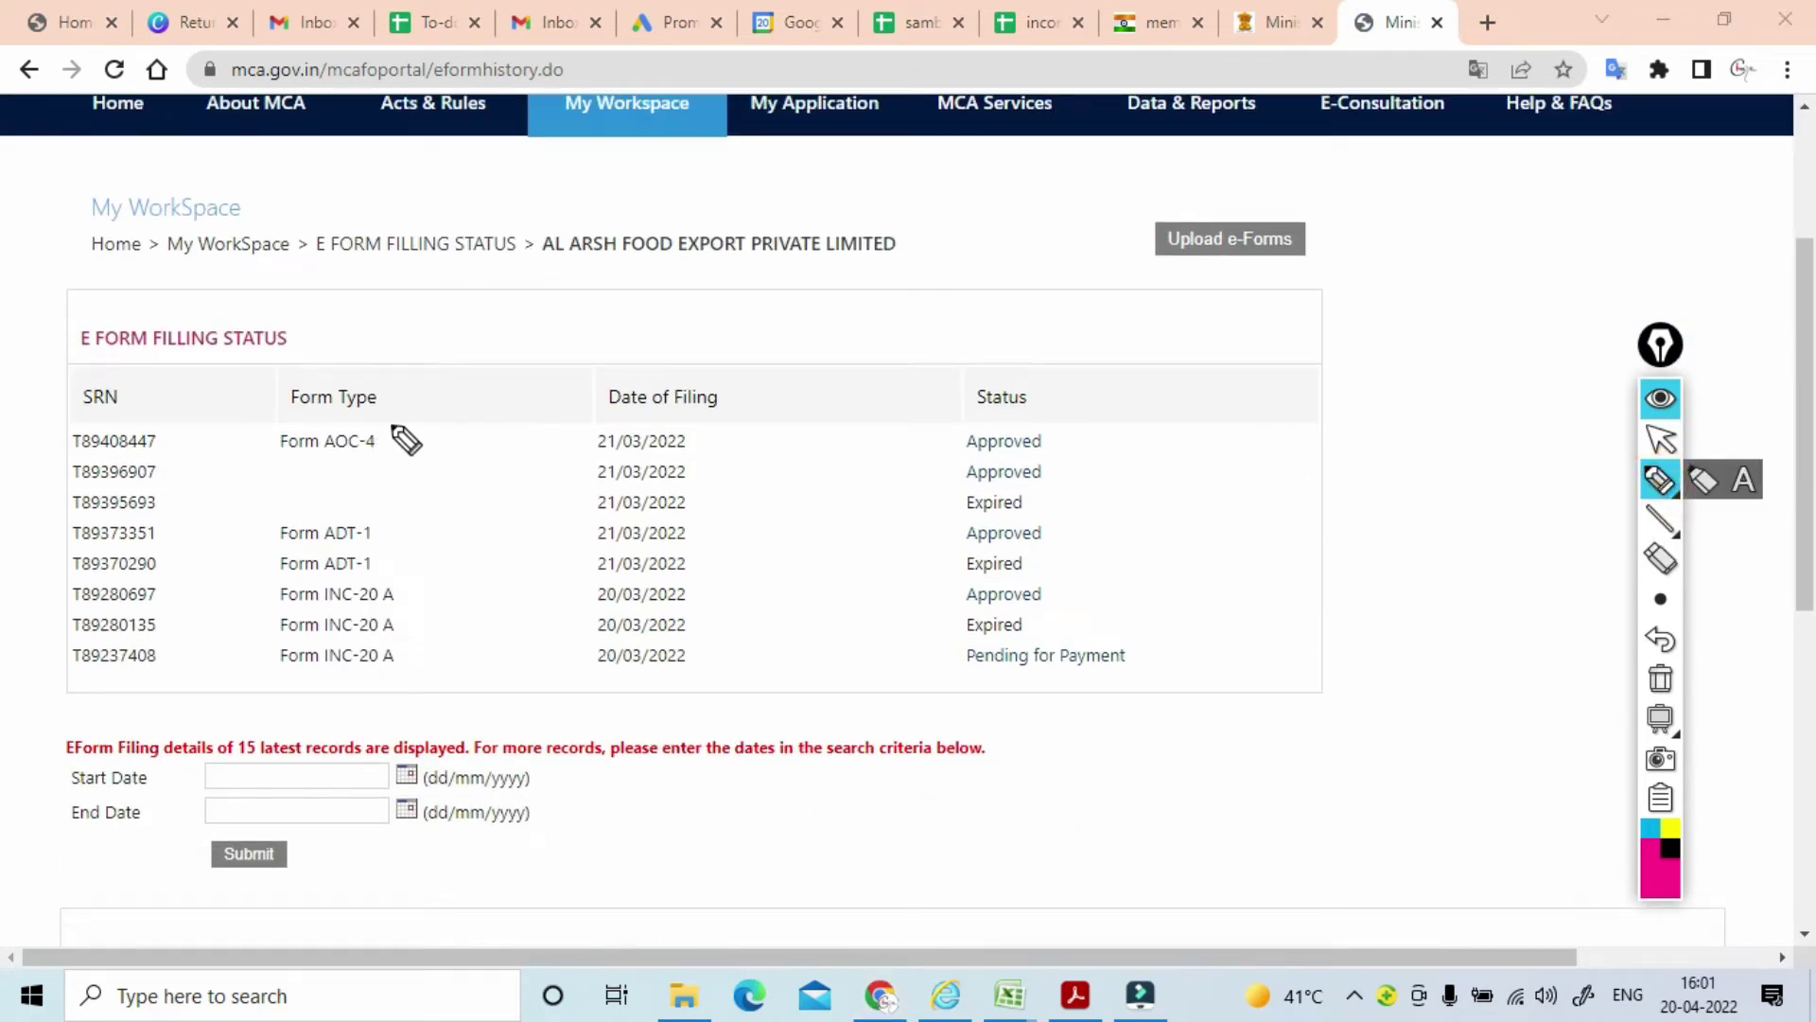
left_click_drag(393, 399, 397, 409)
left_click_drag(393, 527, 367, 523)
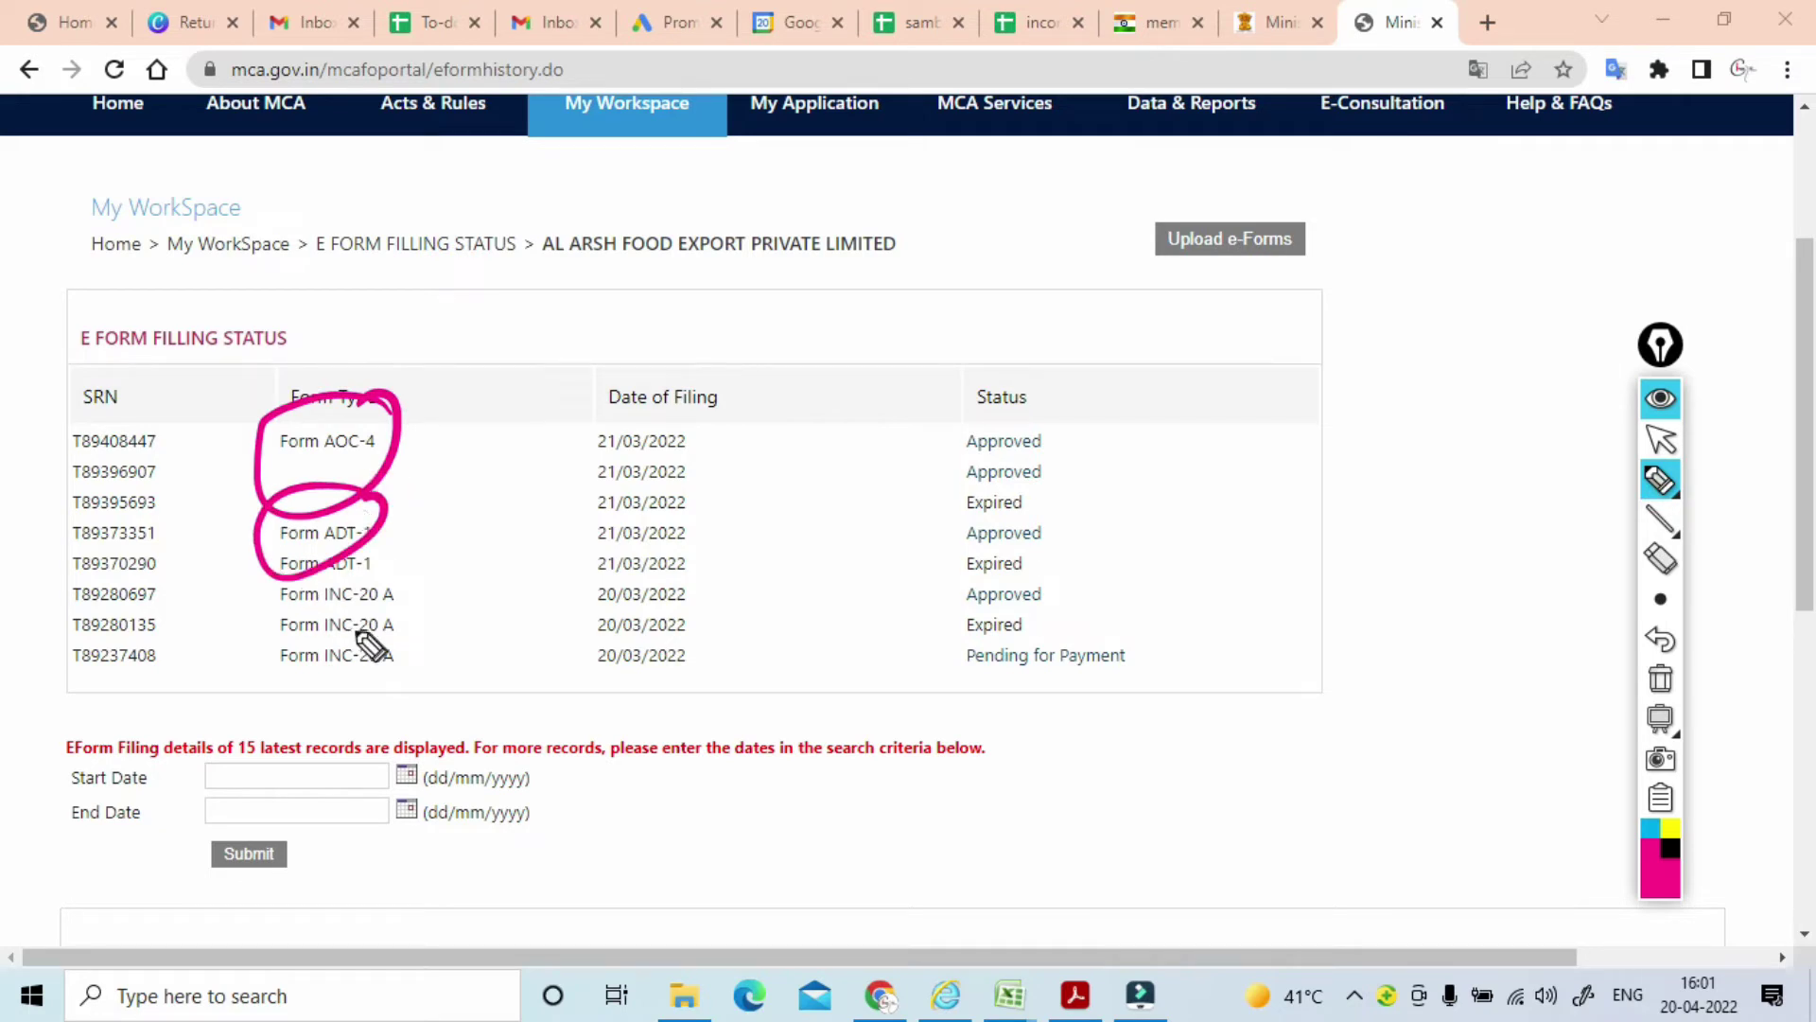
left_click_drag(286, 620, 409, 603)
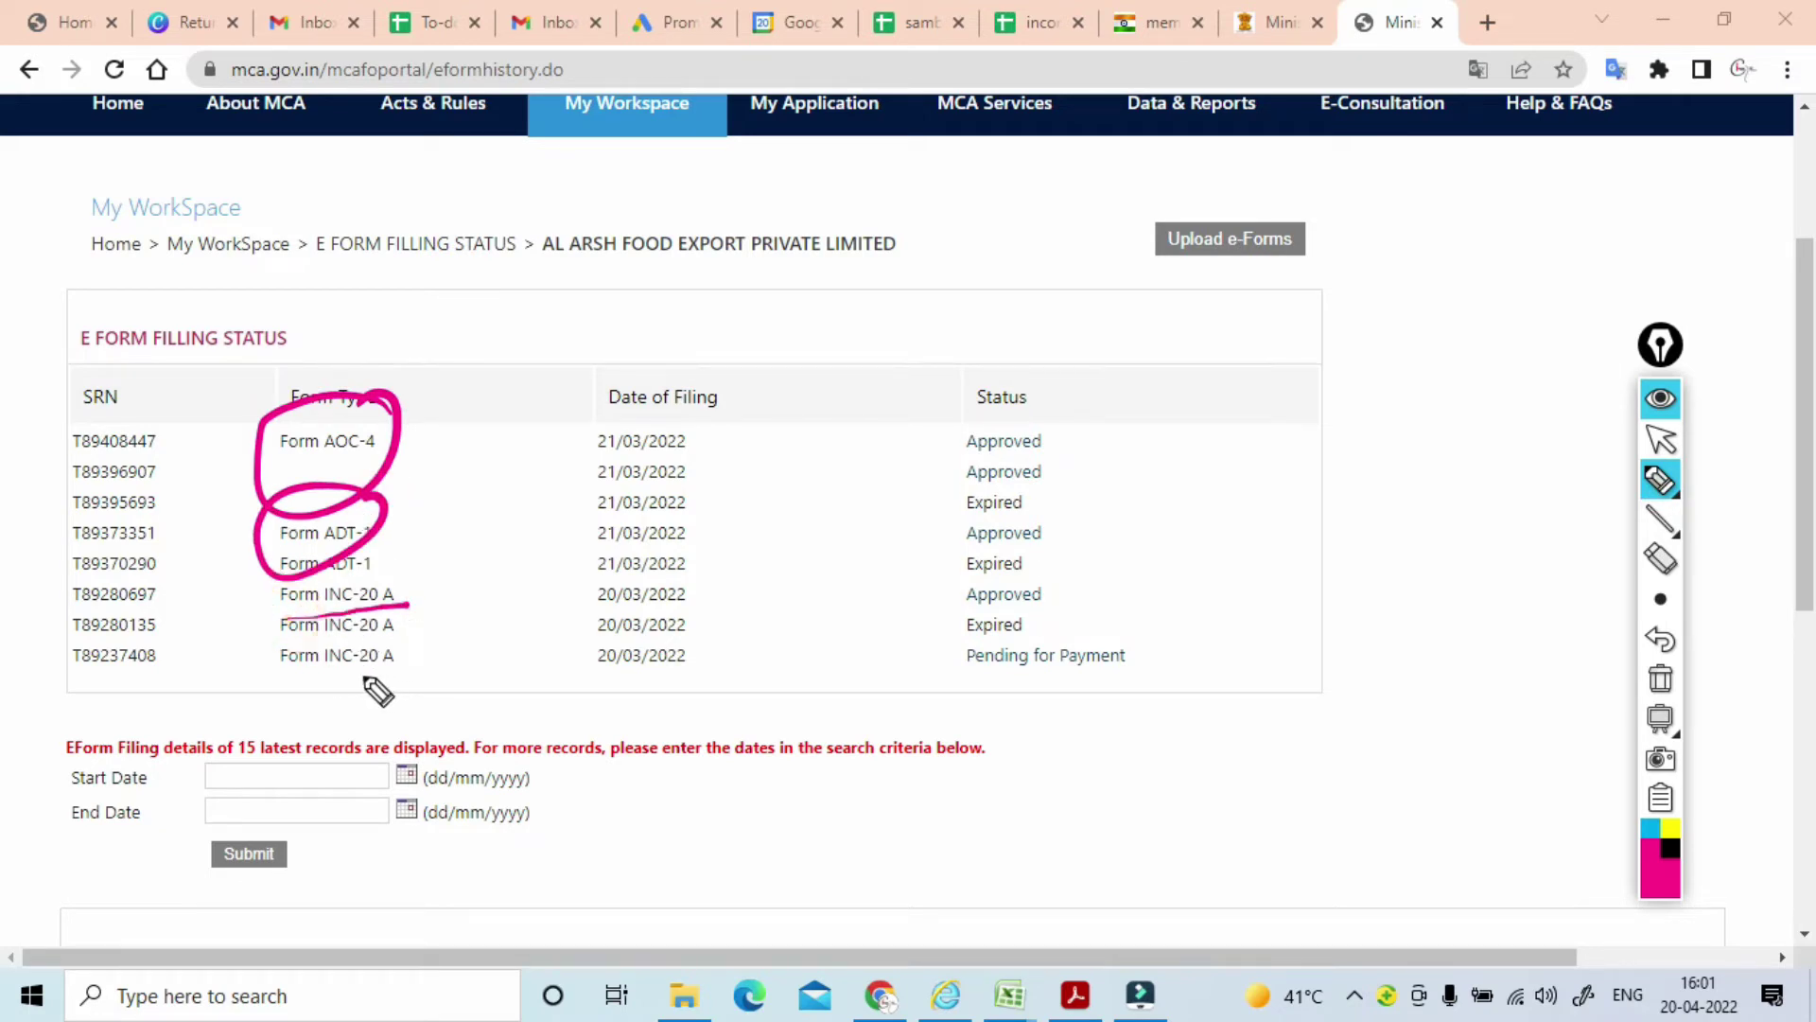
left_click_drag(299, 644, 401, 647)
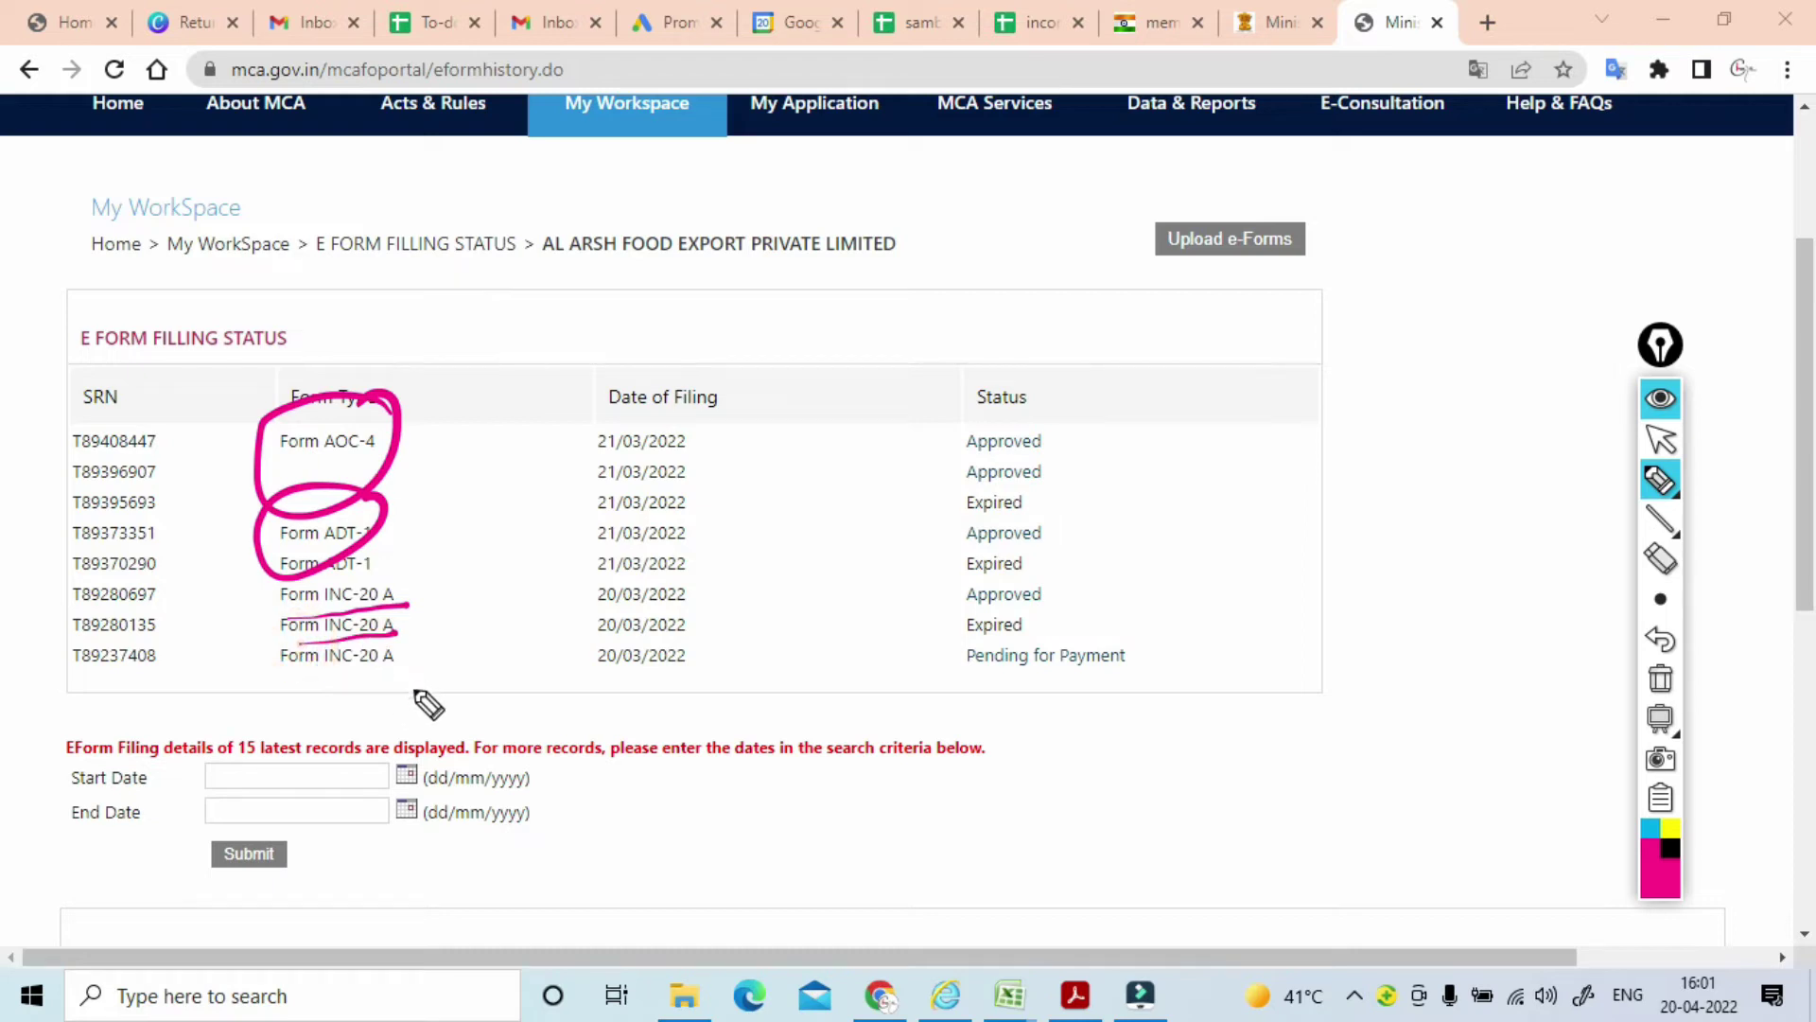
mouse_move(396, 652)
left_mouse_down()
mouse_move(430, 579)
mouse_move(432, 417)
left_mouse_up()
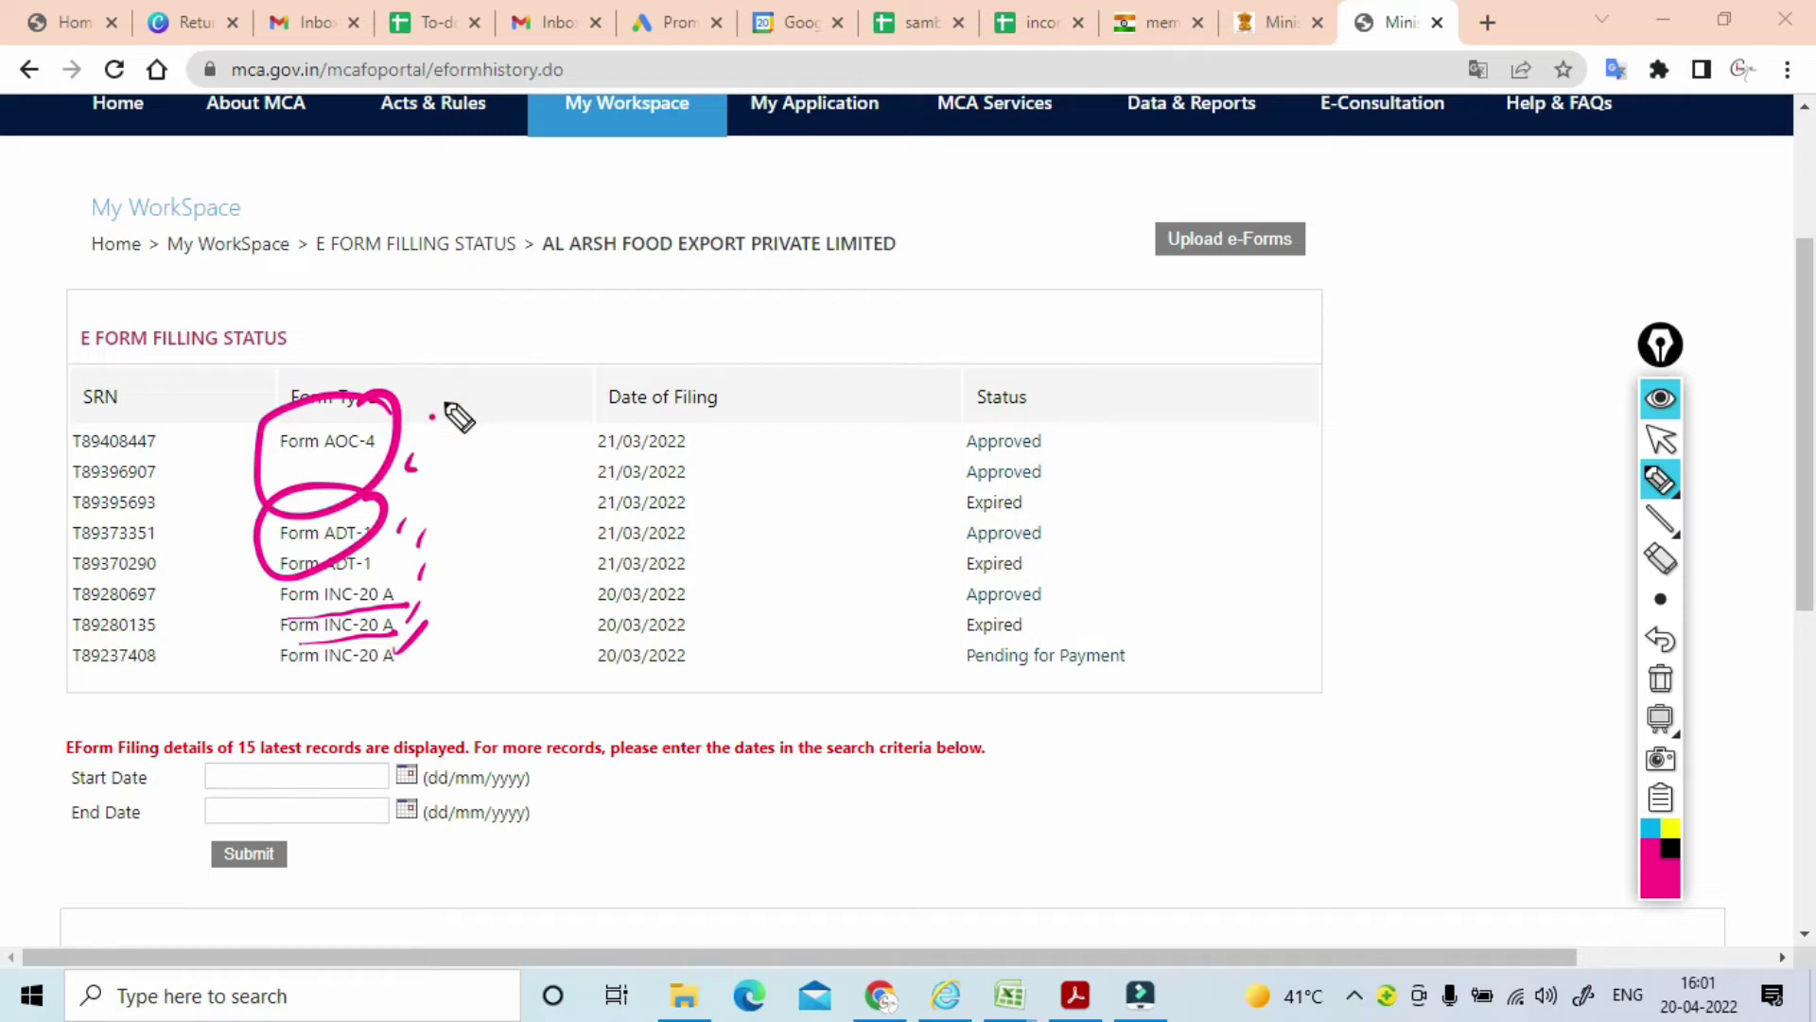
left_click(639, 127)
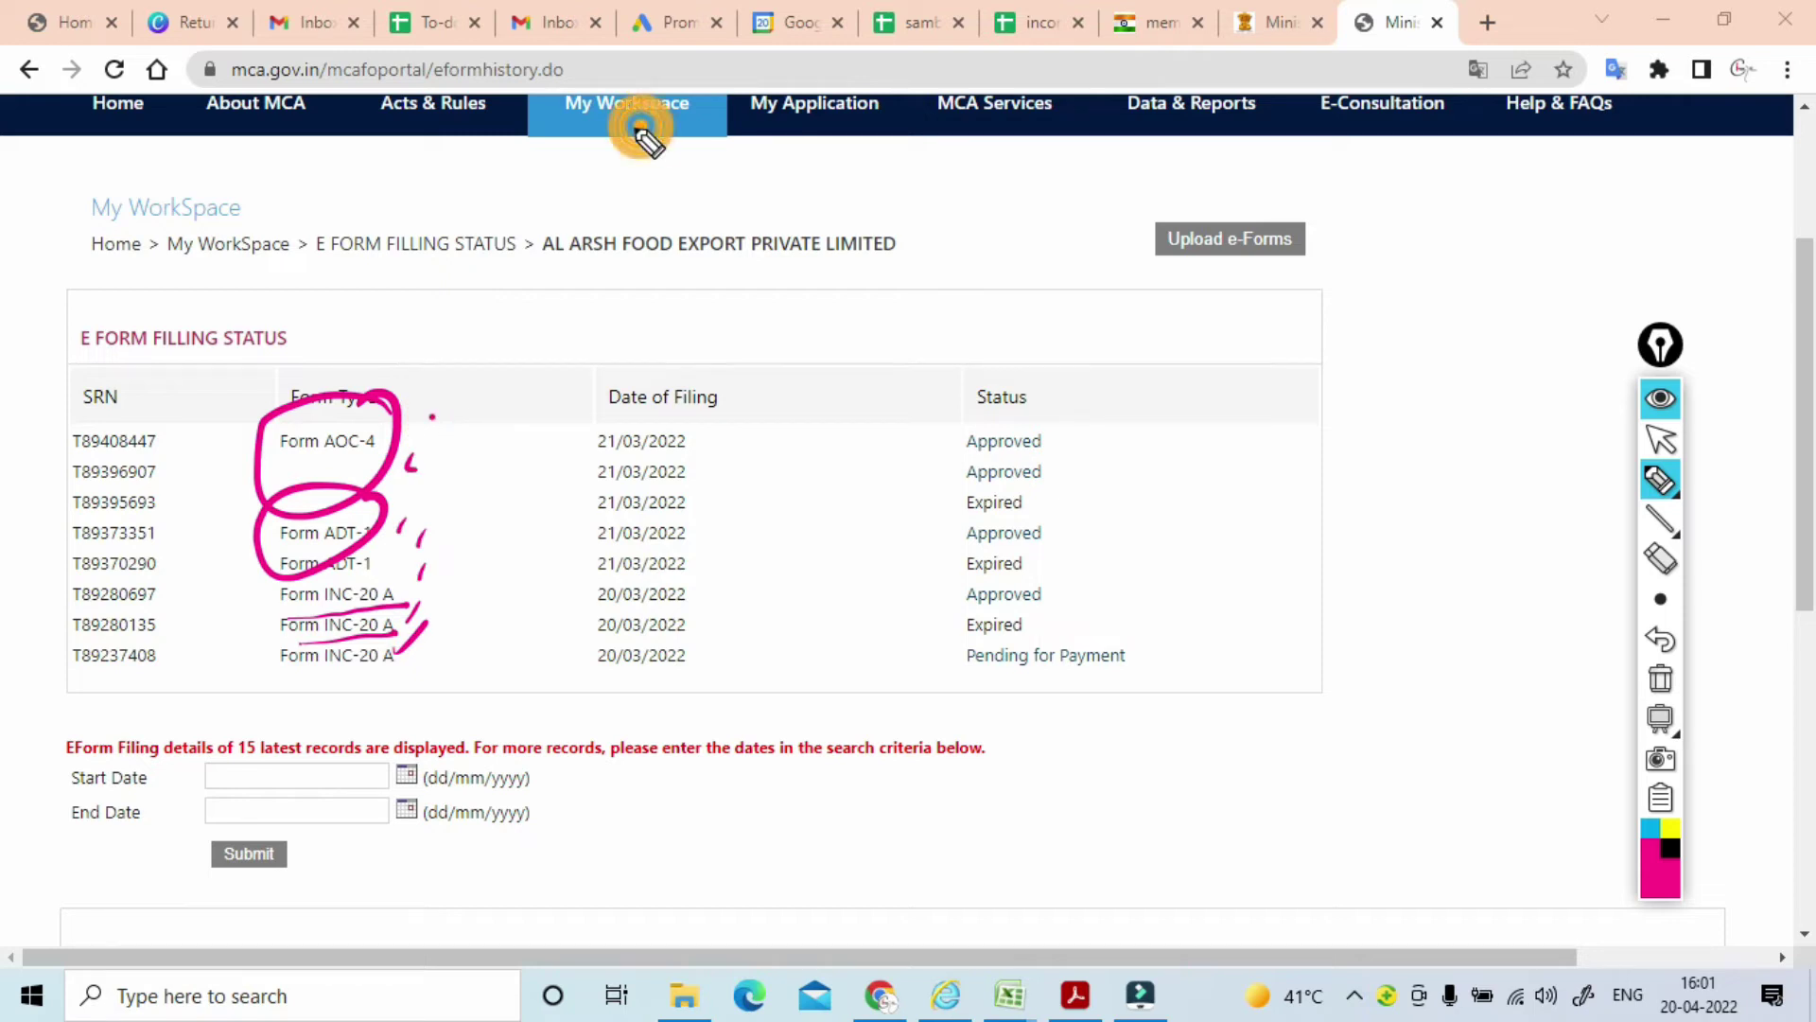
left_click(1662, 679)
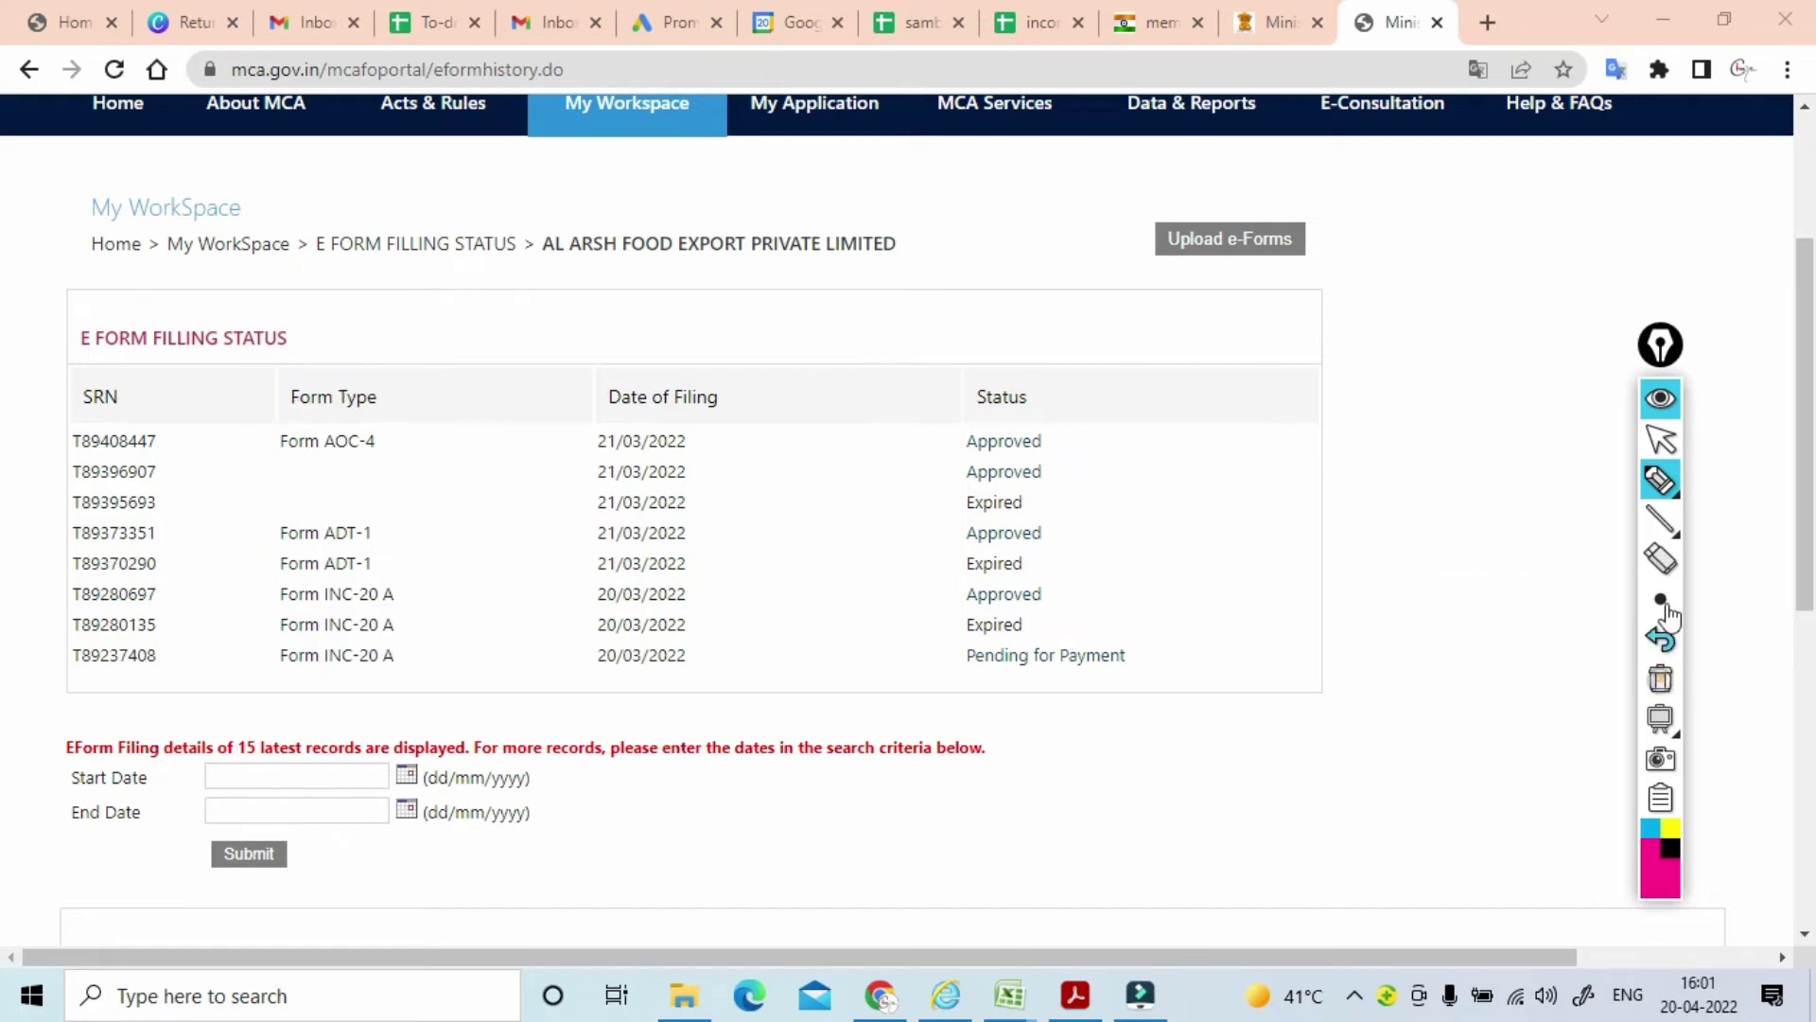
left_click(1660, 440)
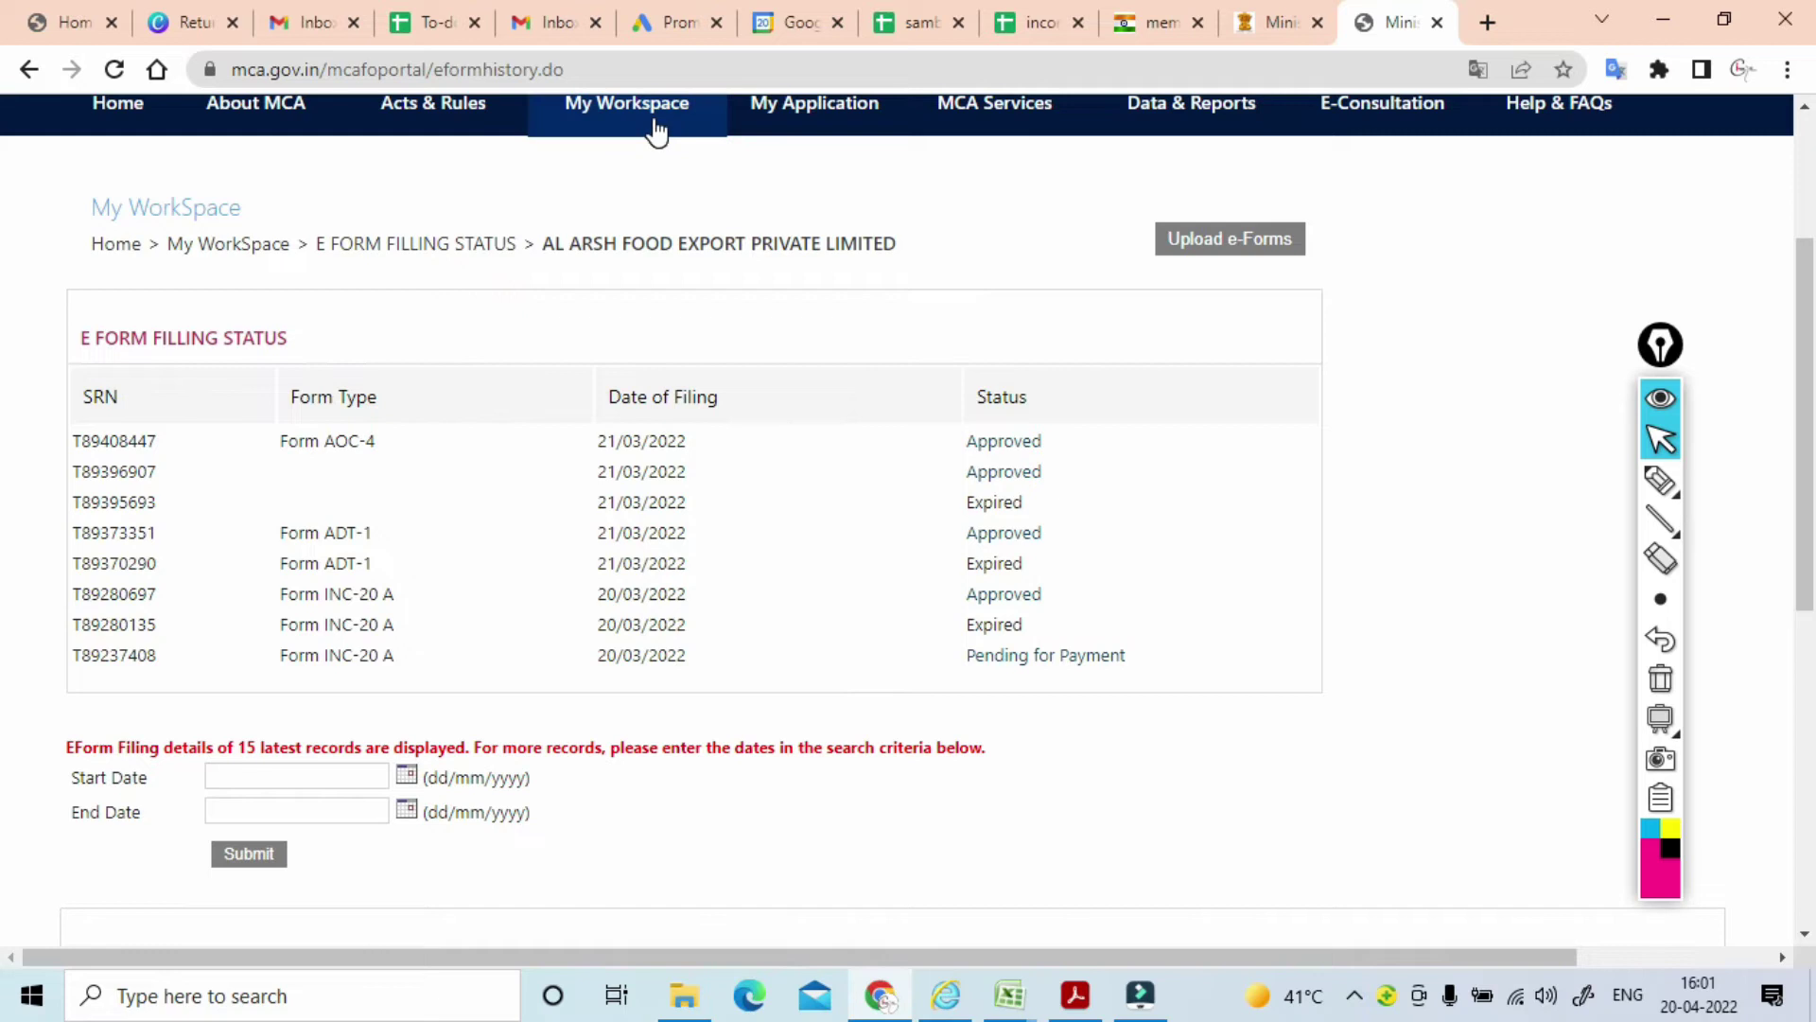
Review the filing status page, including the Prosecution Details and Pending Annual Filing Status sections.
scroll(657, 132, "up", 2)
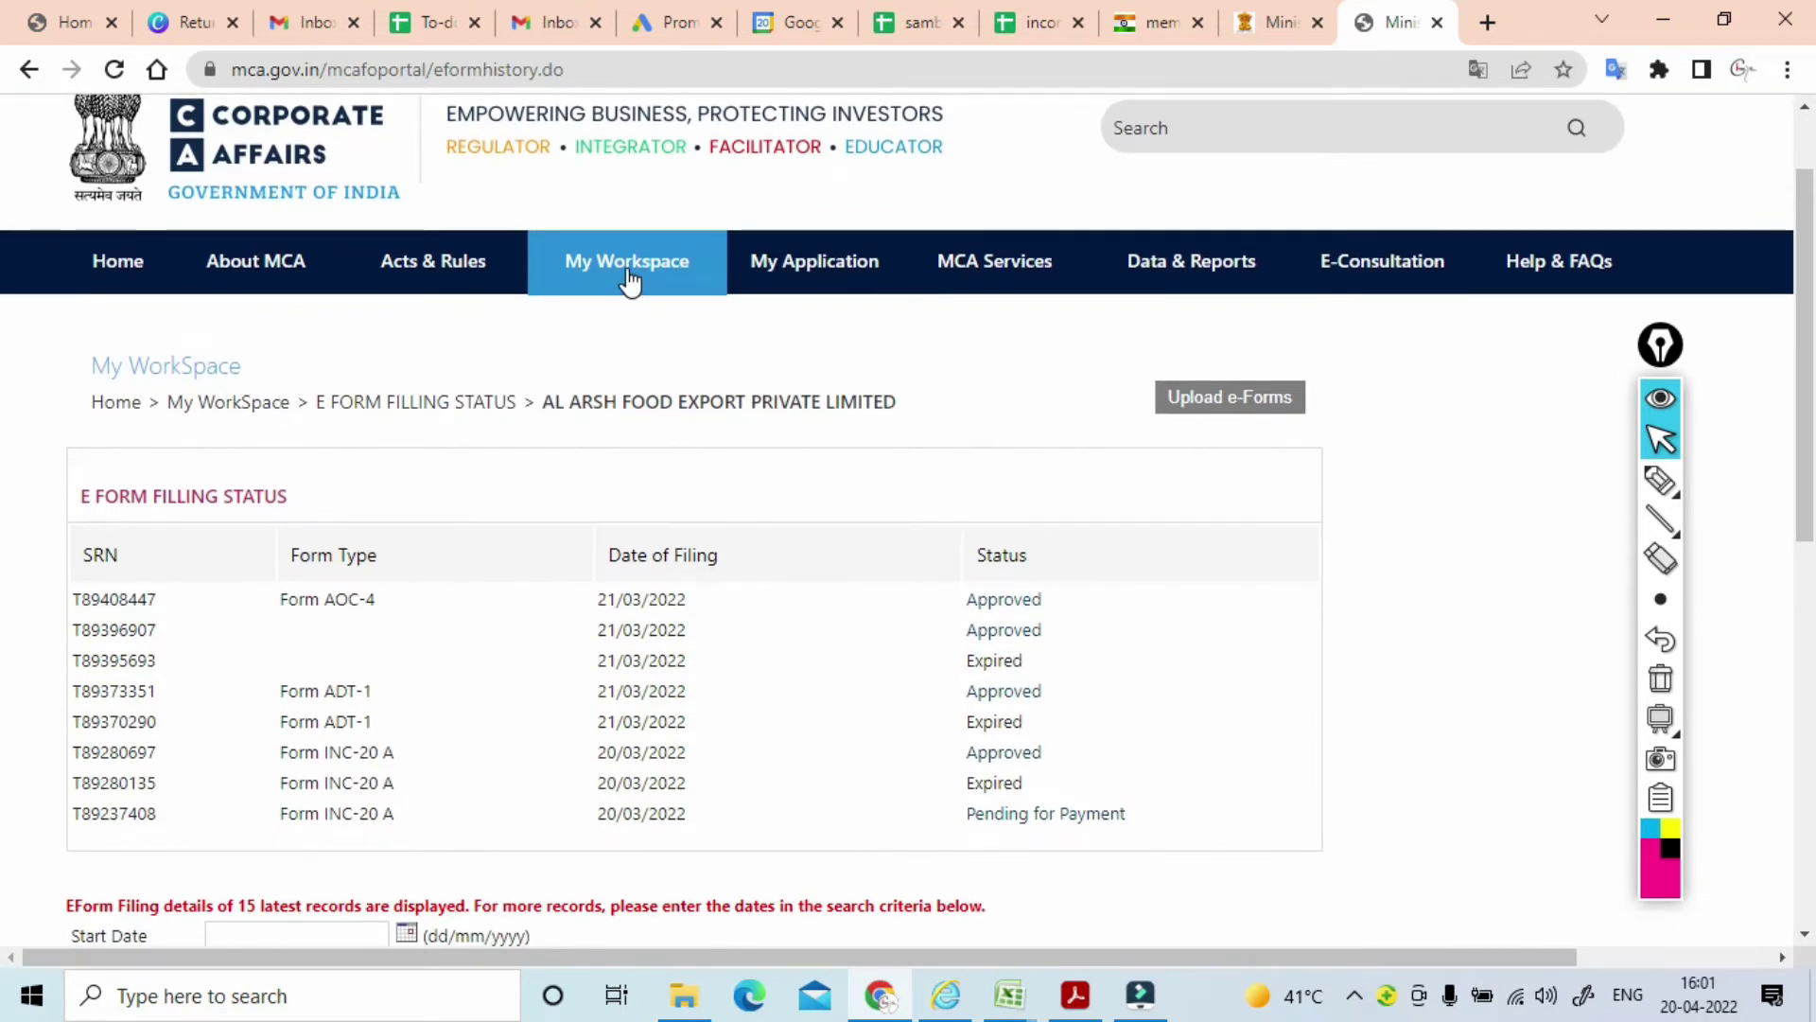
scroll(629, 279, "down", 8)
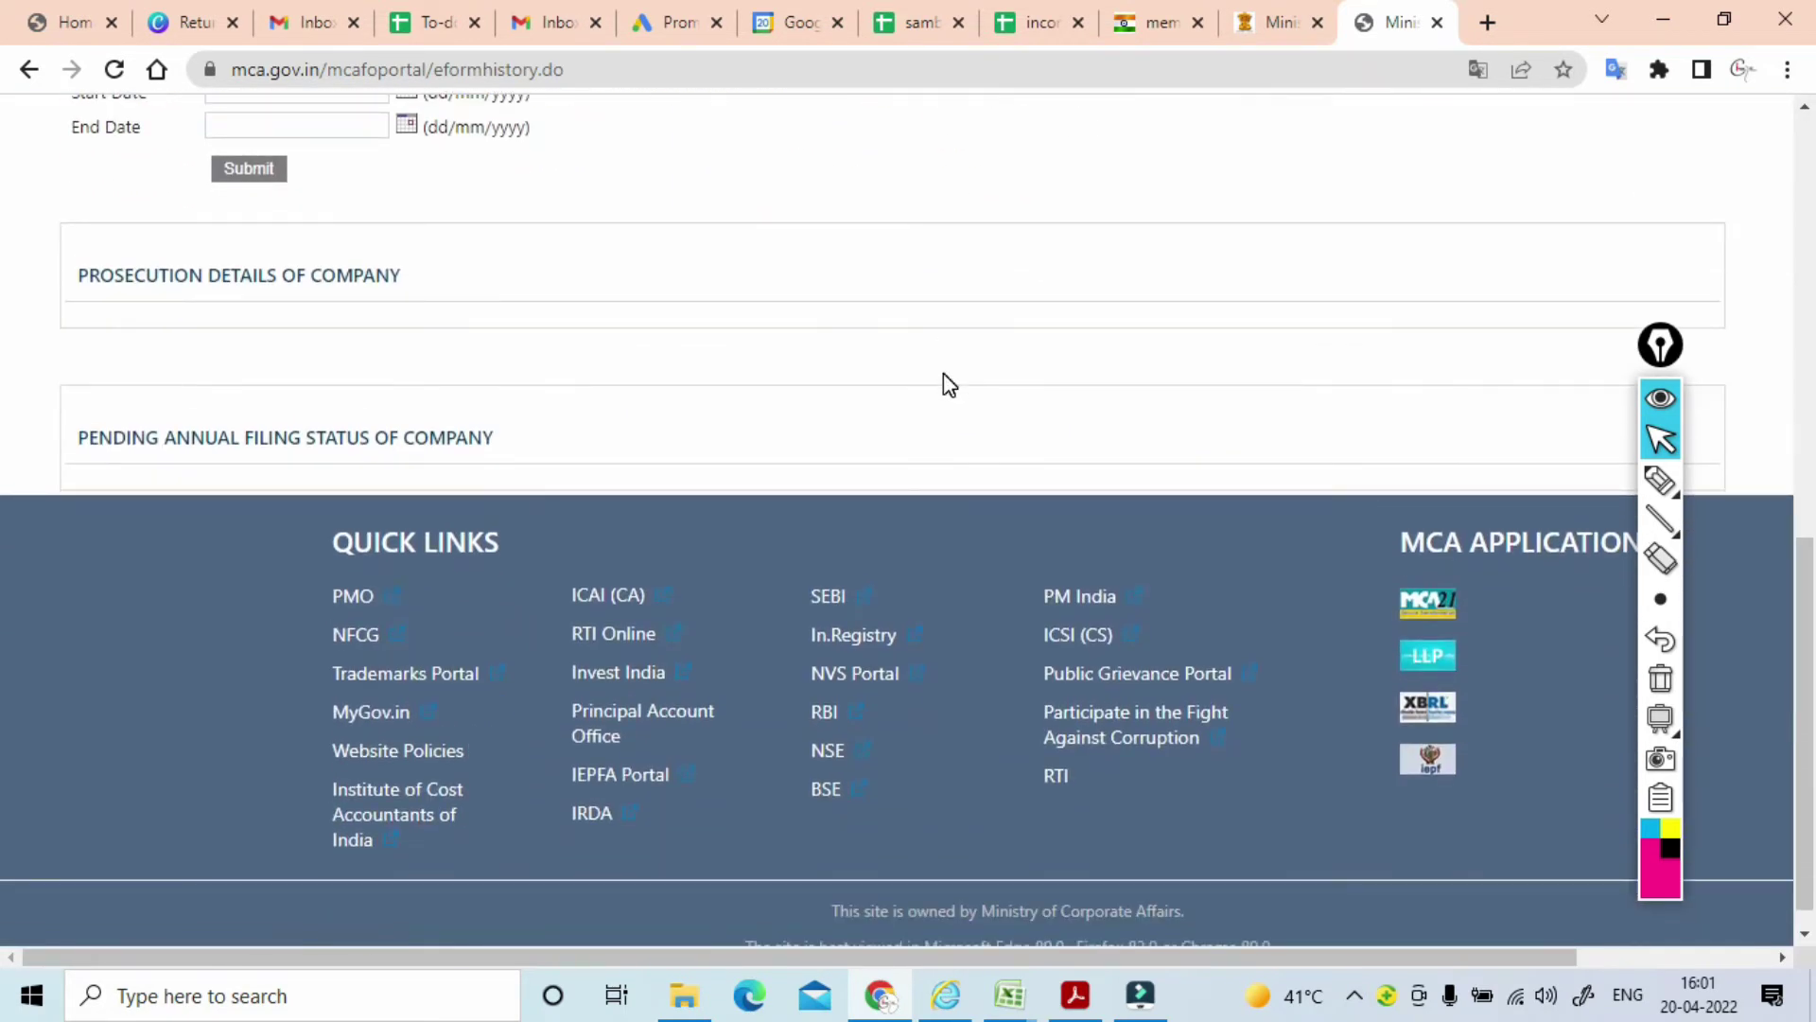
scroll(949, 385, "up", 4)
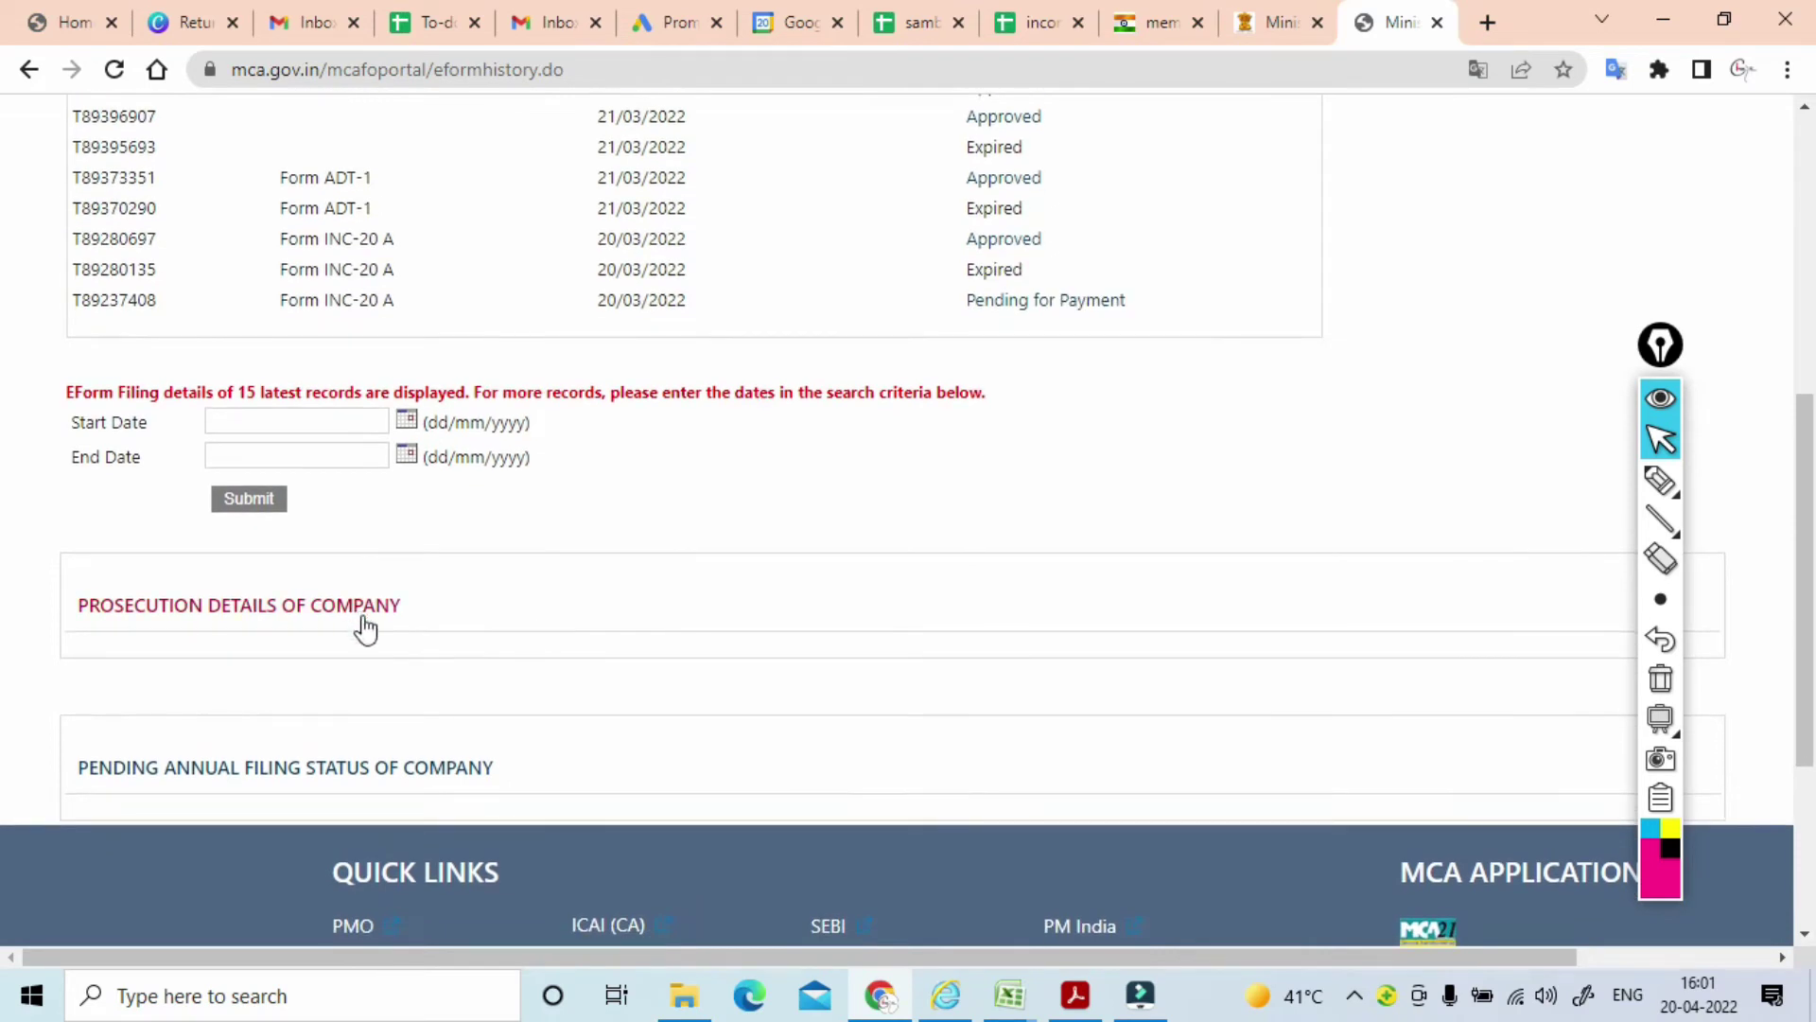
scroll(514, 637, "up", 7)
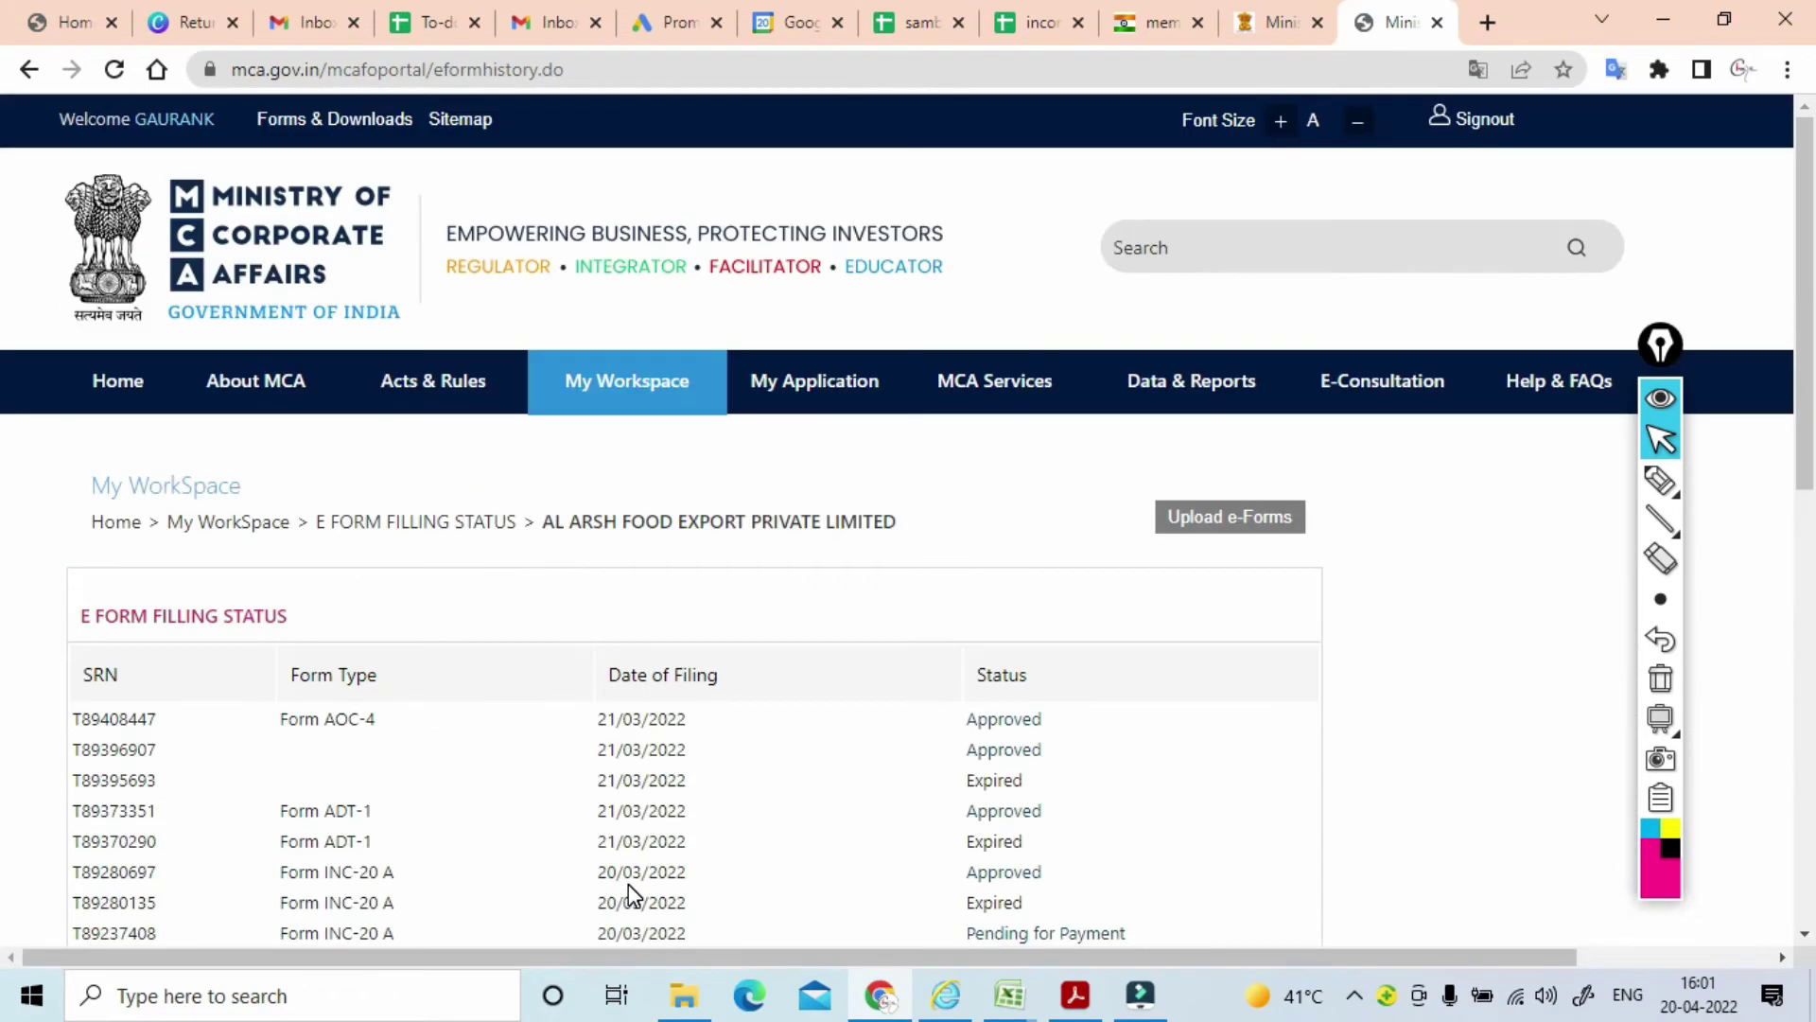
Open My Application, dismiss the registration notice, and return to the workspace through the company filing login.
left_click(845, 391)
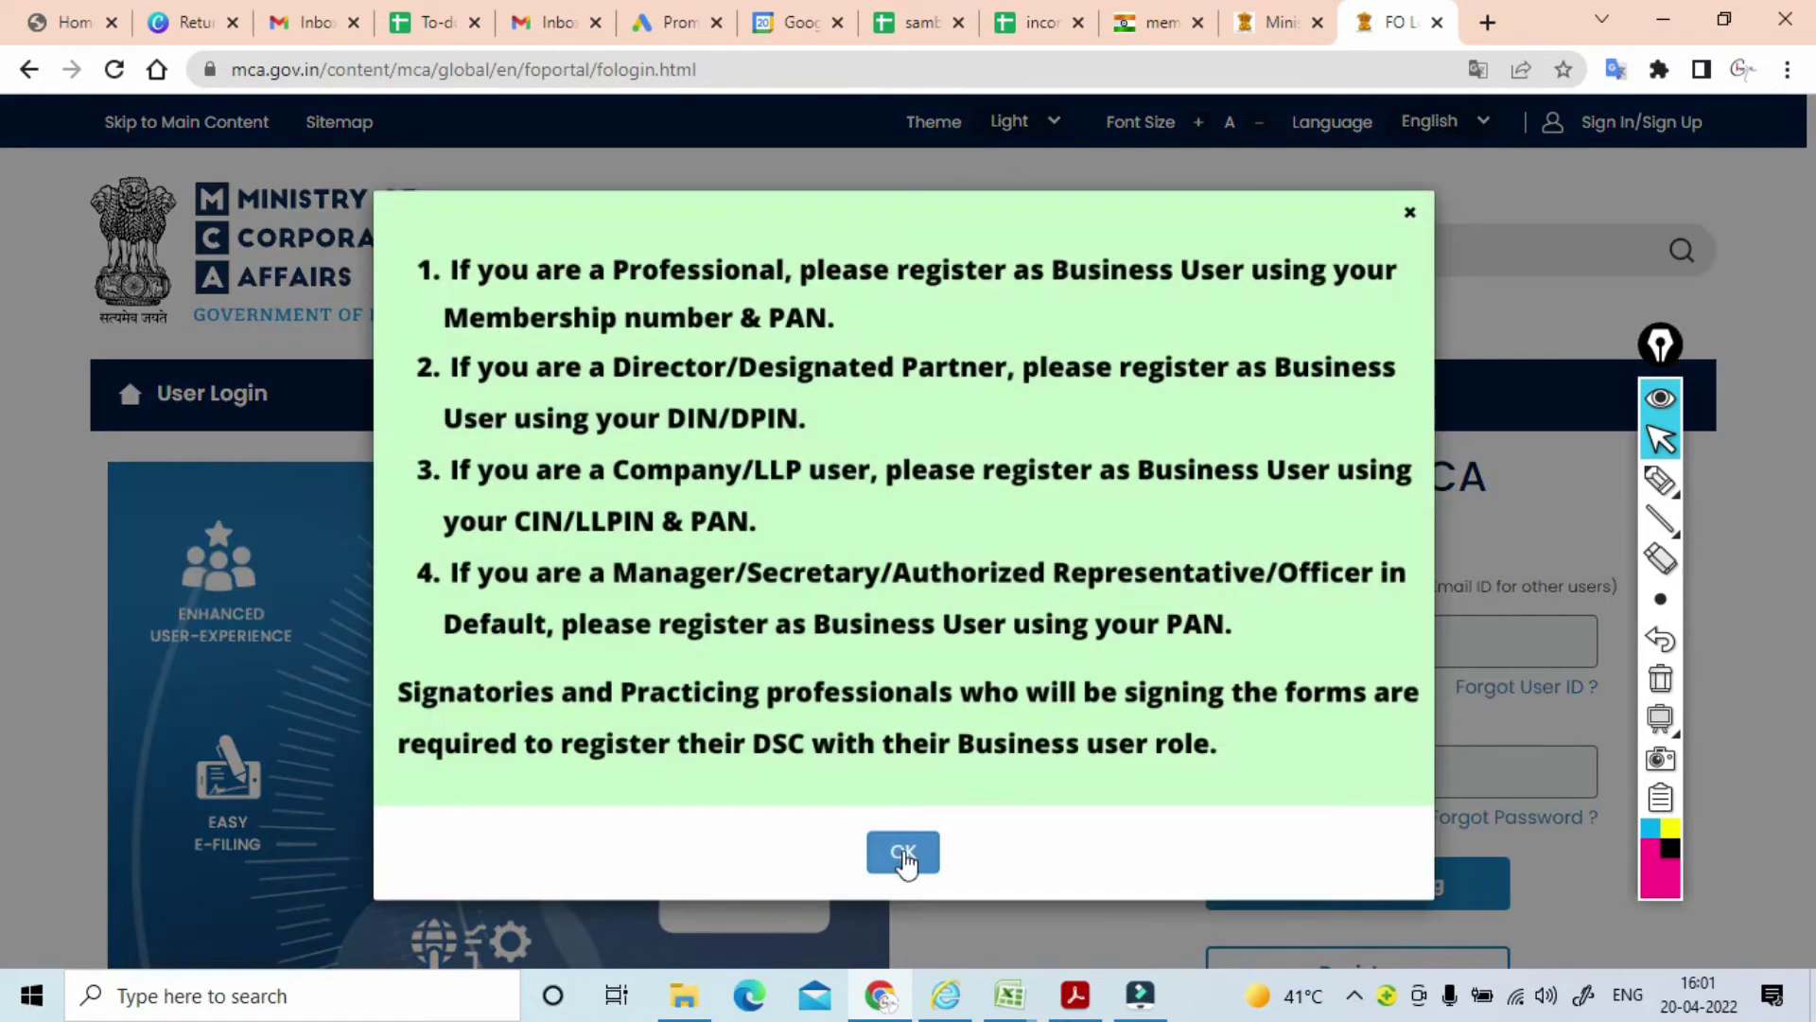
left_click(903, 853)
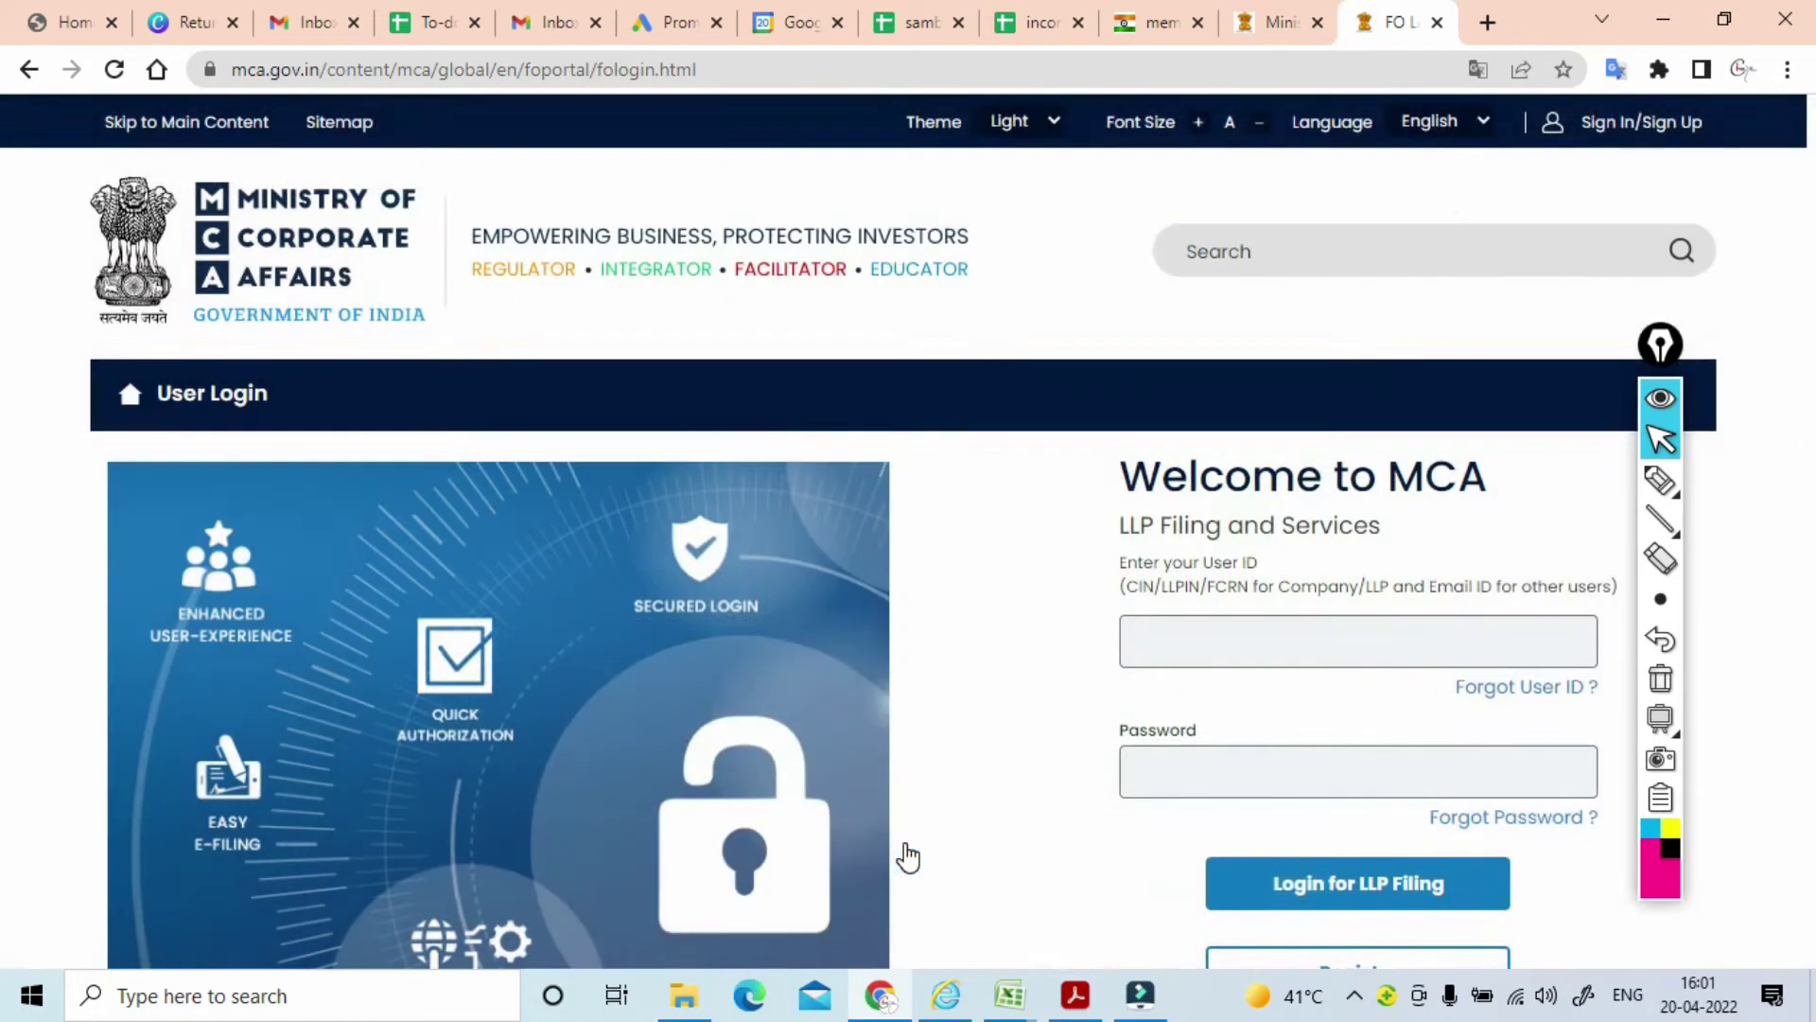
scroll(1388, 274, "down", 5)
scroll(1388, 275, "down", 2)
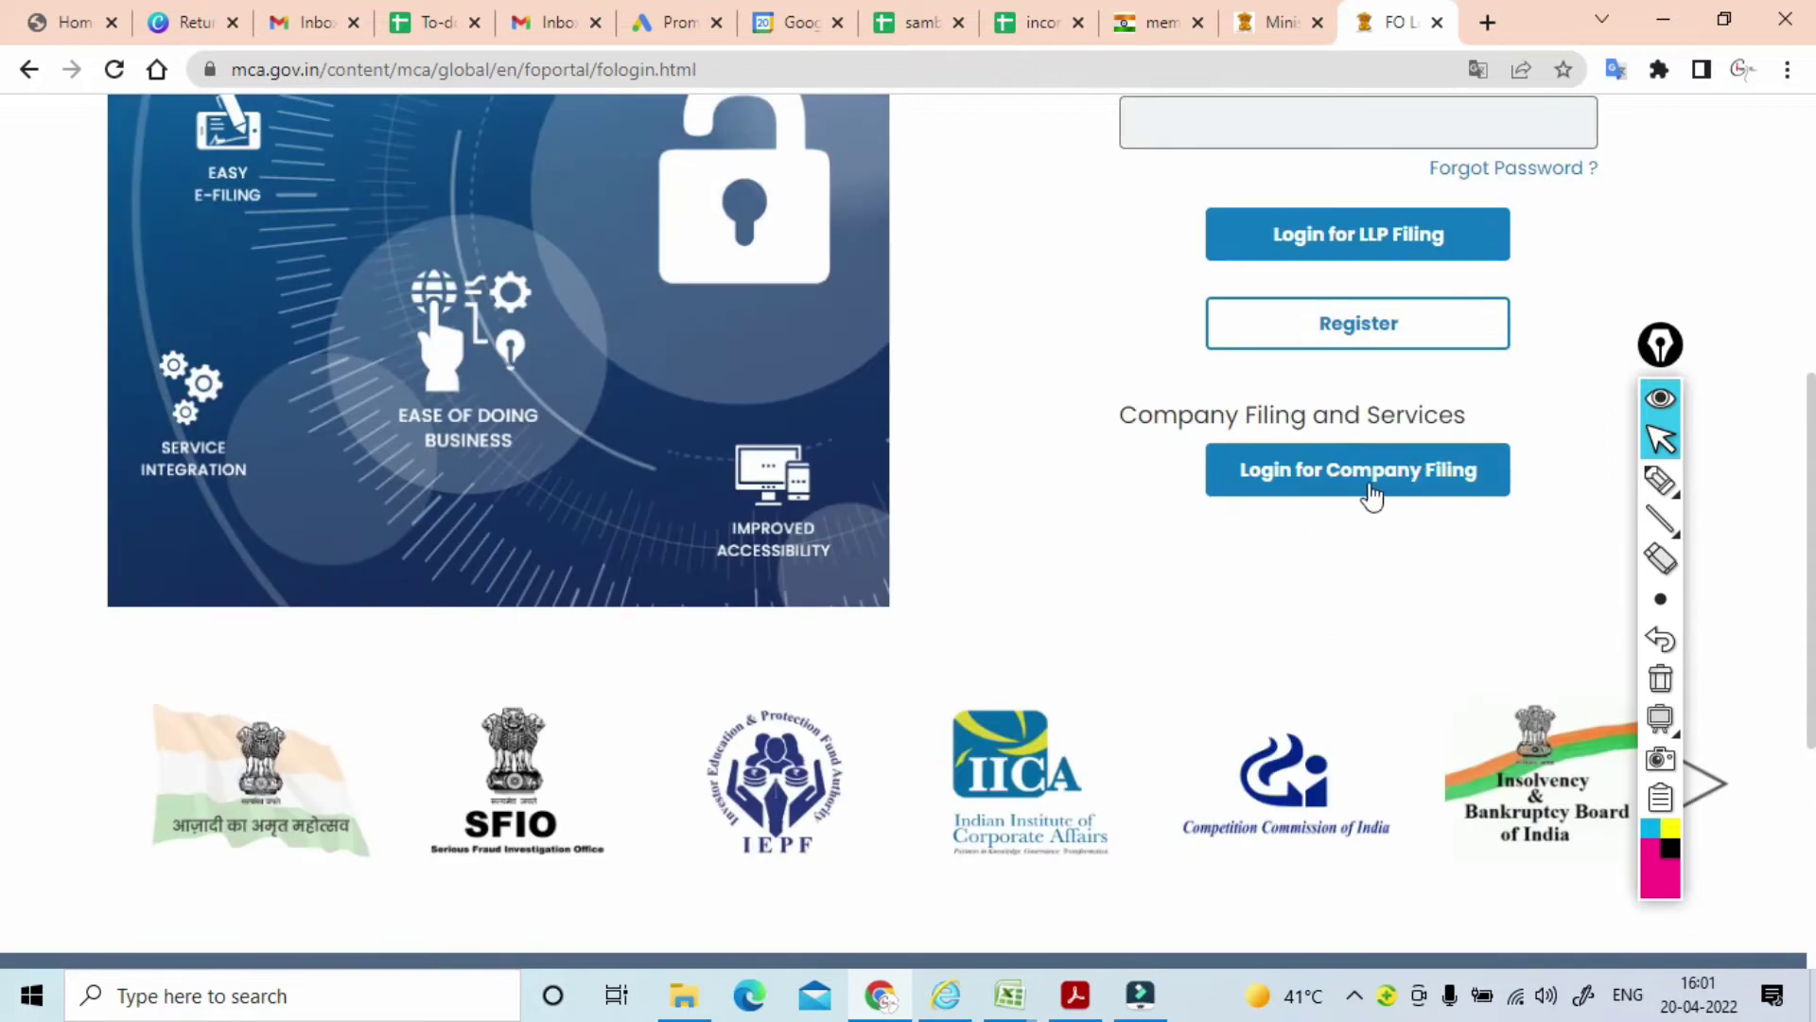
left_click(1330, 499)
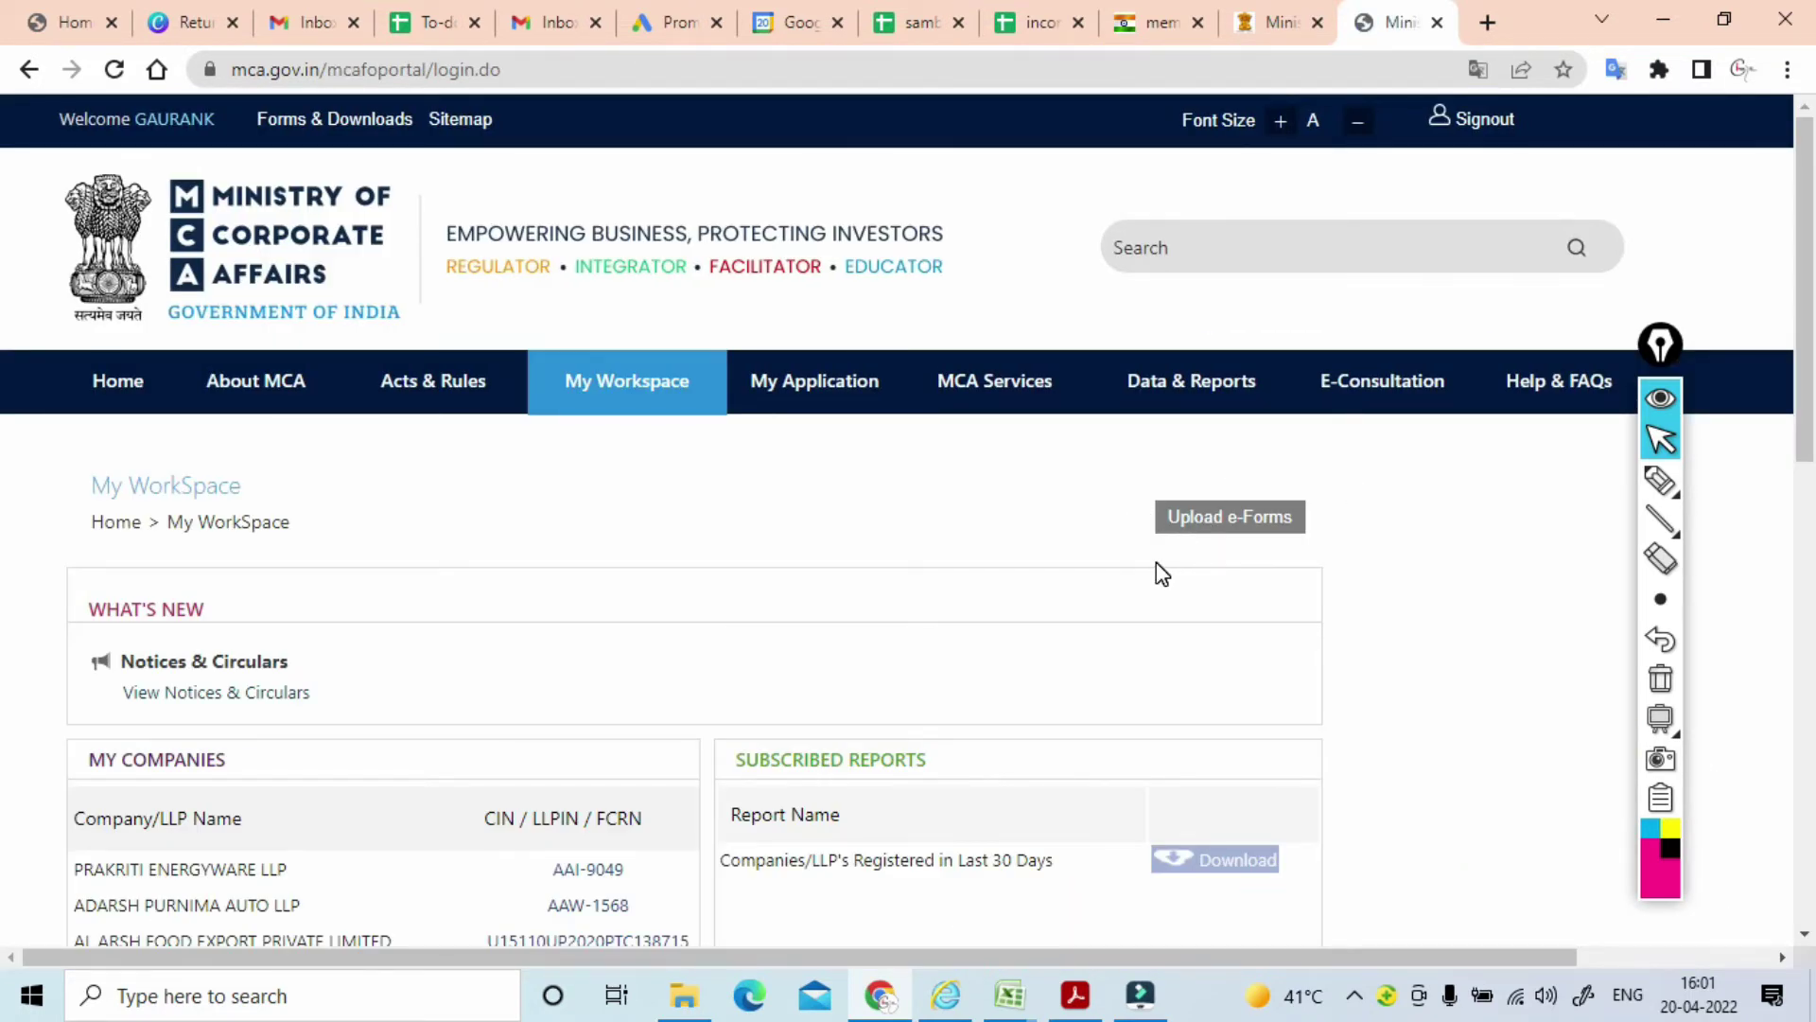
Tick the entries in the My Companies list with the pen and clear the marks.
scroll(937, 431, "down", 3)
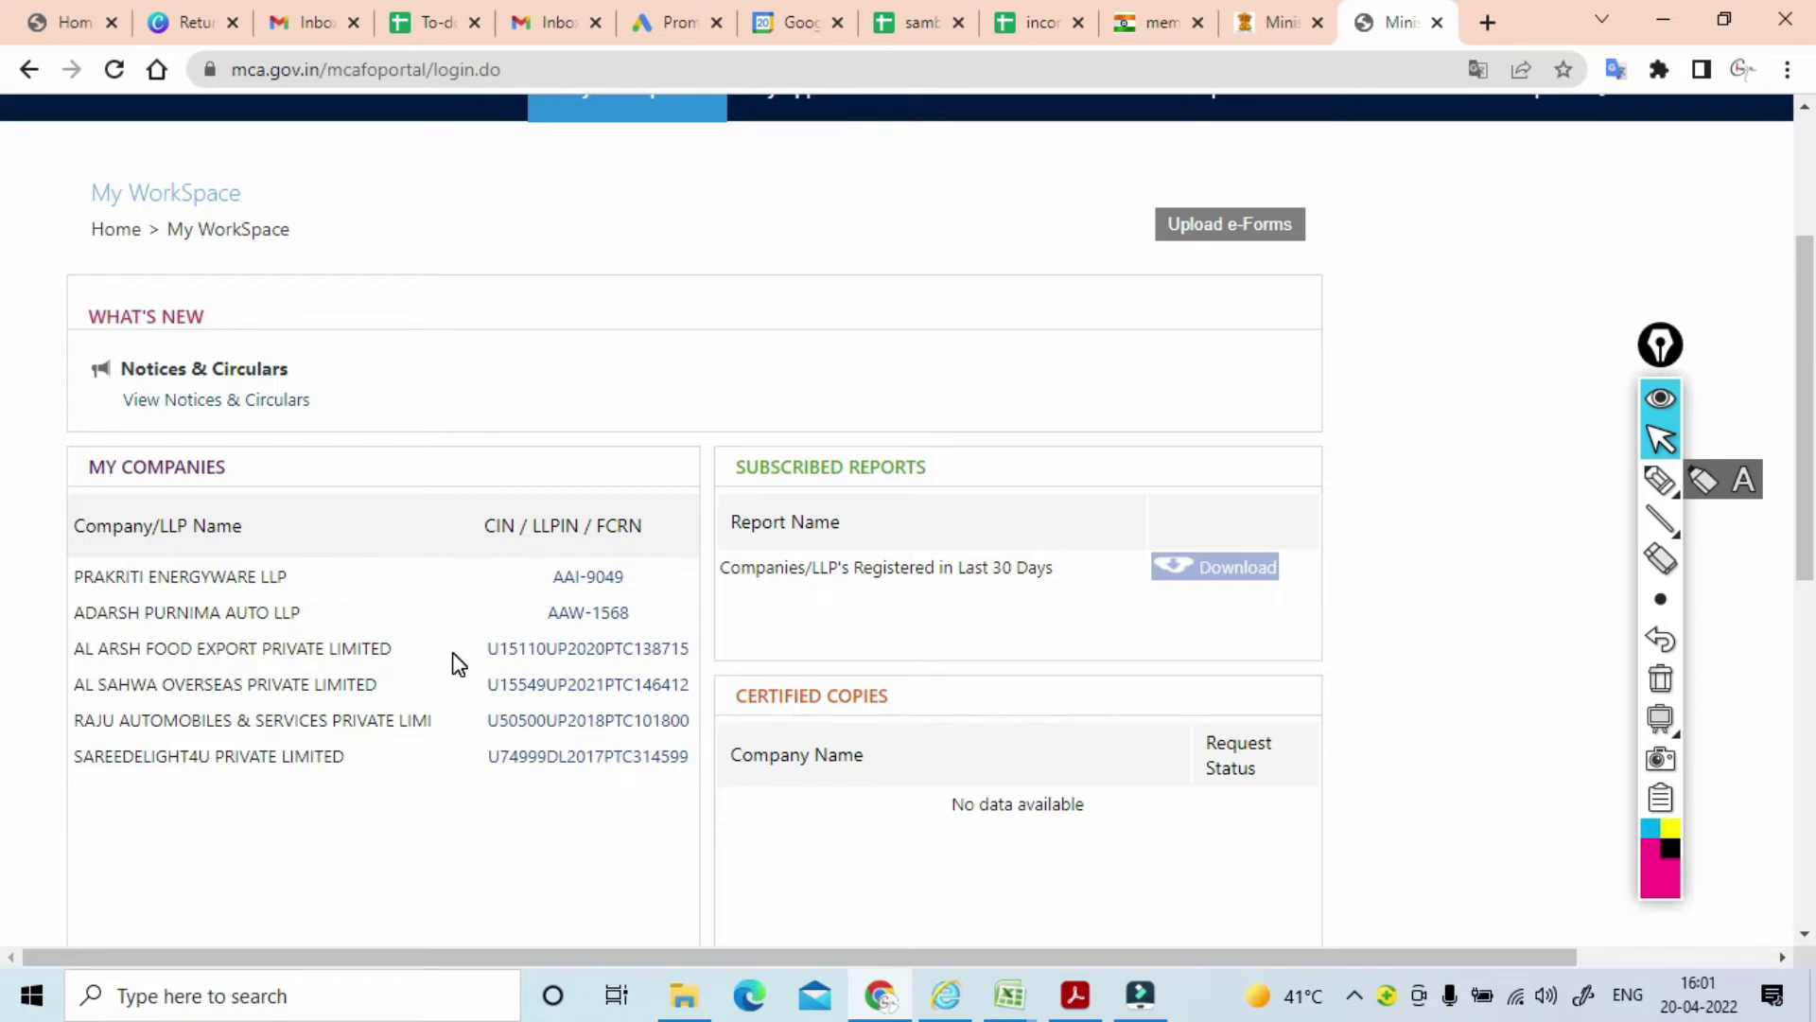
left_click(1661, 480)
left_click_drag(17, 619, 78, 563)
left_click_drag(62, 676, 90, 643)
left_click_drag(55, 727, 87, 679)
left_click_drag(59, 771, 101, 720)
left_click(1660, 679)
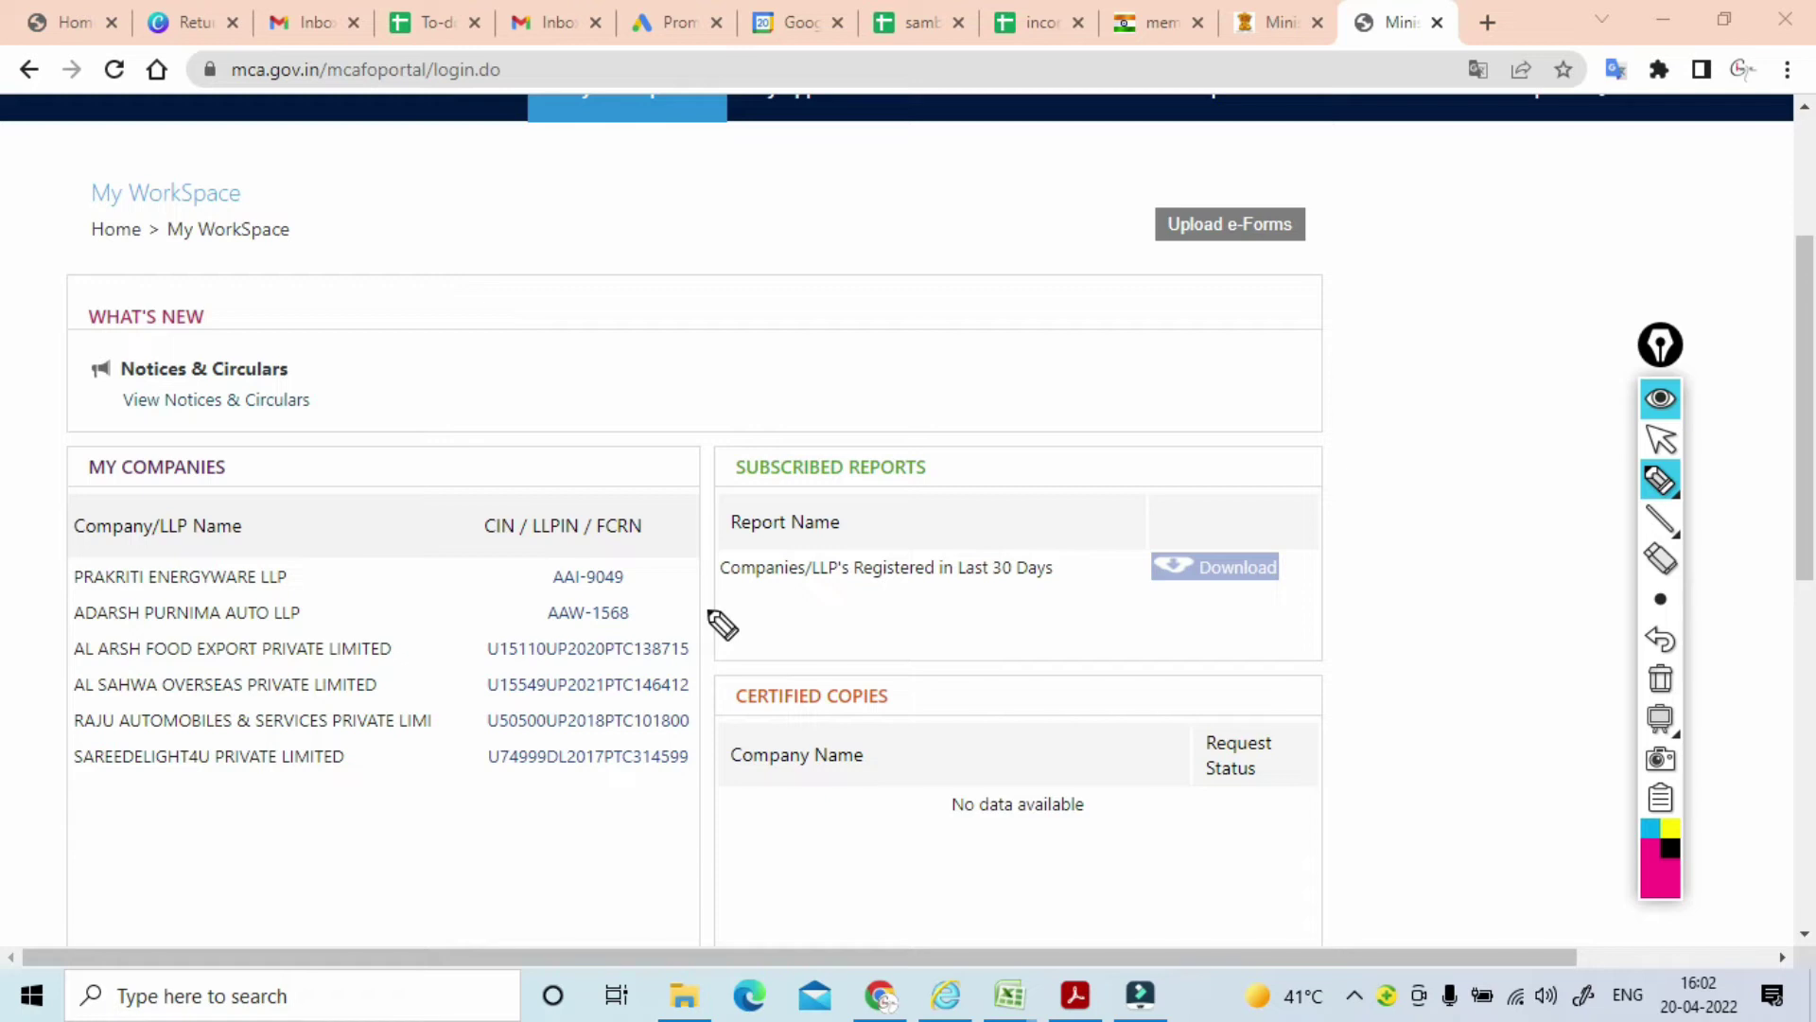
Circle the download for the Companies/LLP's Registered in Last 30 Days report with the pen and clear the marks.
mouse_move(1659, 480)
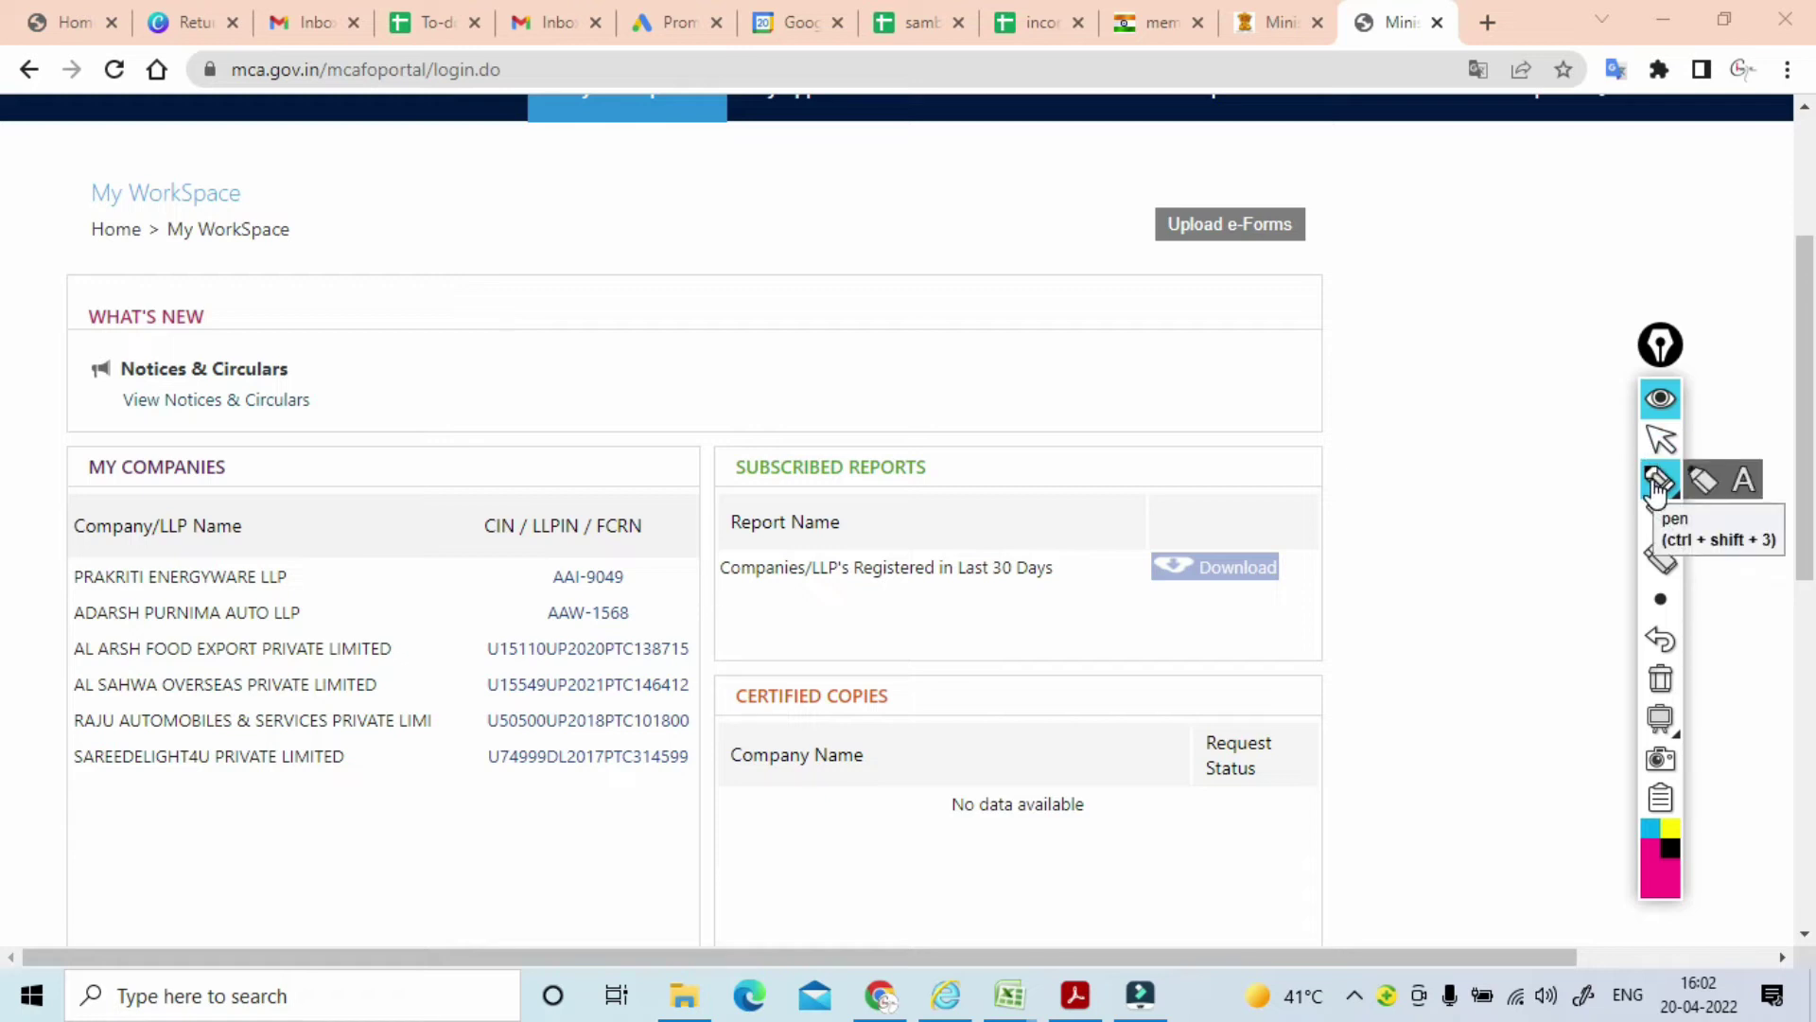
mouse_move(1137, 601)
left_mouse_down()
mouse_move(1359, 585)
mouse_move(1123, 621)
mouse_move(1178, 632)
left_mouse_up()
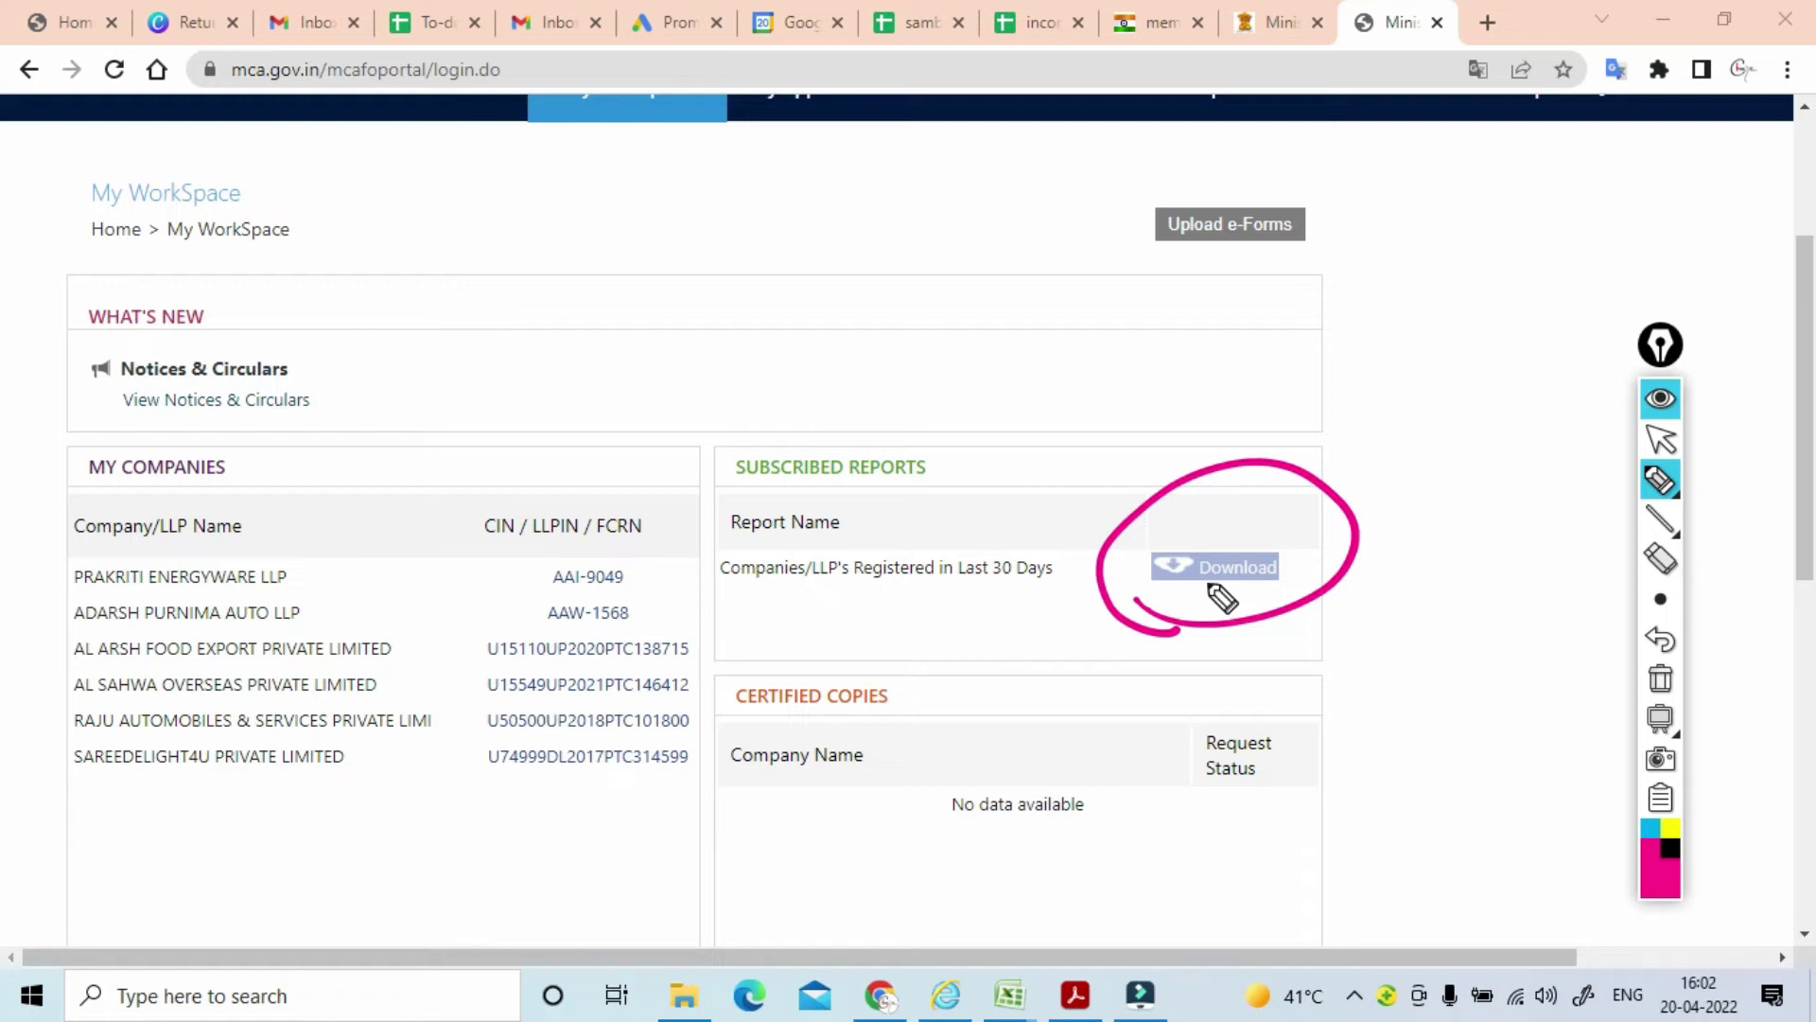
left_click_drag(1330, 495, 1399, 458)
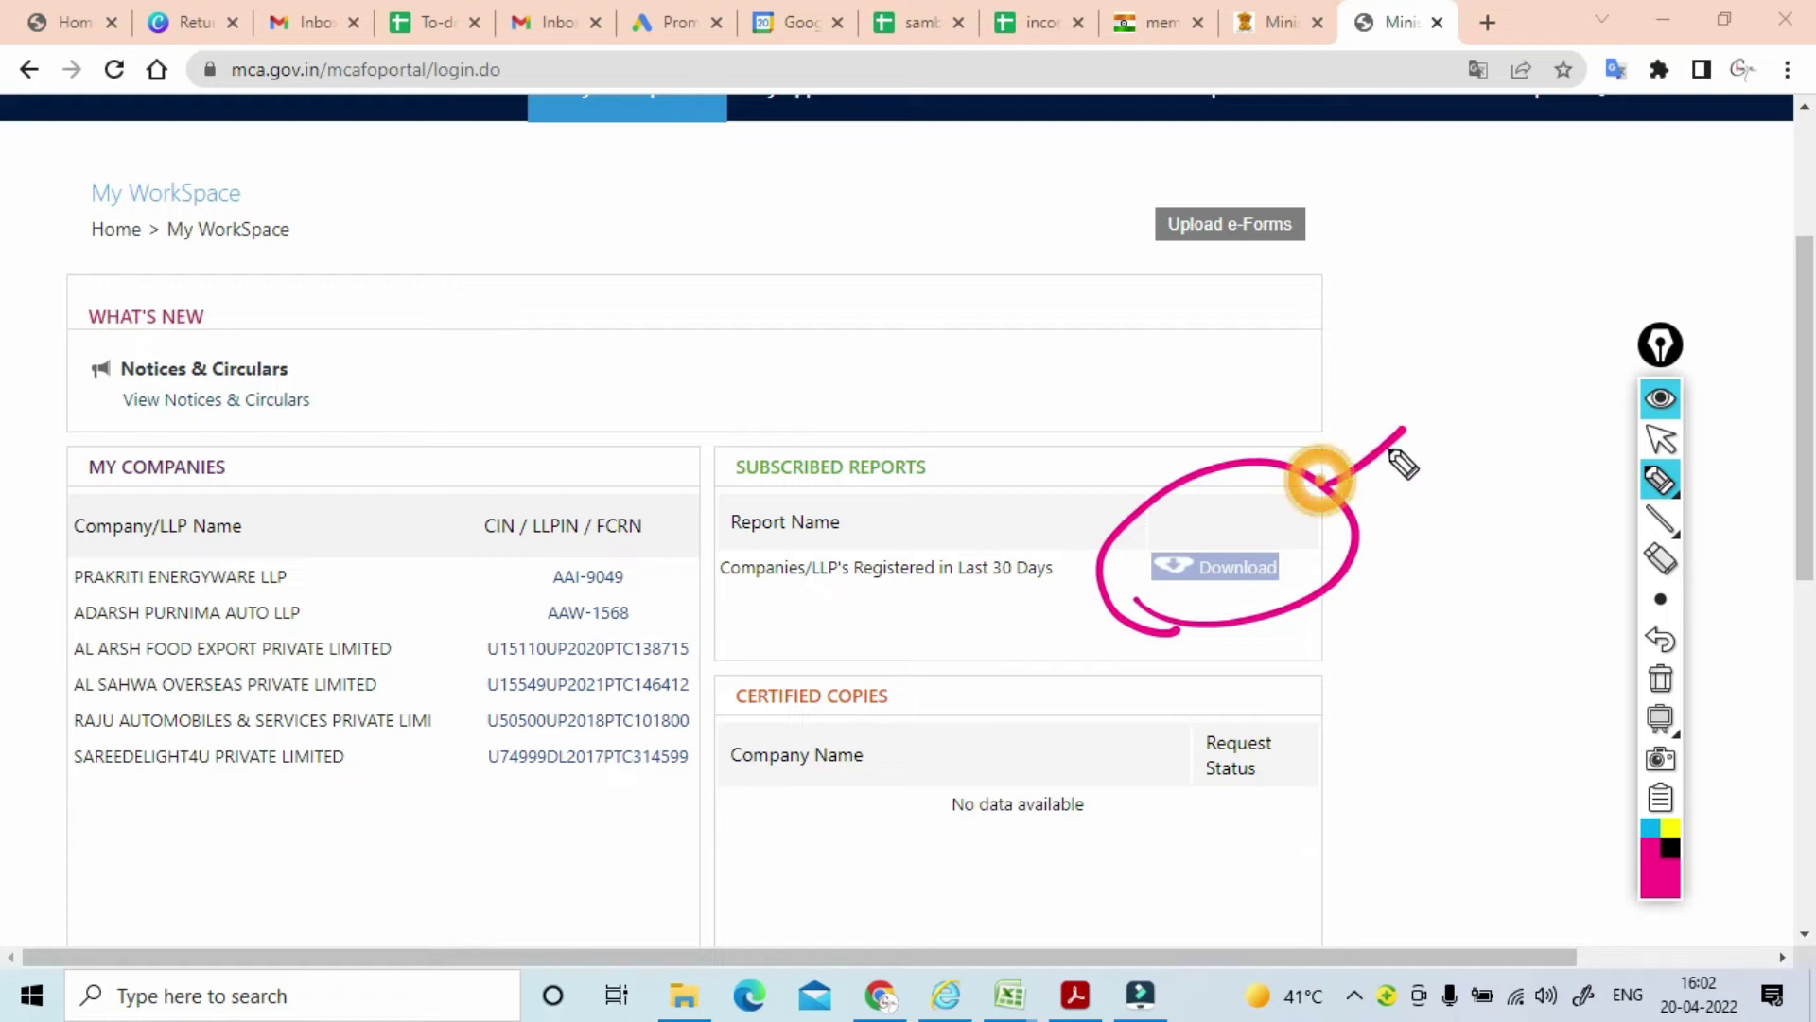
left_click(1660, 679)
left_click(1662, 441)
Open the Upload E-Form page from the workspace and show its upload section.
scroll(1377, 716, "up", 3)
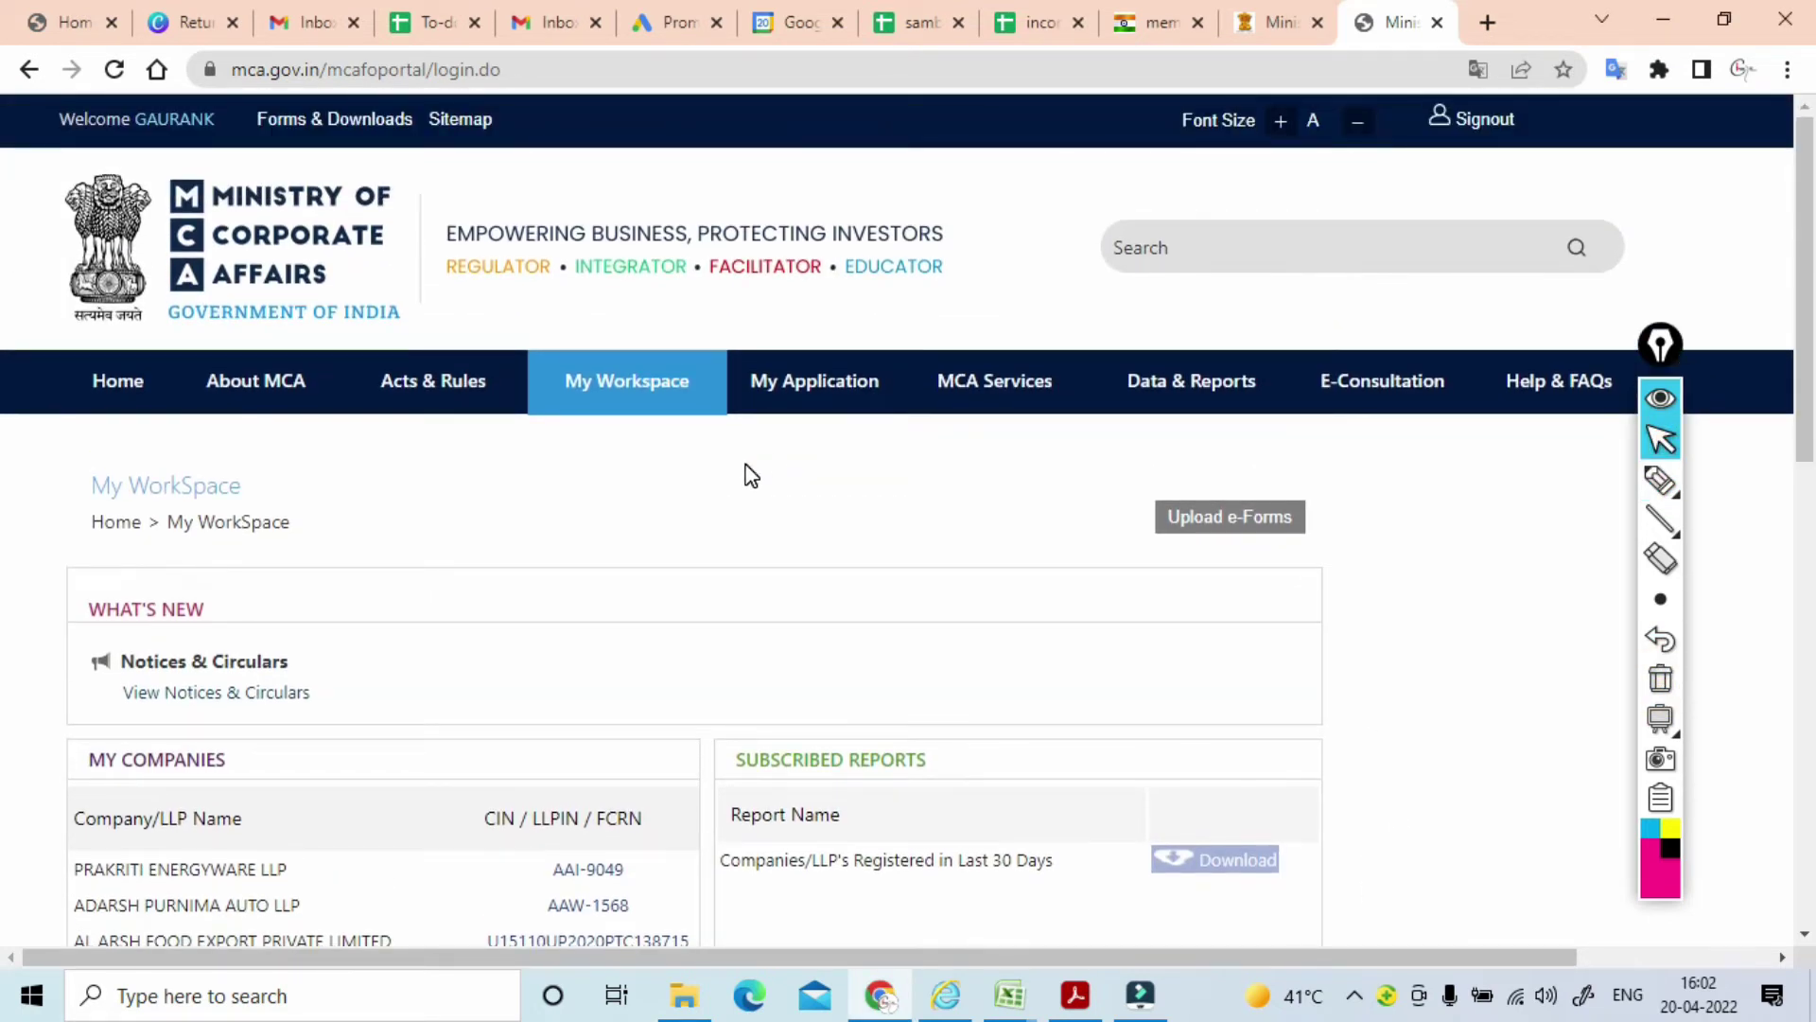
left_click(1219, 537)
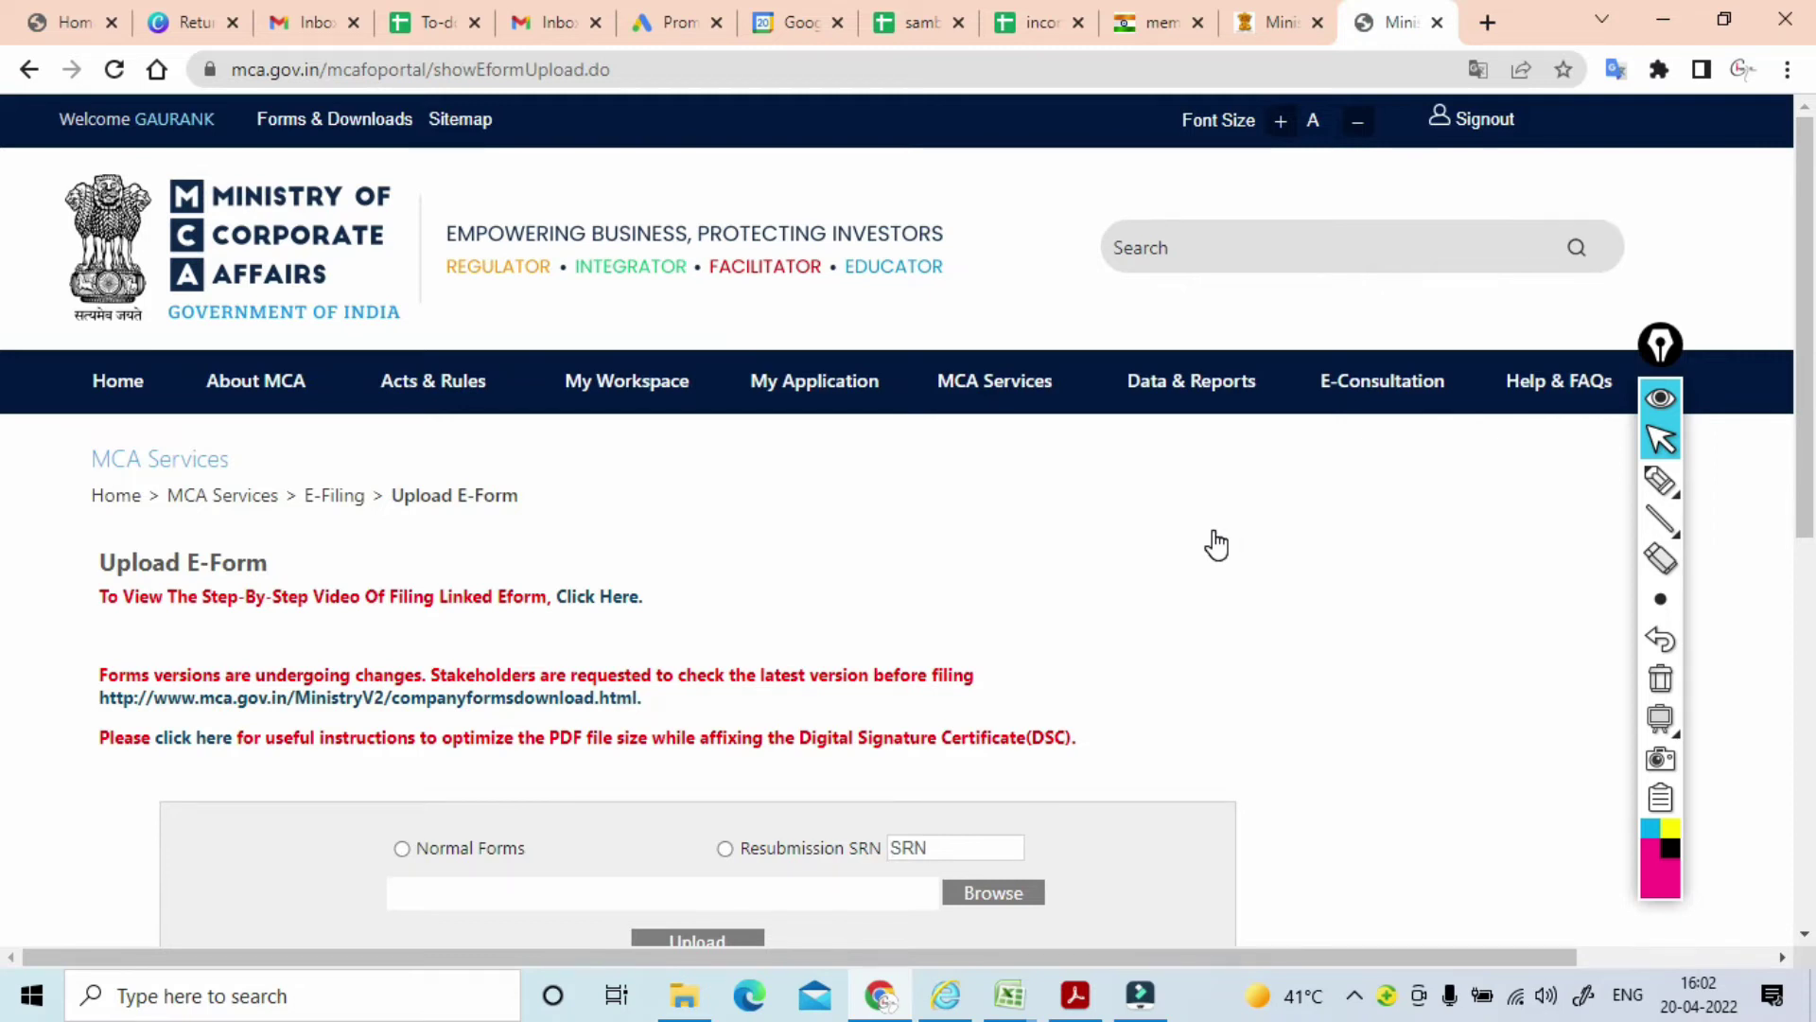
scroll(1217, 546, "down", 3)
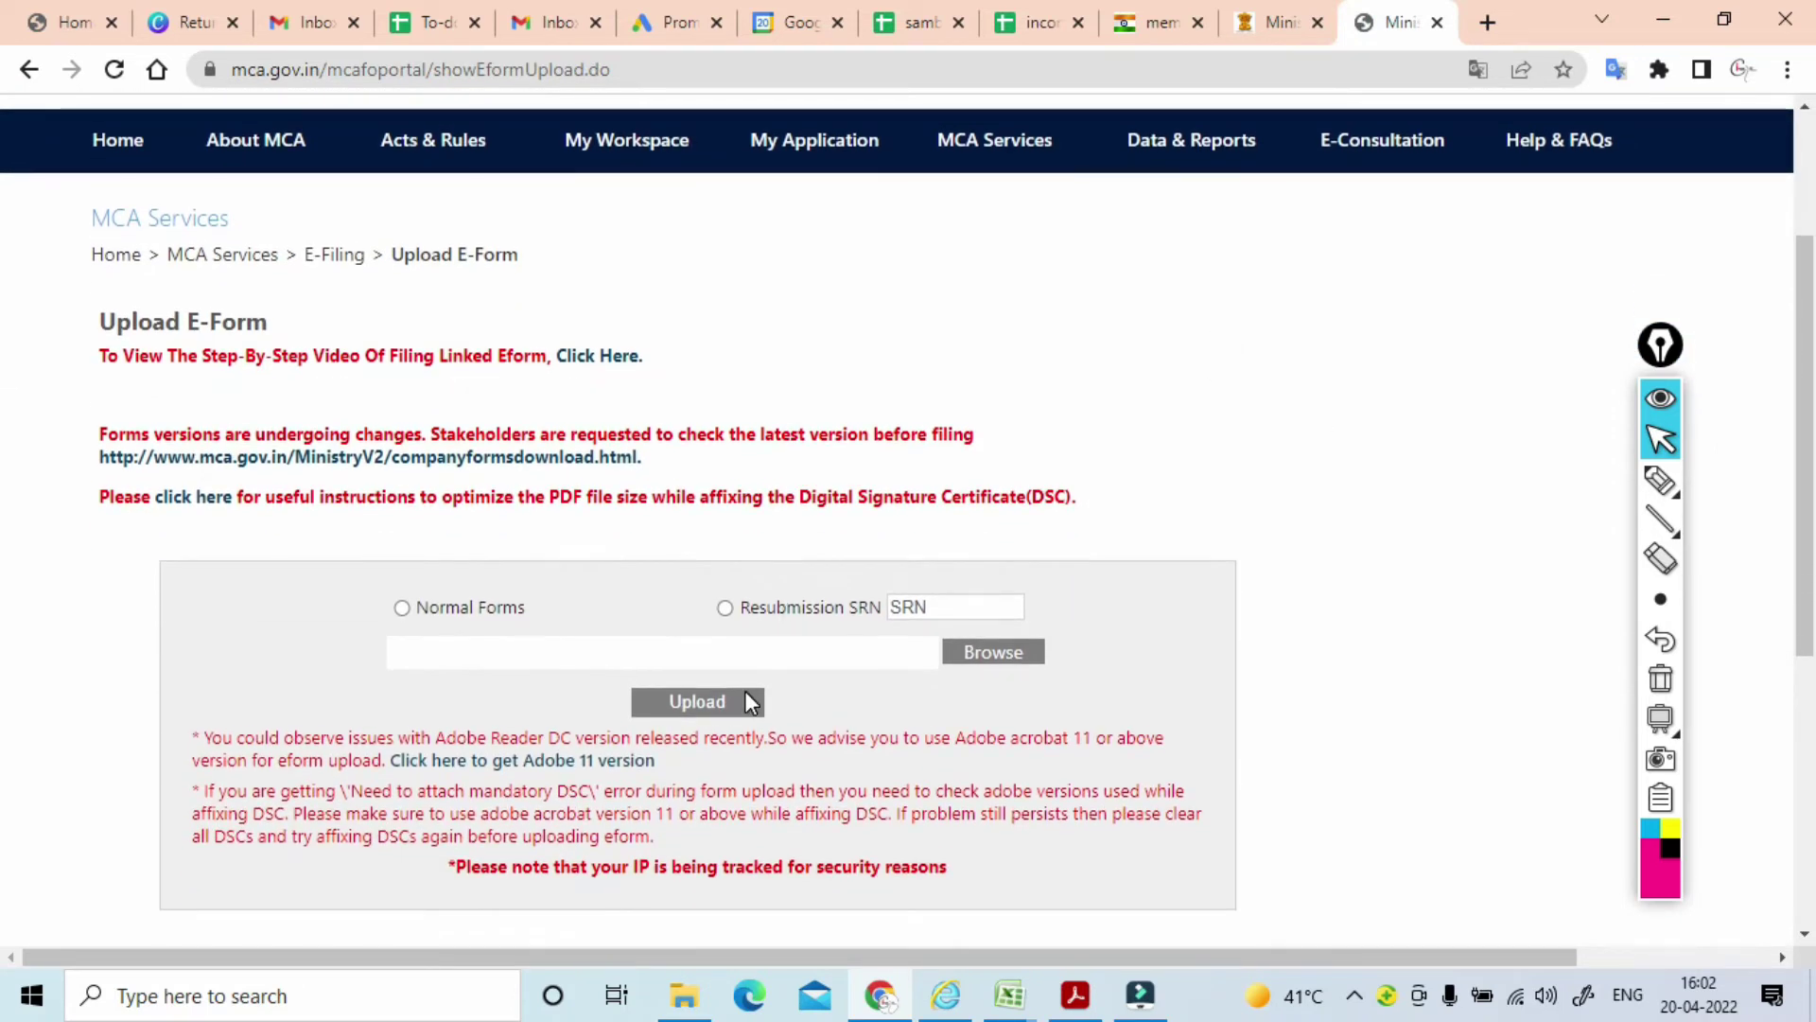
Circle the Normal Forms and Resubmission SRN options with the pen.
left_click(1660, 481)
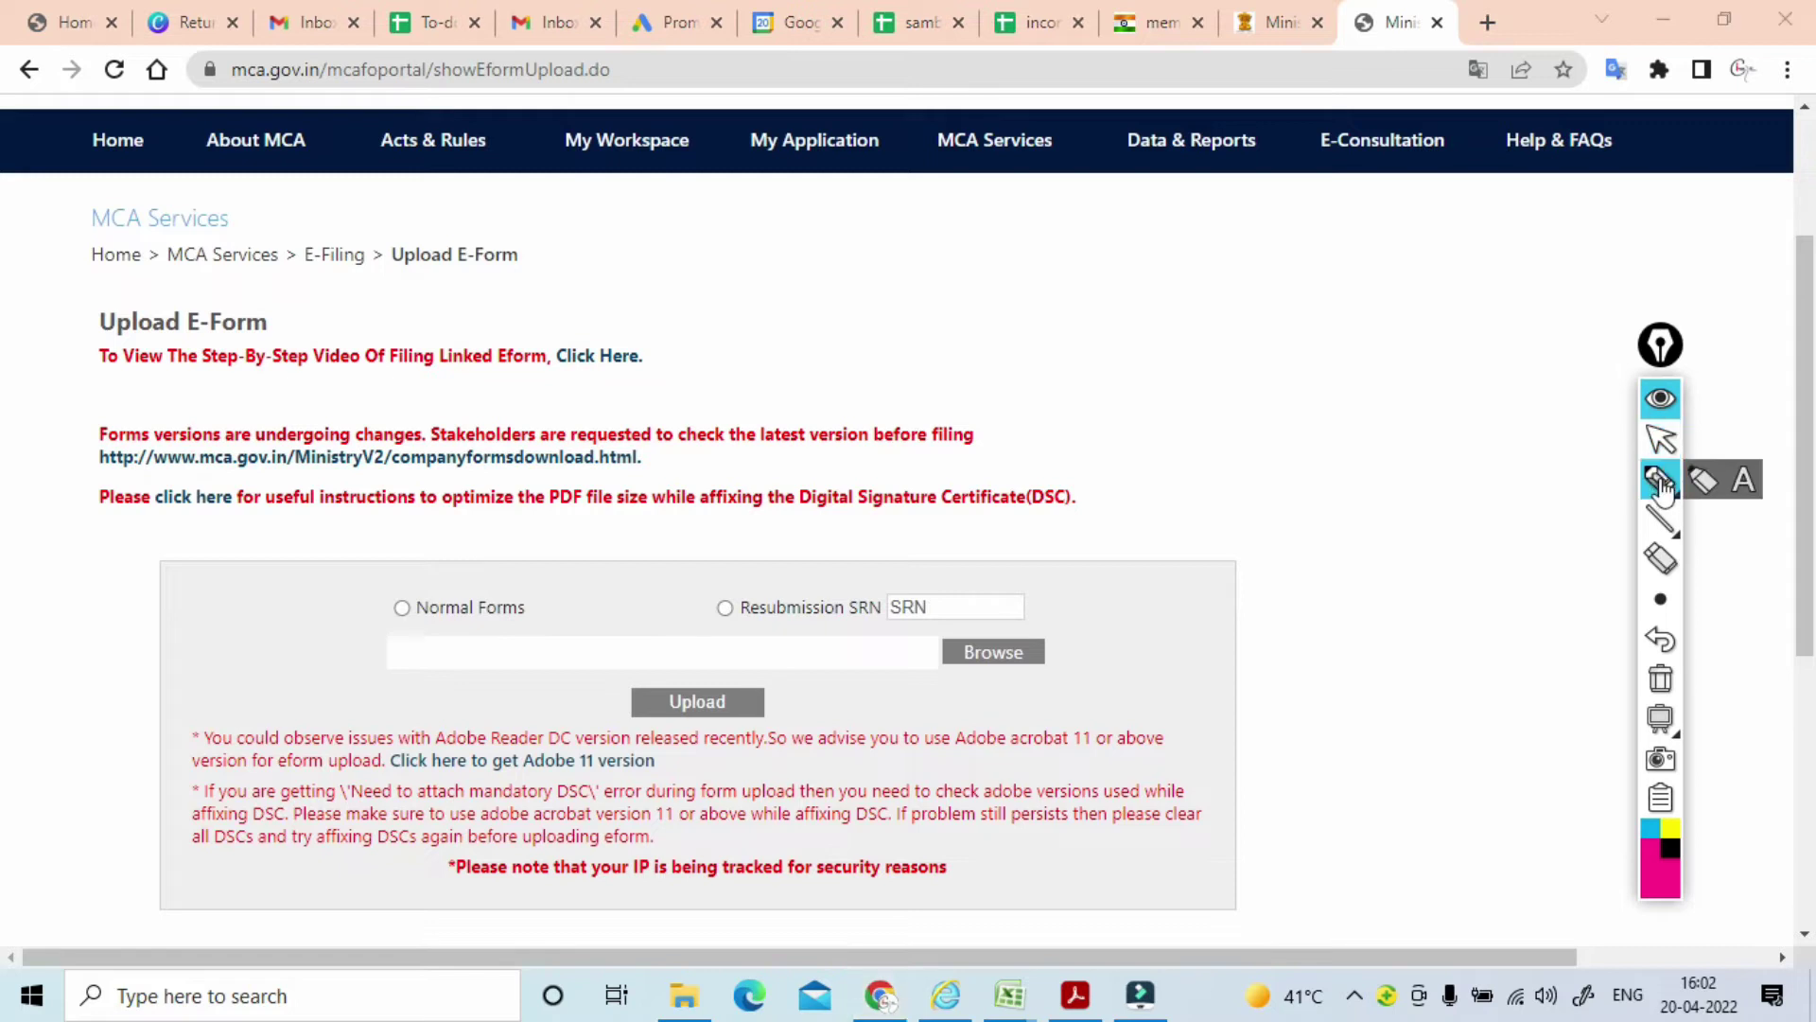
left_click_drag(461, 567, 452, 613)
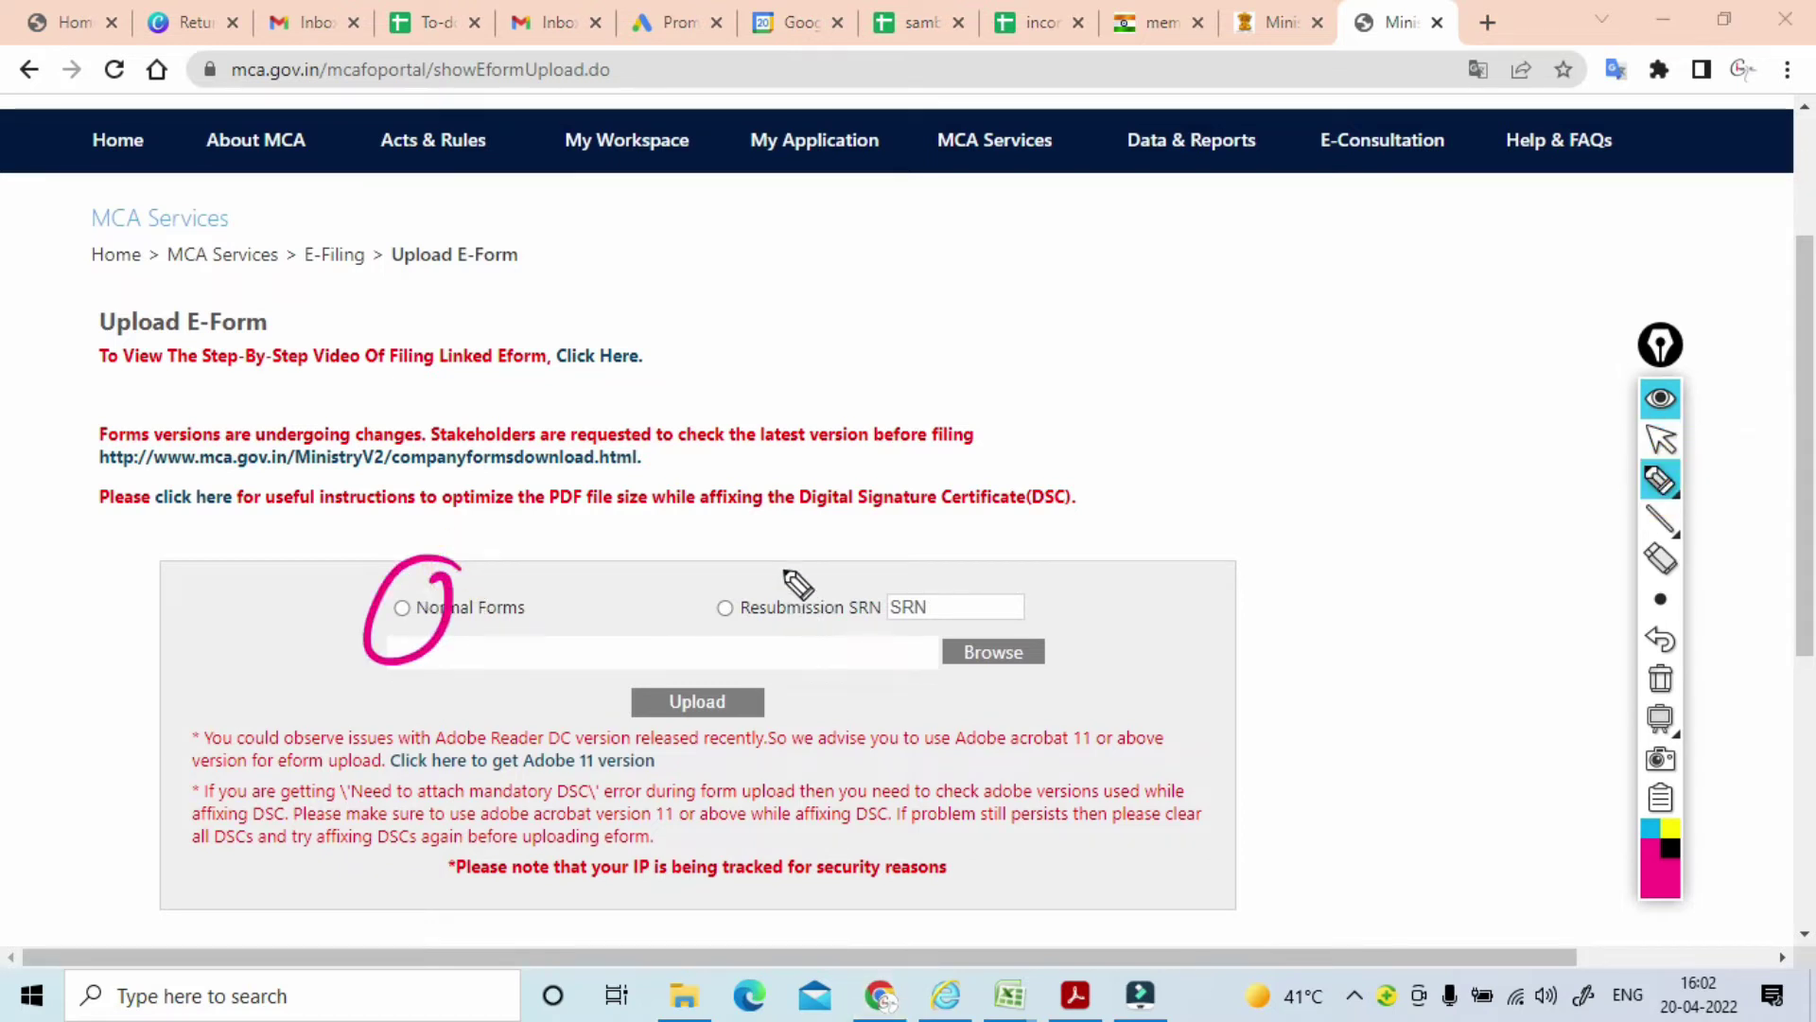
left_click_drag(794, 572, 740, 591)
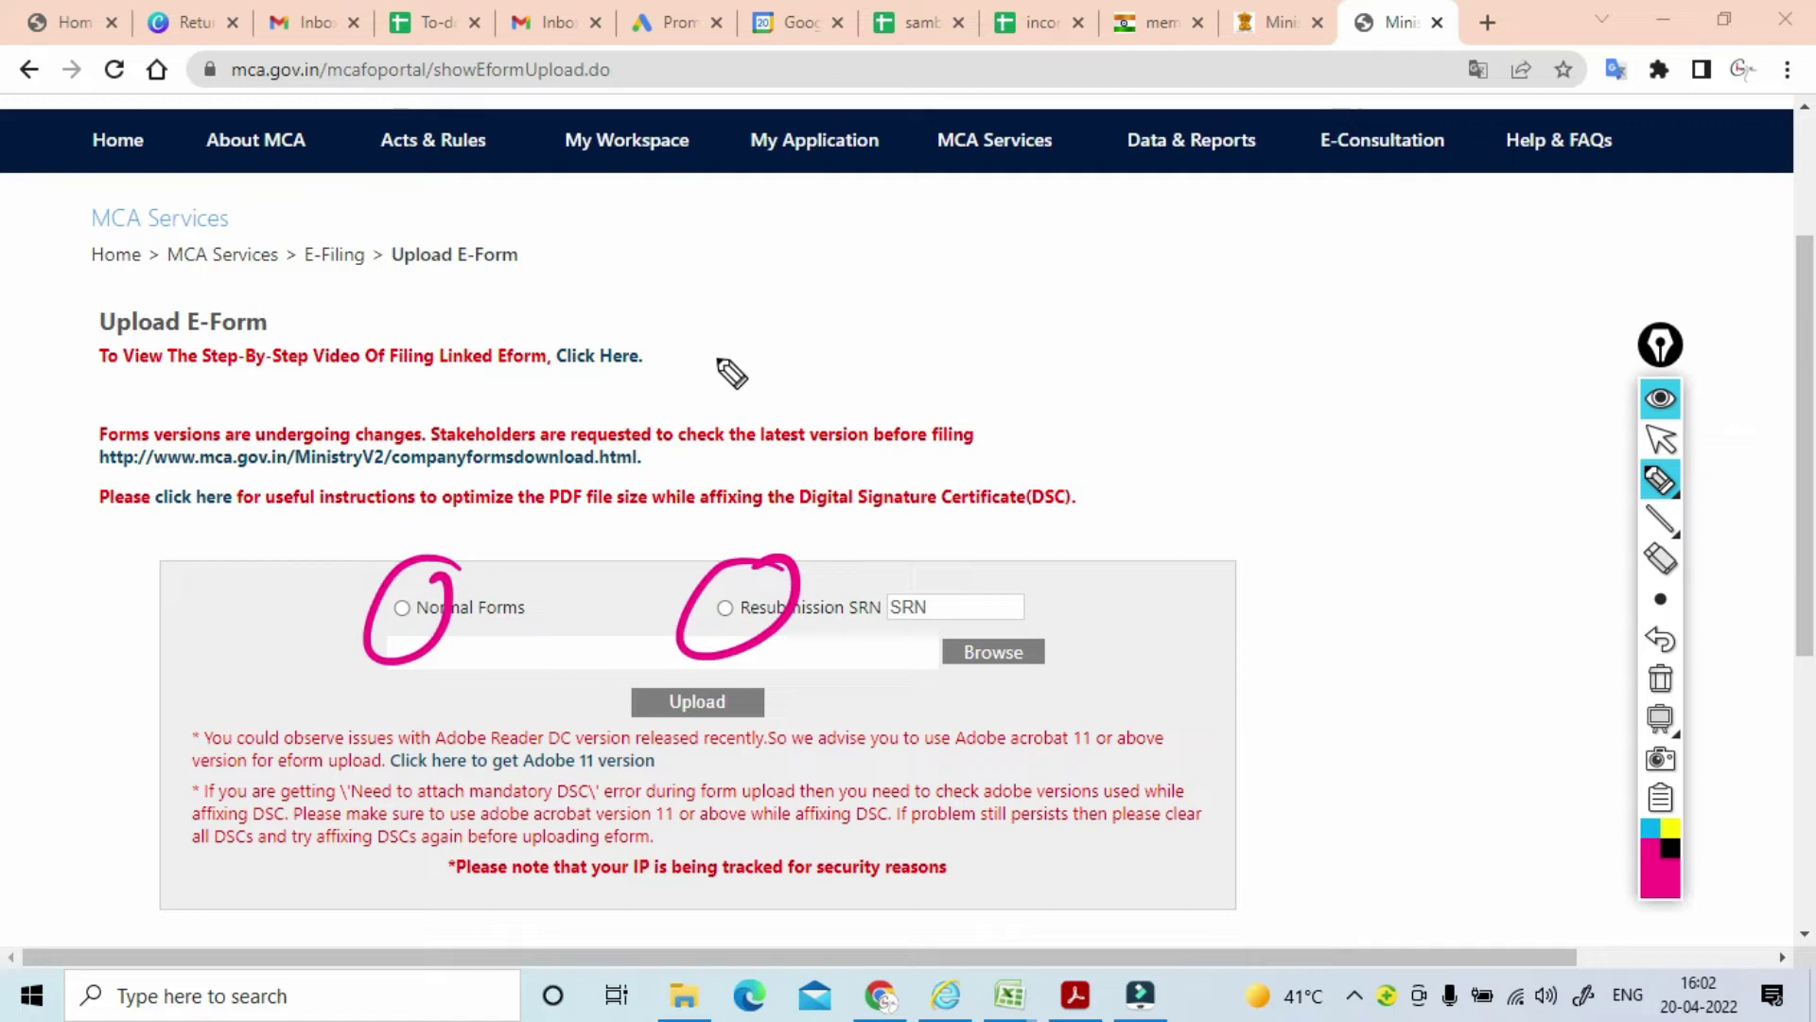
Handwrite and circle pen notes, starting with "21-22", in the blank area above the upload form.
mouse_move(713, 343)
left_mouse_down()
mouse_move(782, 332)
mouse_move(833, 256)
left_mouse_up()
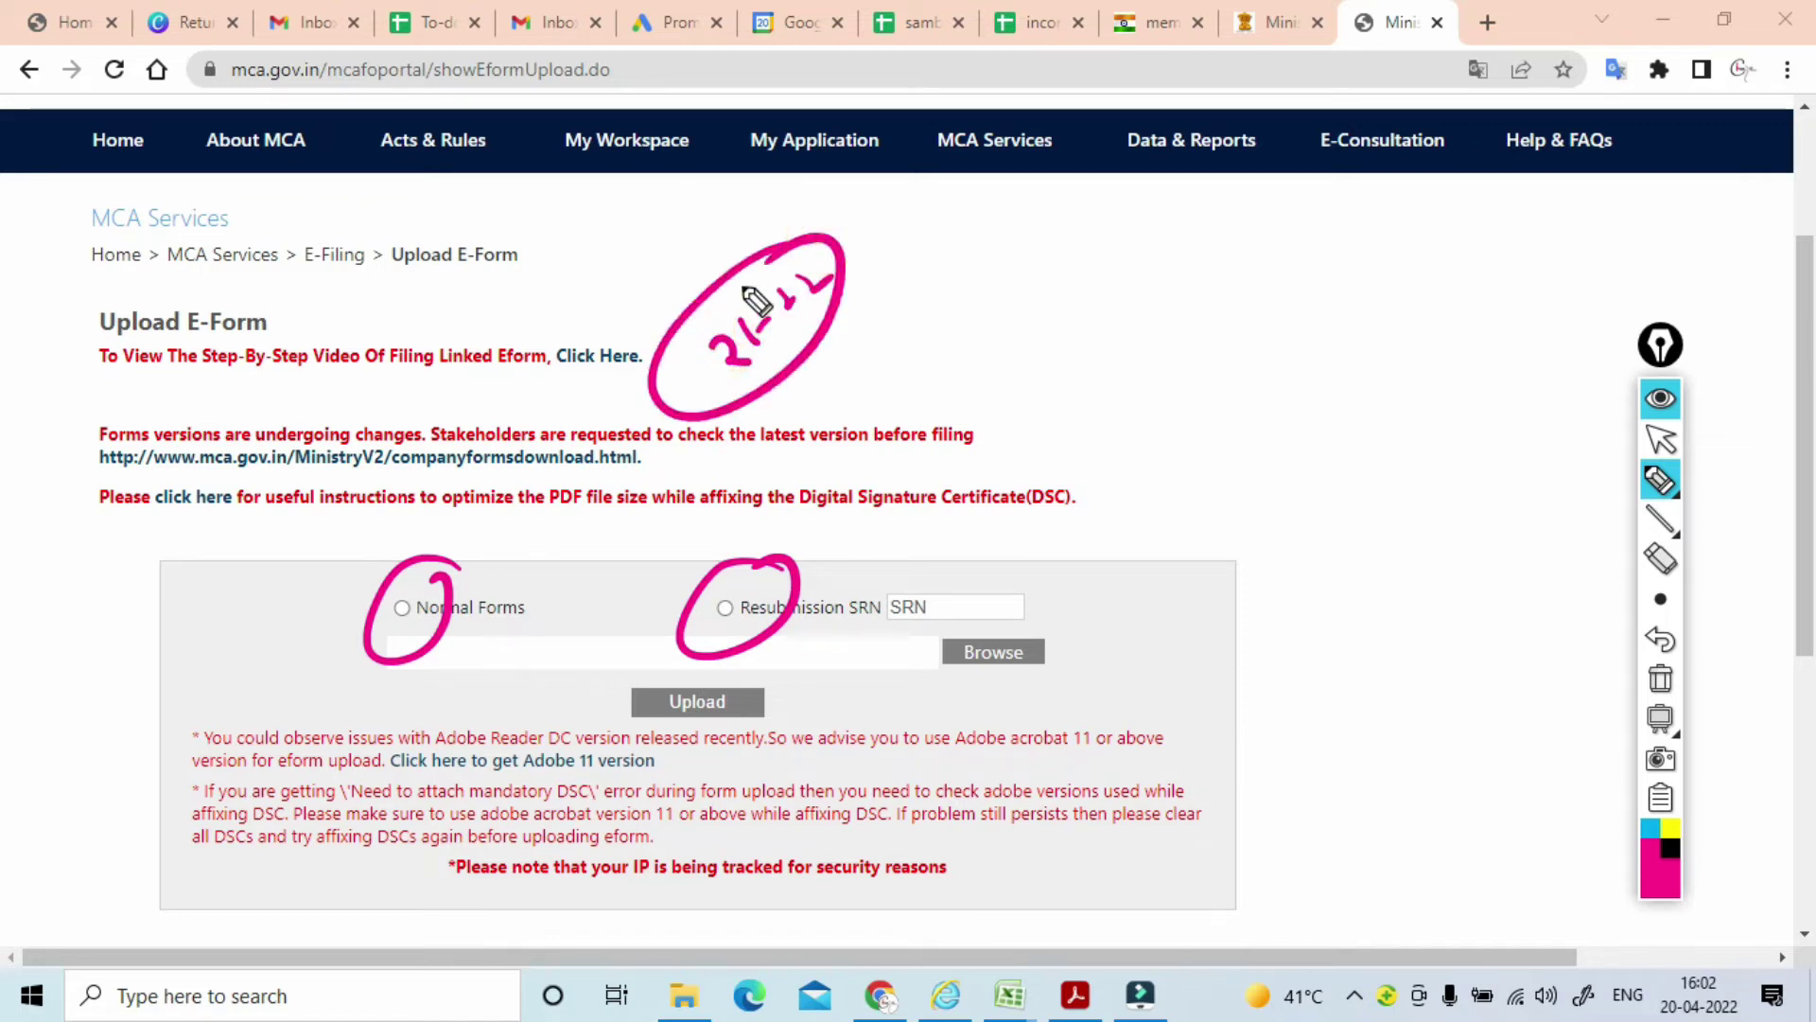
mouse_move(824, 368)
left_mouse_down()
mouse_move(868, 374)
mouse_move(910, 342)
left_mouse_up()
left_click_drag(927, 303, 944, 291)
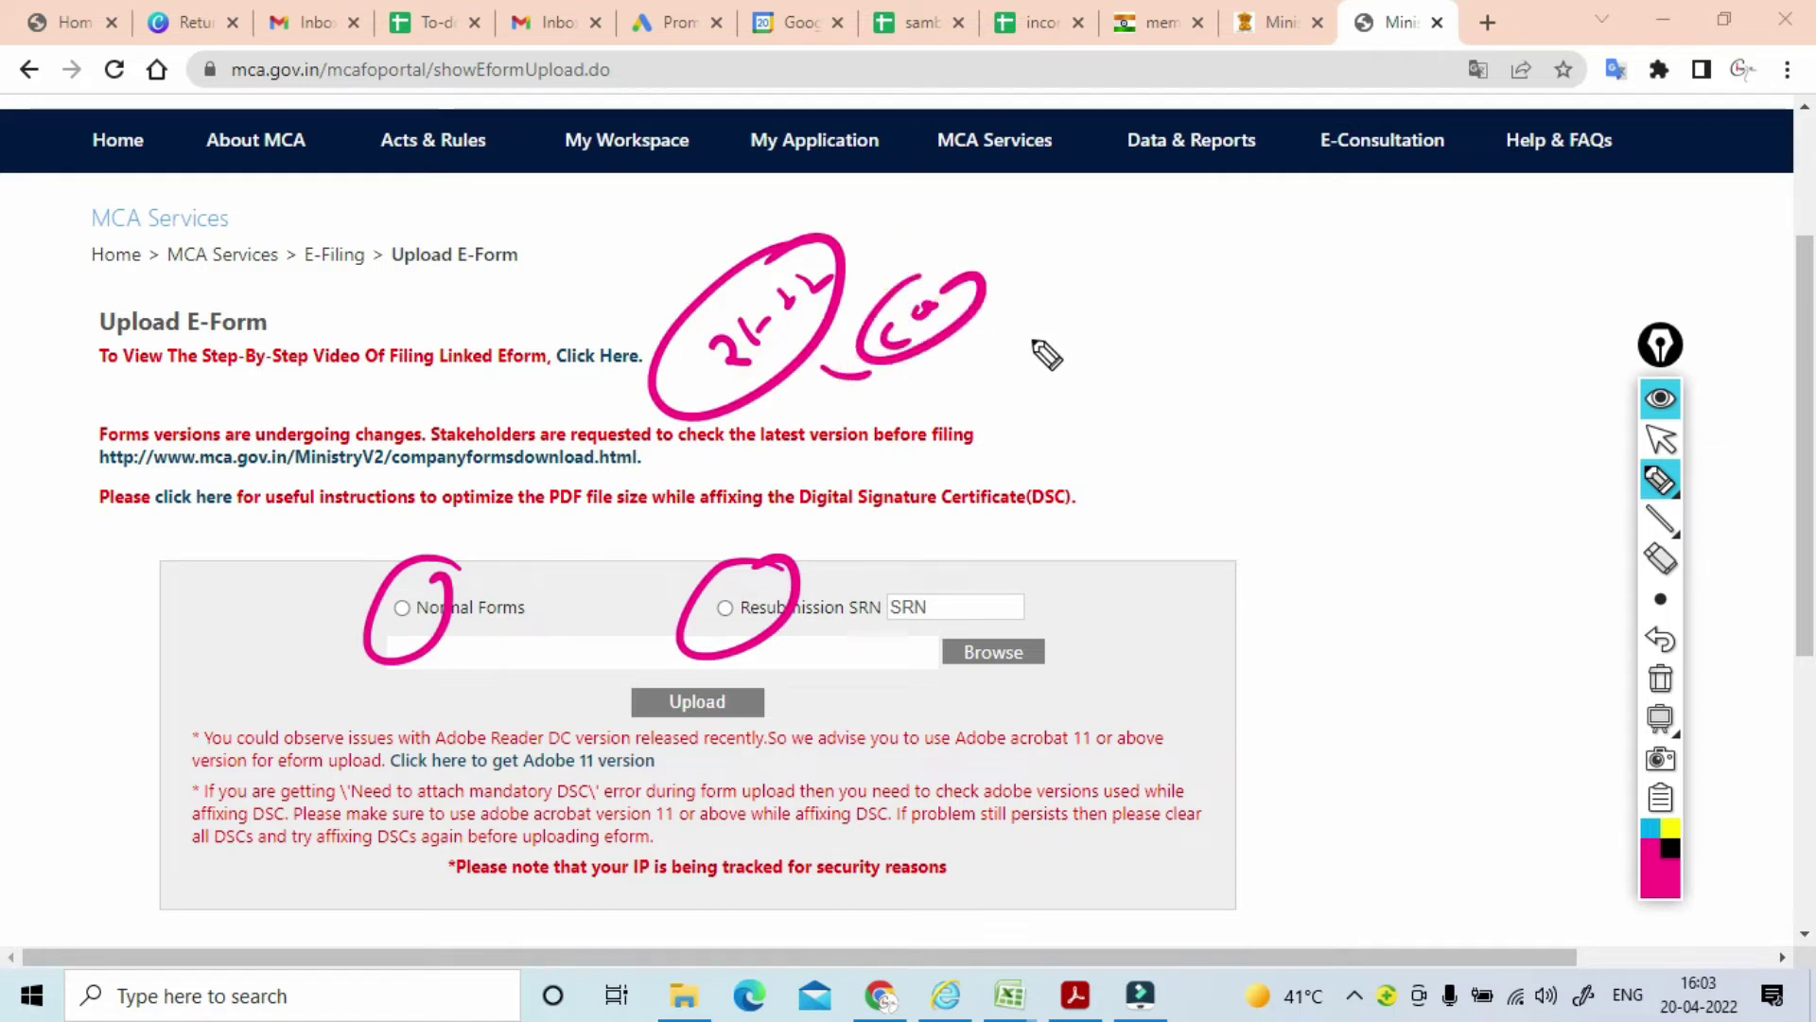
left_click_drag(1060, 312, 1123, 287)
left_click_drag(1097, 298, 1080, 352)
left_click_drag(1056, 374, 1133, 317)
left_click(1166, 272)
left_click_drag(1168, 225, 1181, 312)
left_click_drag(1215, 248, 1199, 270)
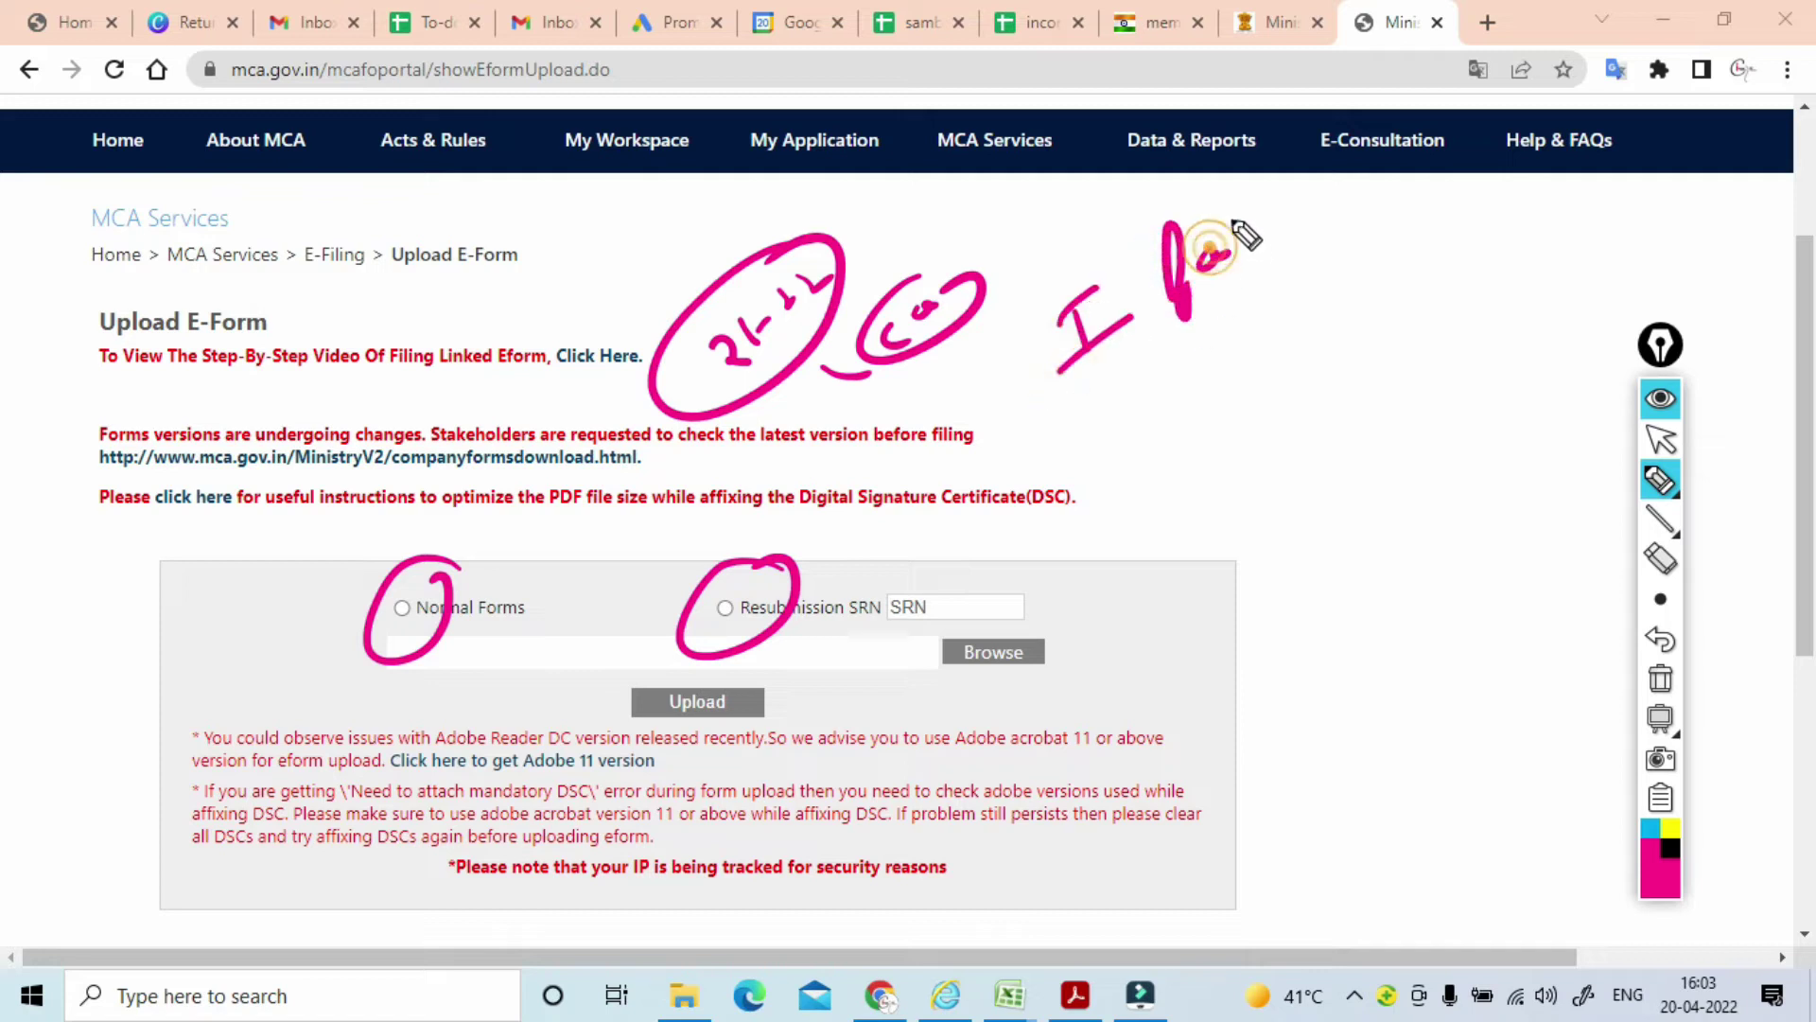
left_click_drag(1201, 200, 1216, 223)
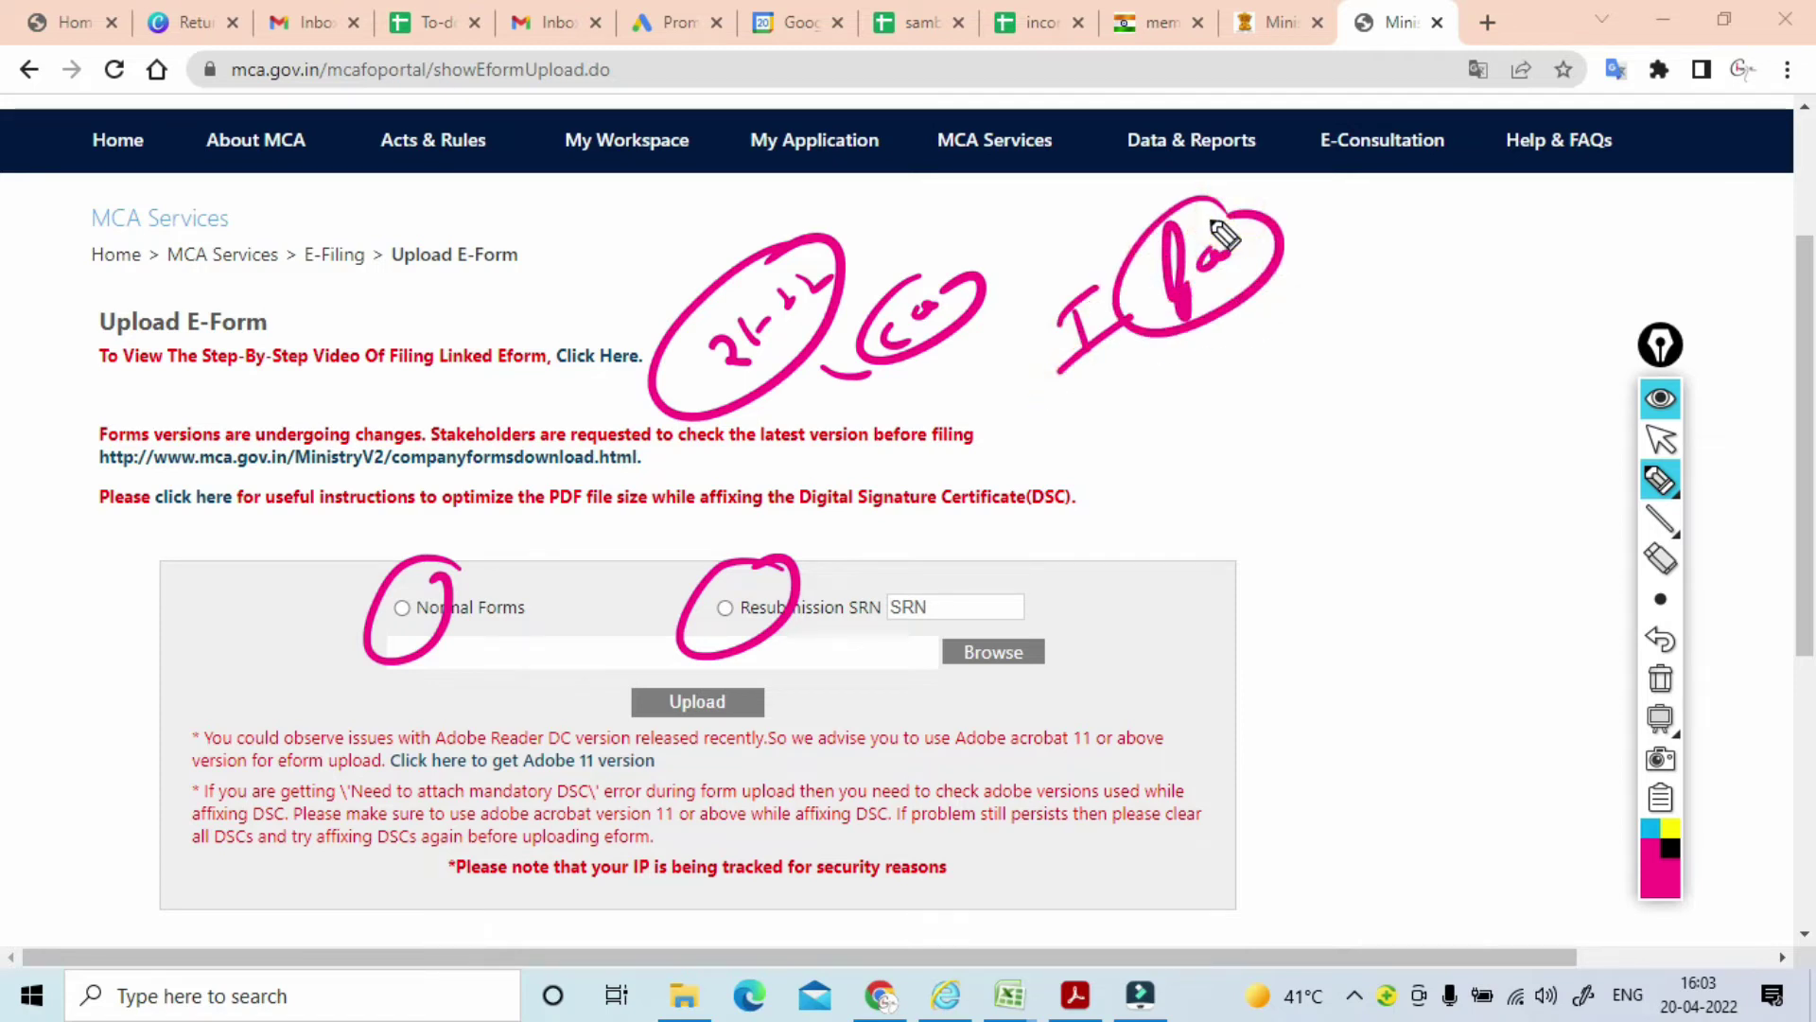
Circle the Normal Forms option again, clear all pen marks, and return to the normal pointer.
mouse_move(437, 643)
left_mouse_down()
mouse_move(406, 664)
mouse_move(445, 639)
left_mouse_up()
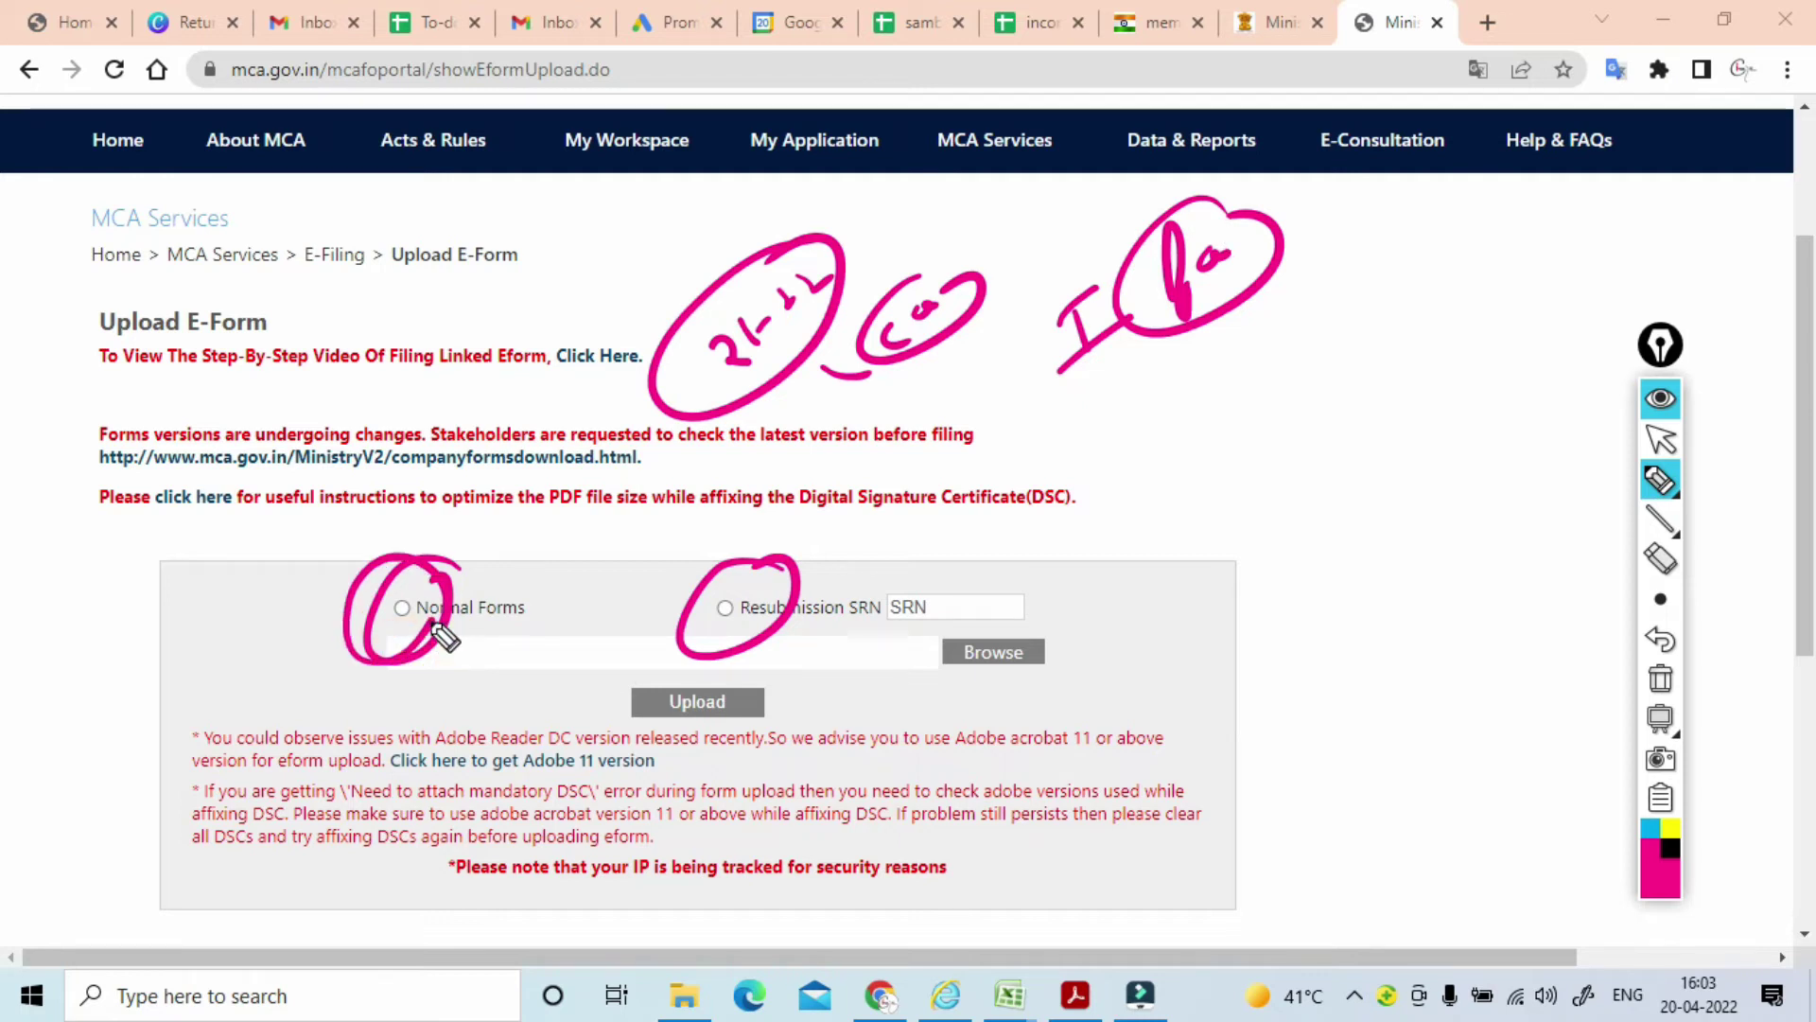
left_click(1660, 678)
left_click(1662, 443)
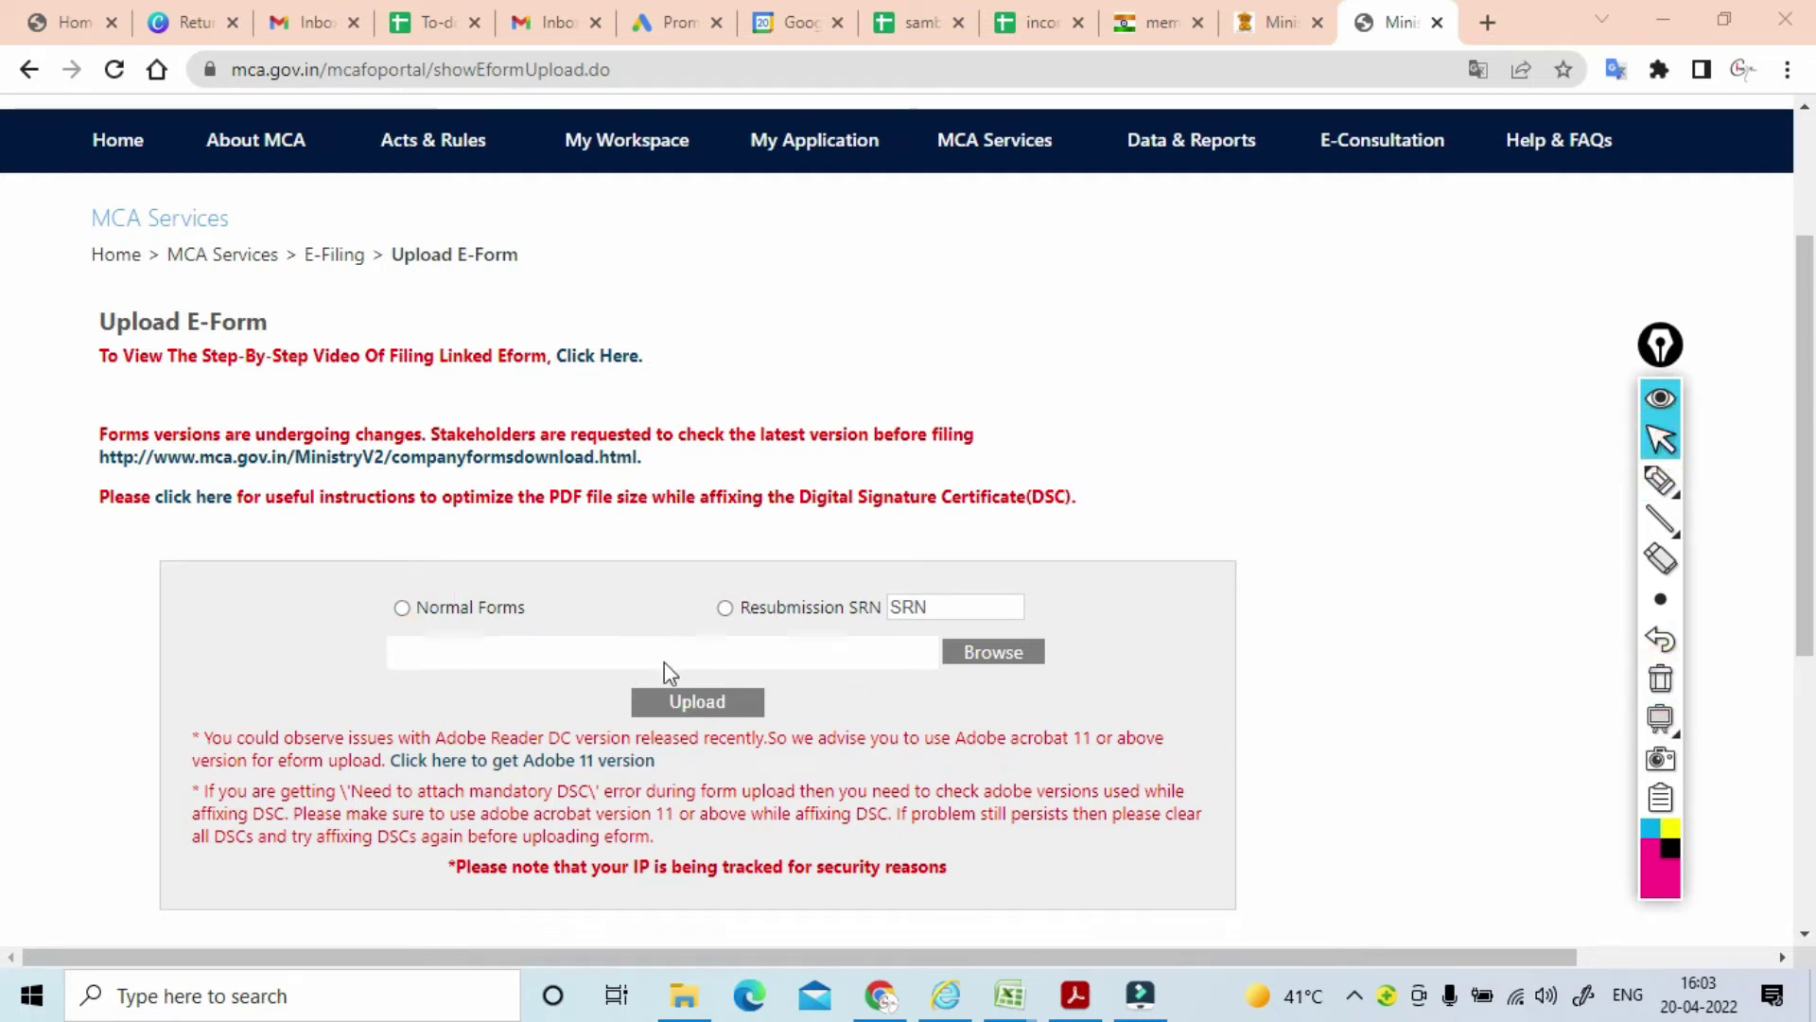
Select the Normal Forms option, circle the Linked Forms checkbox with the pen, and put a tick mark beside Normal Forms.
left_click(402, 608)
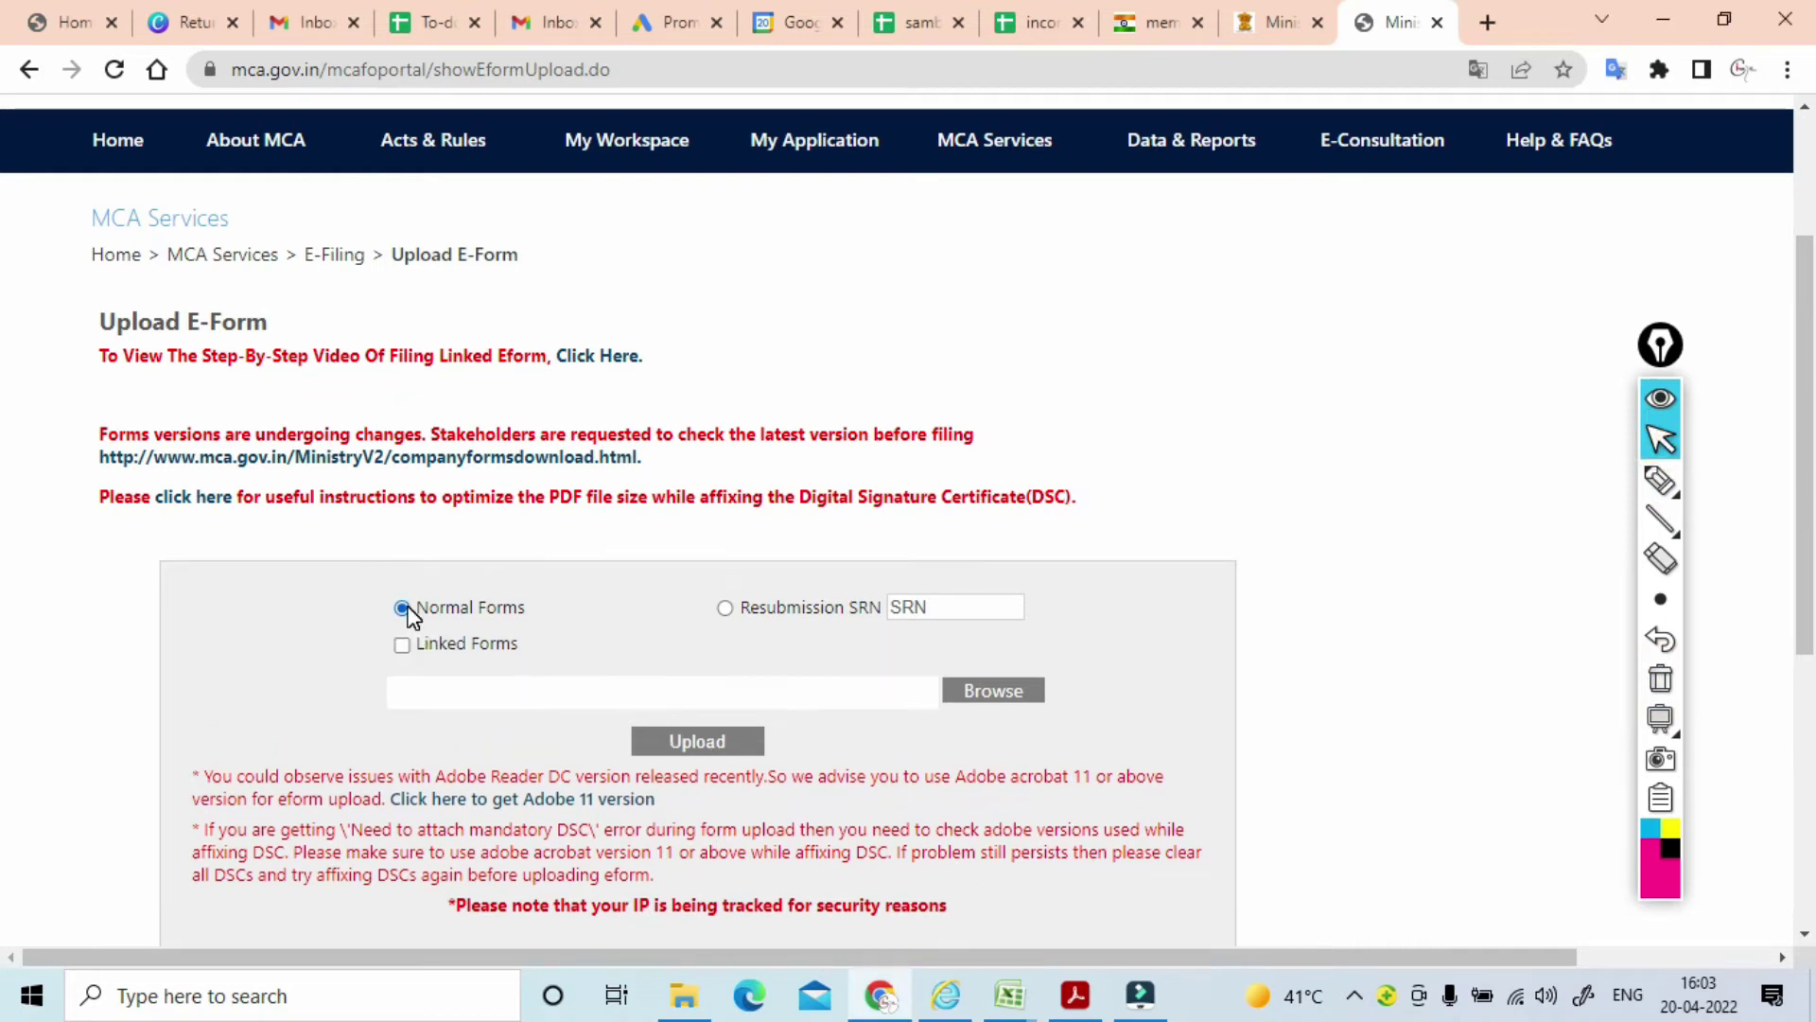
left_click(1660, 480)
mouse_move(430, 628)
left_mouse_down()
mouse_move(418, 701)
mouse_move(409, 663)
left_mouse_up()
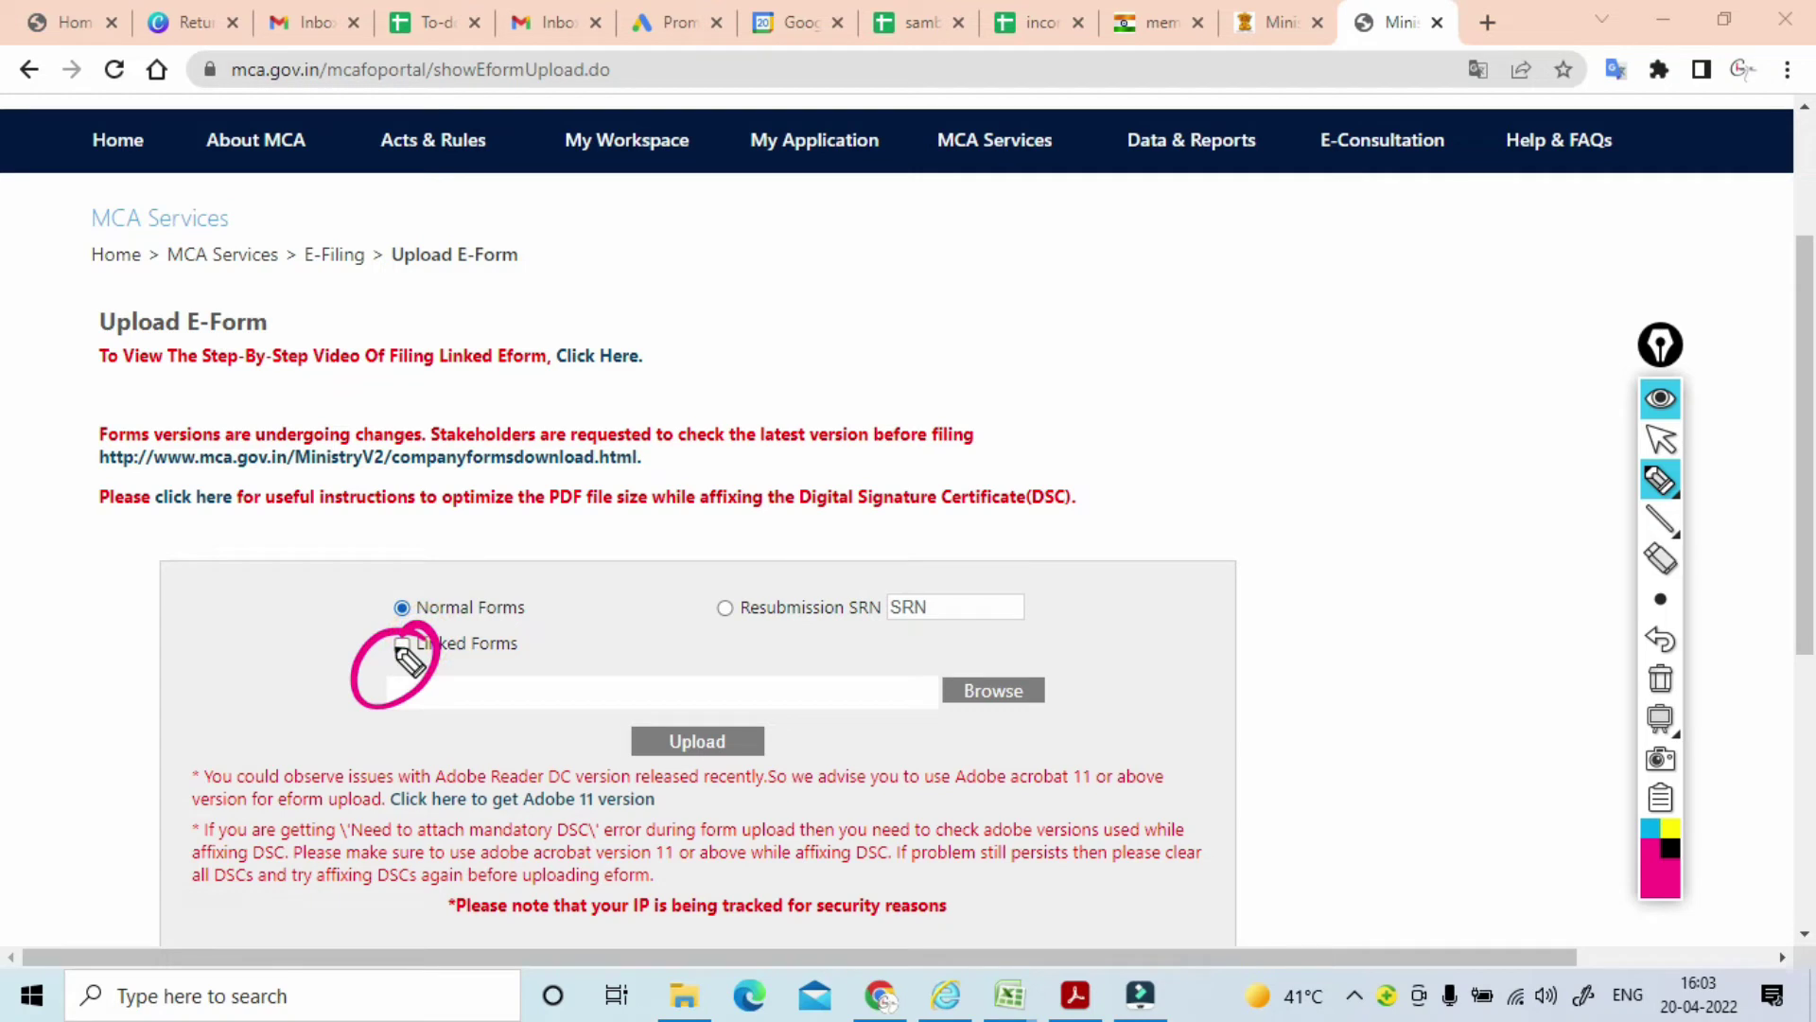
left_click_drag(516, 588, 570, 553)
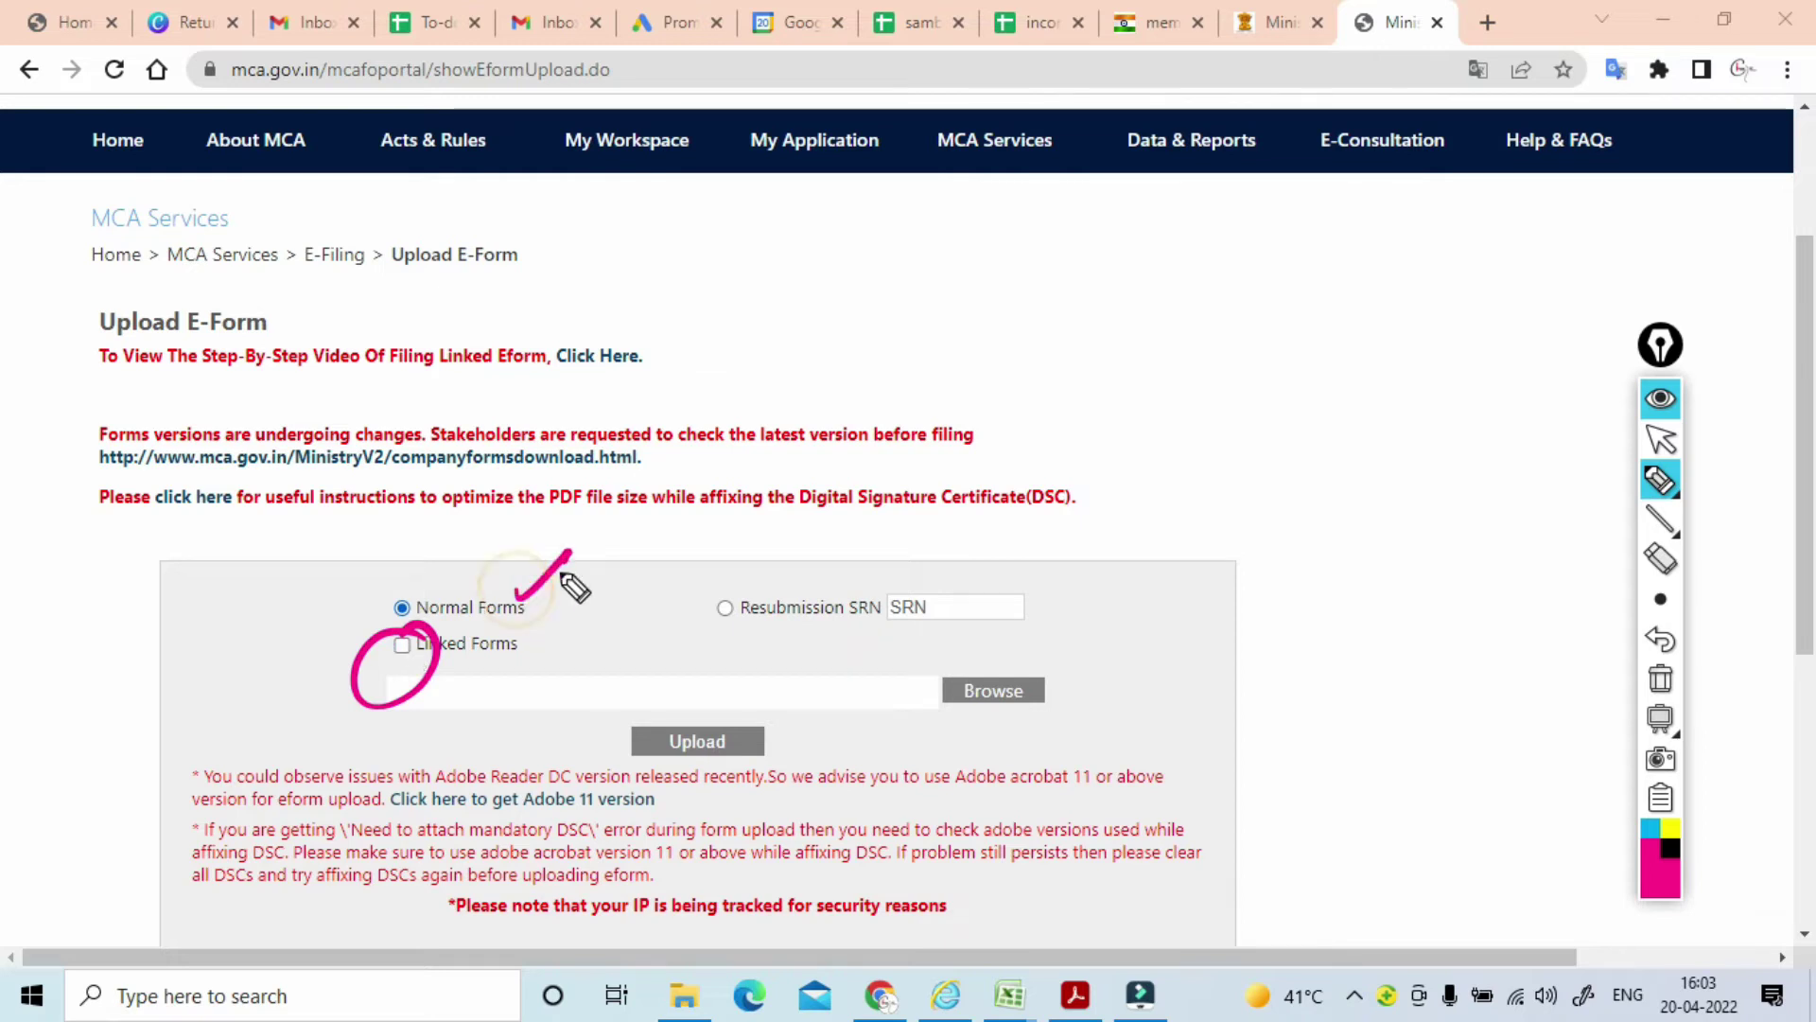
Handwrite two circled pen notes in the blank area above the upload form, clear all pen marks and return to the normal pointer.
mouse_move(928, 316)
left_mouse_down()
mouse_move(1030, 308)
mouse_move(952, 275)
left_mouse_up()
left_click_drag(960, 389, 1039, 350)
mouse_move(1117, 295)
left_mouse_down()
mouse_move(1090, 336)
mouse_move(1175, 311)
left_mouse_up()
left_click_drag(1088, 378, 1135, 274)
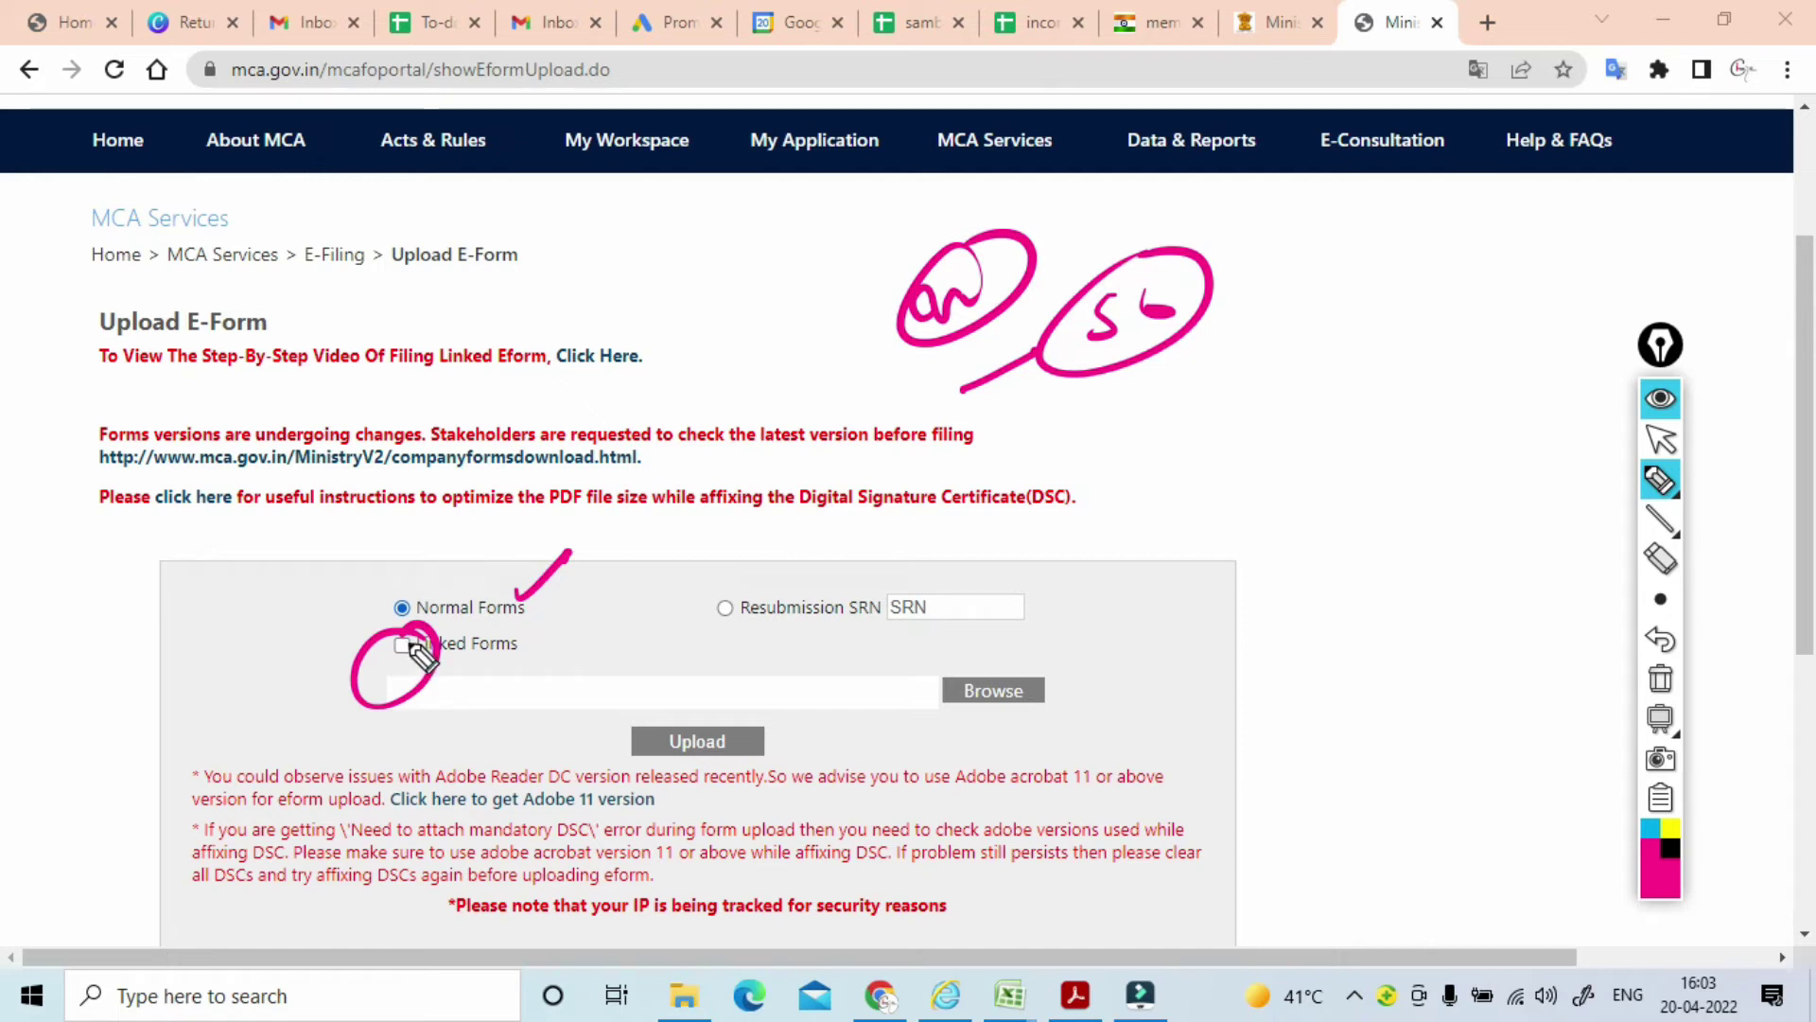
left_click(1662, 683)
left_click(1660, 439)
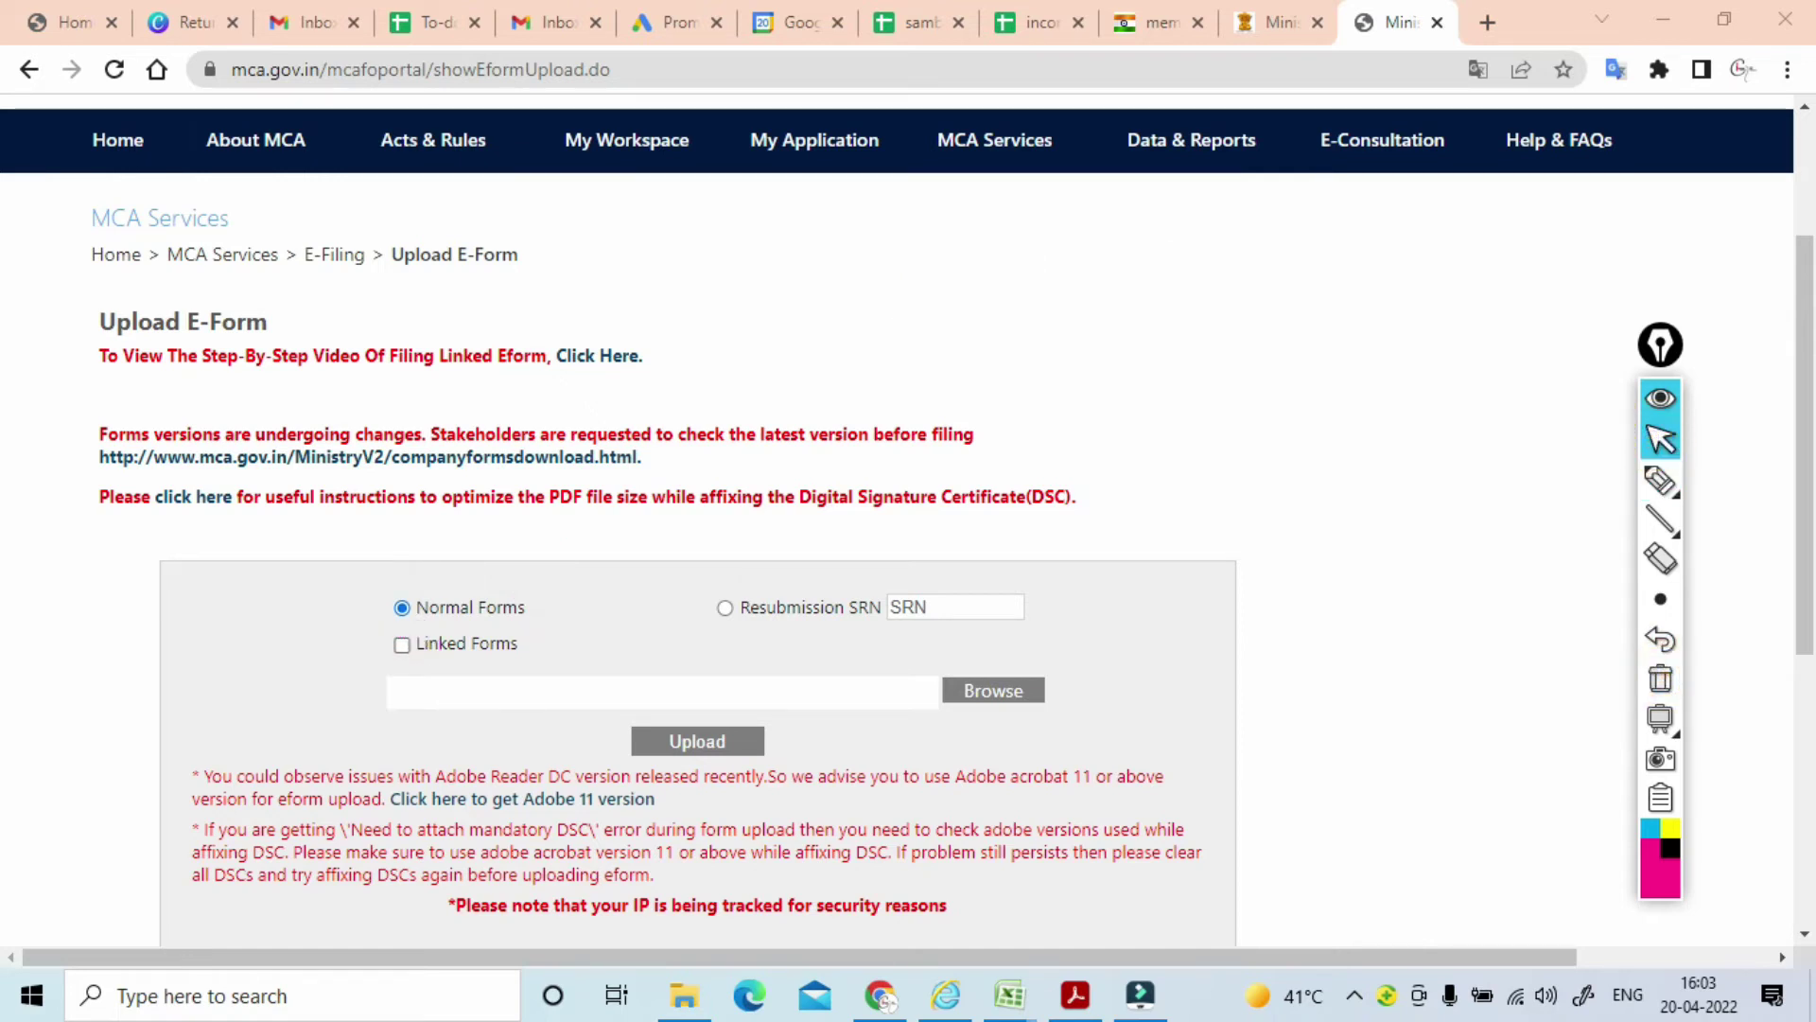
Enable Linked Forms for the upload and add two more linked form file rows.
left_click(402, 645)
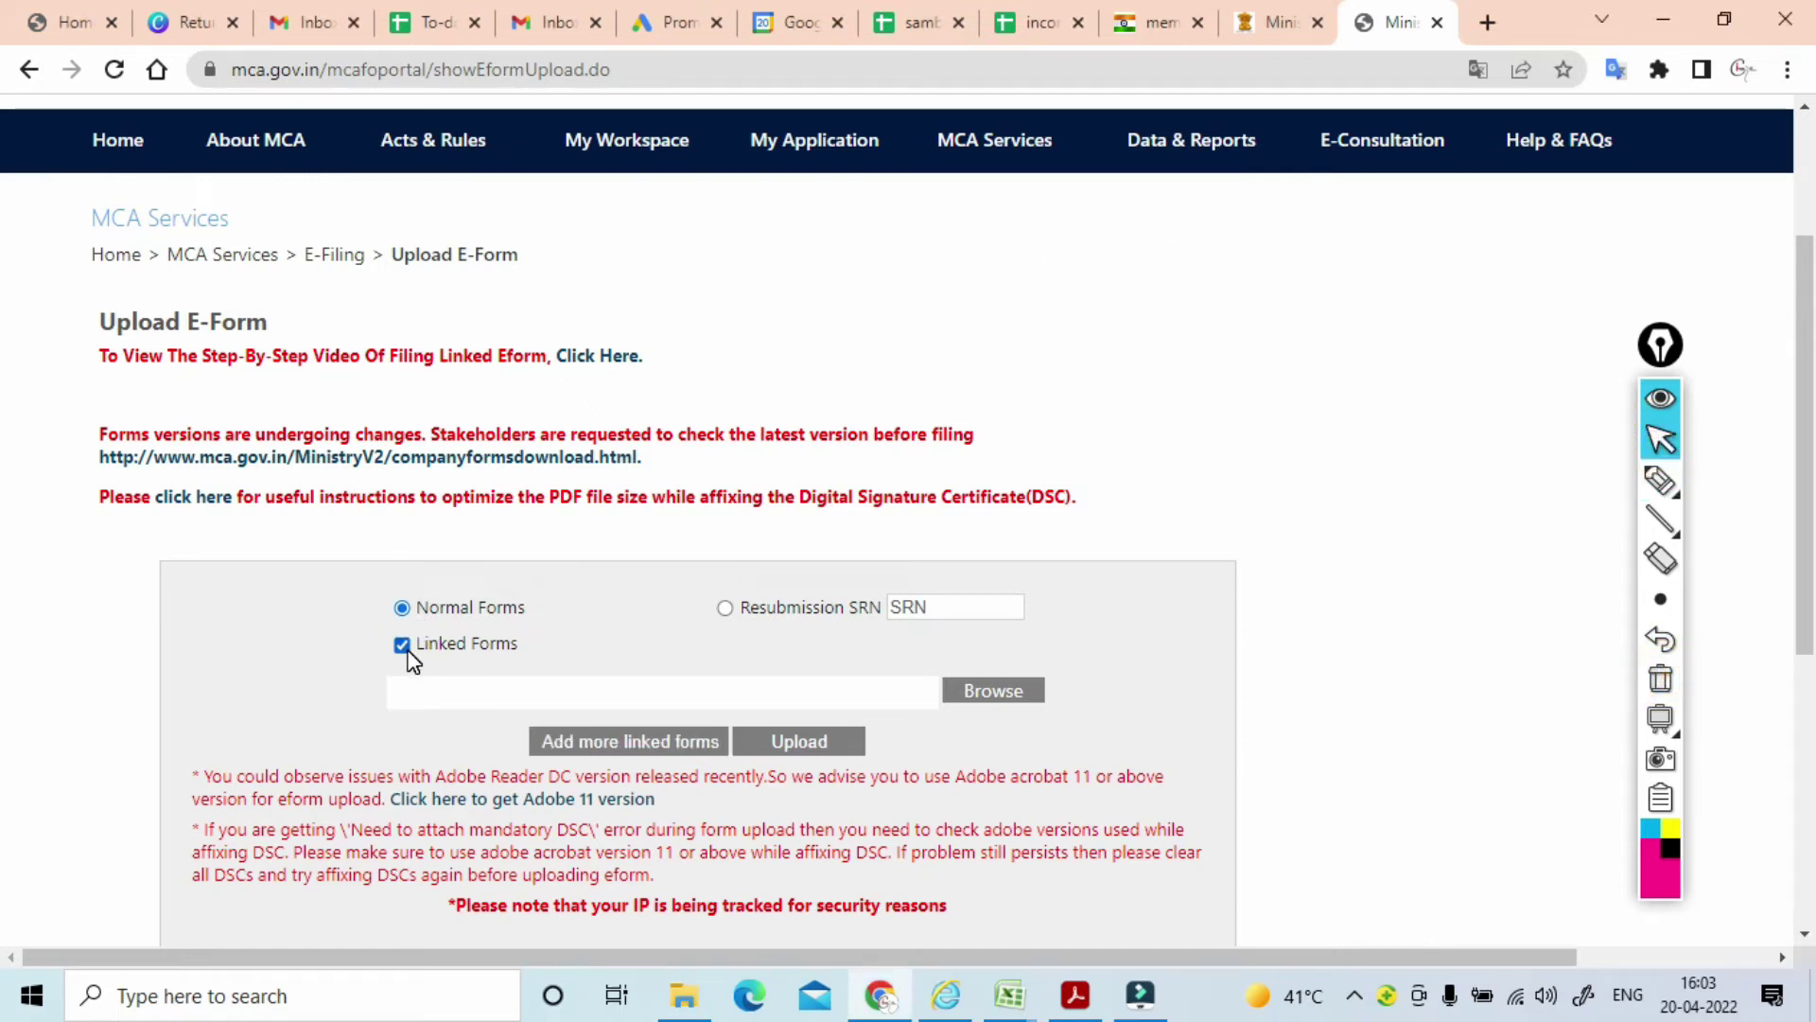
left_click(649, 746)
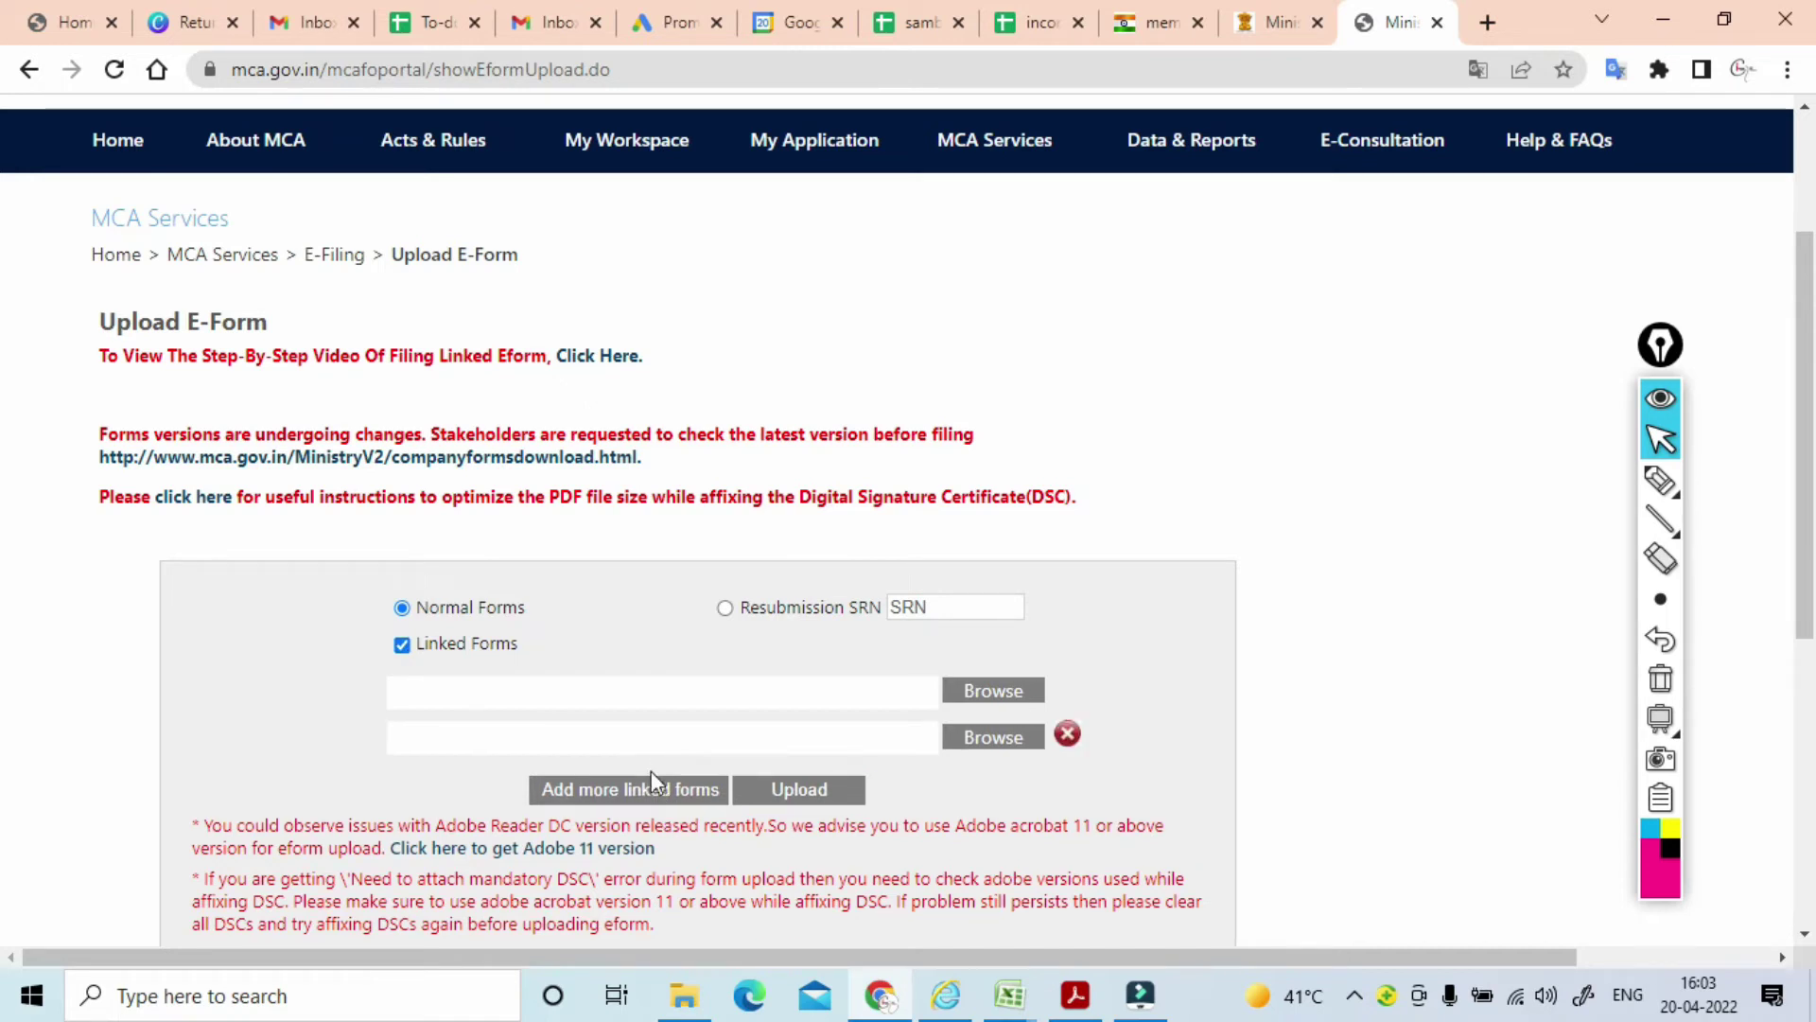
left_click(650, 785)
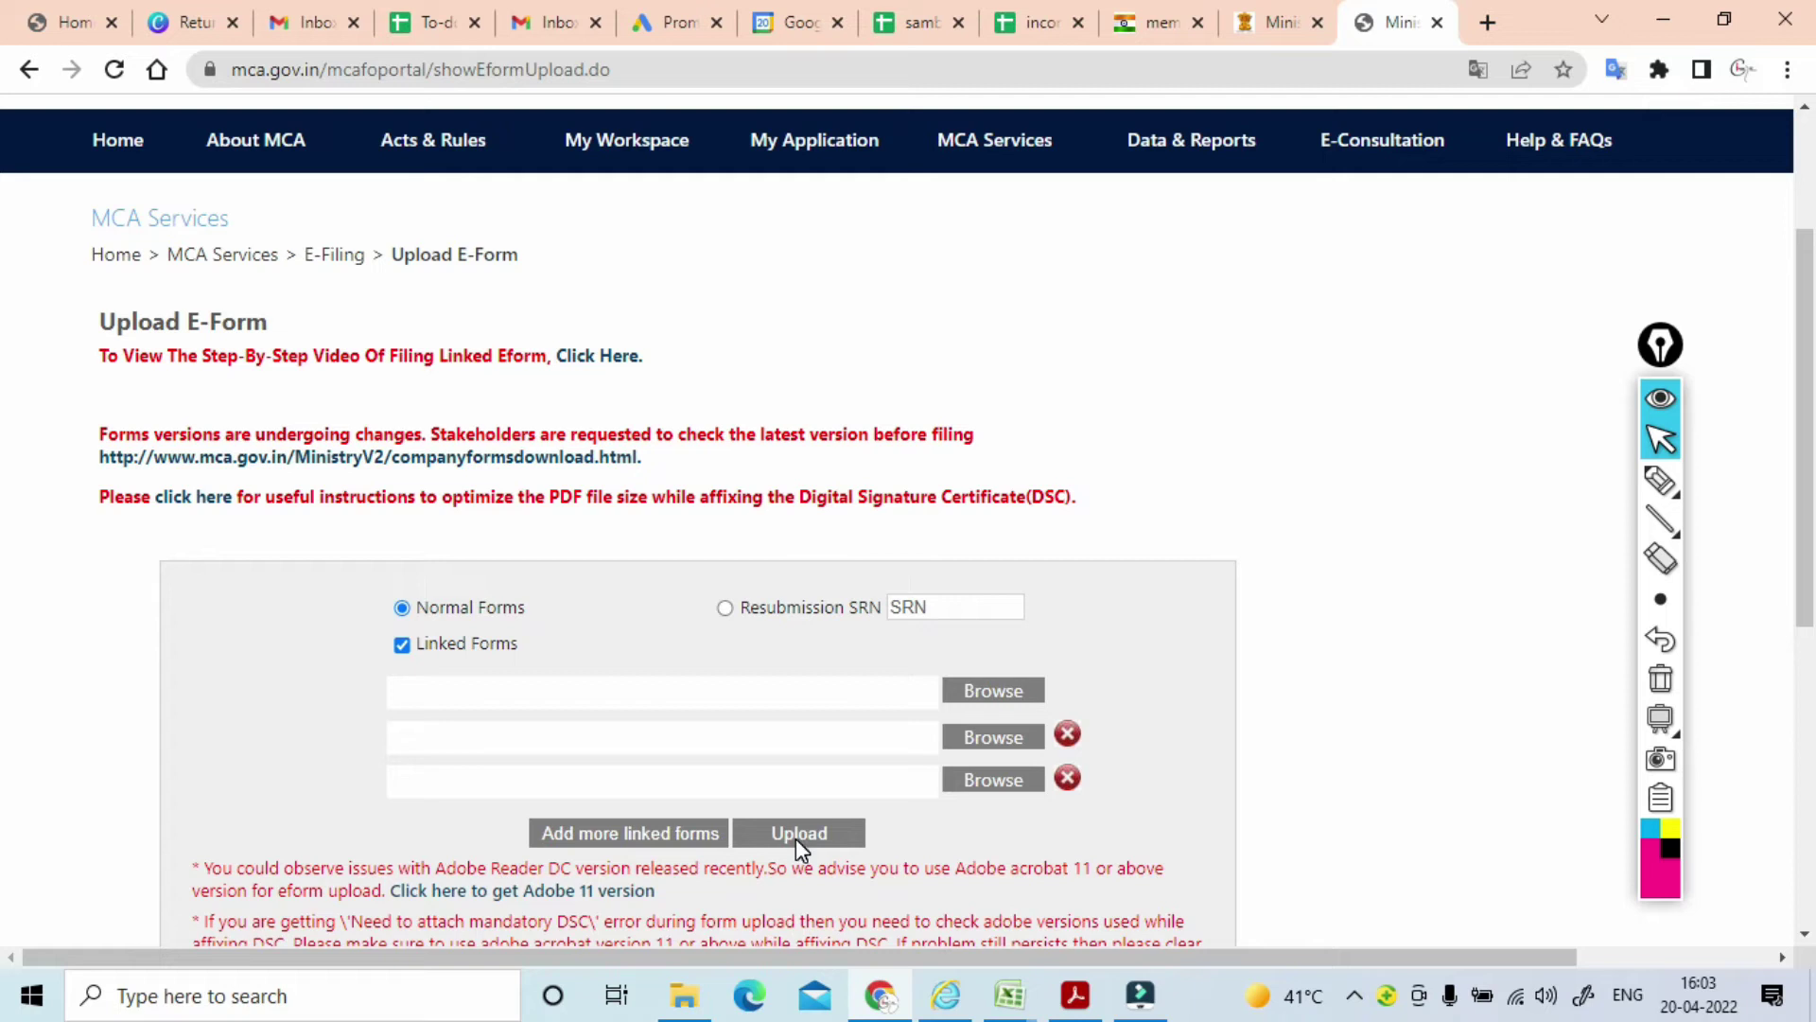
Handwrite circled pen notes above the form, underline the Linked Forms option, and mark the largest note with extra lines and a curve.
left_click(1661, 482)
mouse_move(1150, 443)
left_mouse_down()
mouse_move(1155, 520)
mouse_move(1201, 471)
mouse_move(1214, 397)
left_mouse_up()
mouse_move(728, 333)
left_mouse_down()
mouse_move(811, 292)
mouse_move(766, 421)
mouse_move(858, 322)
left_mouse_up()
left_click_drag(787, 416, 864, 377)
mouse_move(922, 210)
left_mouse_down()
mouse_move(965, 337)
mouse_move(816, 244)
left_mouse_up()
left_click_drag(421, 674, 520, 641)
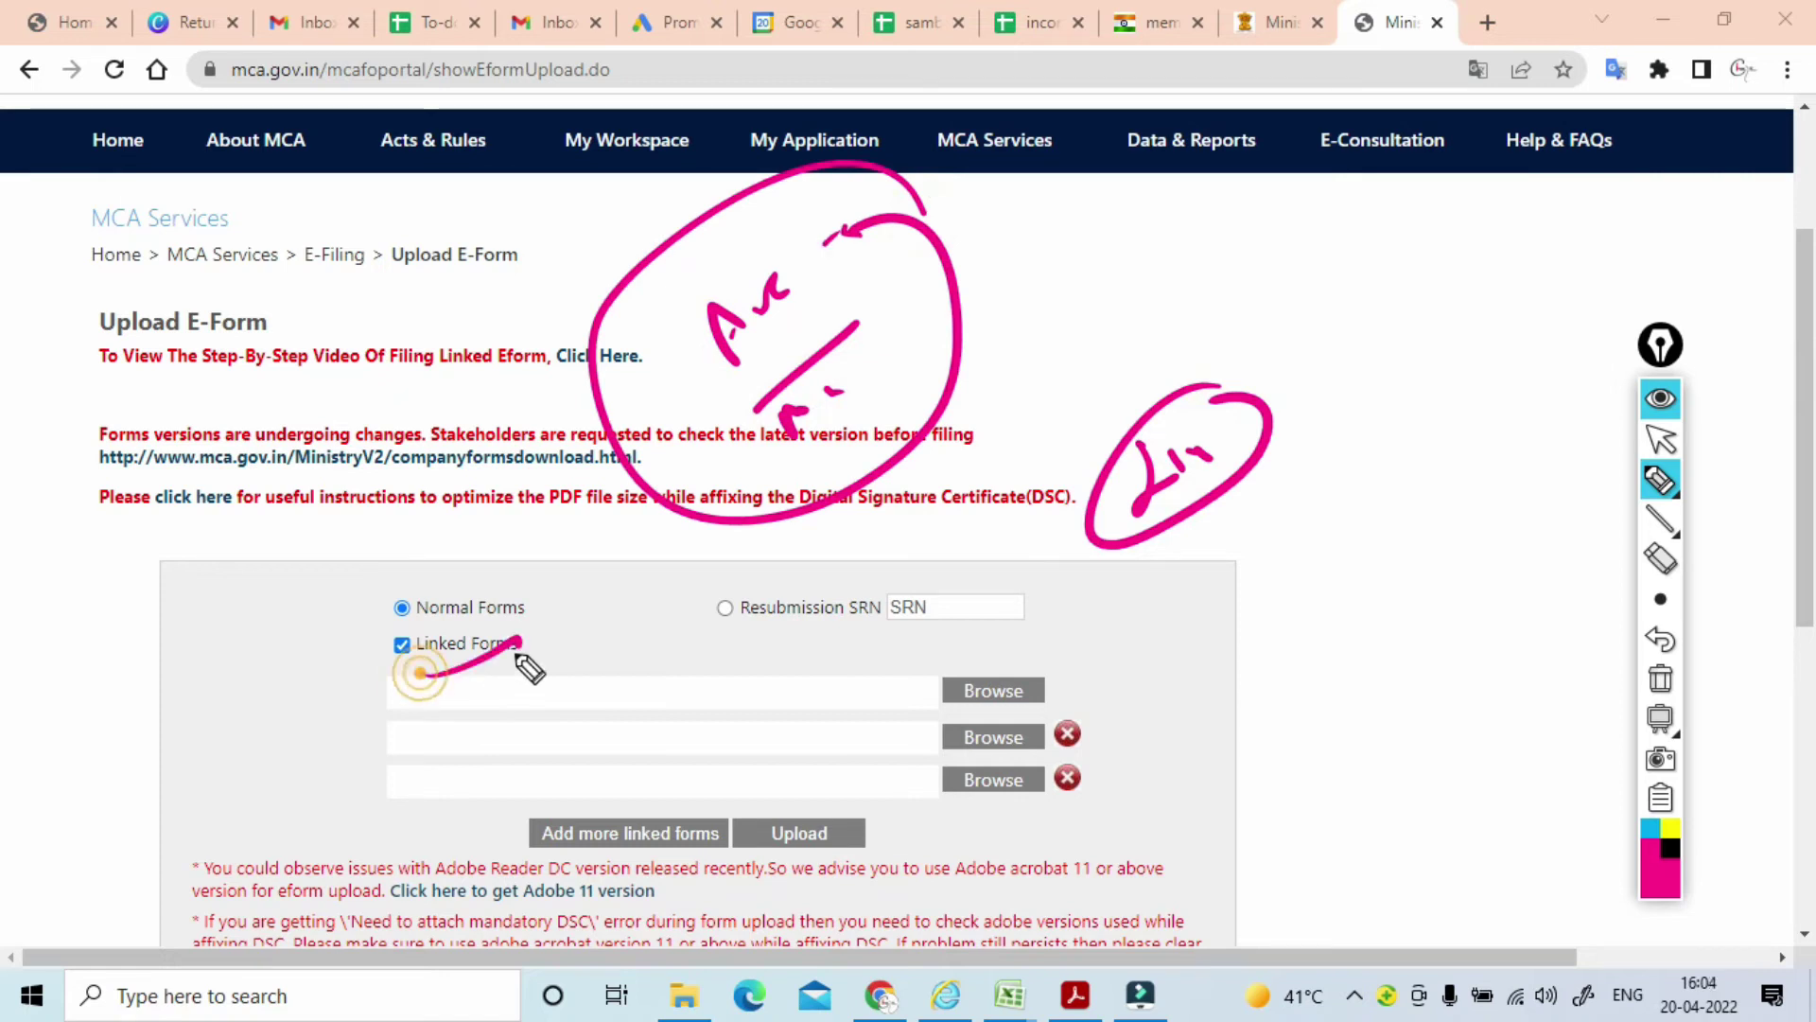
left_click_drag(760, 365, 878, 274)
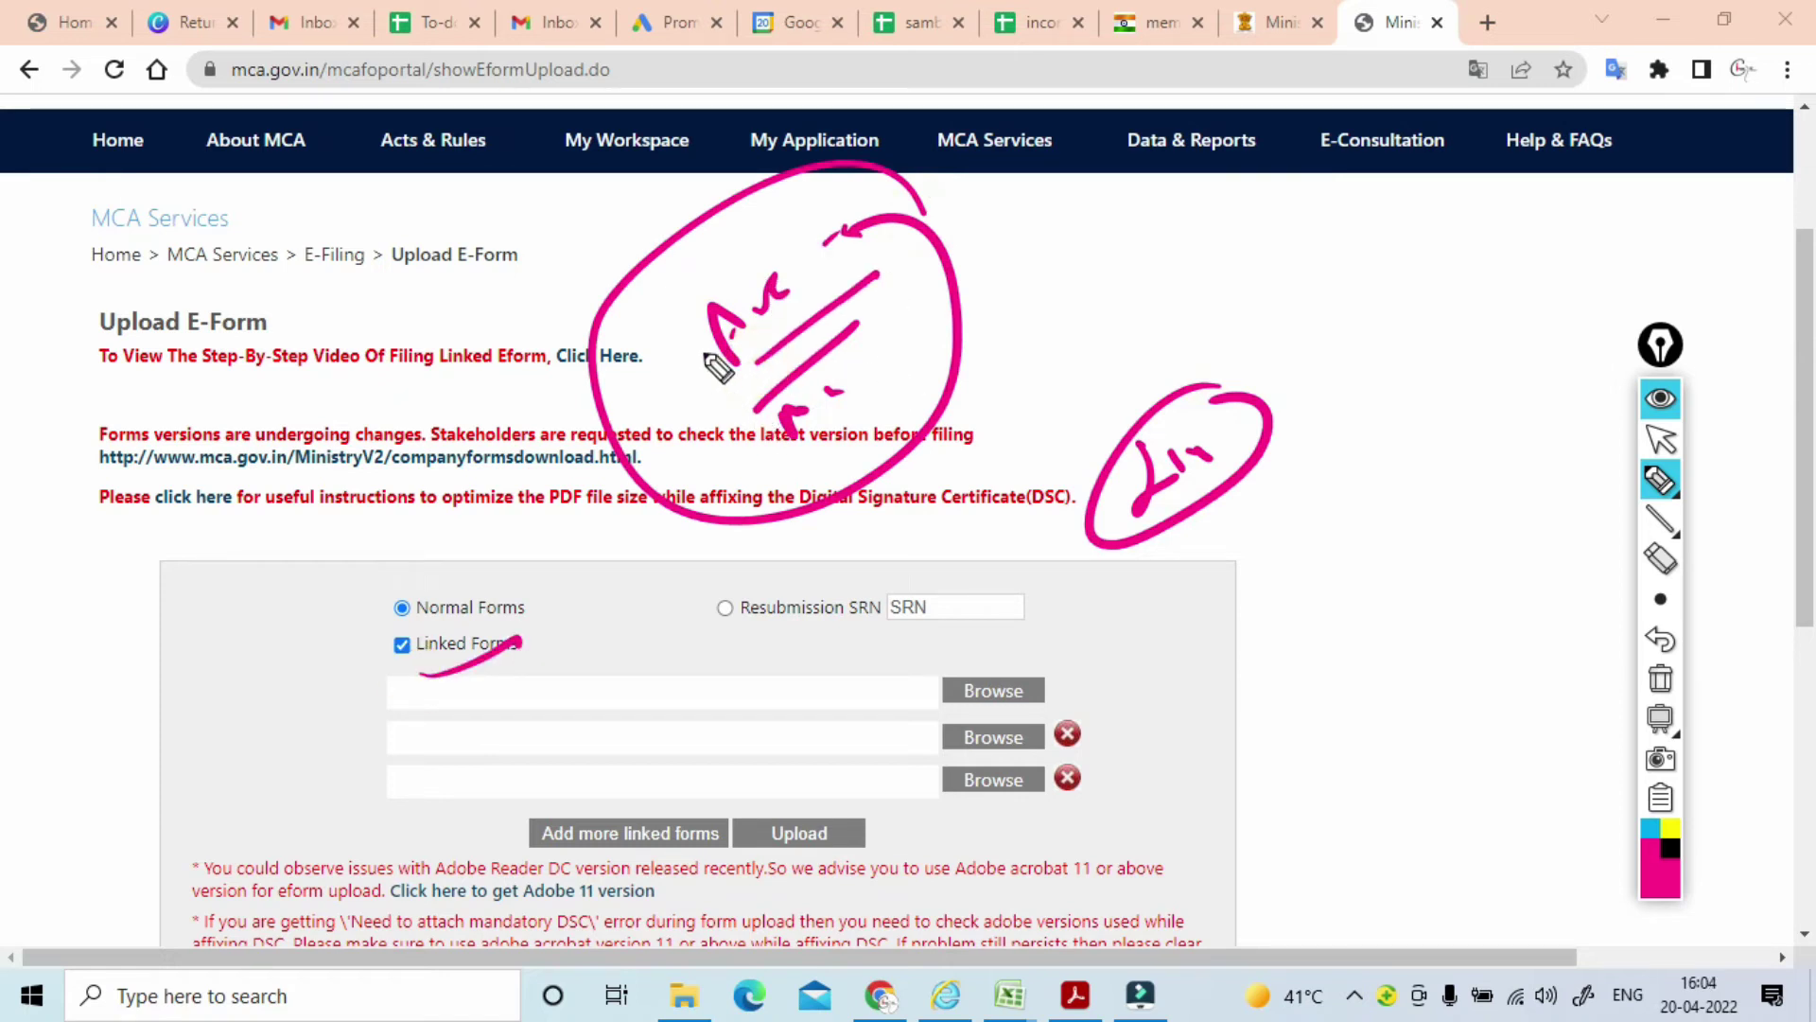
left_click_drag(715, 326, 756, 402)
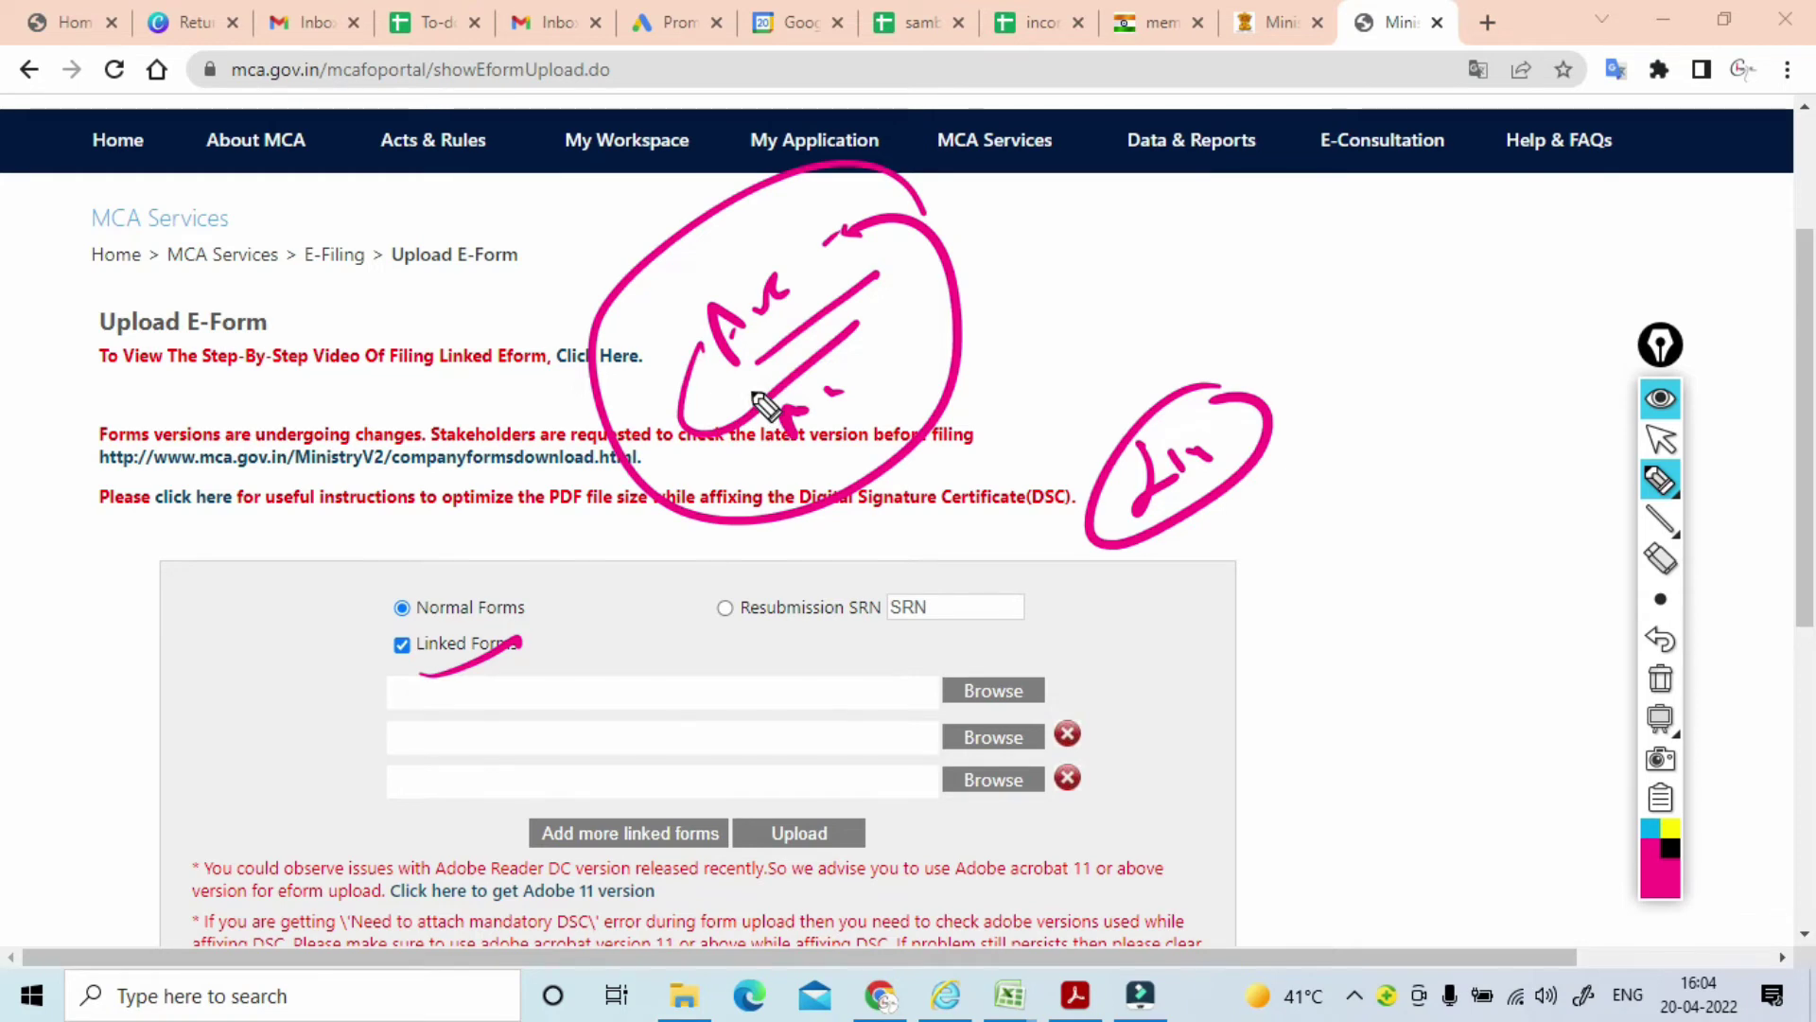
Add more handwritten pen notes beside the existing ones, clear all pen marks and return to the normal pointer.
mouse_move(1087, 287)
left_mouse_down()
mouse_move(1034, 332)
mouse_move(1055, 282)
left_mouse_up()
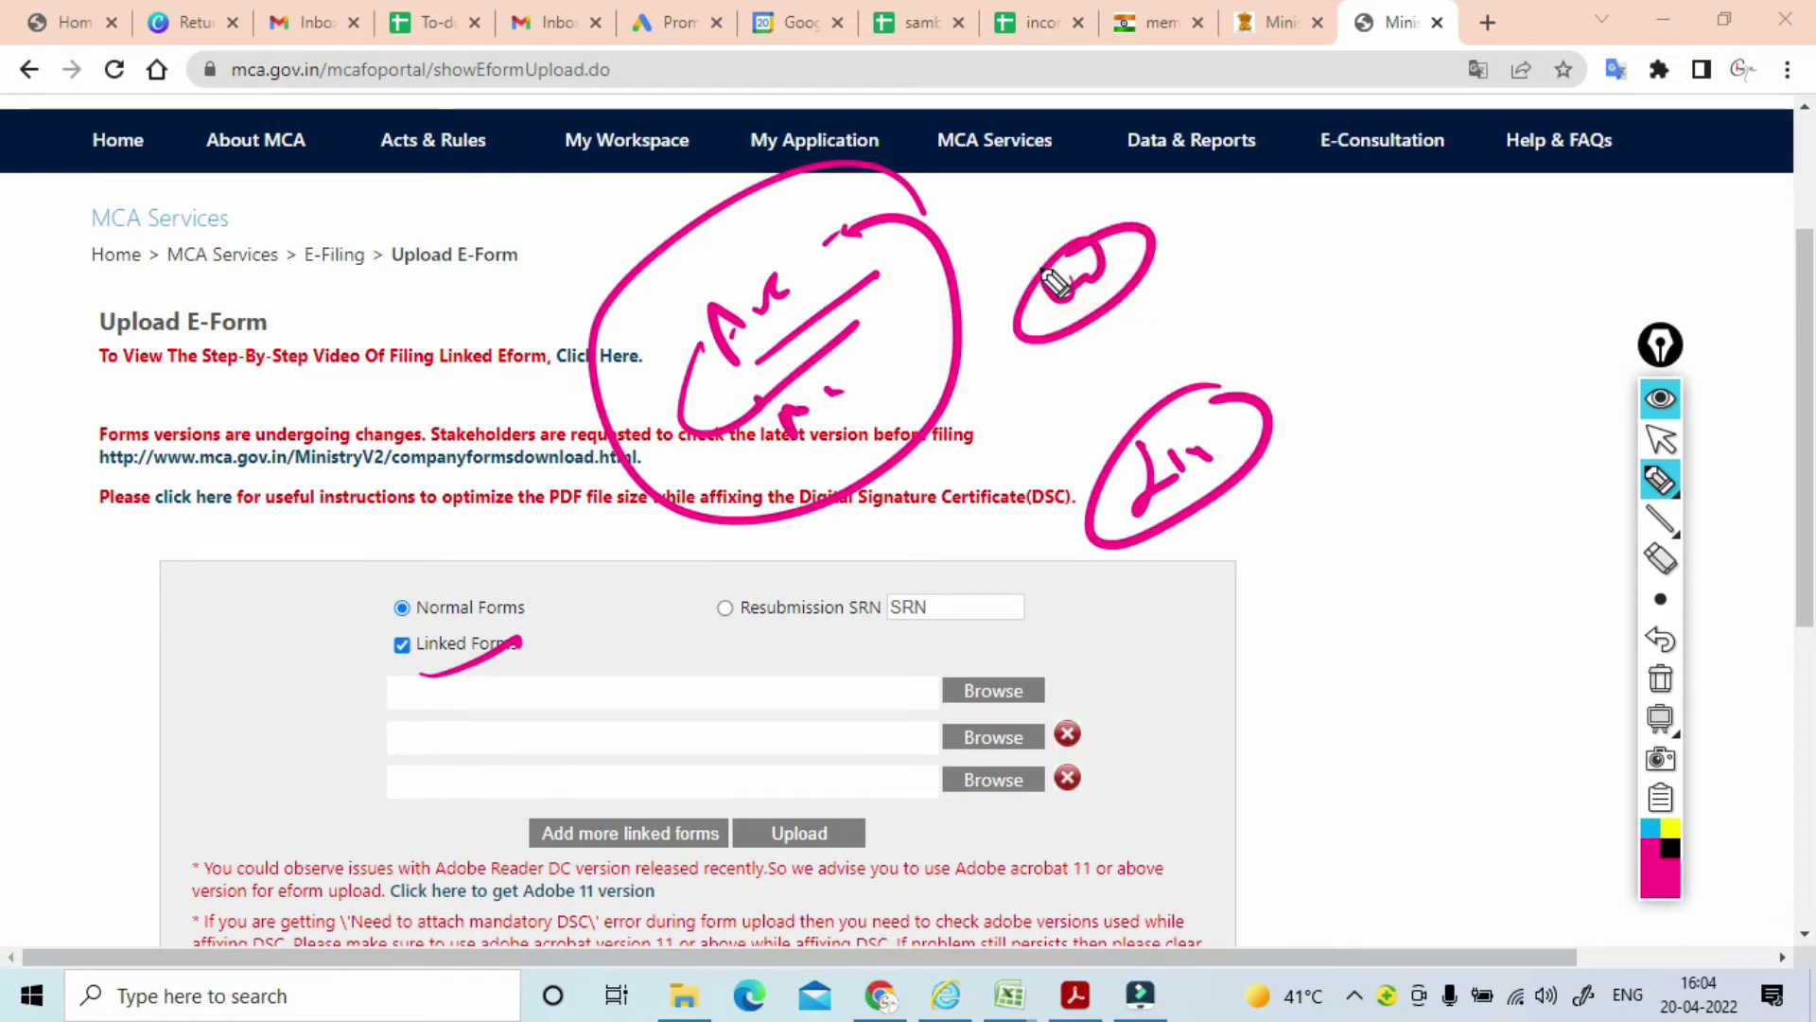
left_click_drag(1242, 274, 1234, 321)
mouse_move(1315, 244)
left_mouse_down()
mouse_move(1338, 268)
mouse_move(1297, 244)
left_mouse_up()
left_click_drag(1306, 388, 1359, 358)
left_click_drag(1355, 438, 1362, 416)
left_click_drag(1345, 556, 1469, 476)
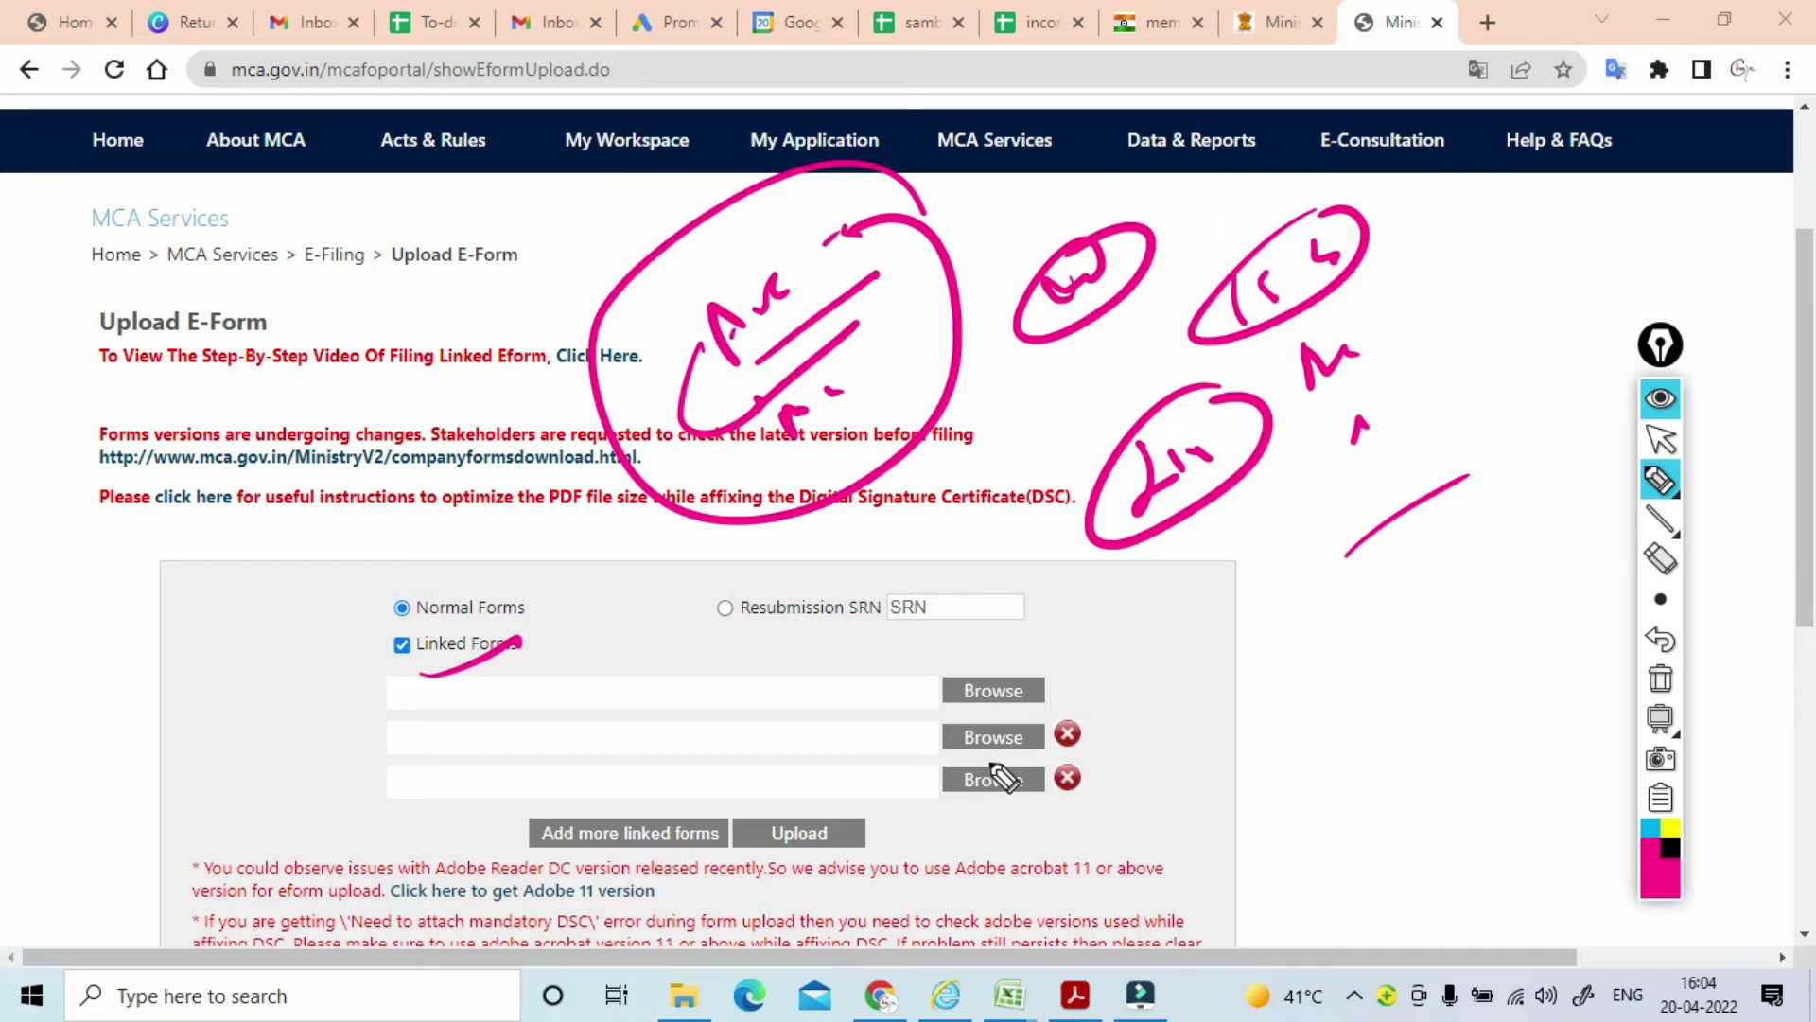
left_click(1660, 679)
left_click(1660, 440)
Open the SPICe+ service under Company Services and list its existing applications.
mouse_move(1083, 135)
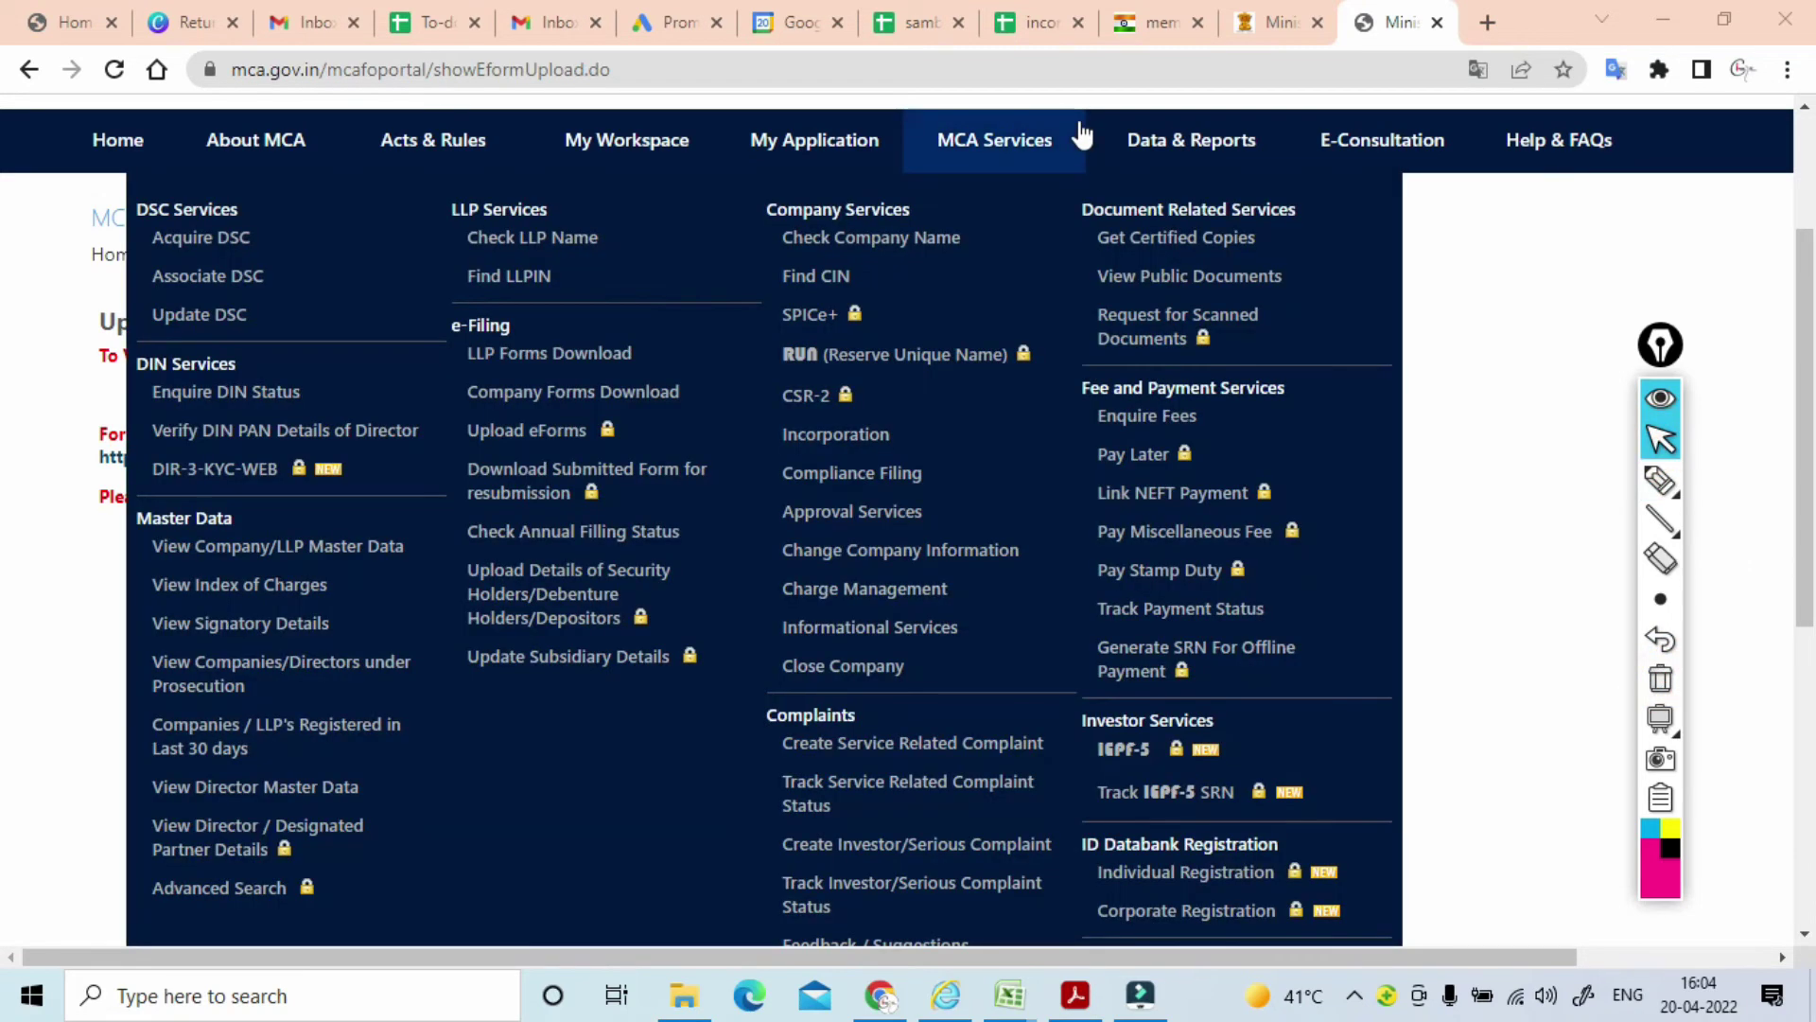
left_click(830, 324)
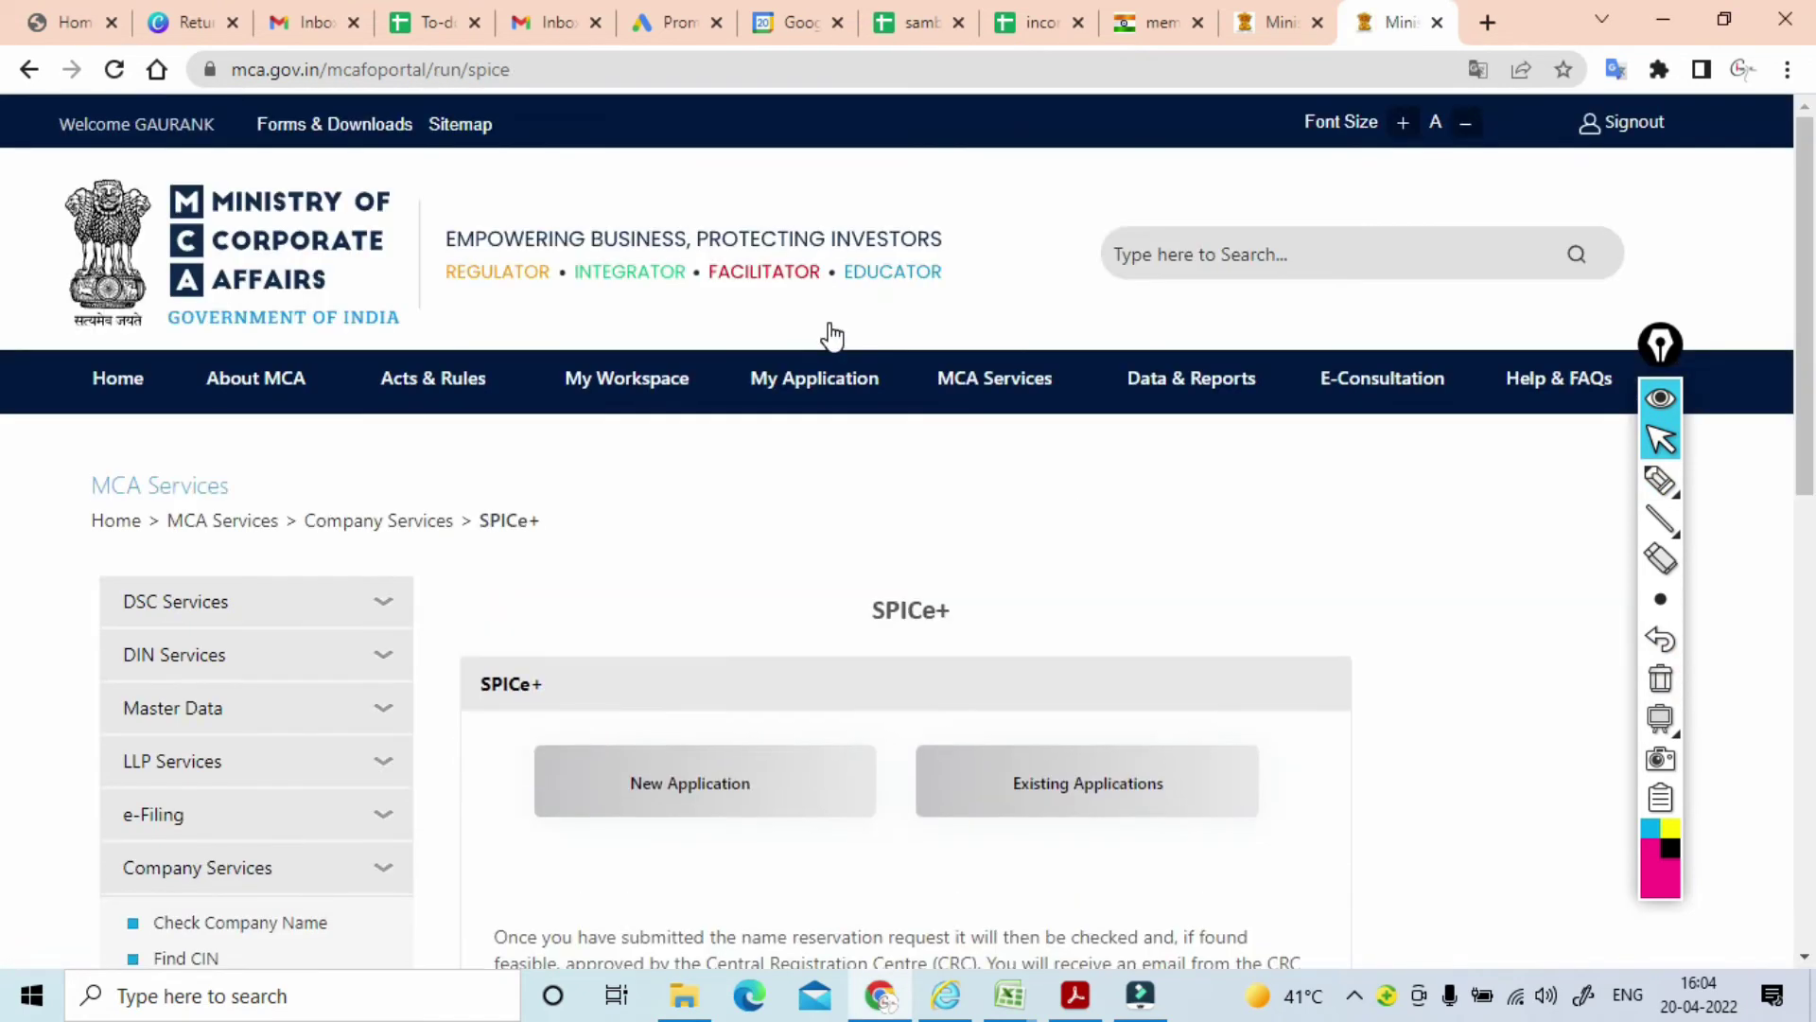
scroll(1205, 616, "down", 1)
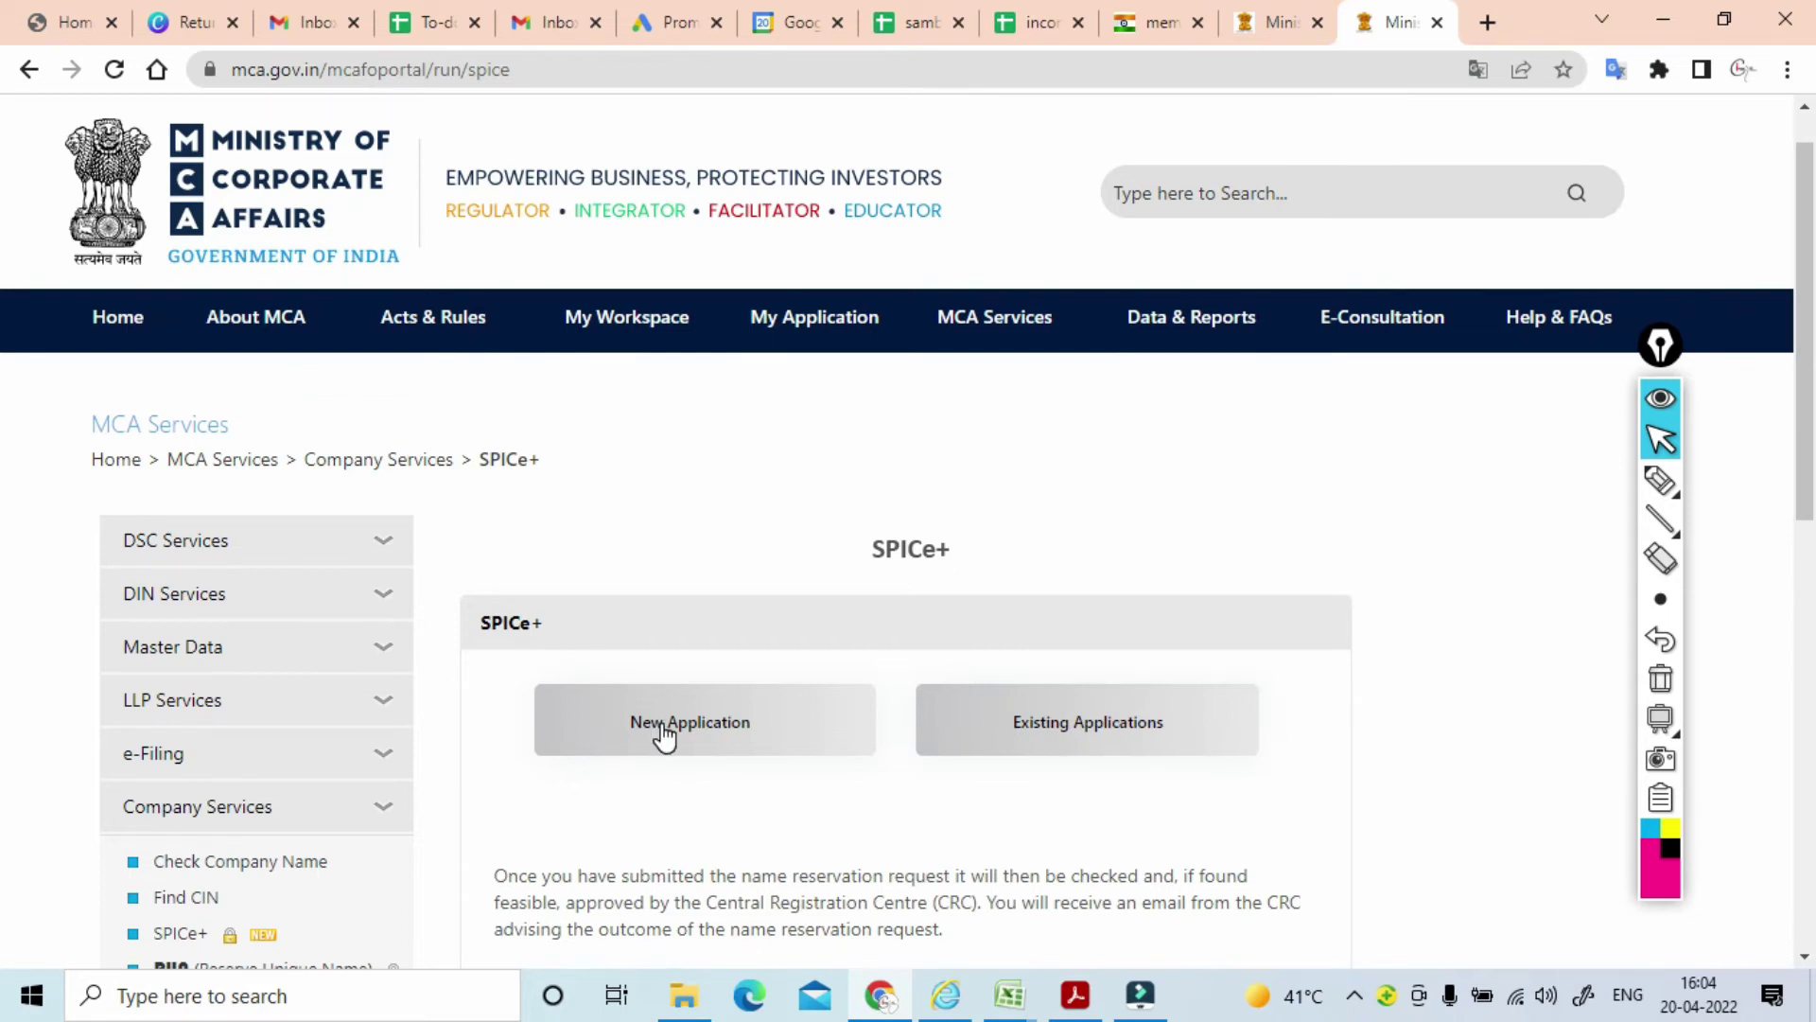
left_click(1078, 740)
scroll(1274, 447, "down", 1)
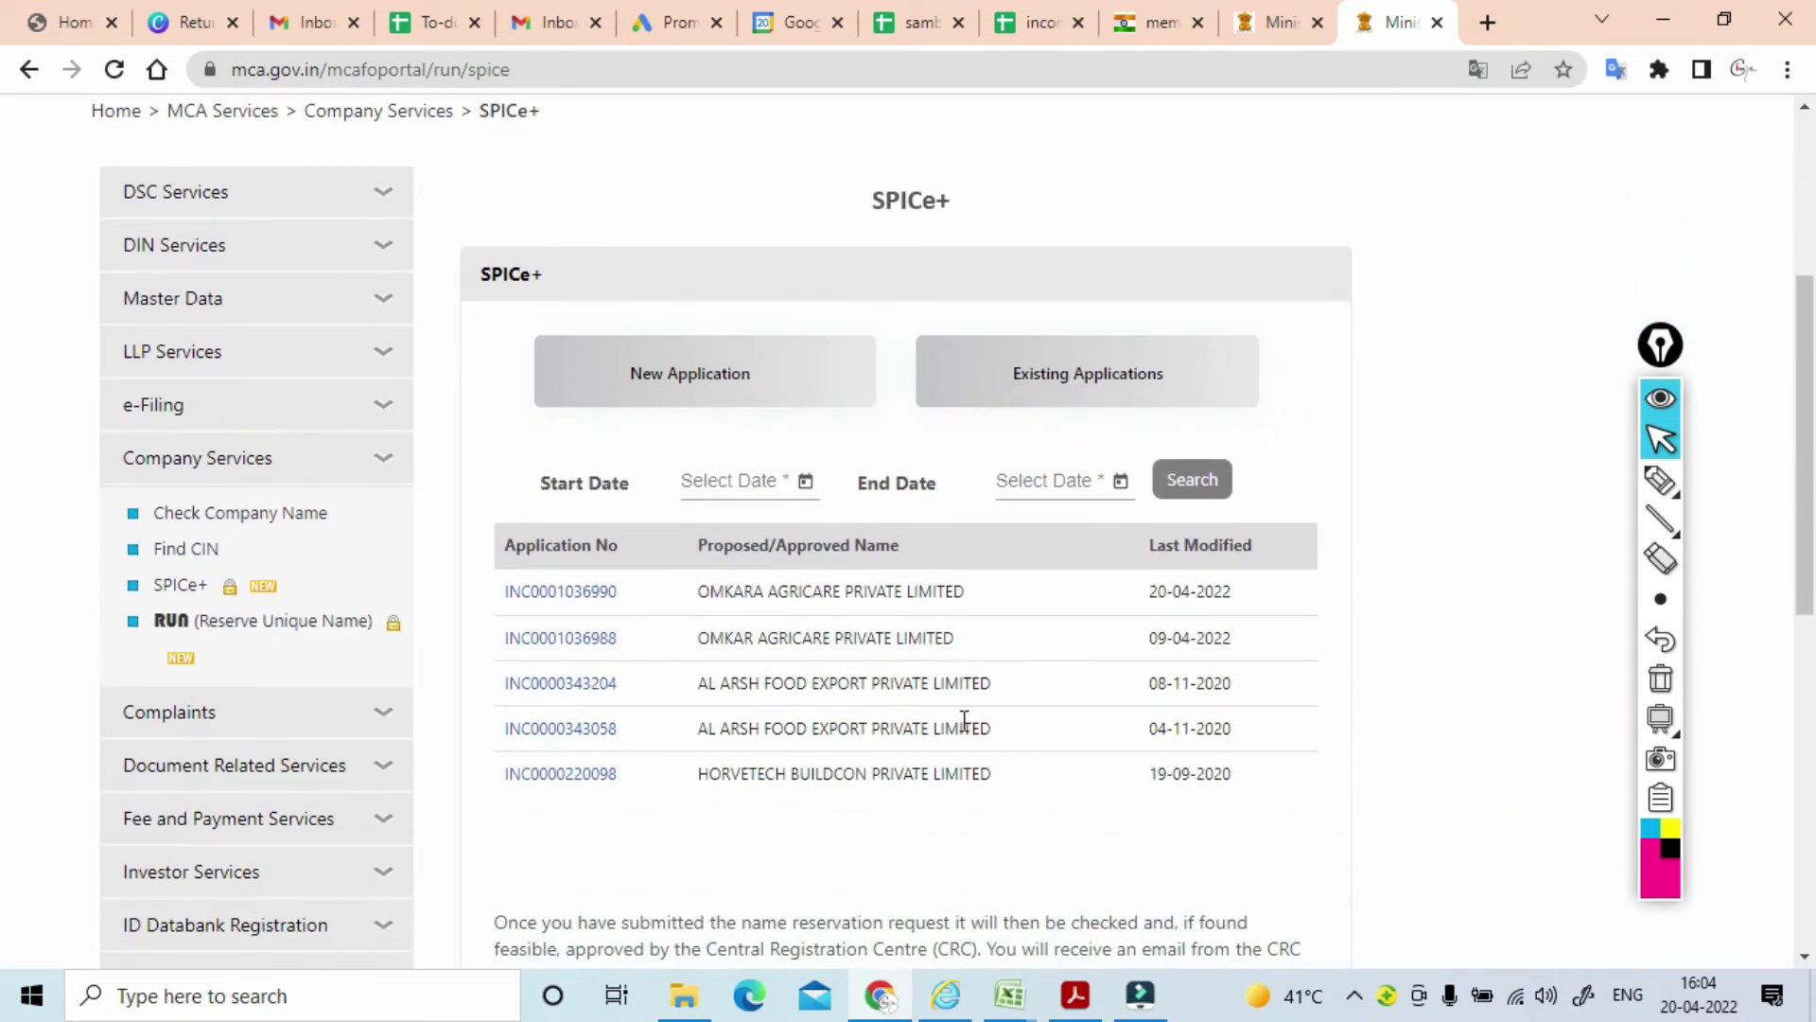
Open the existing application for OMKARA AGRICARE PRIVATE LIMITED and review its SPICe+ Part A and Part B entries.
left_click(573, 594)
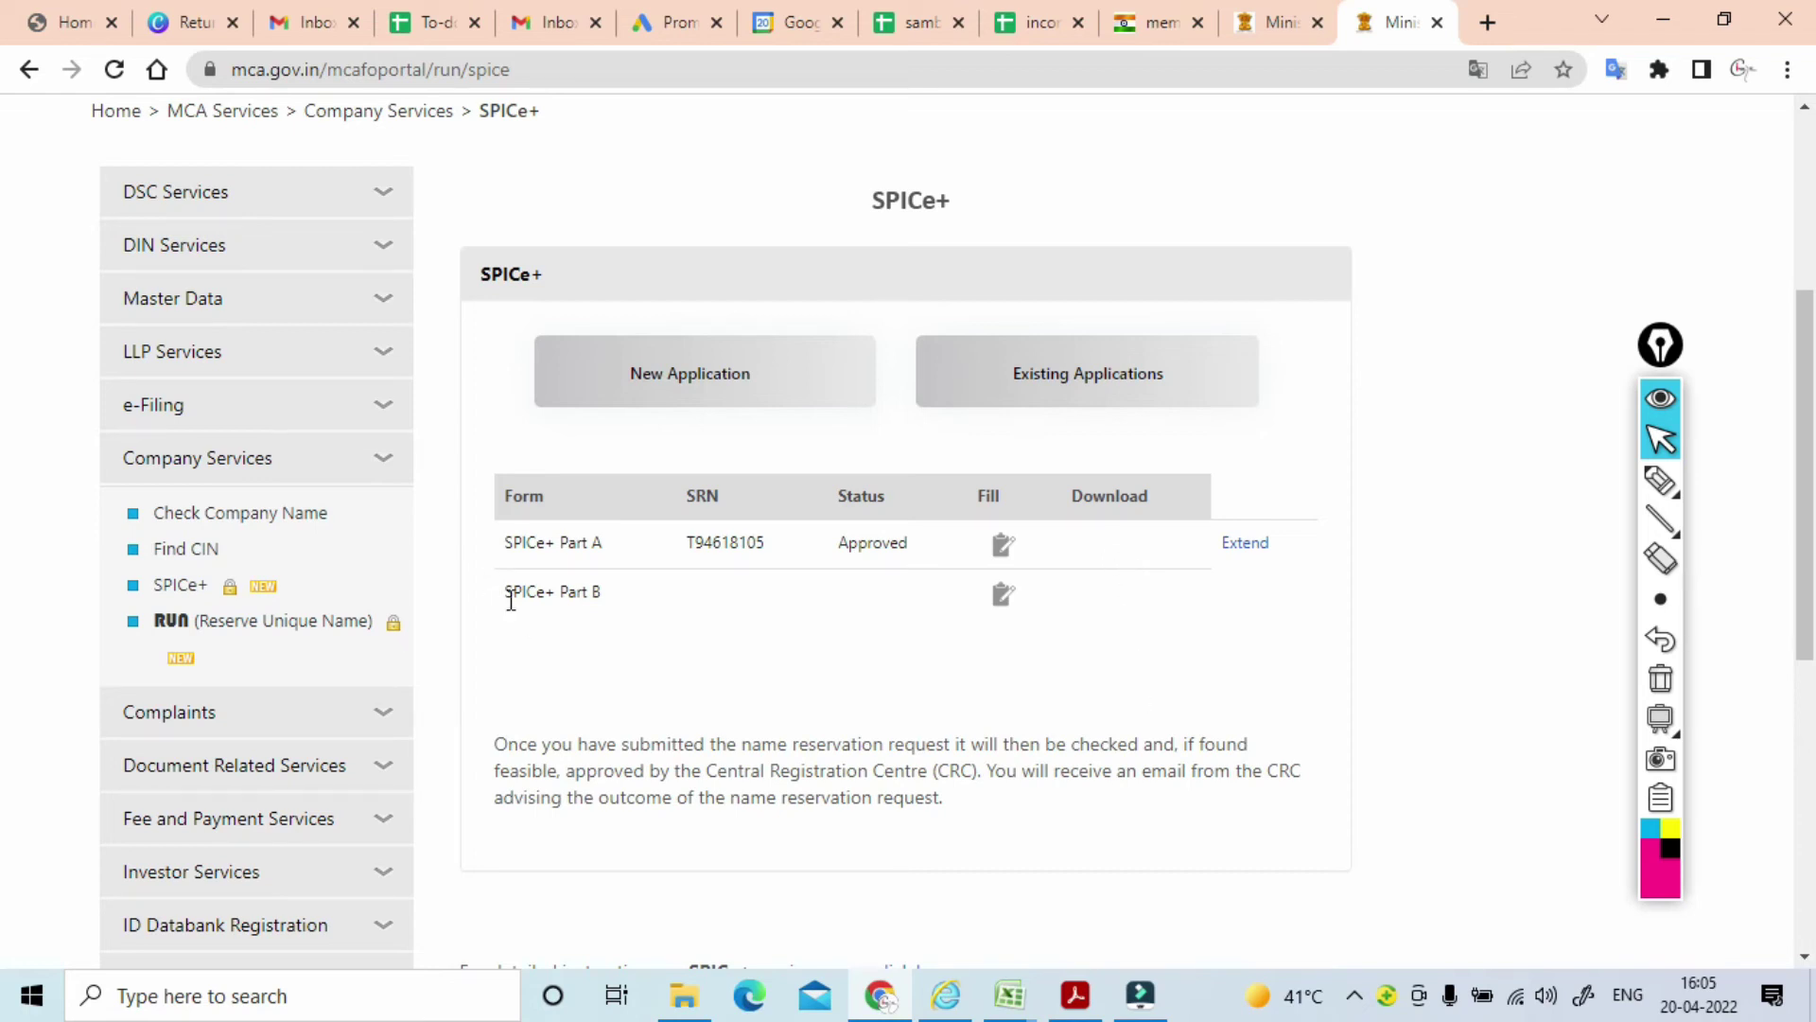
scroll(599, 691, "down", 3)
scroll(845, 662, "up", 2)
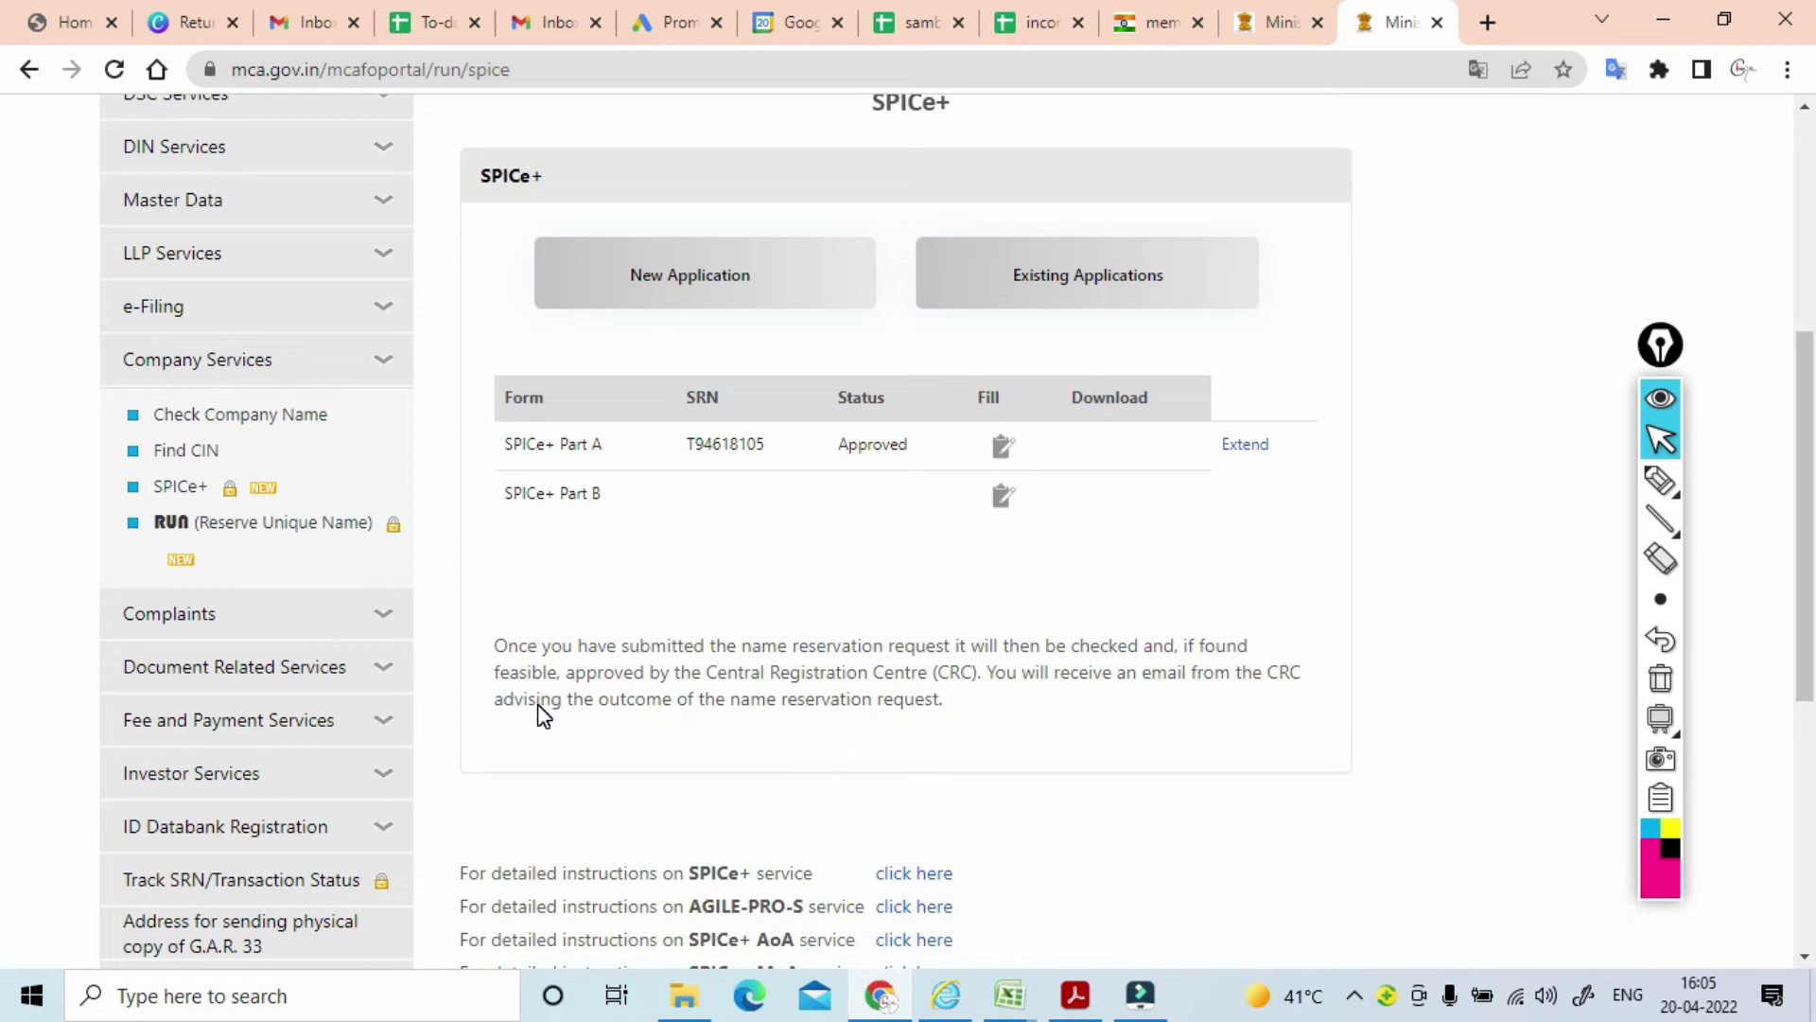
Return to My Workspace and open the Upload E-Form page at its upload section.
scroll(542, 715, "up", 5)
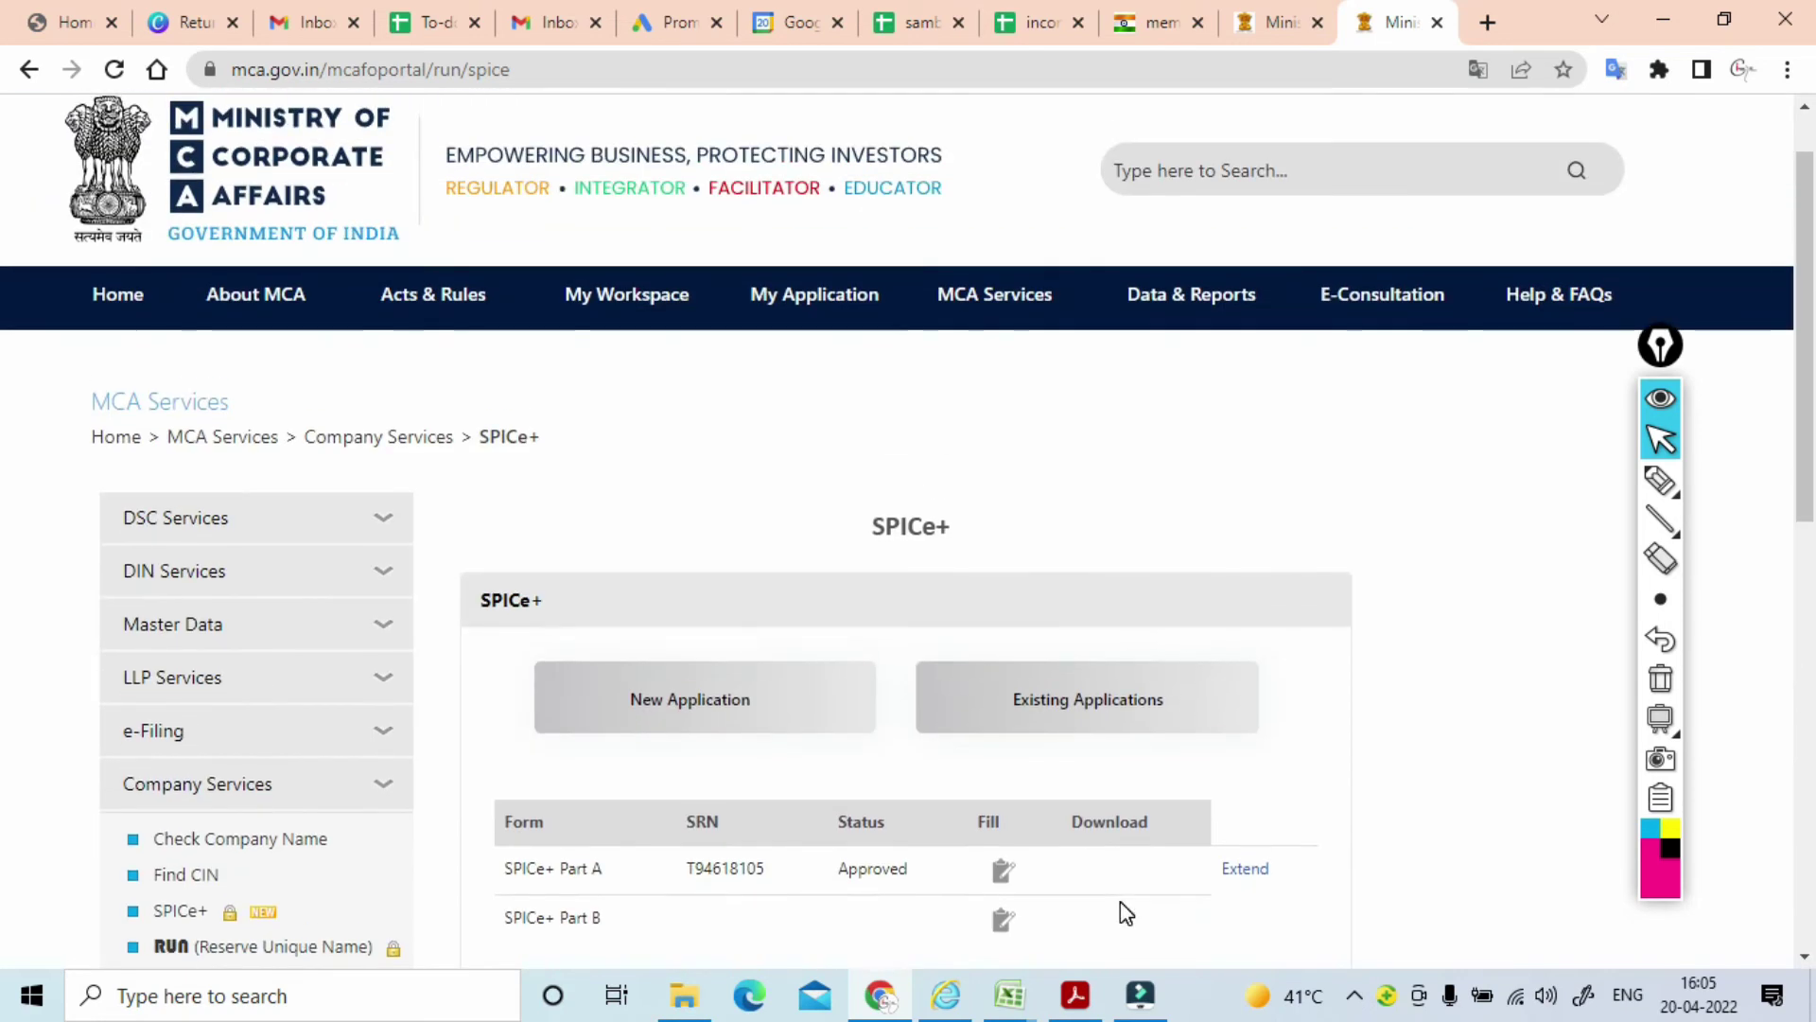
left_click(651, 324)
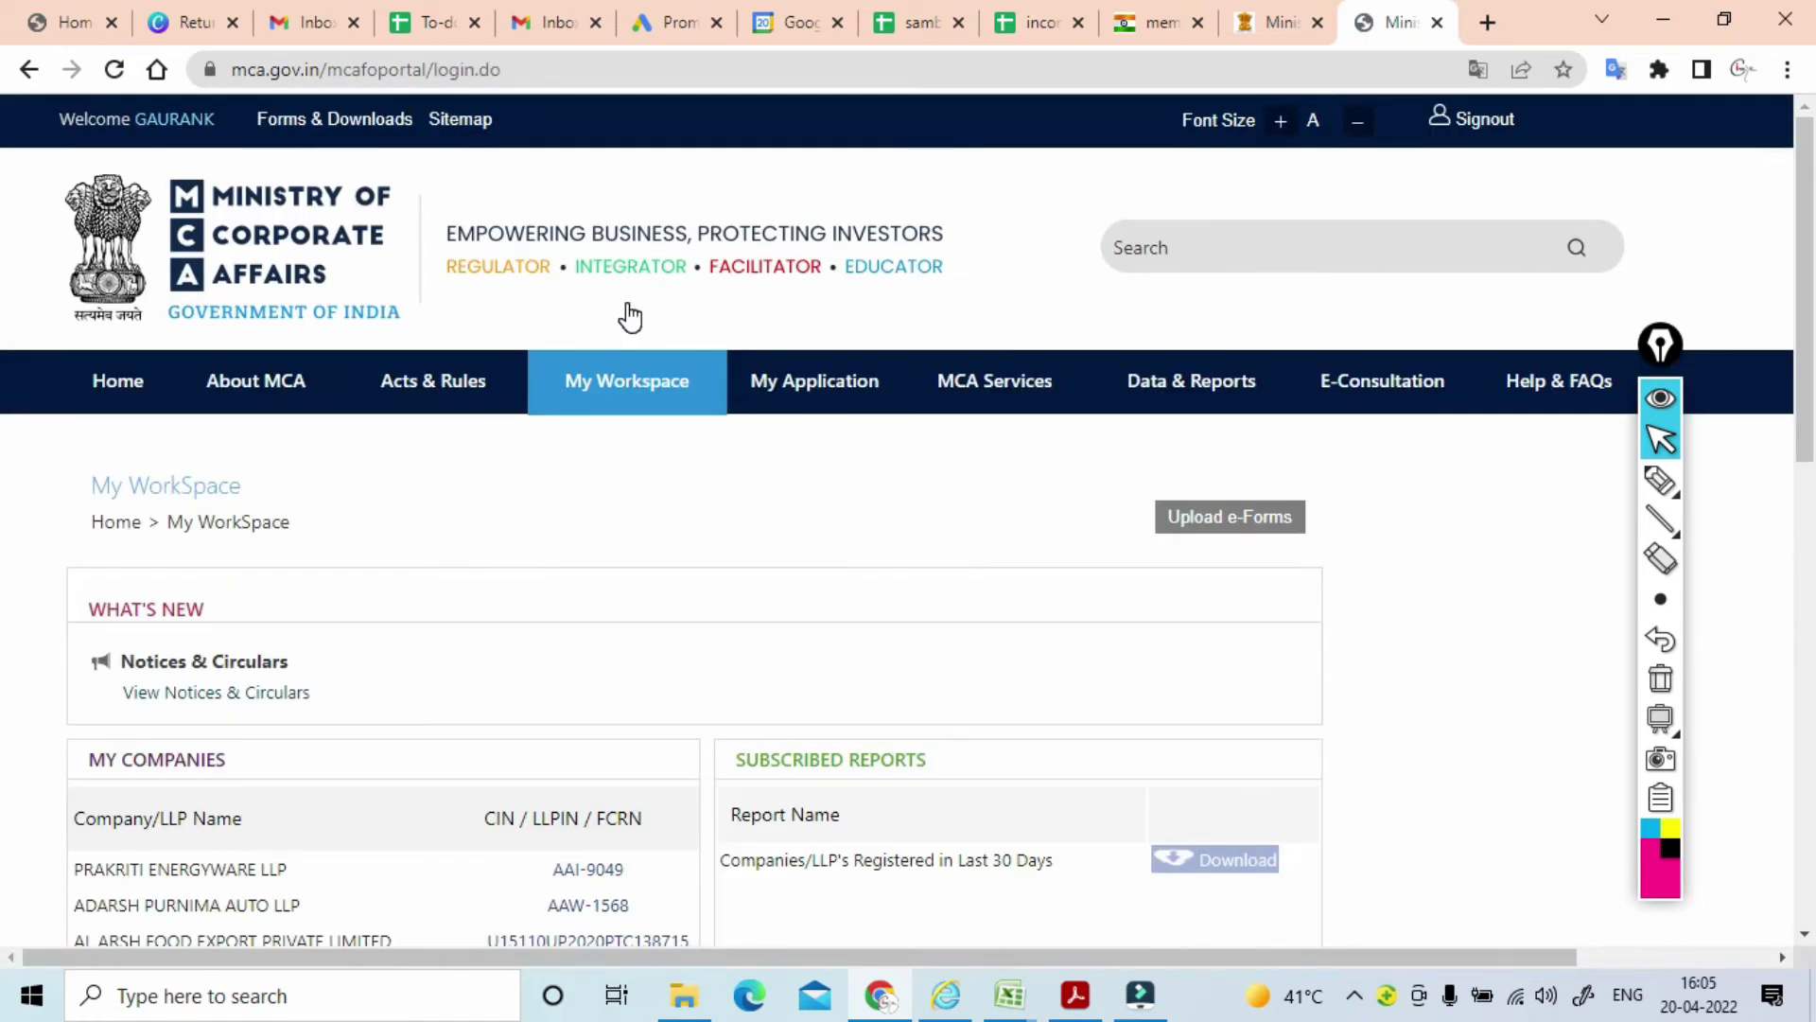
scroll(628, 312, "down", 2)
left_click(1227, 356)
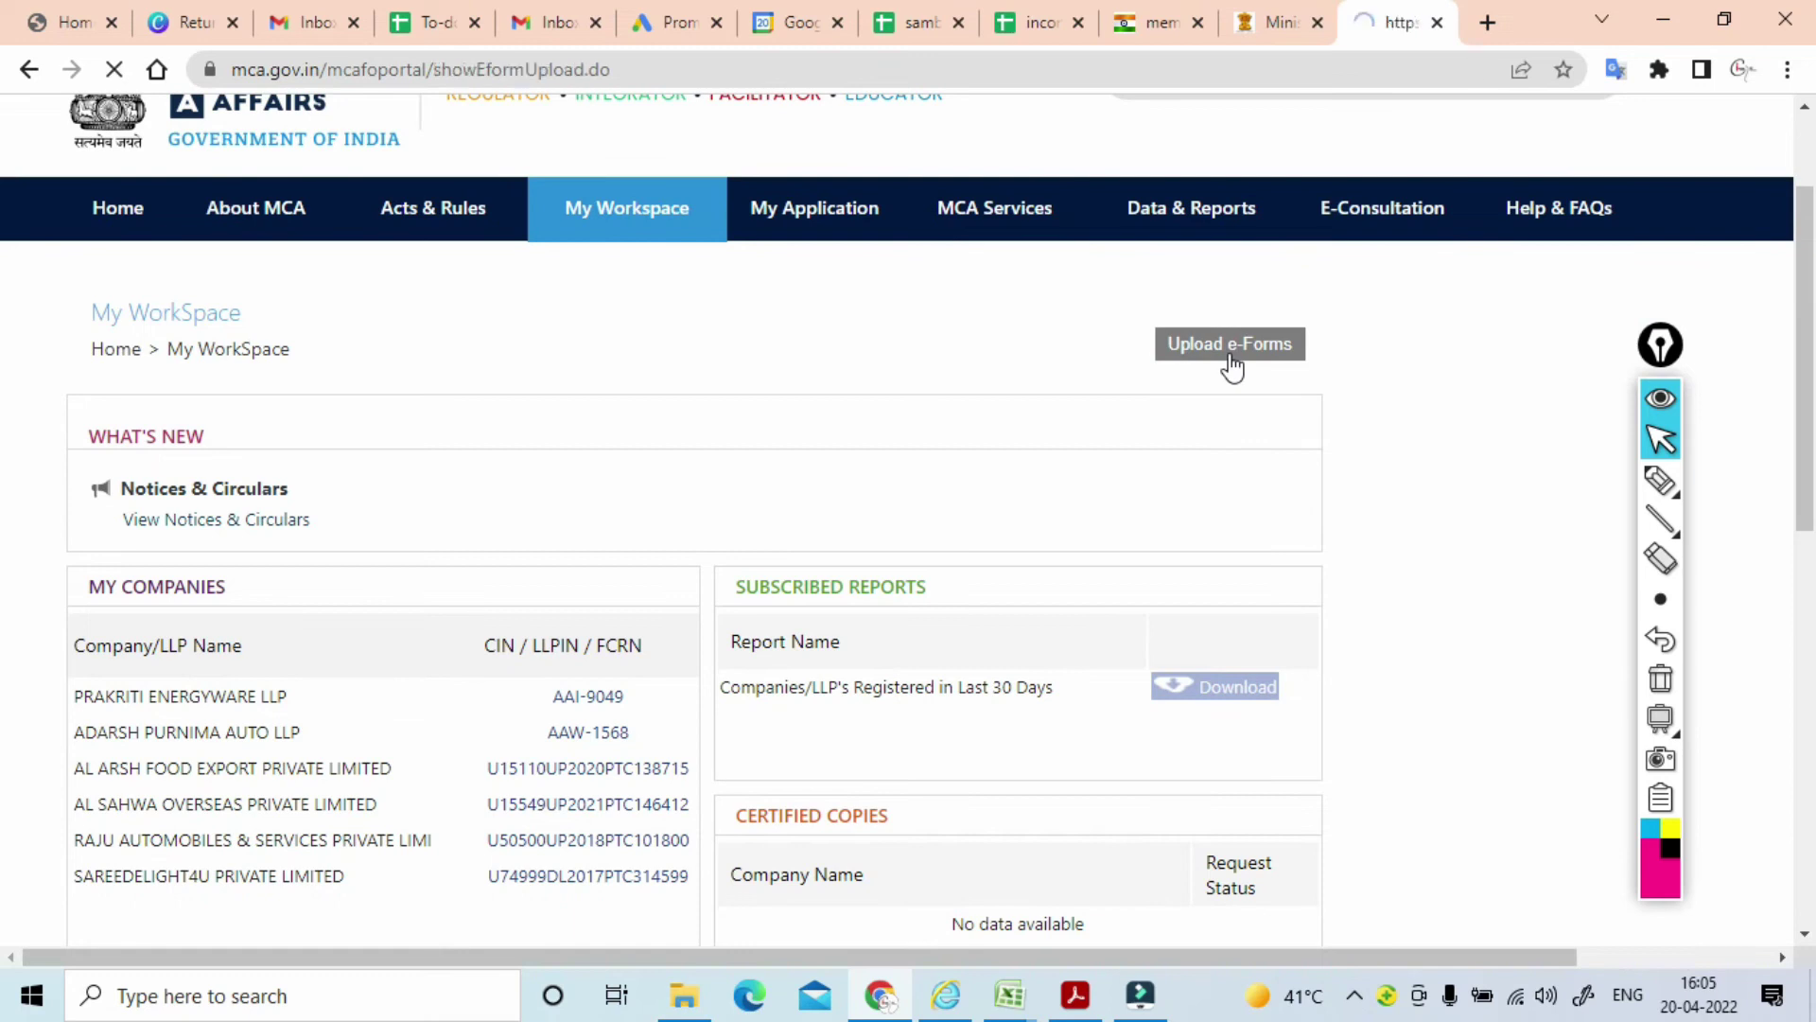
scroll(1050, 653, "down", 3)
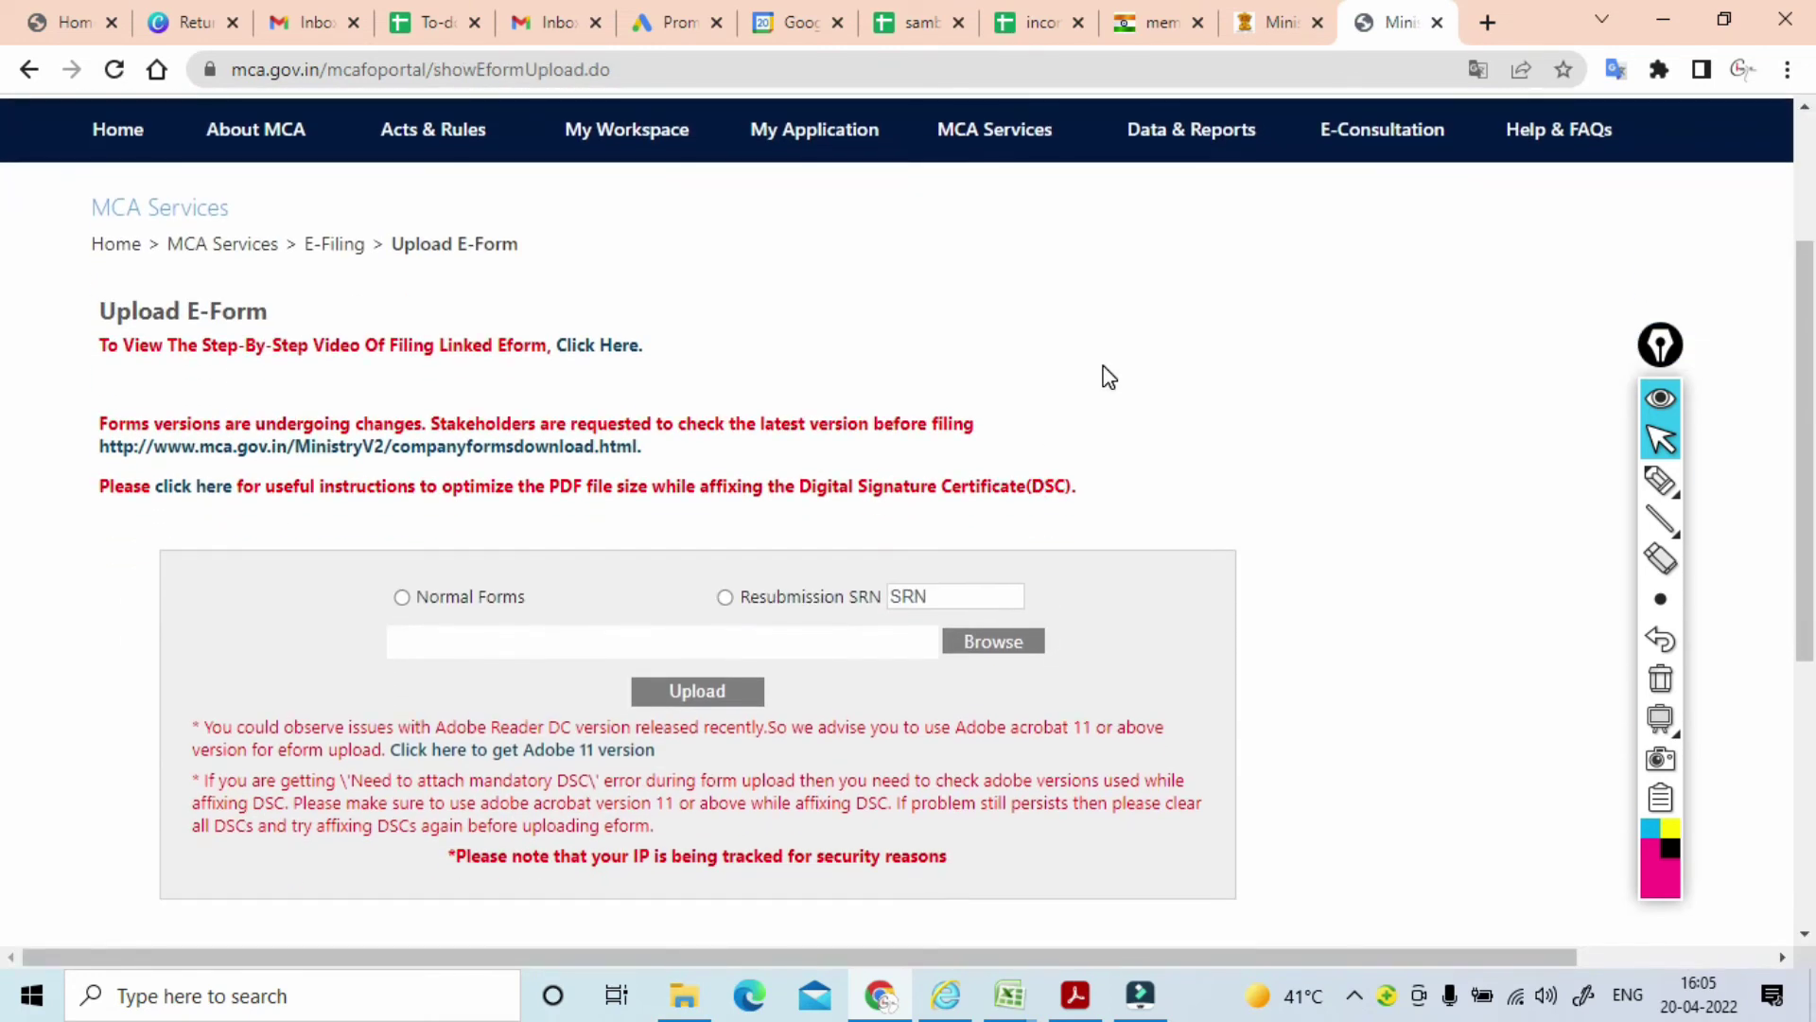
Circle the Resubmission SRN option repeatedly with the pen and sketch a chain of circled notes above the form.
left_click(1660, 480)
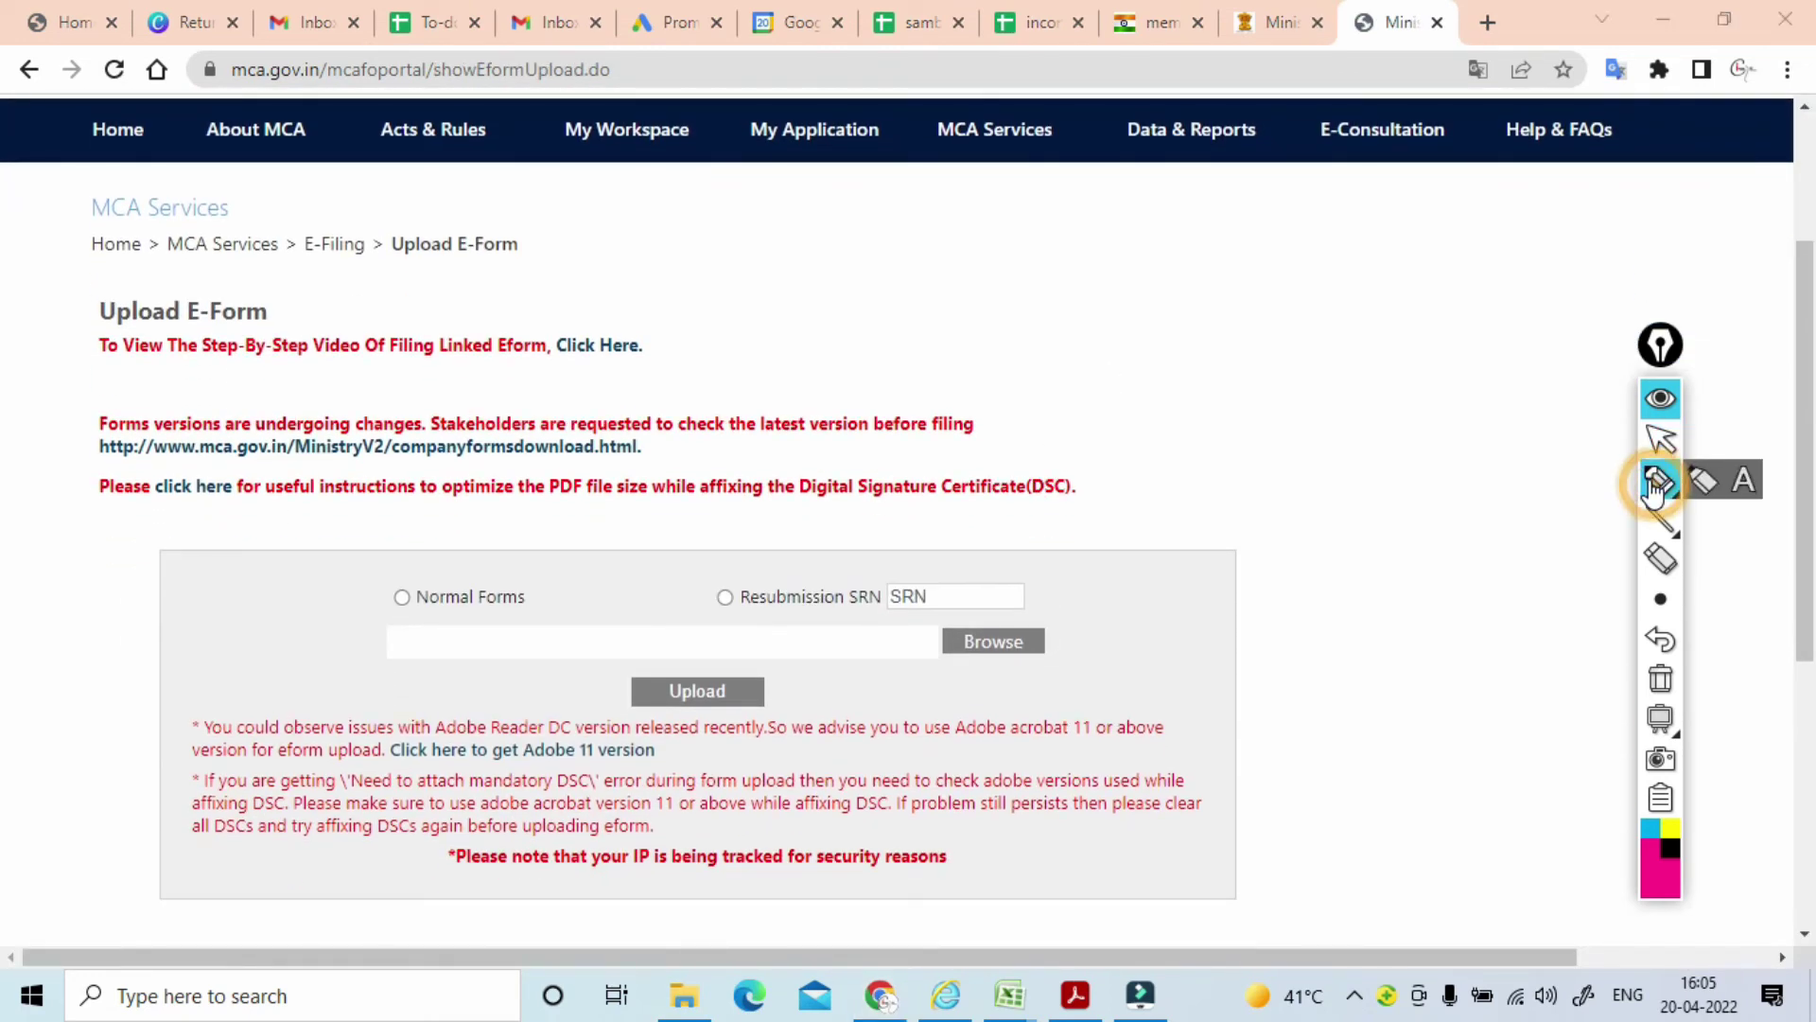
left_click_drag(756, 594, 733, 579)
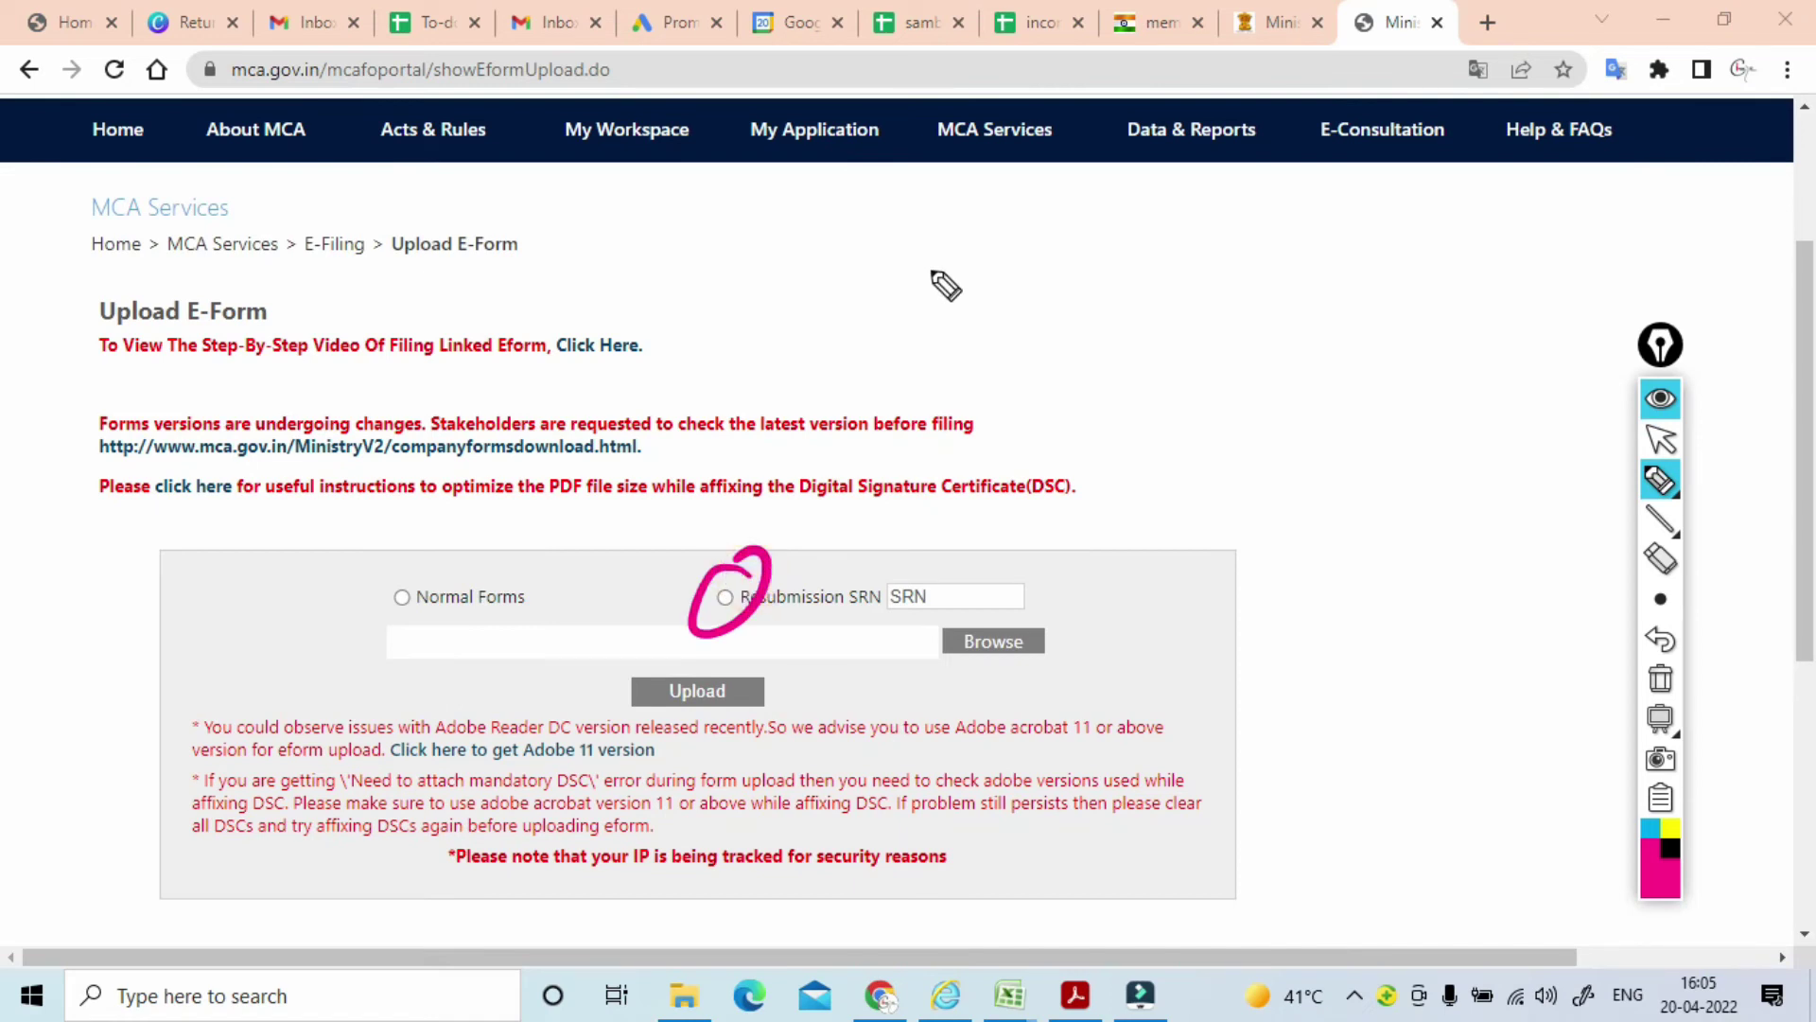
mouse_move(941, 289)
left_mouse_down()
mouse_move(1025, 231)
mouse_move(1115, 207)
mouse_move(1089, 189)
mouse_move(1155, 235)
left_mouse_up()
mouse_move(1297, 182)
left_mouse_down()
mouse_move(1228, 264)
mouse_move(1269, 217)
mouse_move(1282, 274)
mouse_move(1318, 271)
mouse_move(1345, 227)
left_mouse_up()
mouse_move(1253, 303)
left_mouse_down()
mouse_move(1374, 308)
mouse_move(1366, 392)
mouse_move(1031, 437)
left_mouse_up()
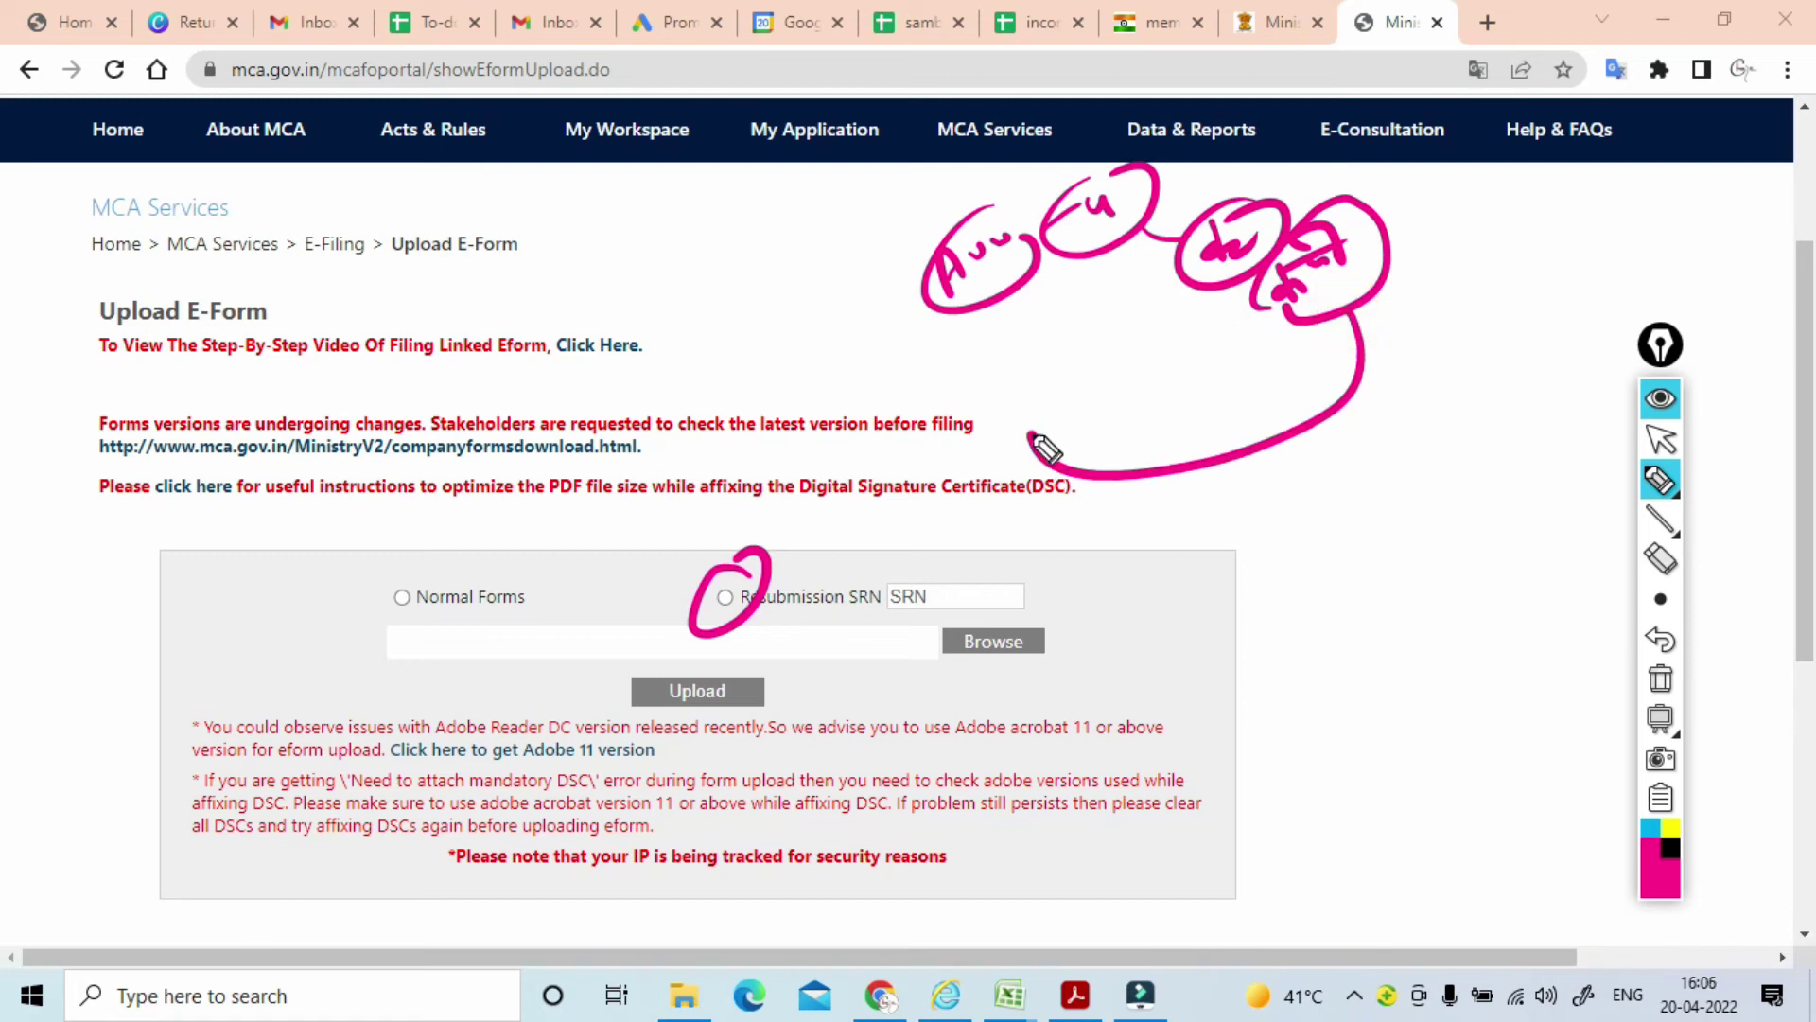
mouse_move(756, 573)
left_mouse_down()
mouse_move(724, 587)
mouse_move(752, 622)
left_mouse_up()
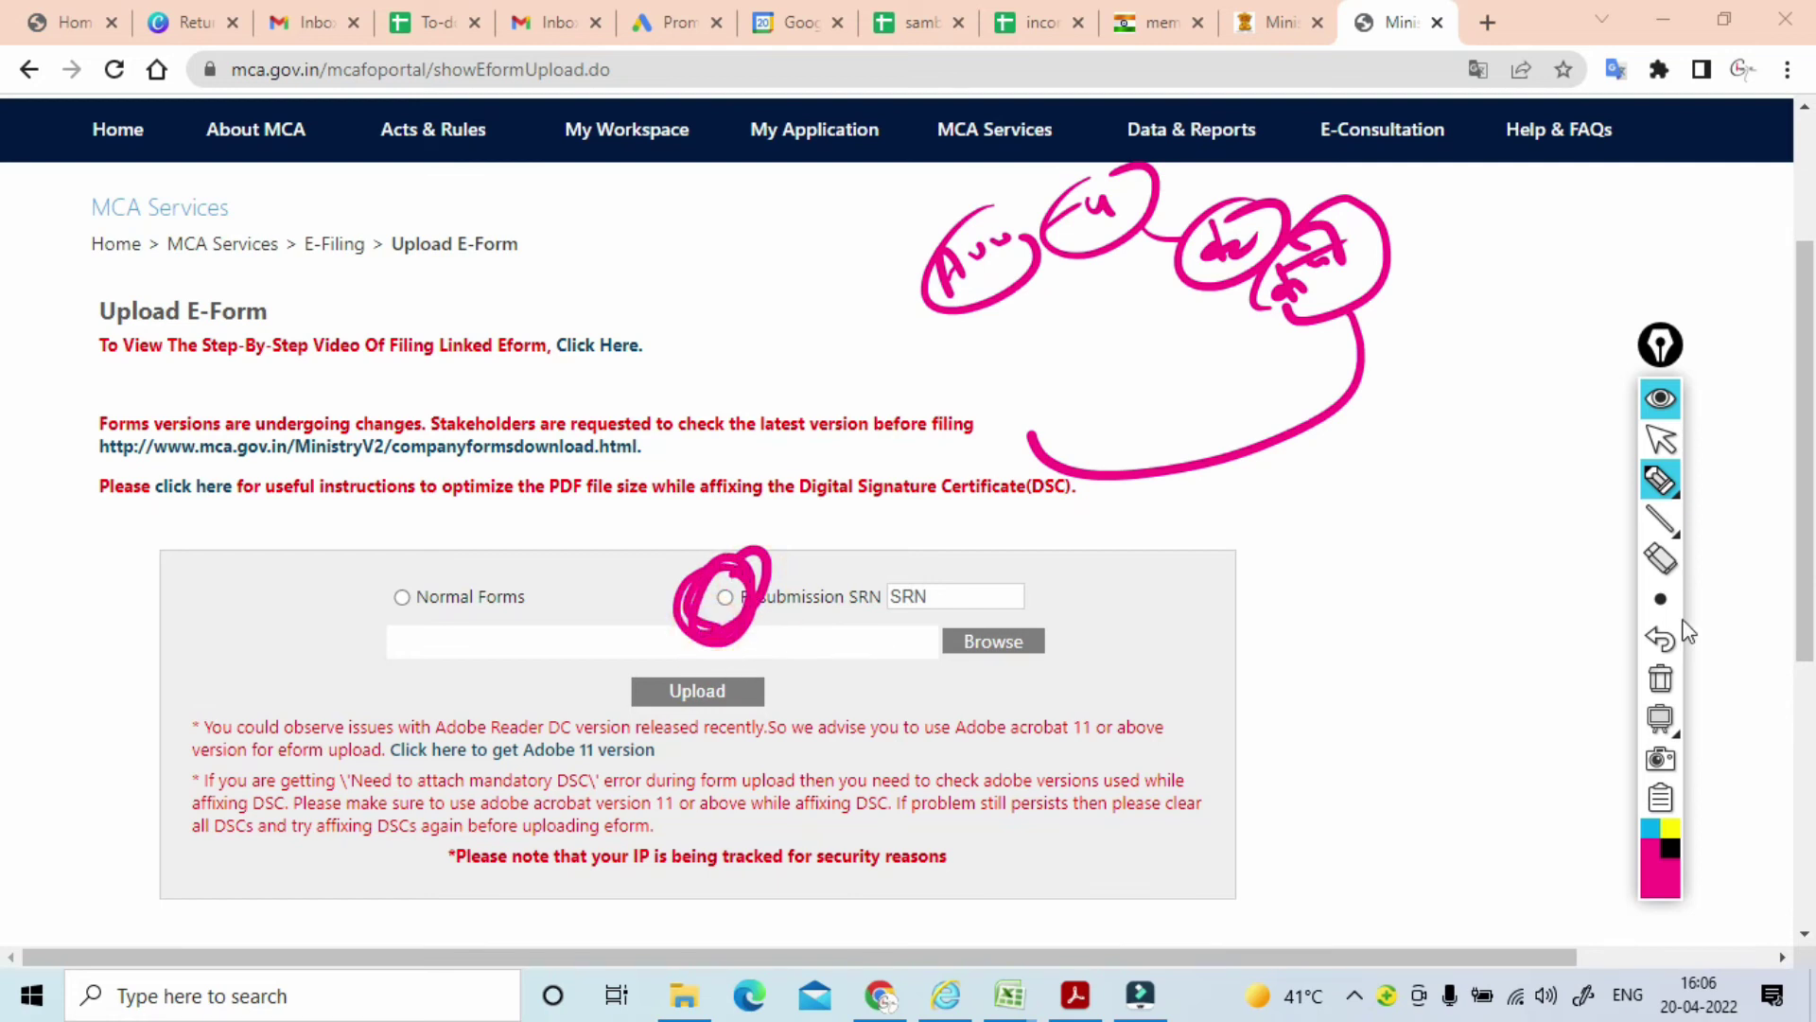
Clear all pen marks, select the Resubmission SRN option, and place the cursor in its SRN field.
left_click(1661, 678)
left_click(1658, 440)
left_click(726, 598)
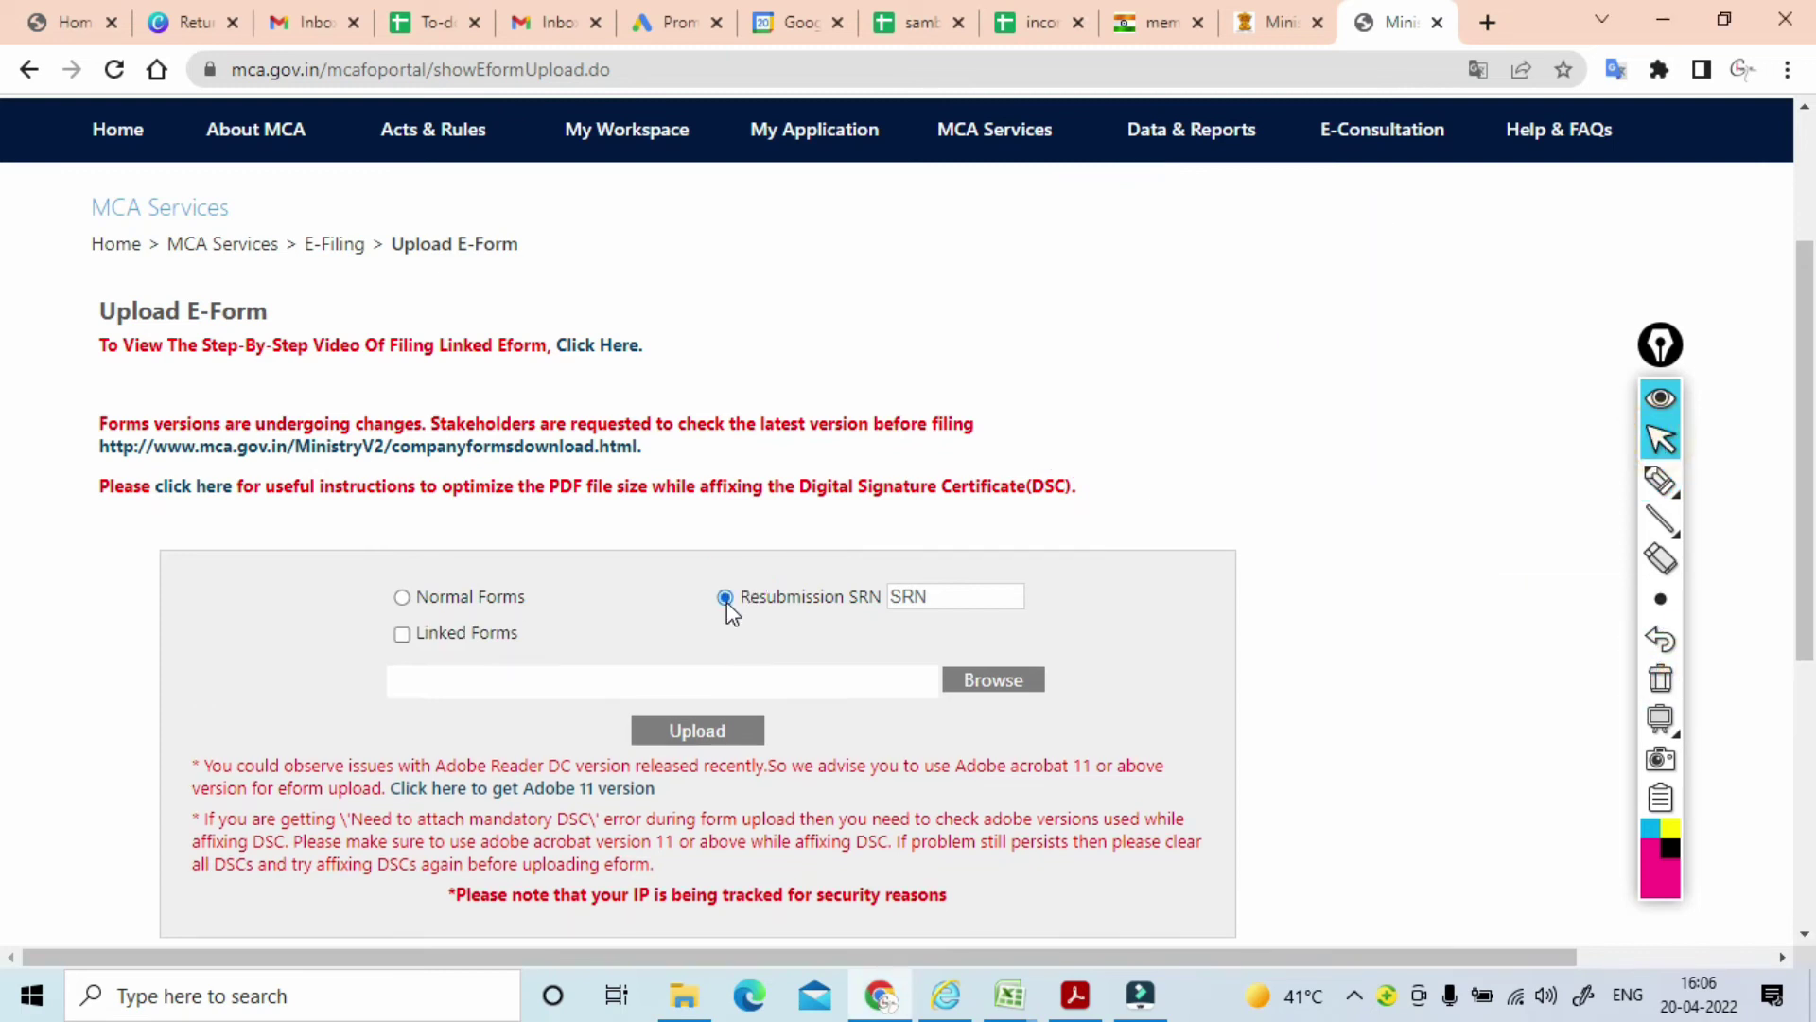
left_click(1016, 594)
Handwrite three circled pen notes in the blank area above the form, including "SRN".
left_click(1660, 481)
mouse_move(1129, 397)
left_mouse_down()
mouse_move(1148, 407)
mouse_move(1210, 346)
mouse_move(1141, 365)
mouse_move(1261, 330)
left_mouse_up()
mouse_move(1277, 281)
left_mouse_down()
mouse_move(1287, 338)
mouse_move(1362, 248)
mouse_move(1235, 269)
left_mouse_up()
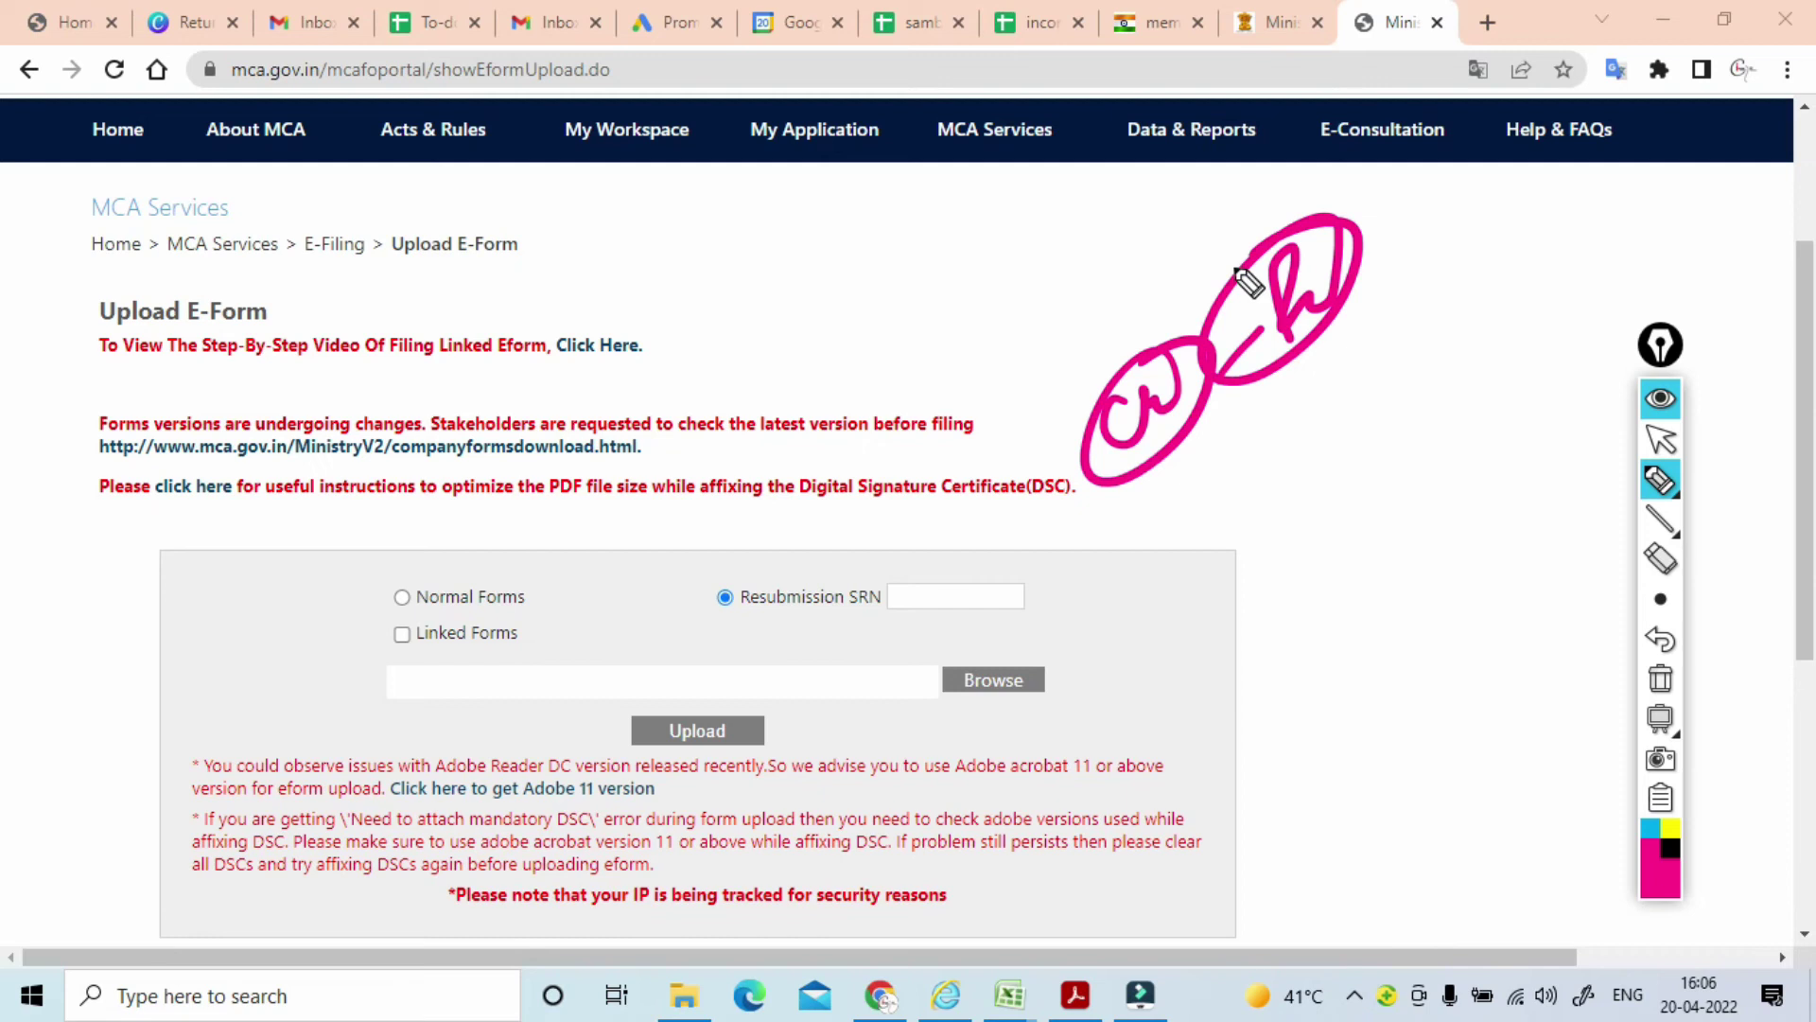
mouse_move(1253, 459)
left_mouse_down()
mouse_move(1237, 486)
mouse_move(1257, 491)
mouse_move(1315, 437)
mouse_move(1271, 399)
left_mouse_up()
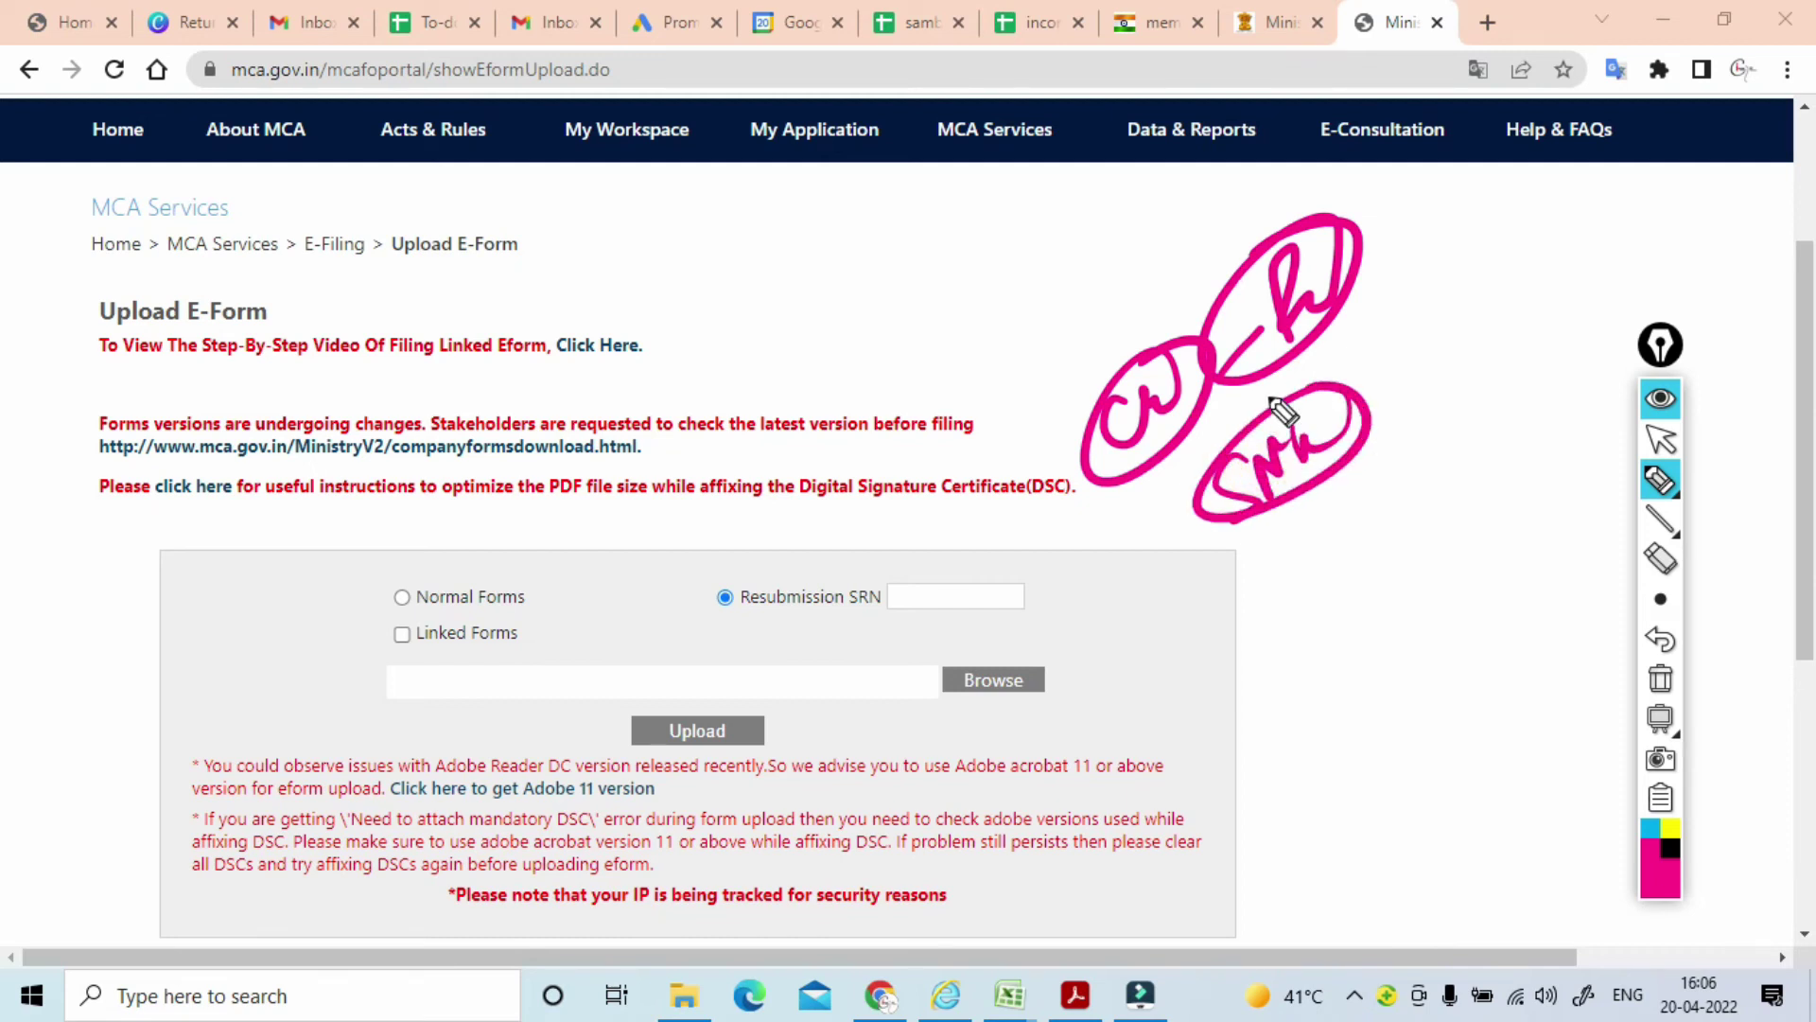
Circle the SRN field and the Resubmission SRN option, mark Browse with the pen, and add another circled note above the form.
left_click(932, 586)
mouse_move(969, 576)
left_mouse_down()
mouse_move(1057, 636)
mouse_move(894, 613)
left_mouse_up()
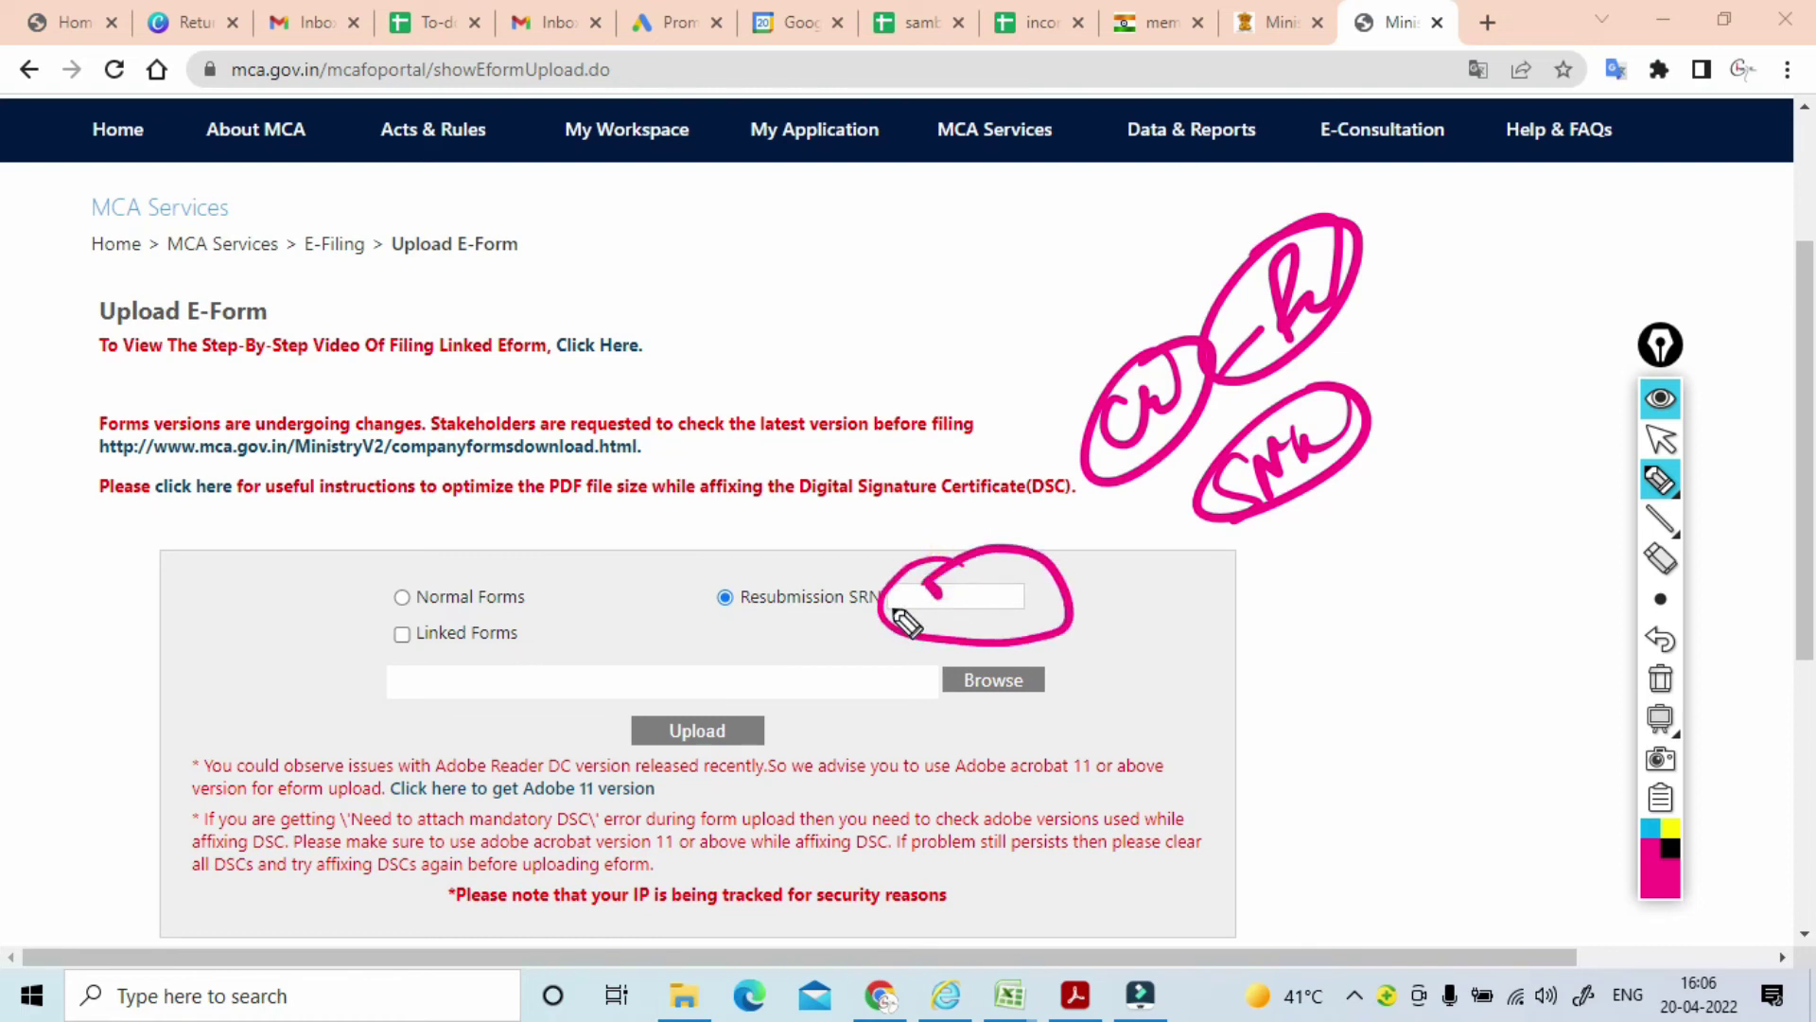
left_click(995, 690)
left_click(979, 672)
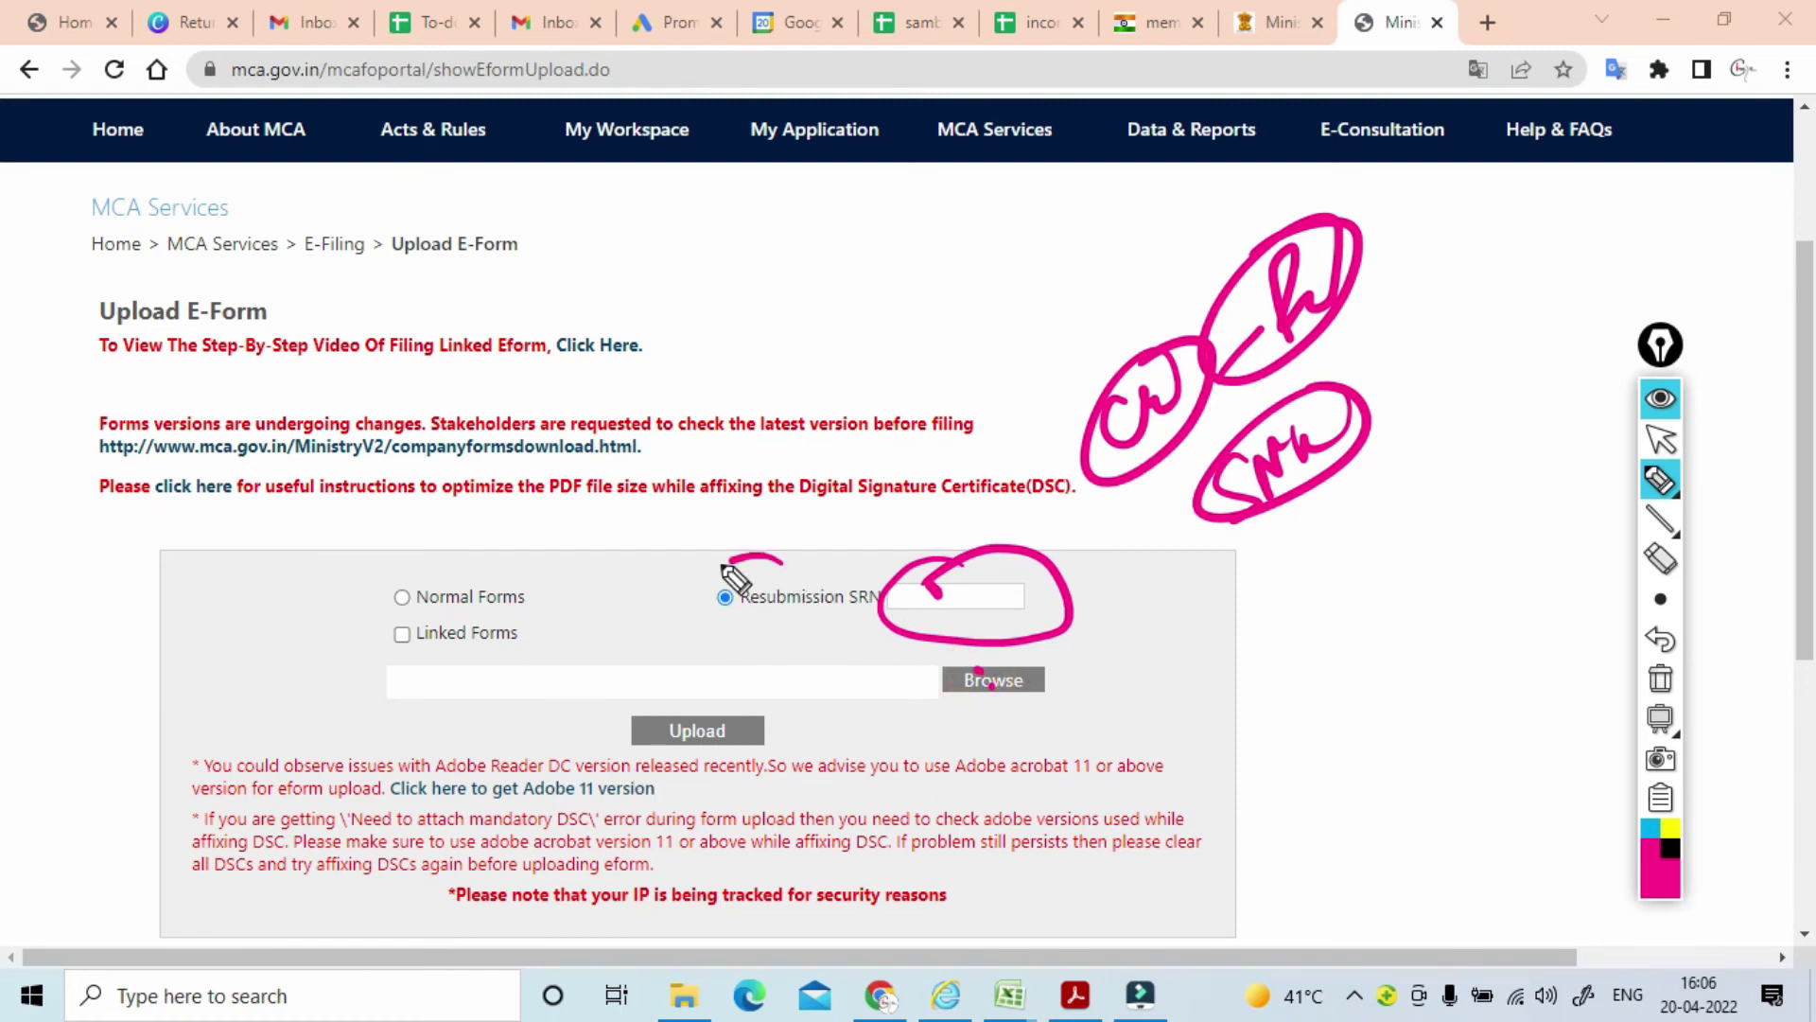
left_click_drag(747, 557, 778, 560)
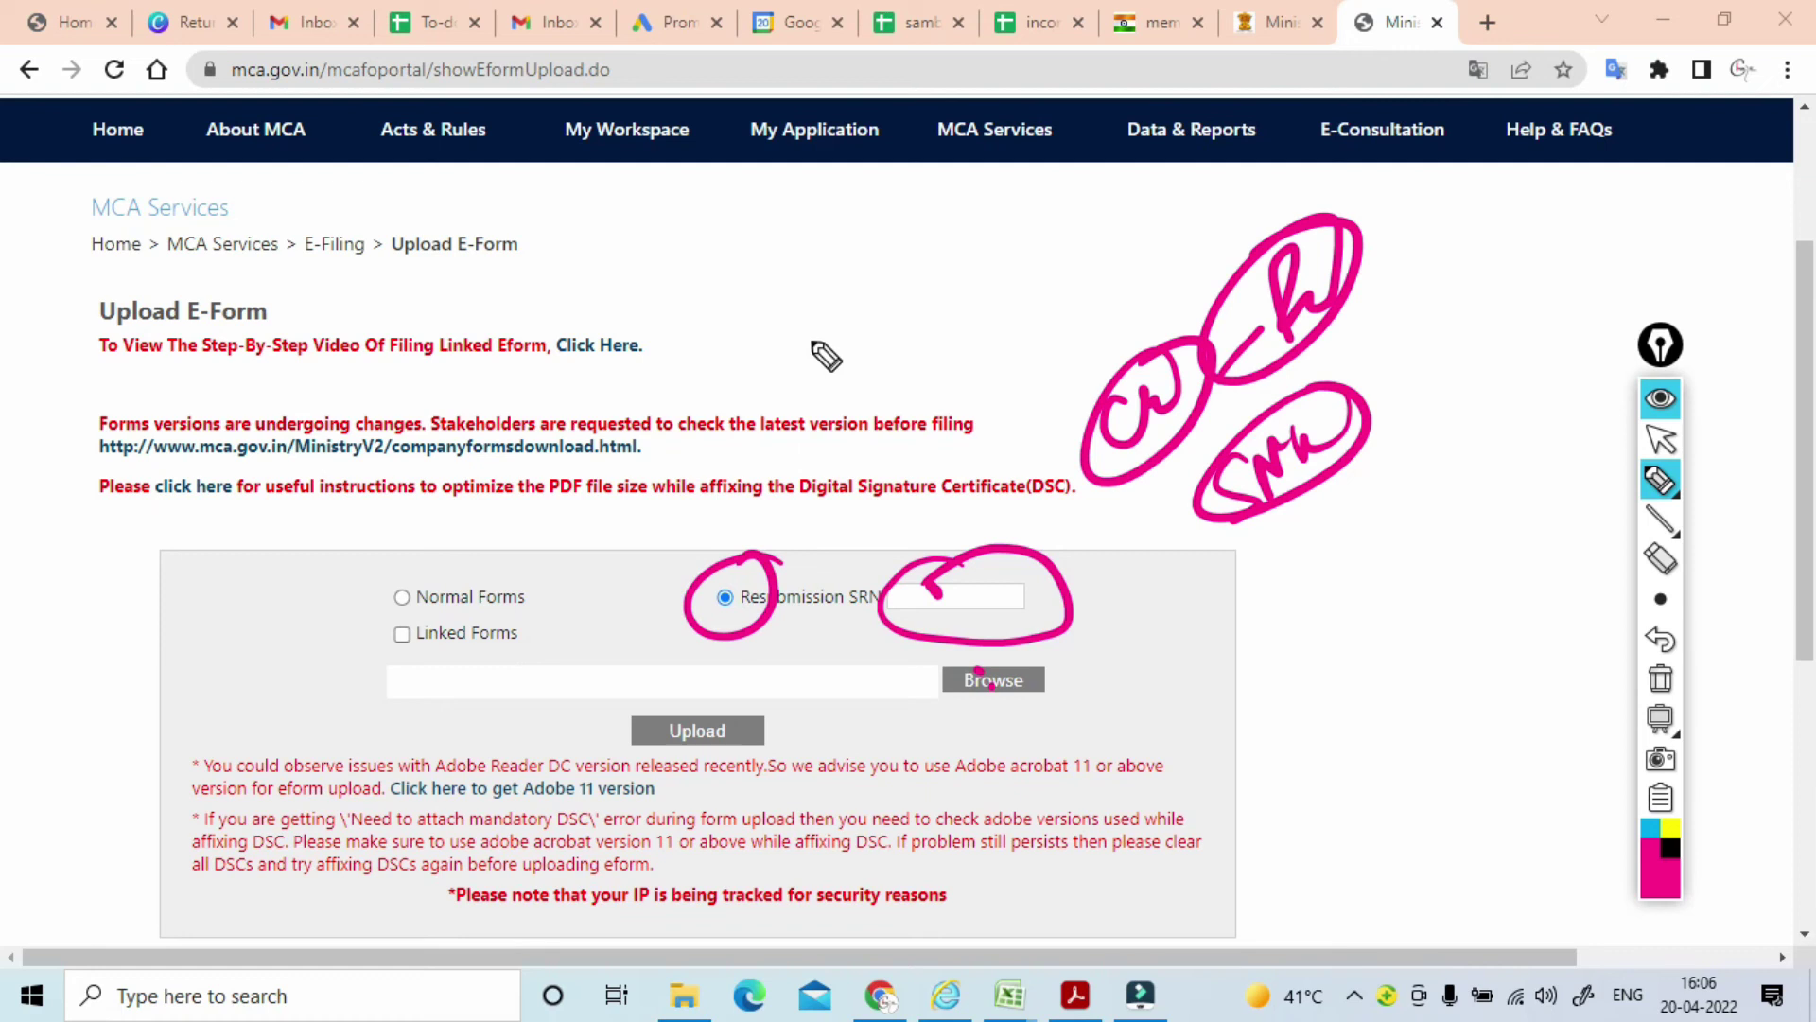
mouse_move(819, 322)
left_mouse_down()
mouse_move(823, 303)
mouse_move(860, 349)
mouse_move(819, 274)
left_mouse_up()
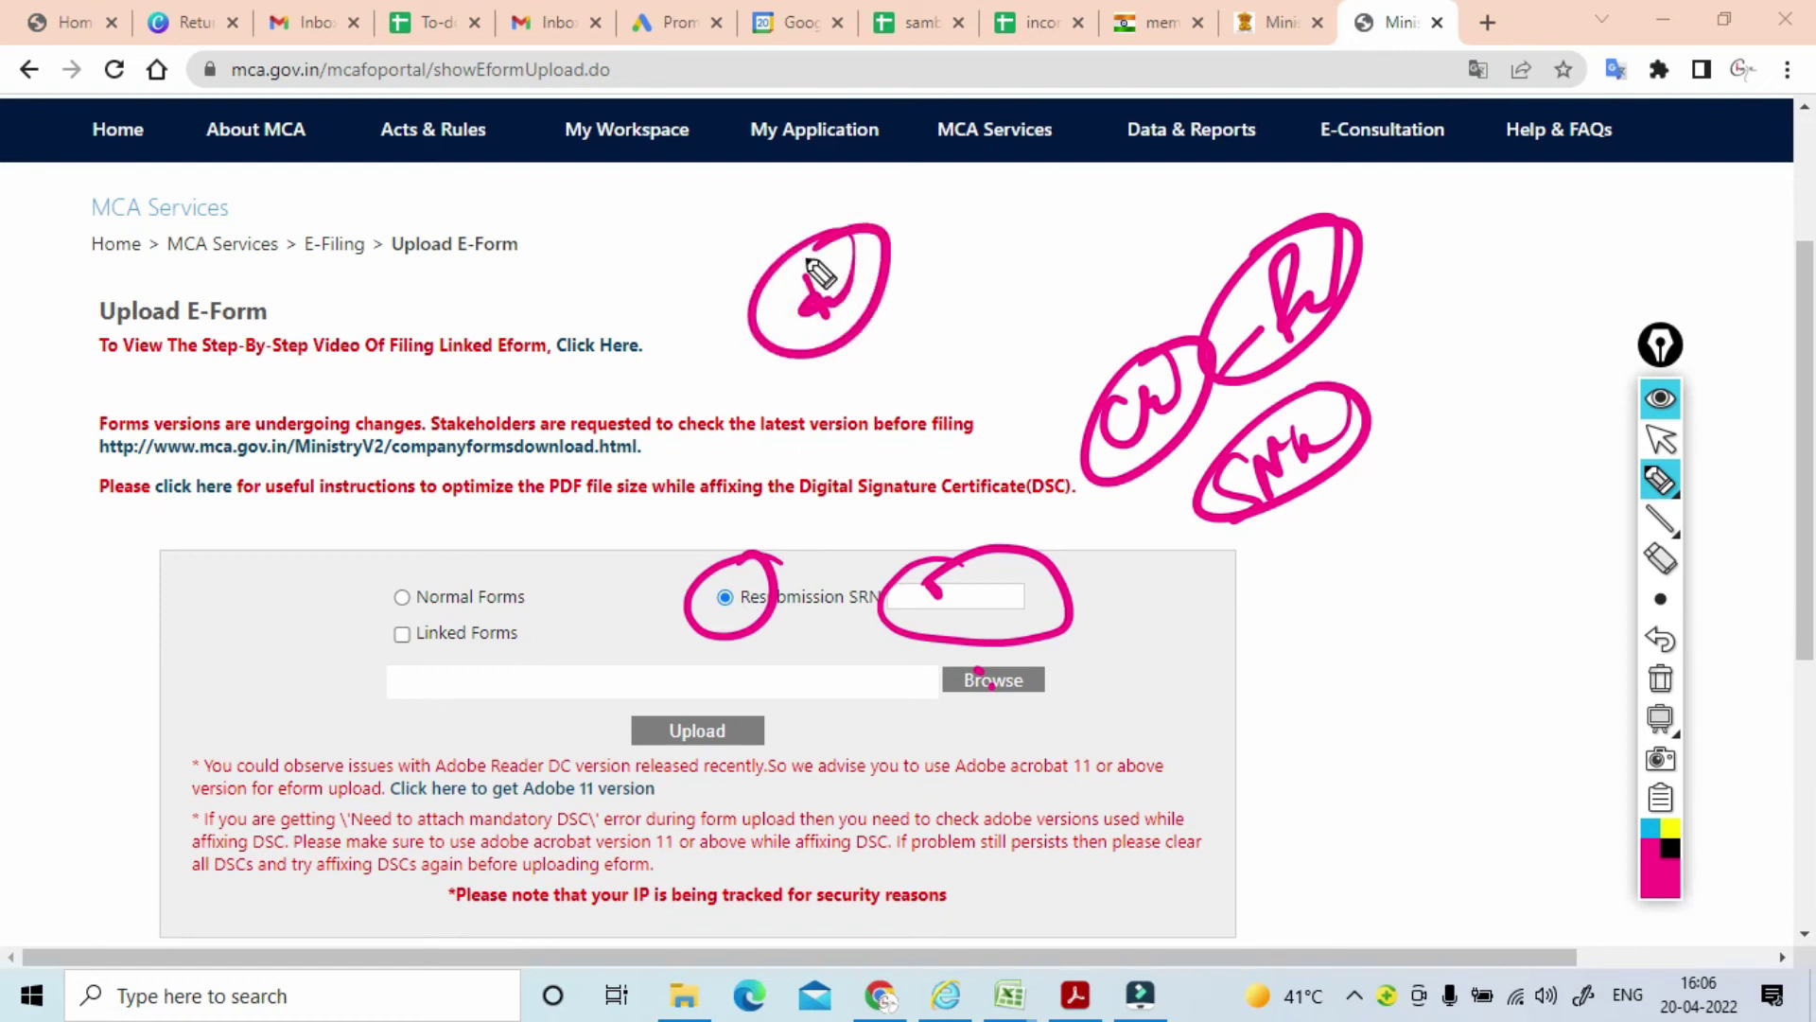
left_click_drag(768, 594, 738, 572)
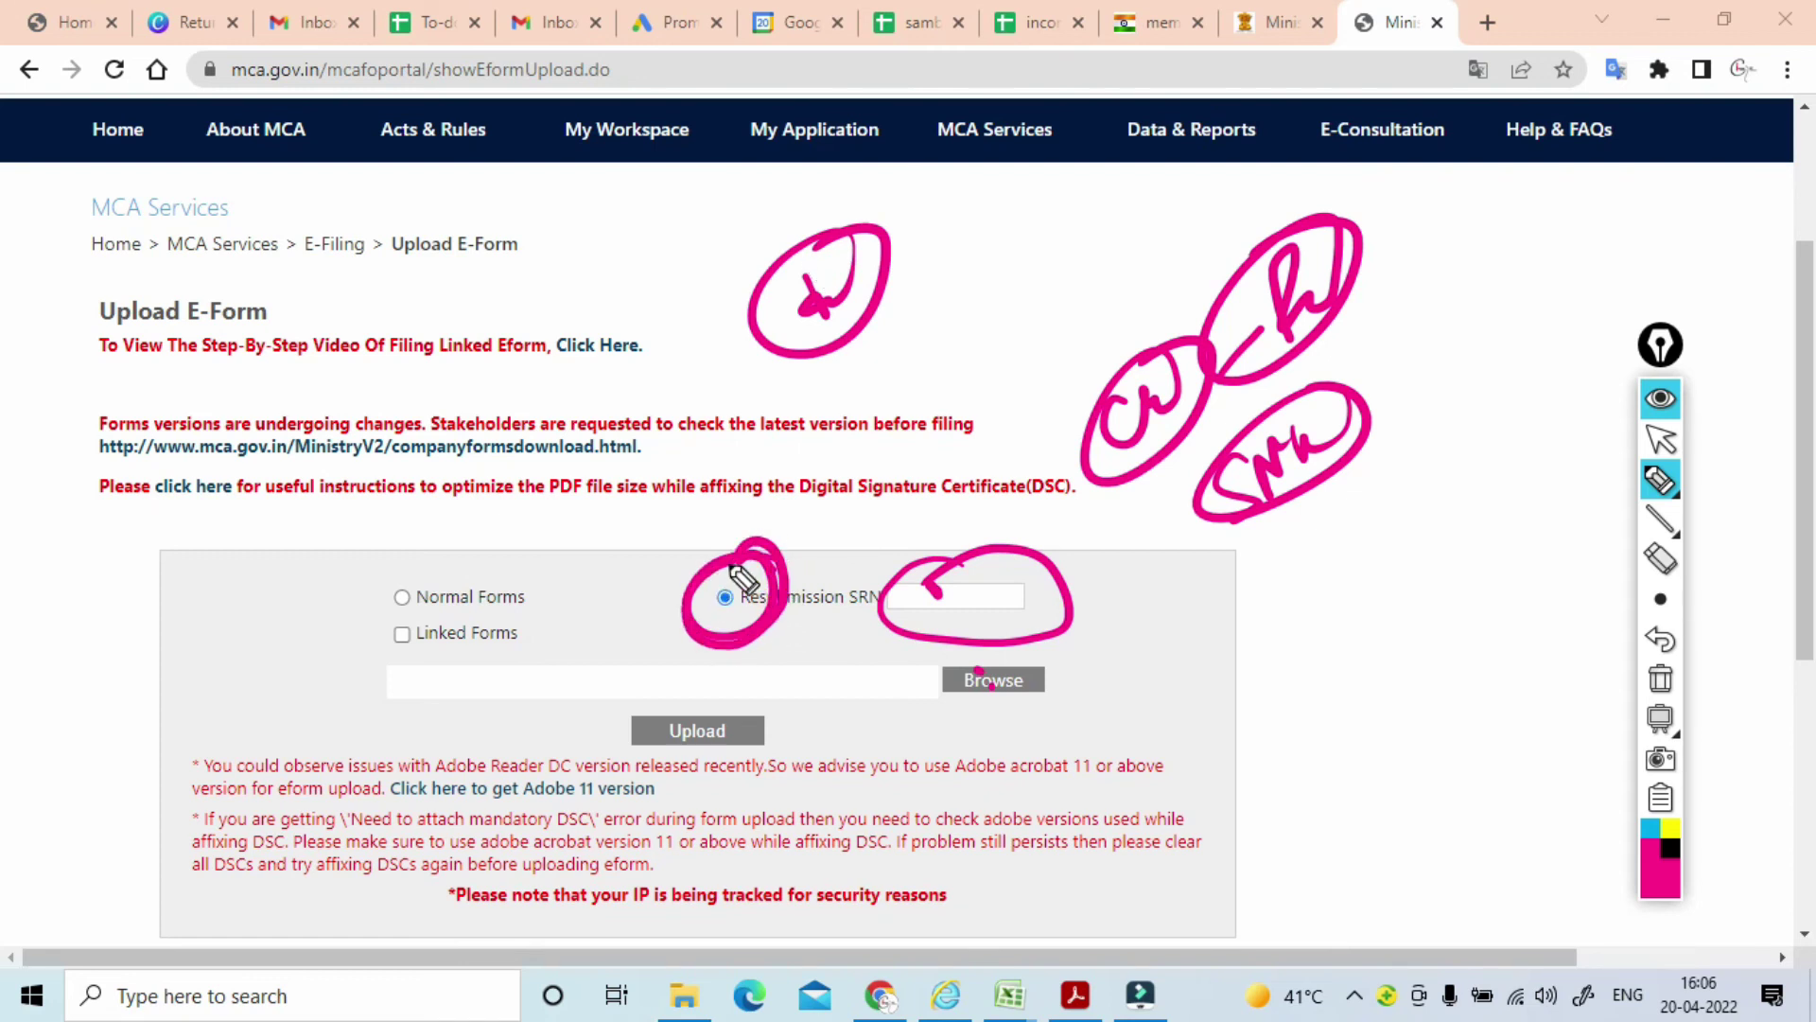
Annotate the upload form with the pen, circling the Normal and Linked Forms options and Resubmission SRN, and handwrite notes above and beside the form.
mouse_move(738, 572)
left_mouse_down()
mouse_move(848, 458)
mouse_move(839, 425)
mouse_move(909, 397)
mouse_move(931, 340)
mouse_move(926, 369)
left_mouse_up()
mouse_move(389, 556)
left_mouse_down()
mouse_move(435, 529)
mouse_move(405, 560)
left_mouse_up()
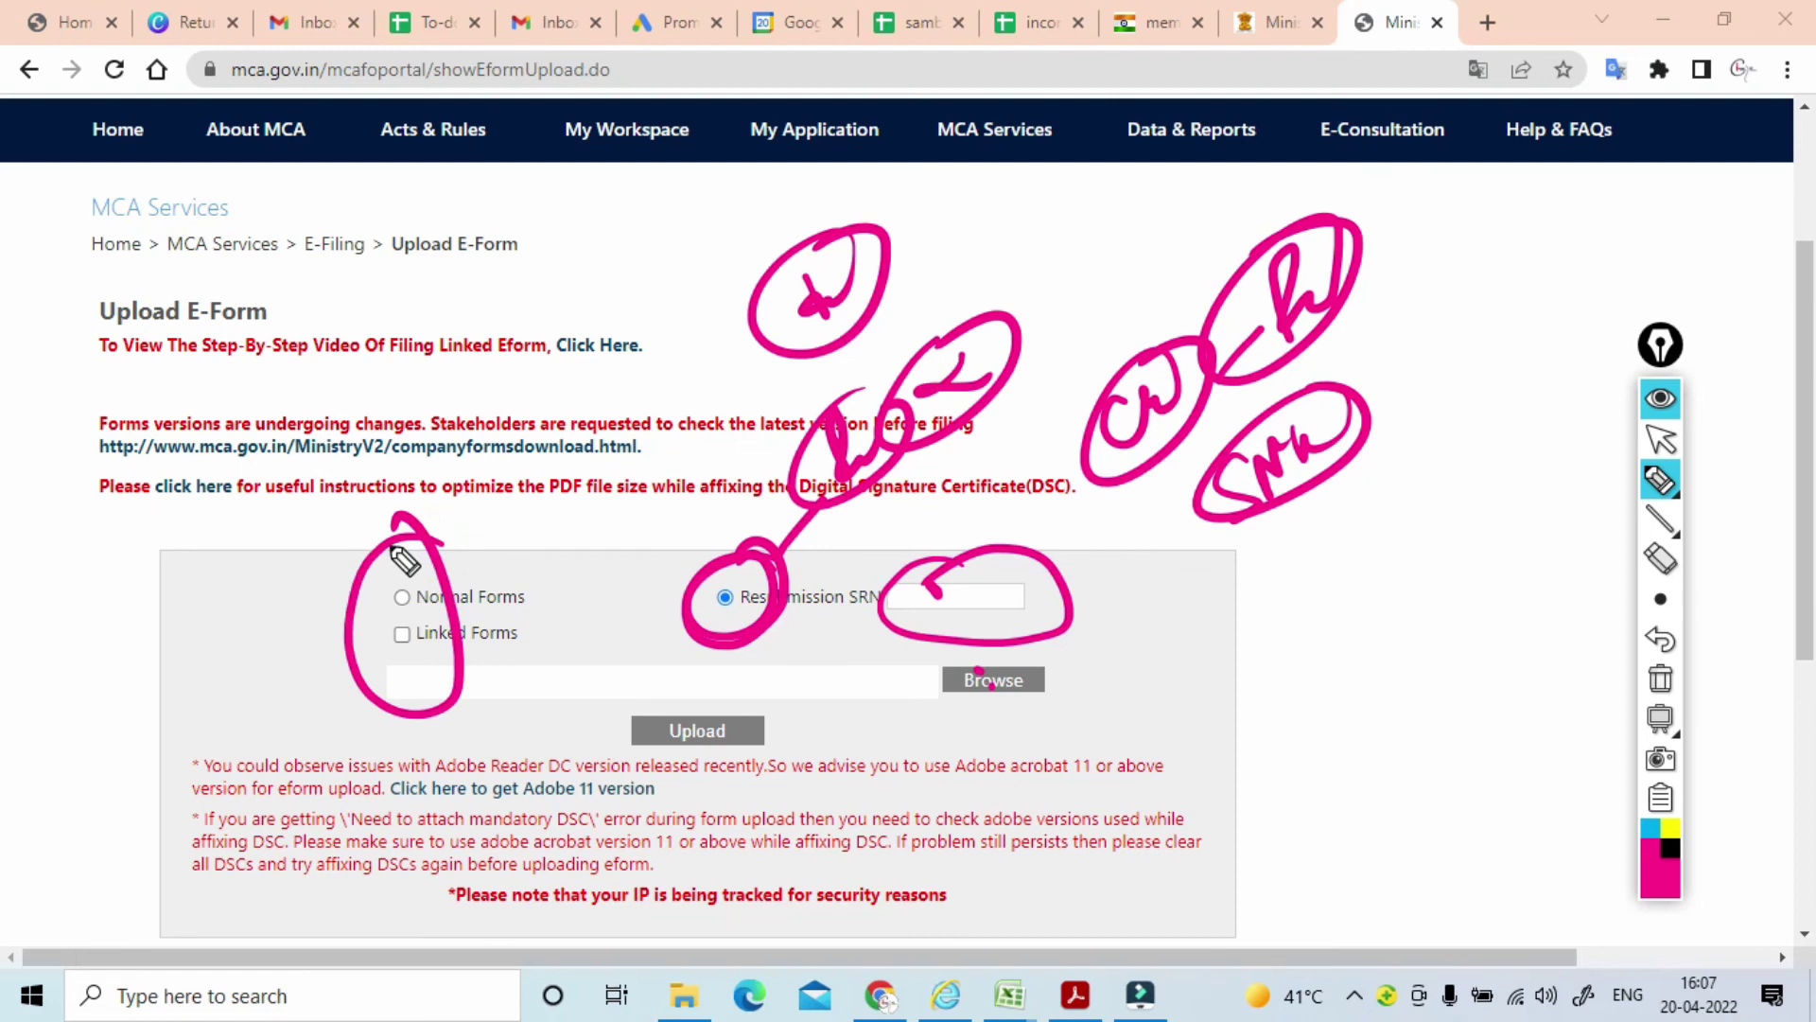
mouse_move(800, 570)
left_mouse_down()
mouse_move(771, 521)
mouse_move(711, 577)
left_mouse_up()
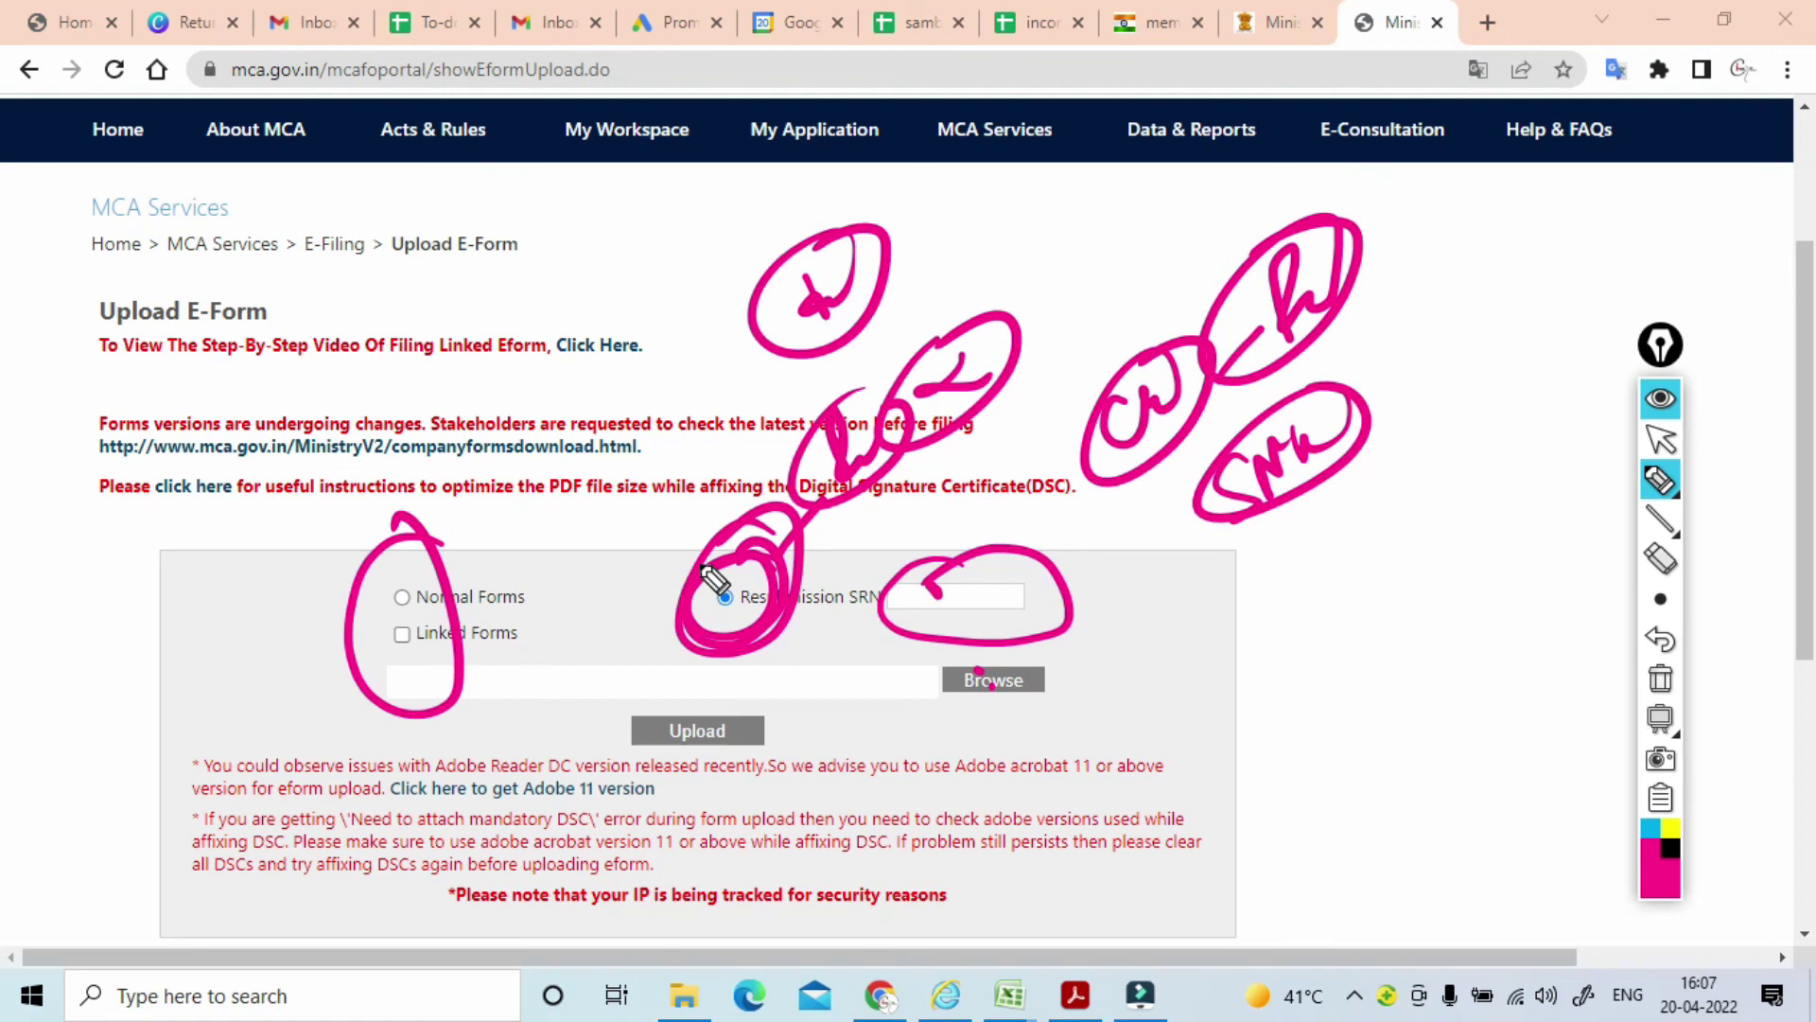
mouse_move(1247, 562)
left_mouse_down()
mouse_move(1258, 624)
mouse_move(1306, 534)
mouse_move(1231, 648)
left_mouse_up()
mouse_move(1387, 479)
left_mouse_down()
mouse_move(1416, 495)
mouse_move(1452, 470)
mouse_move(1376, 588)
mouse_move(1410, 653)
mouse_move(1428, 600)
mouse_move(1416, 610)
left_mouse_up()
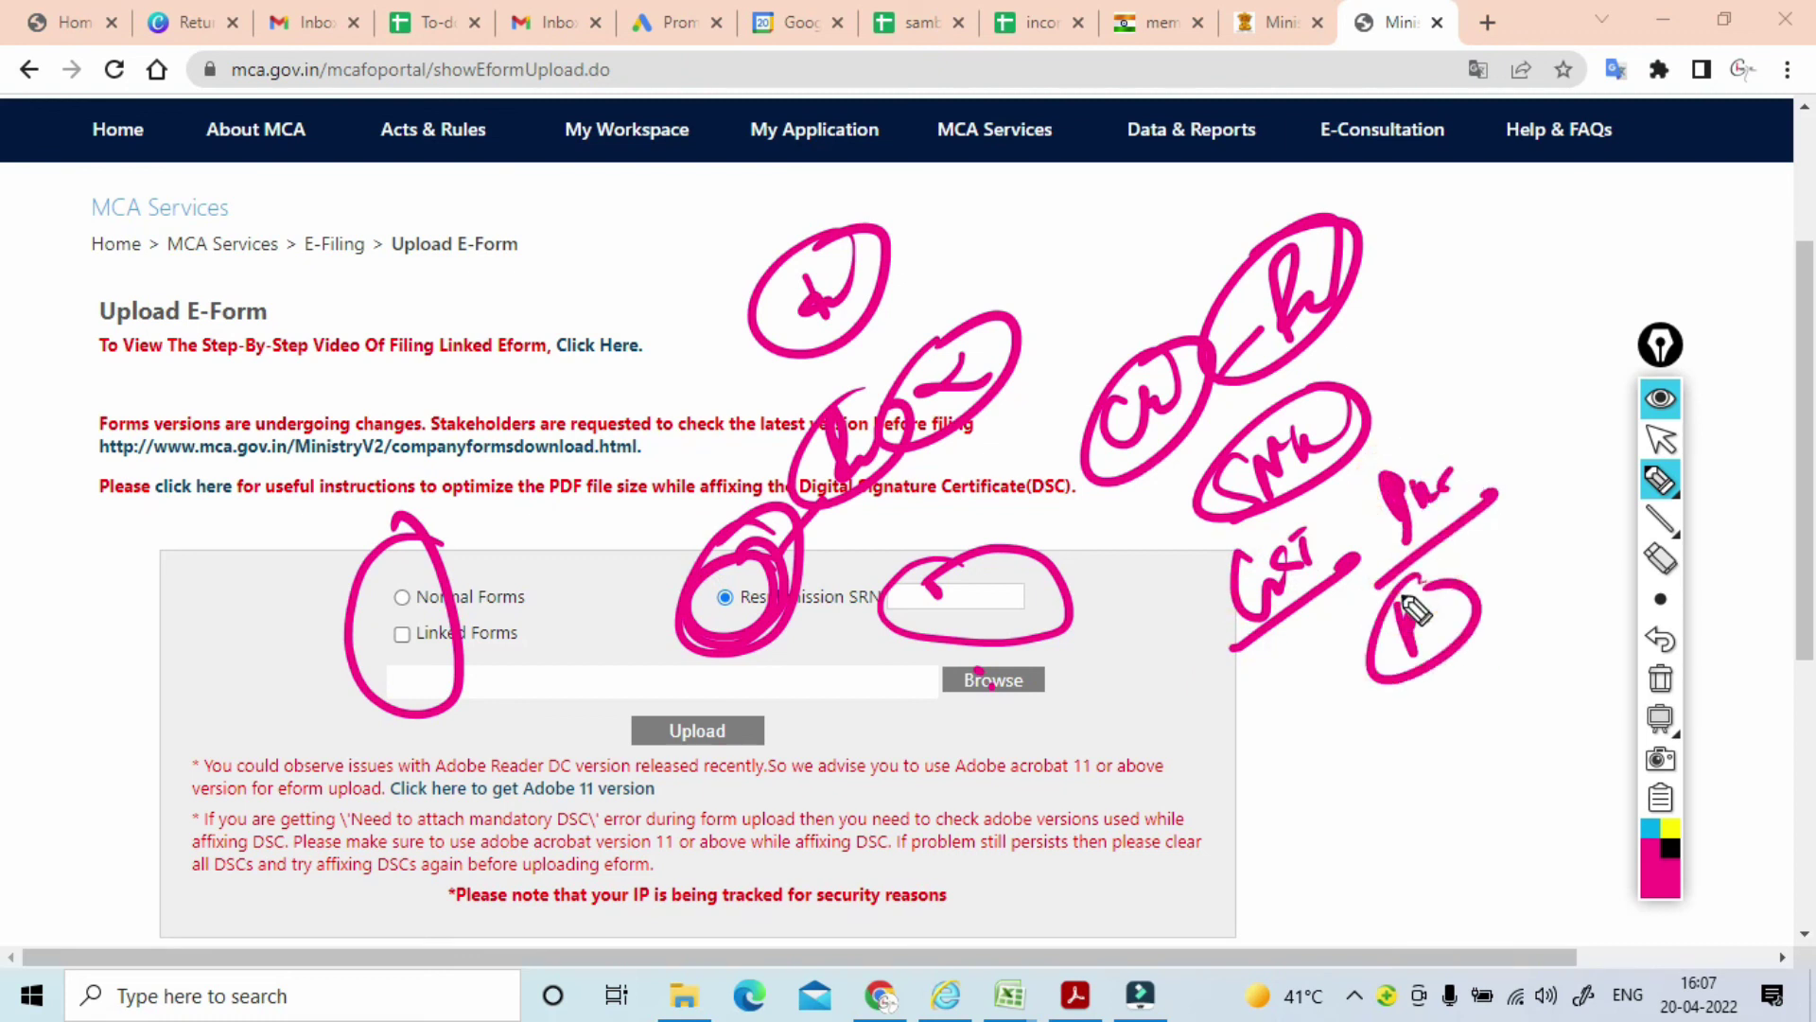
Clear all pen marks, return to the normal pointer, and sign out of the MCA account.
left_click(1660, 679)
left_click(1666, 448)
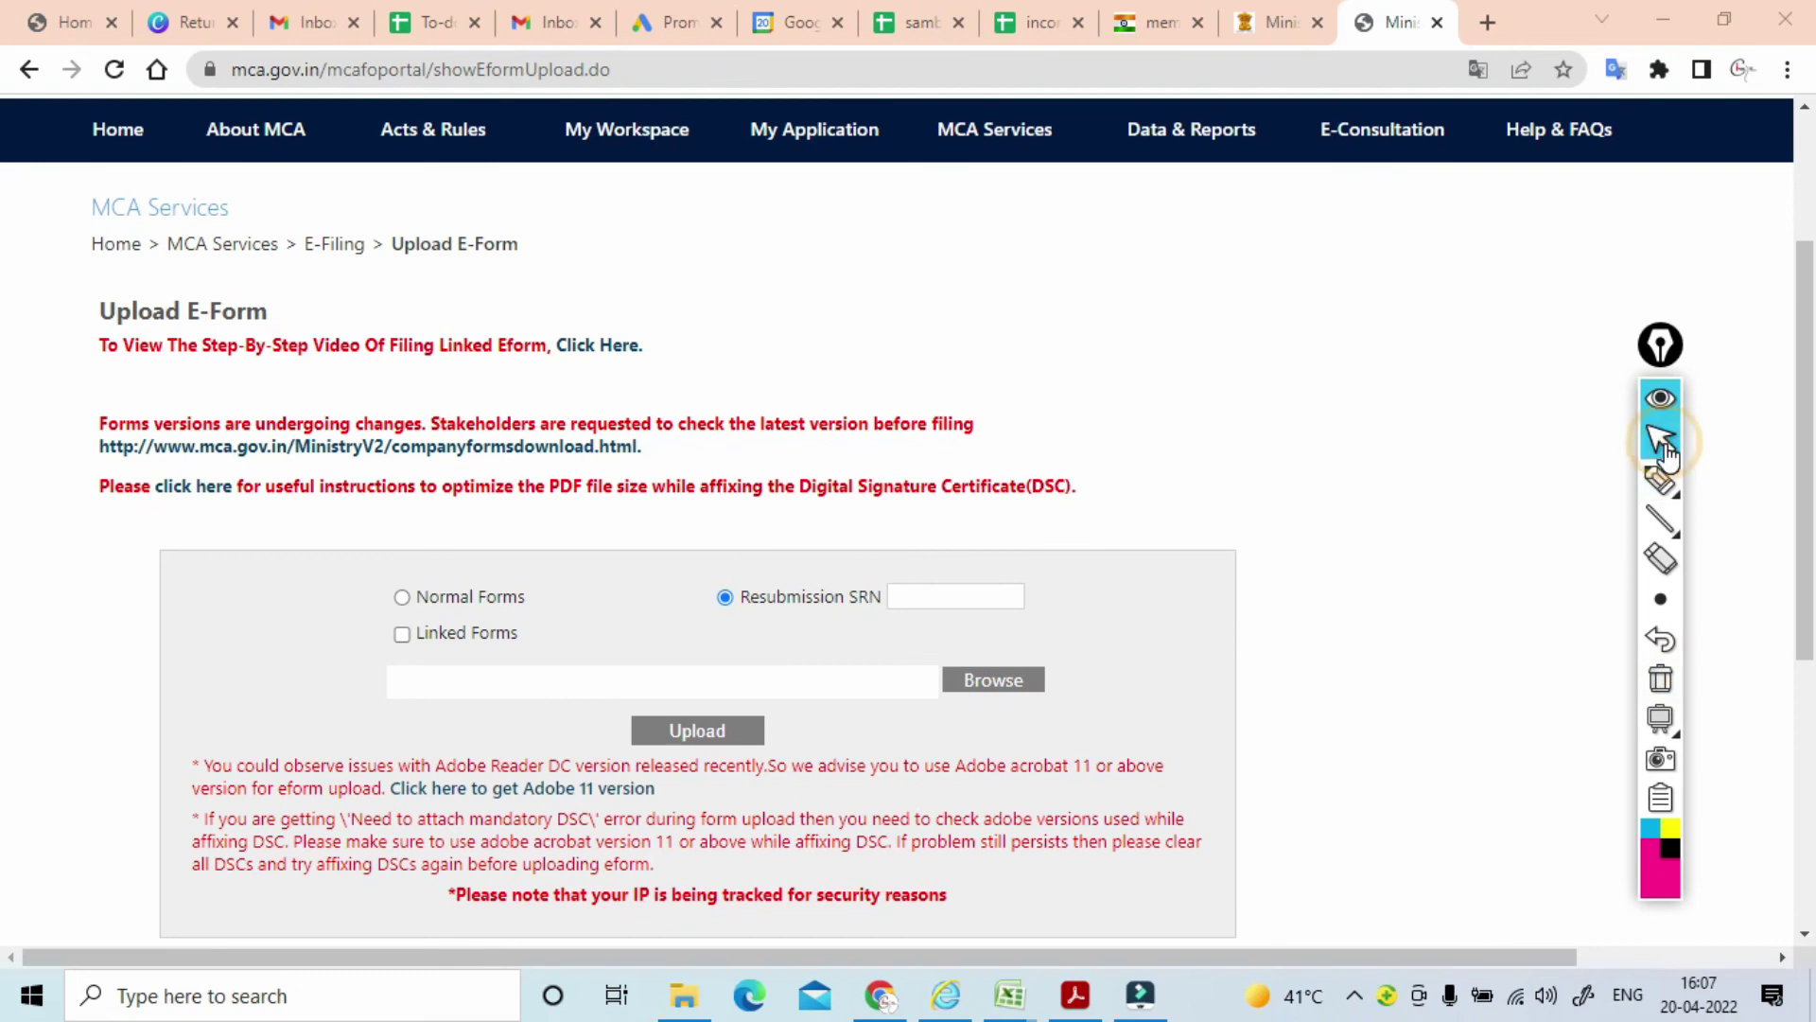
scroll(1282, 653, "up", 3)
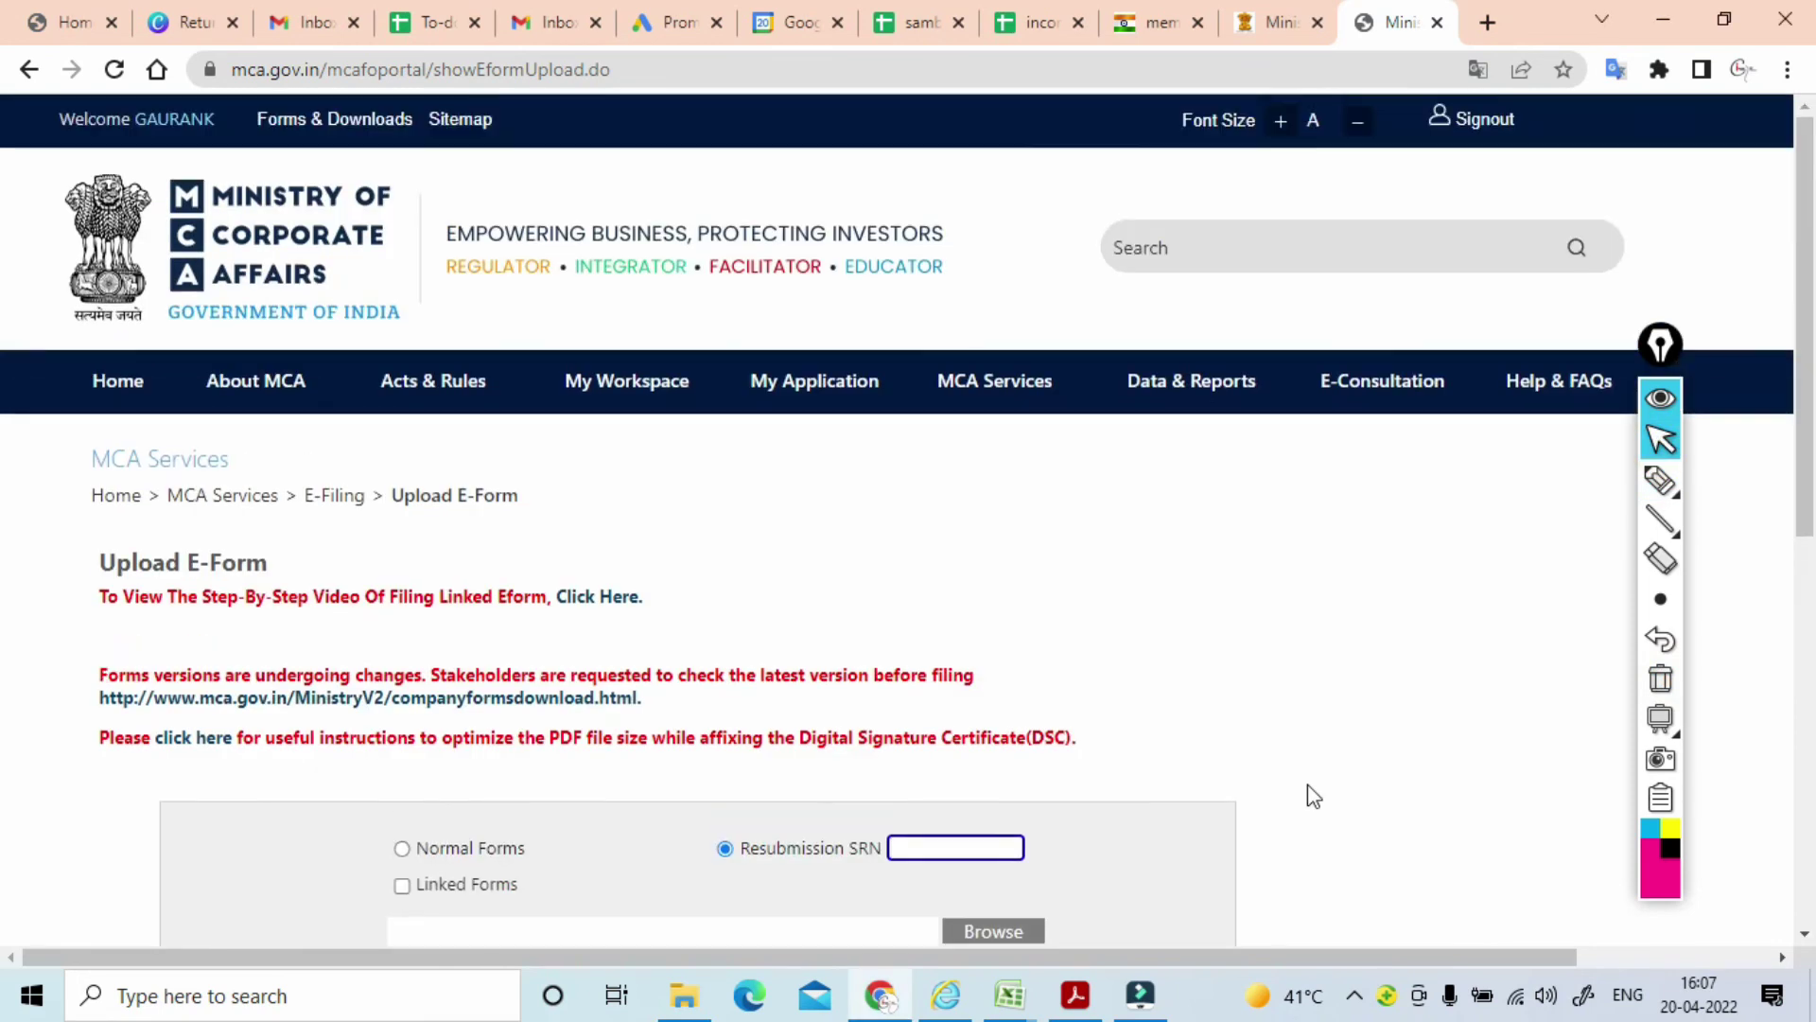
left_click(1503, 129)
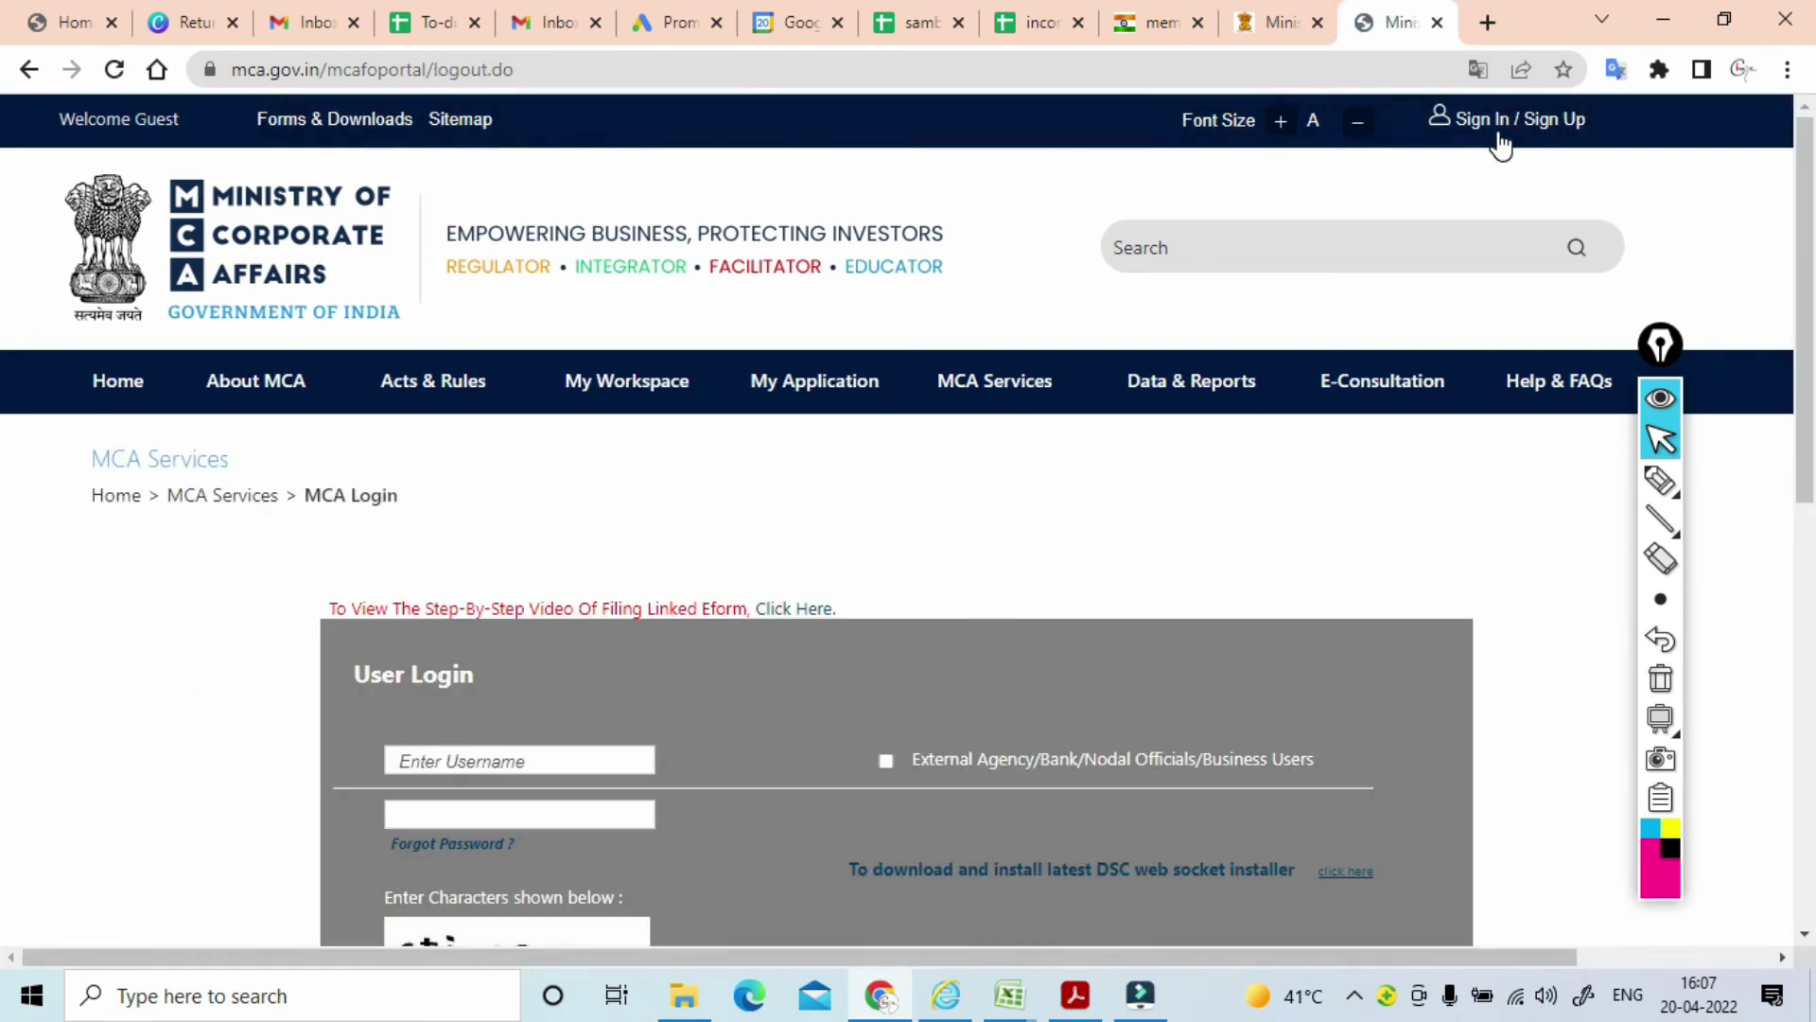
Open the Forgot Password form from the sign-in page, dismissing the registration notice, and place the cursor in the User ID field.
left_click(1533, 129)
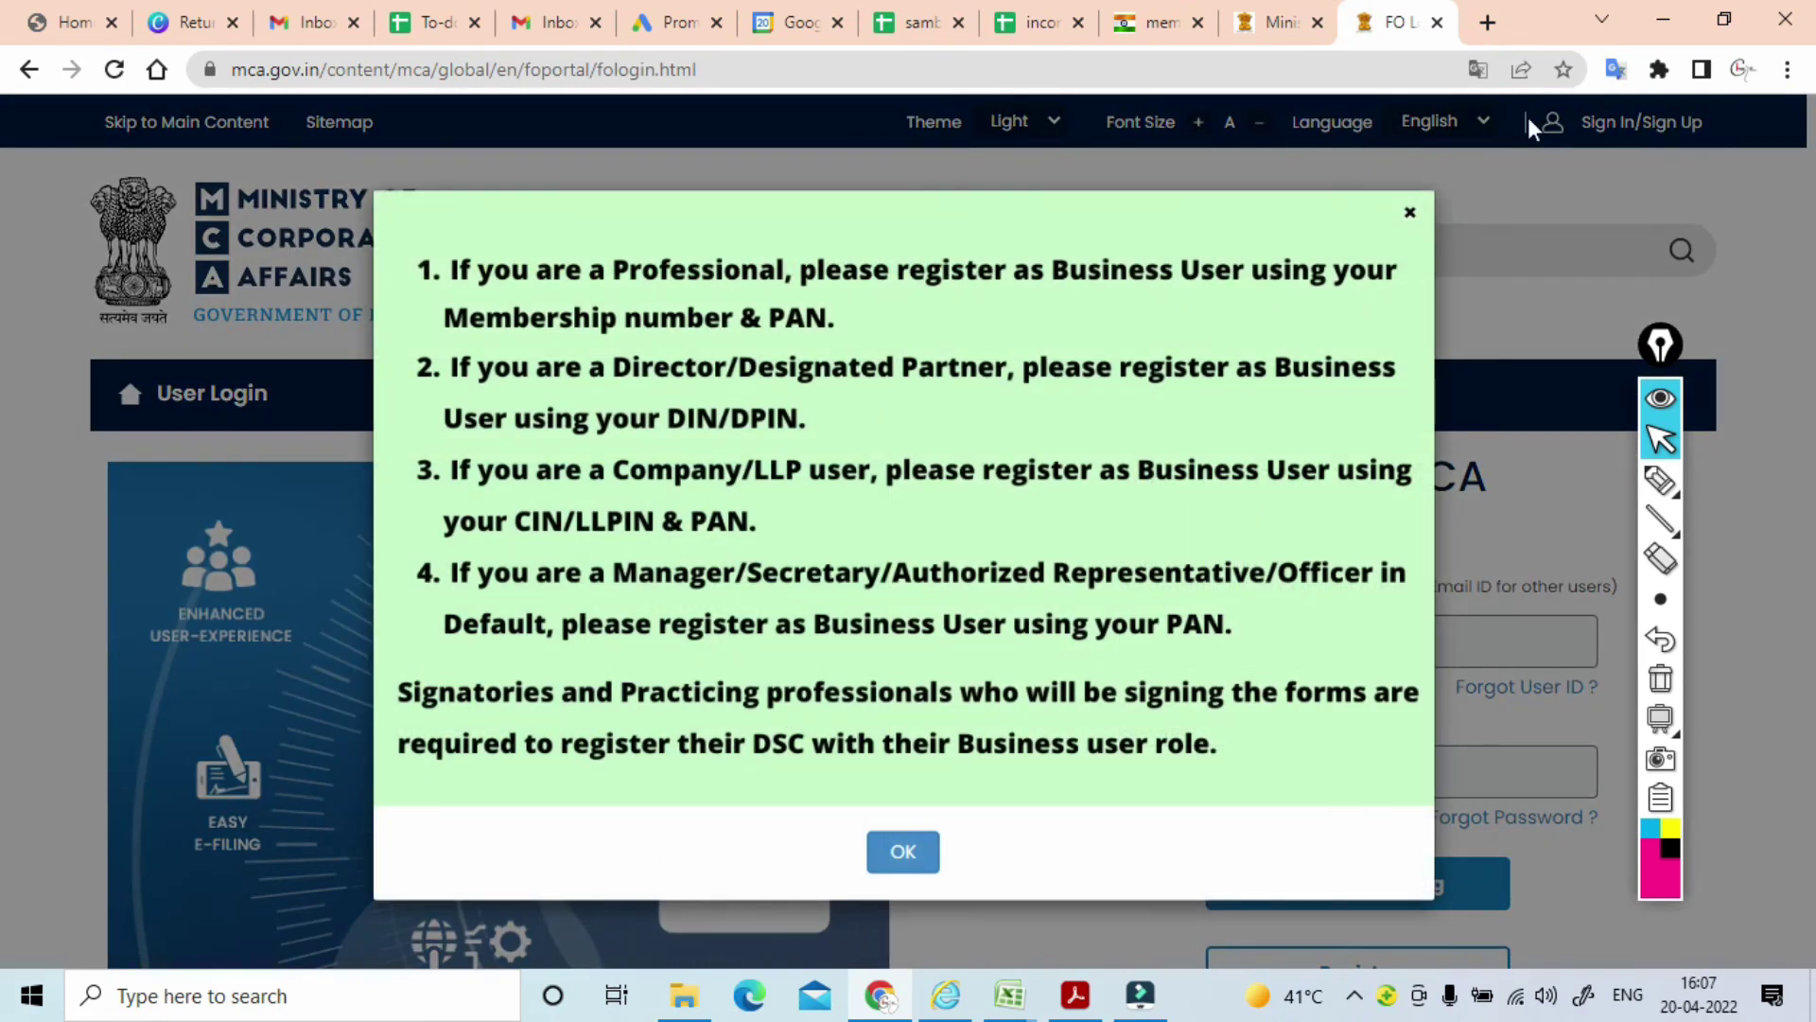
left_click(904, 851)
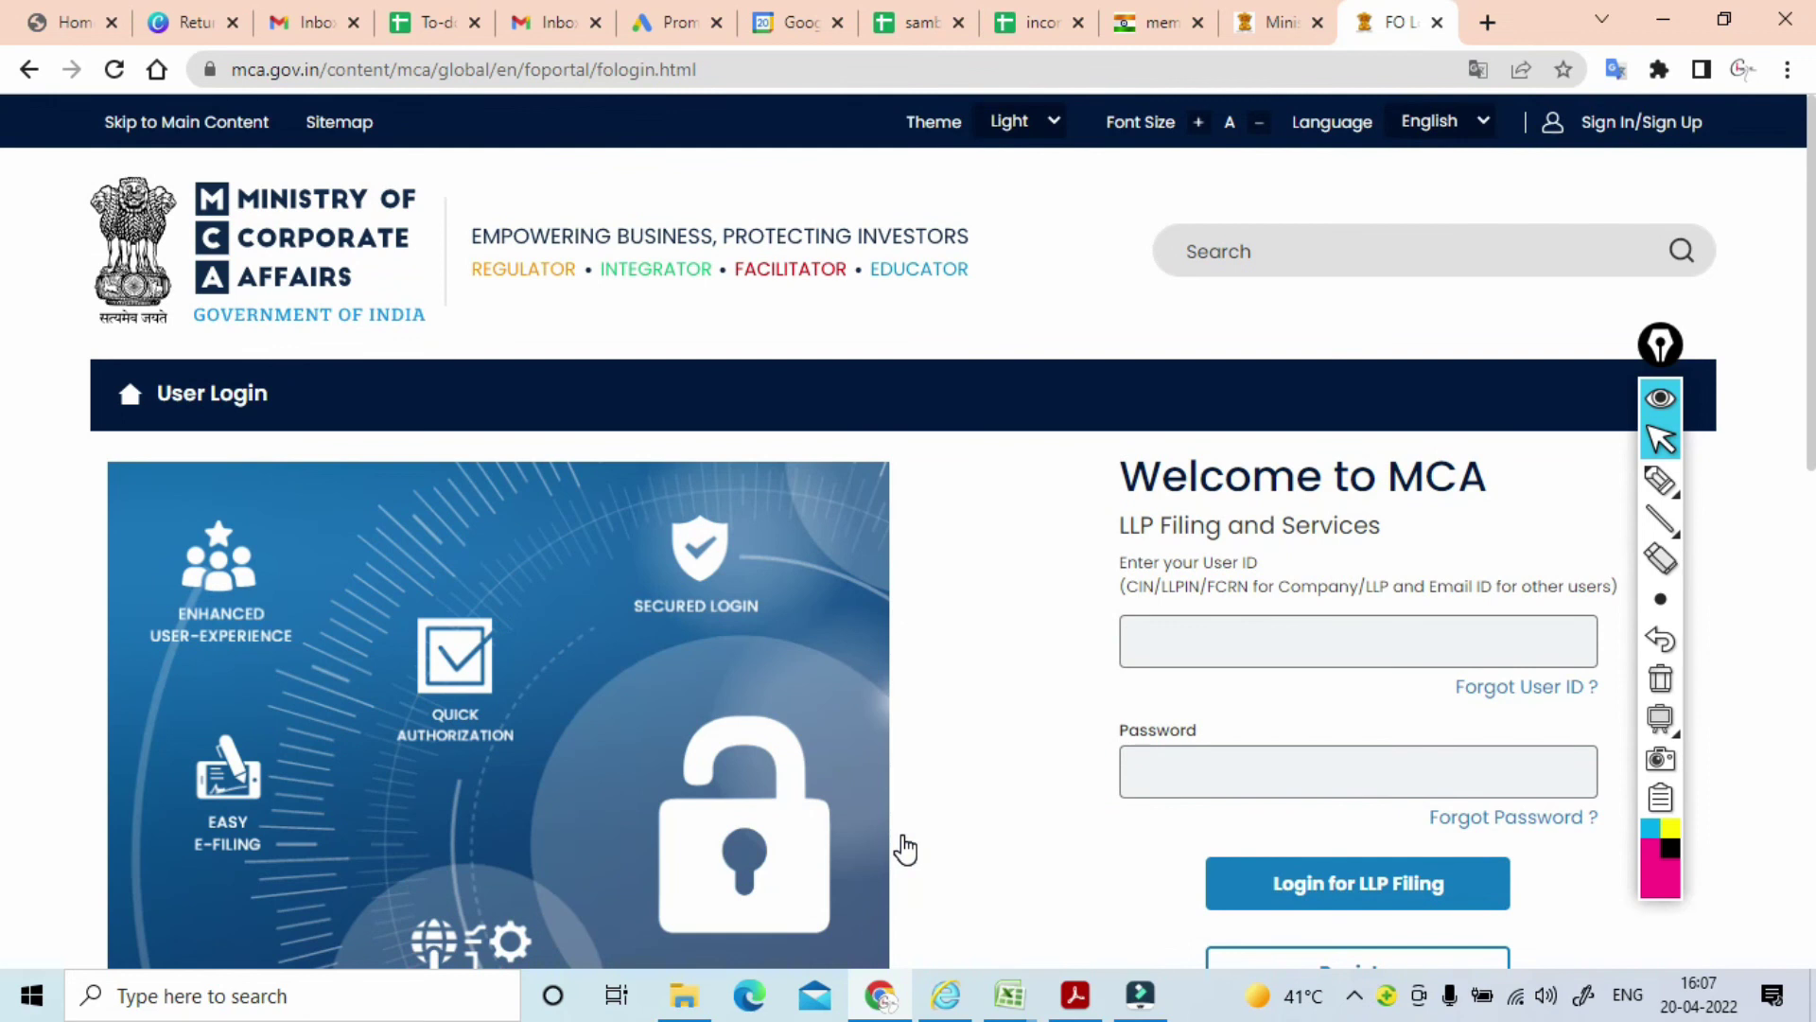
left_click(1506, 821)
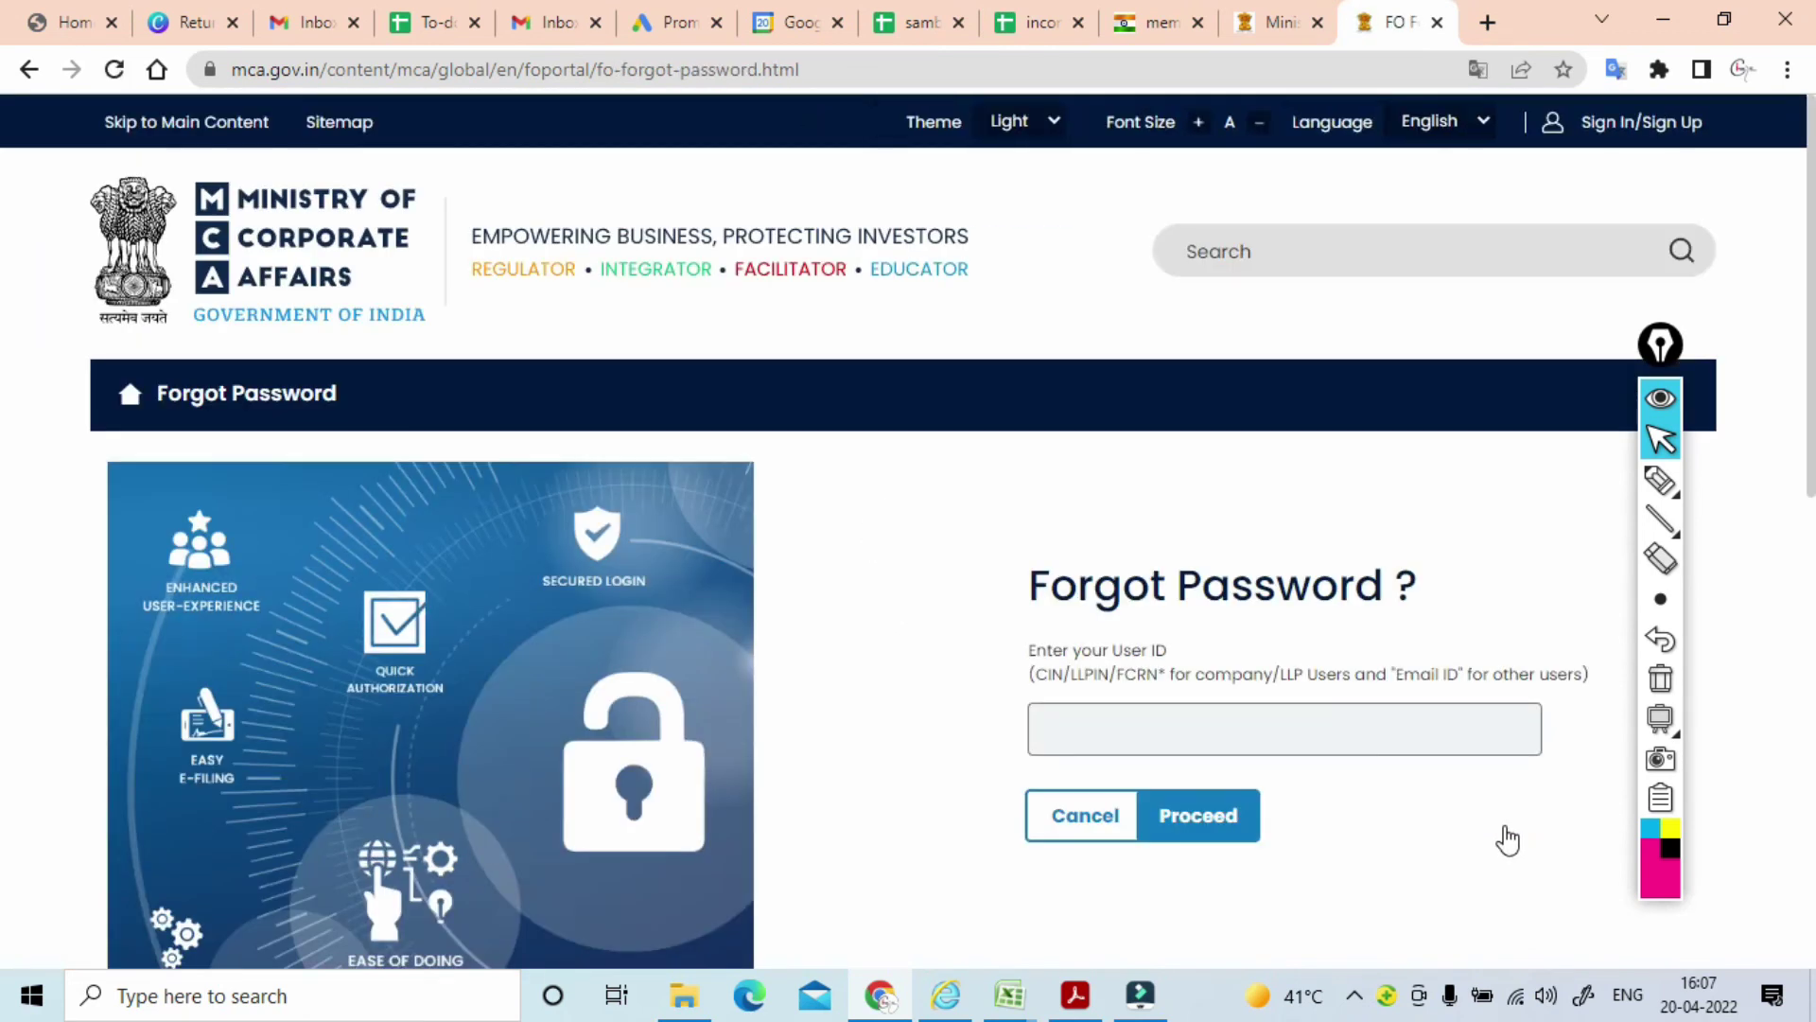
left_click(1178, 726)
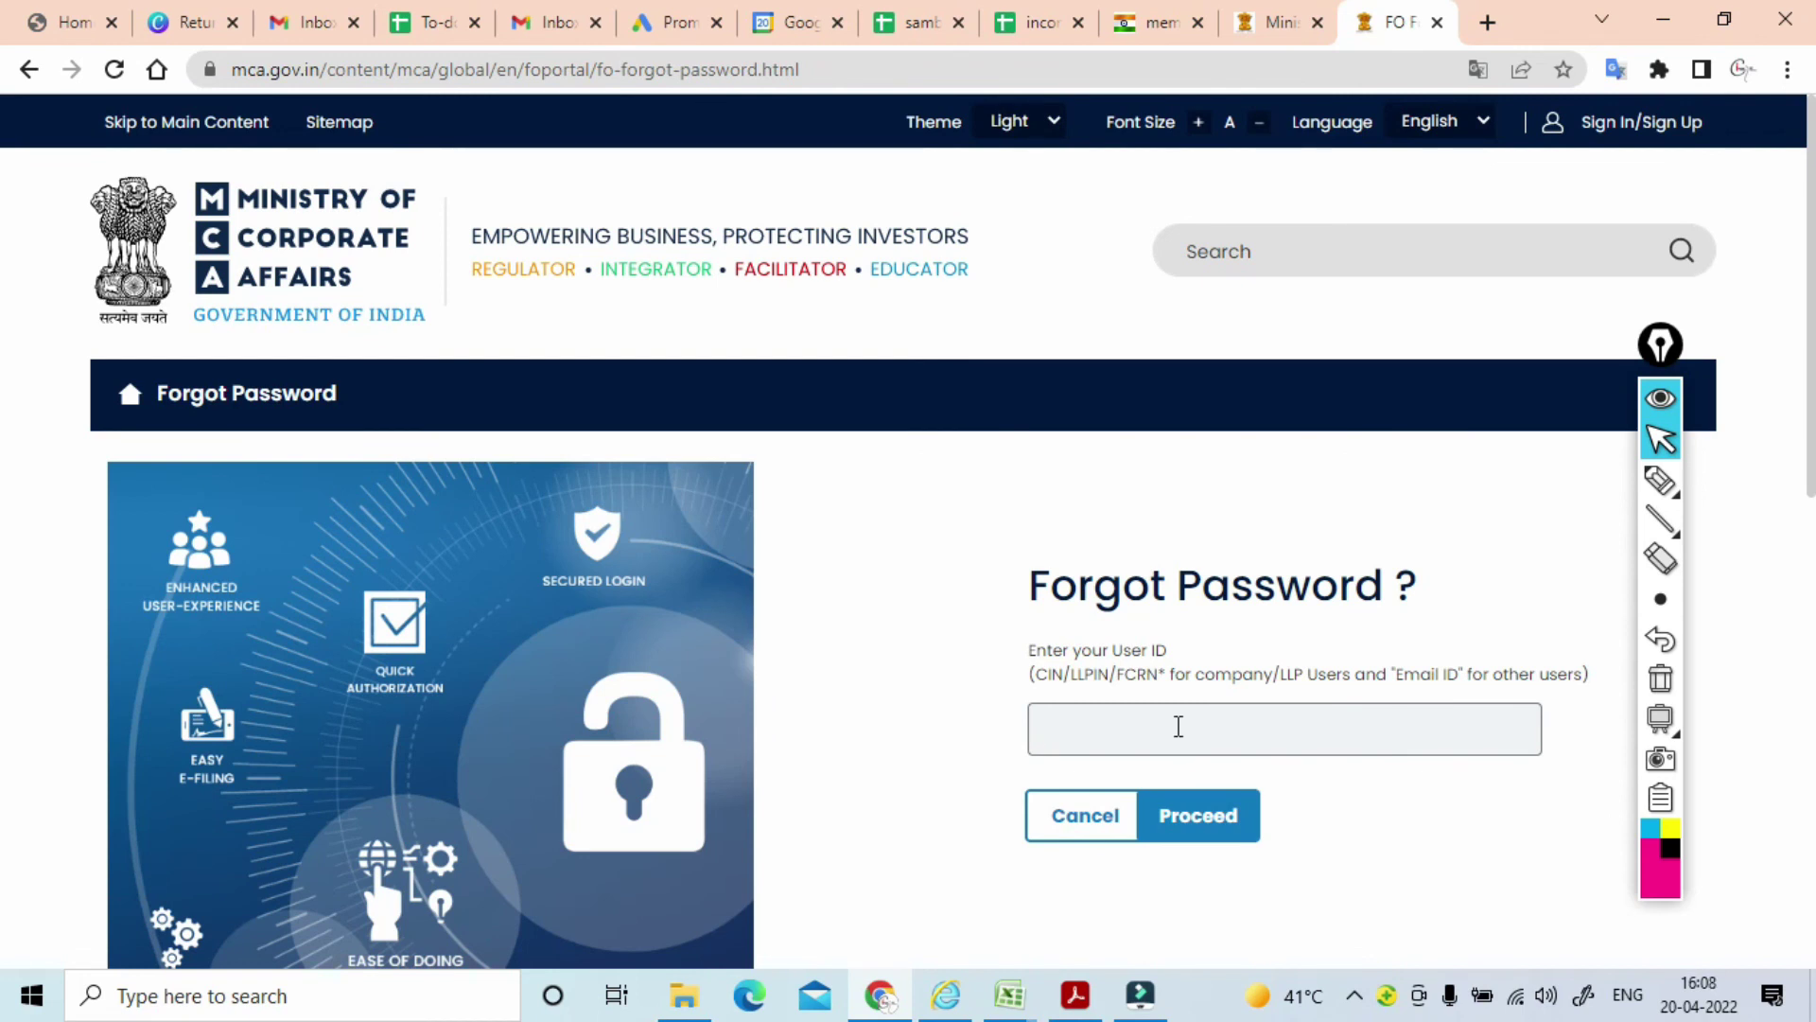